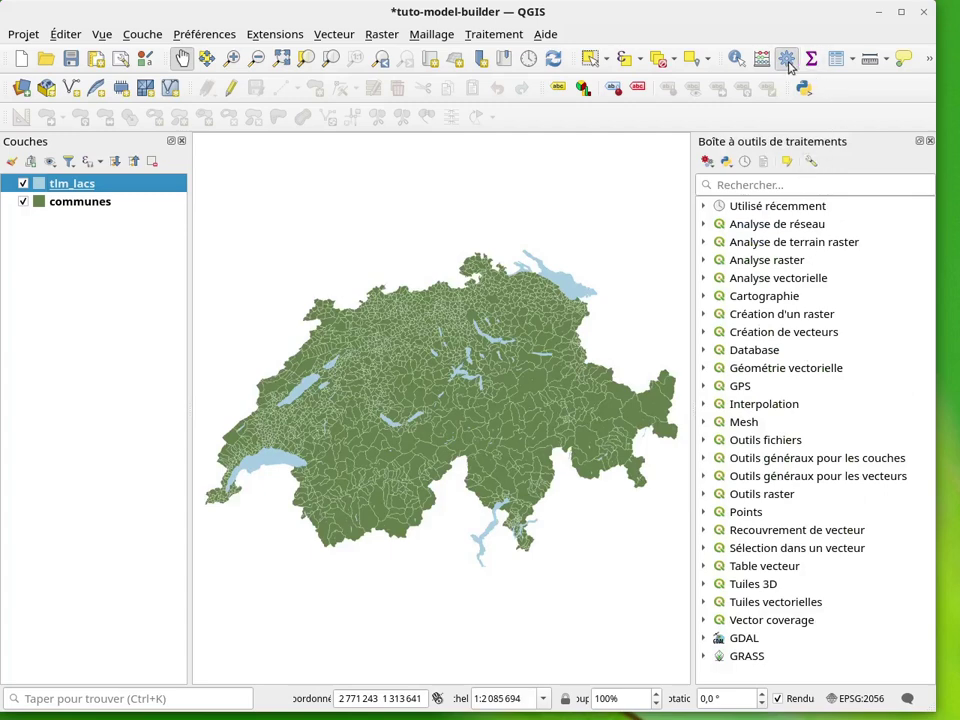
Step: Create a new model in the graphical modeler from the processing toolbox
click(493, 36)
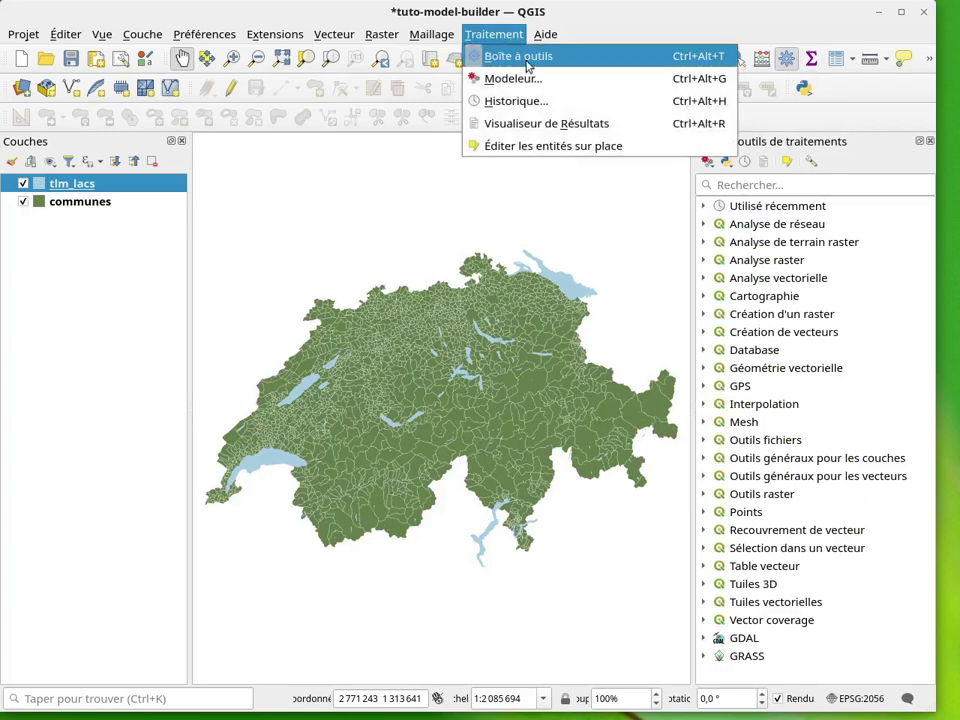
click(504, 34)
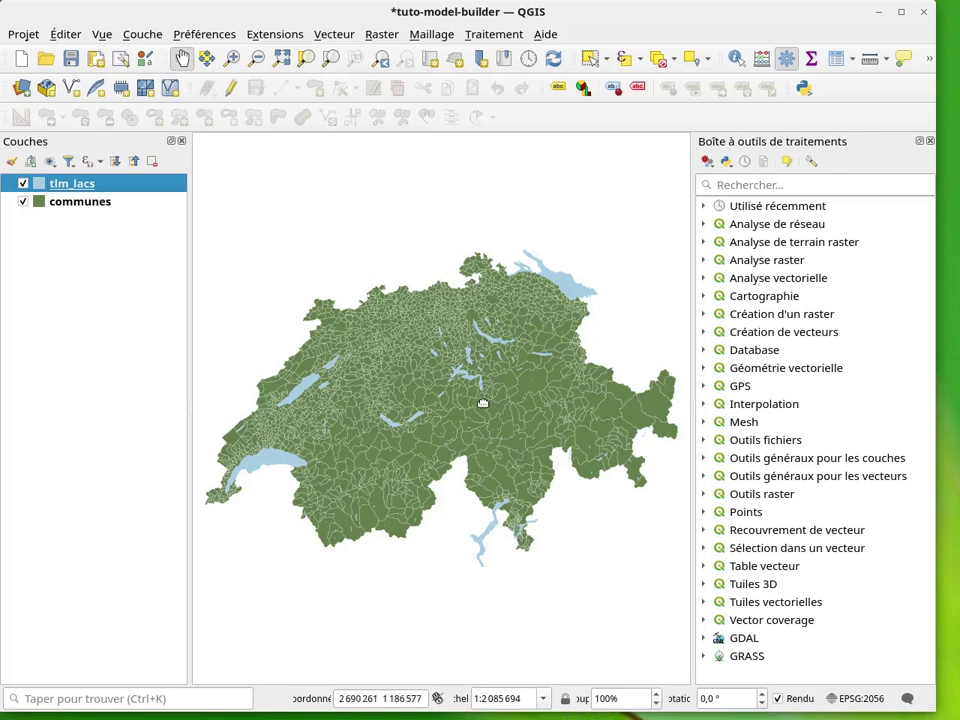
click(706, 162)
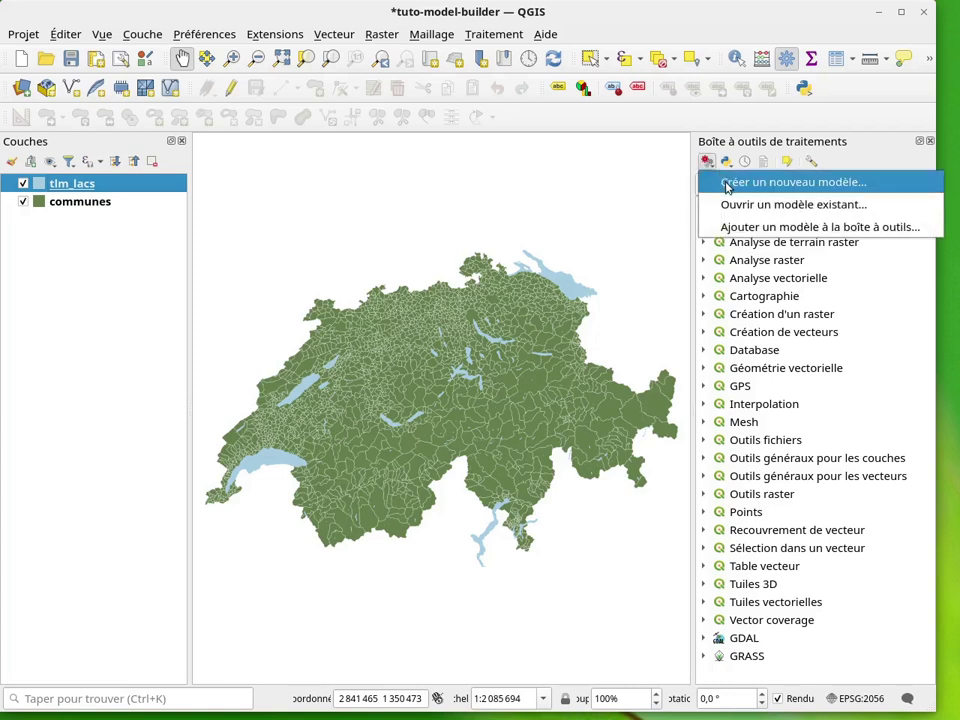
click(727, 187)
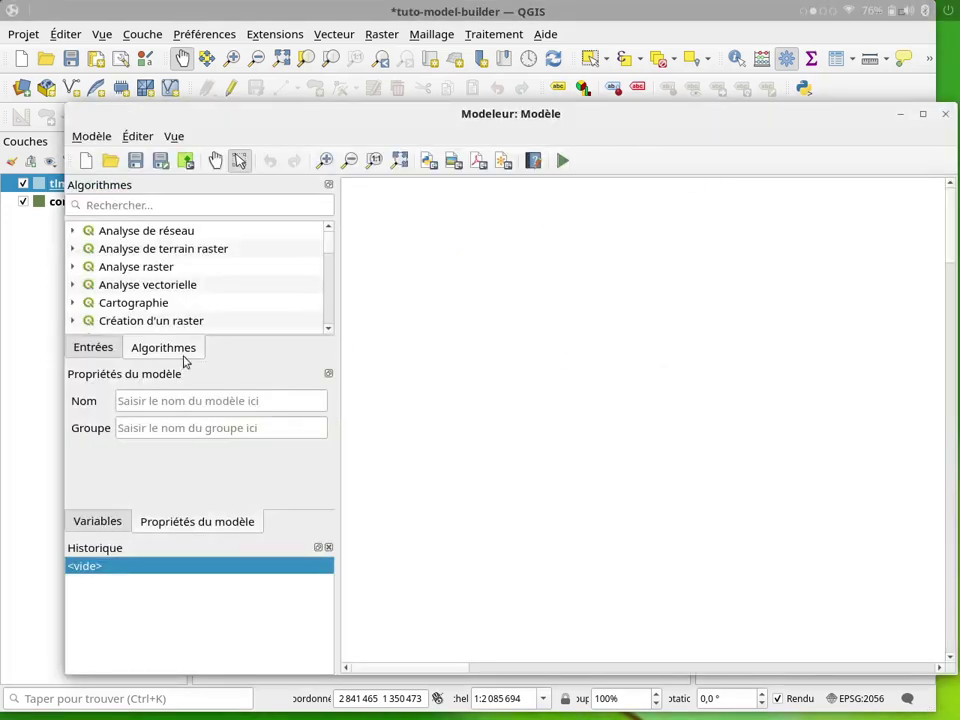
click(95, 350)
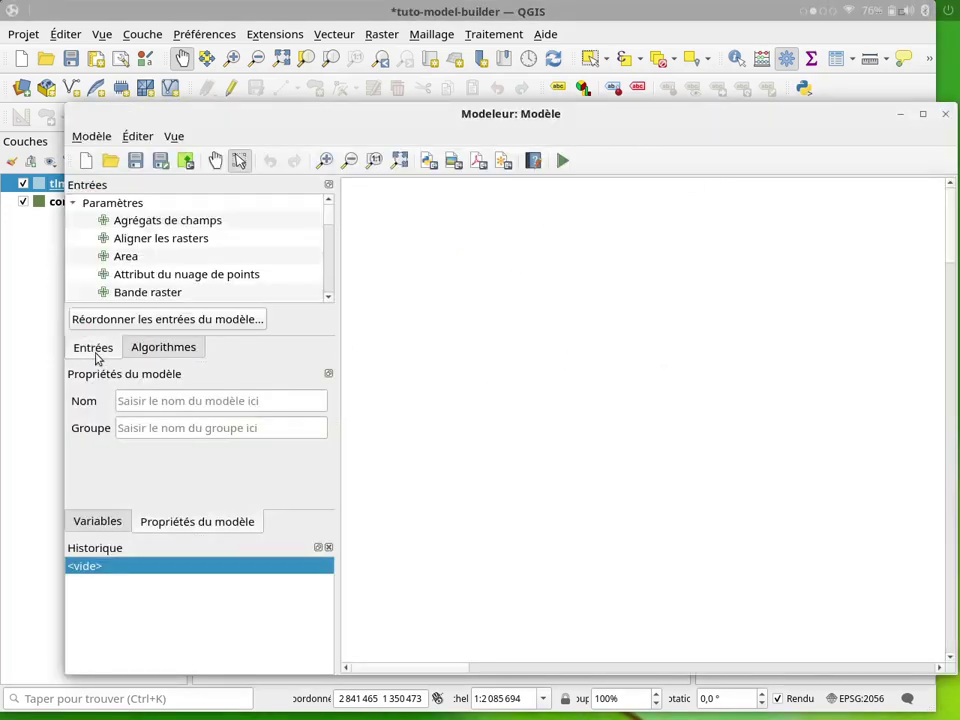
click(150, 350)
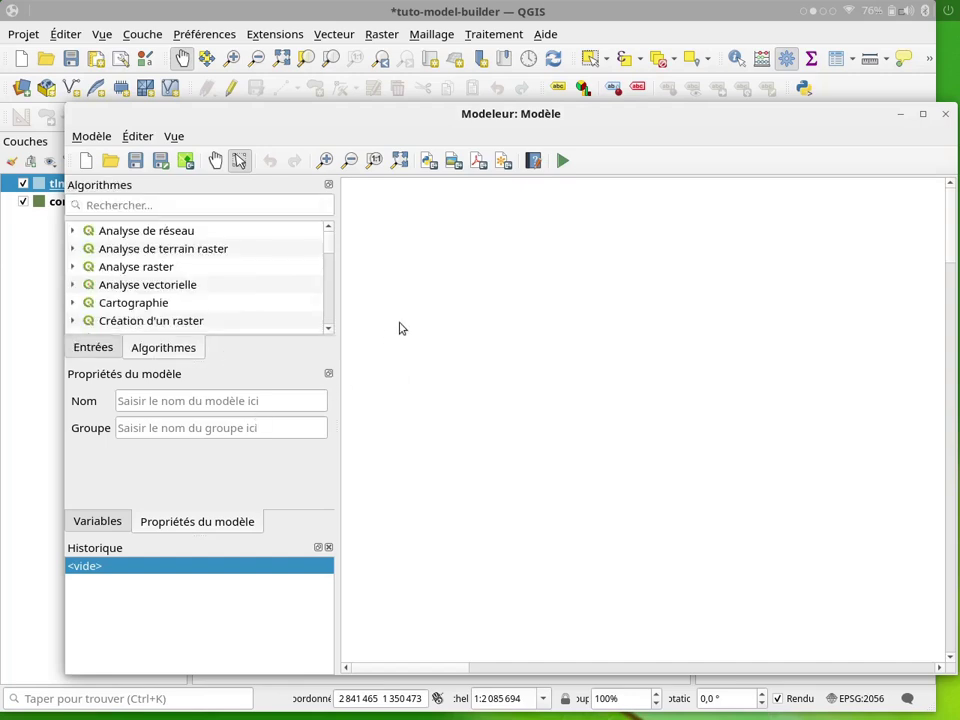
click(98, 350)
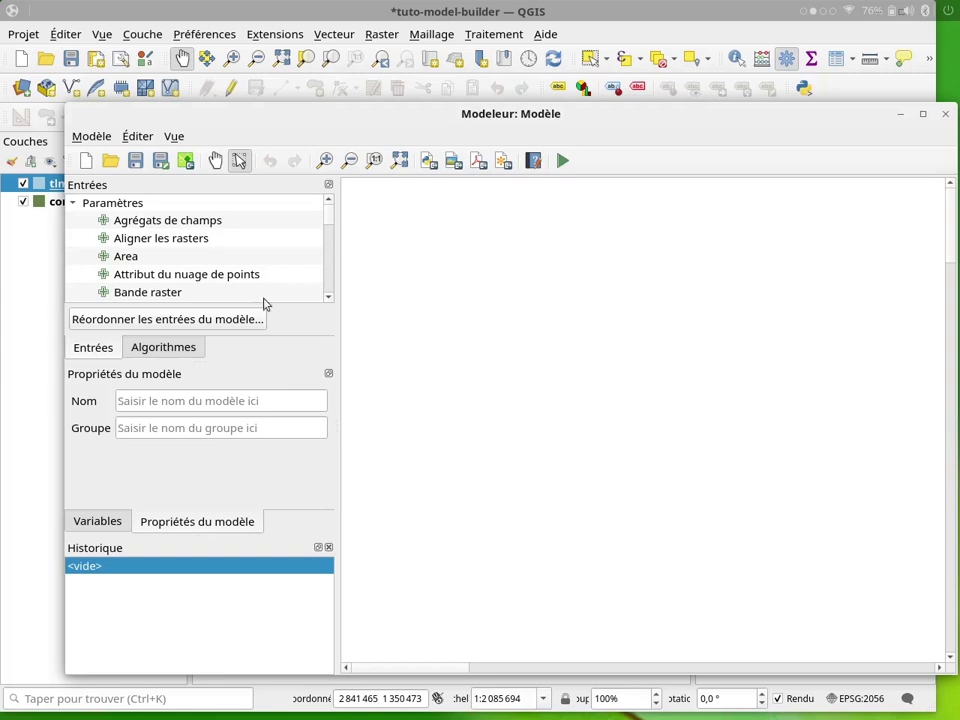
click(192, 349)
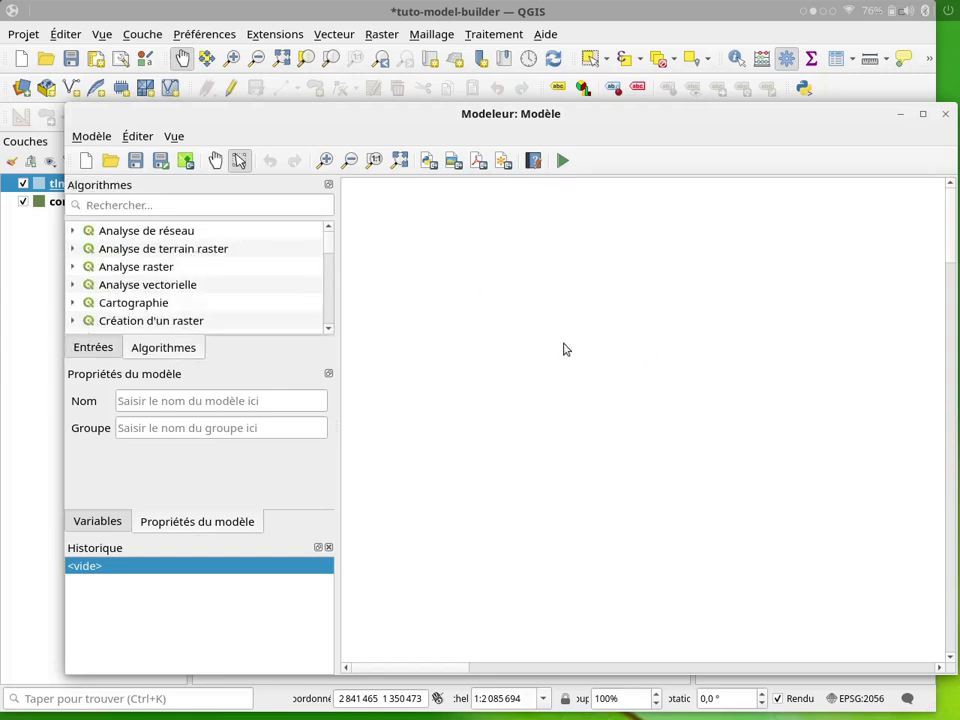
Step: Examine how the communes boundaries extend under the large southwestern lake by toggling the tlm_lacs layer's visibility in the main map
click(596, 34)
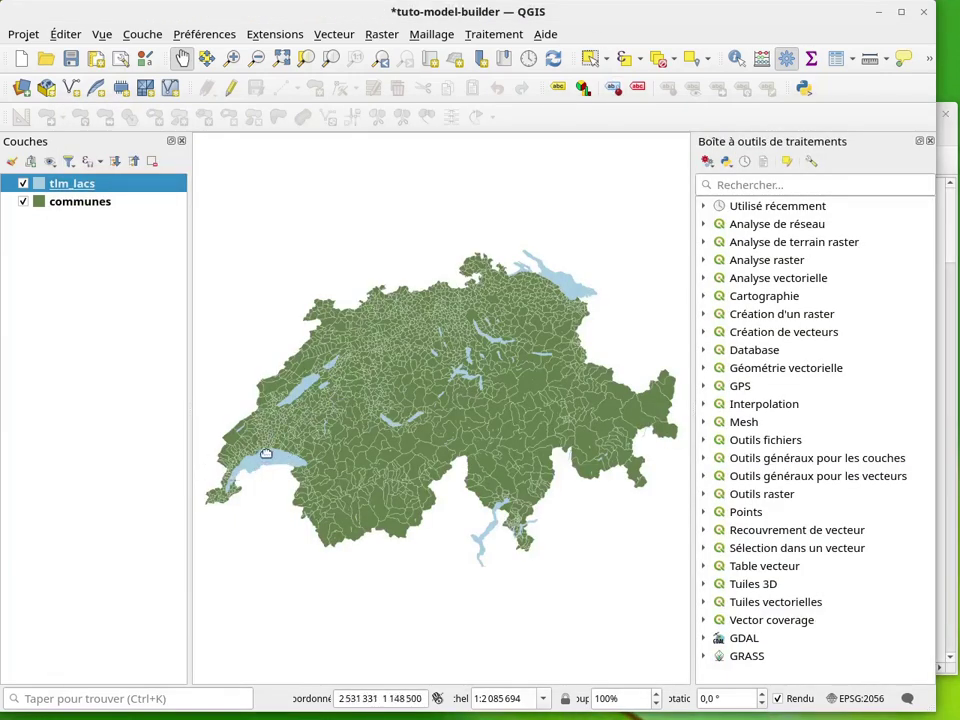
scroll(270, 454, up, 3)
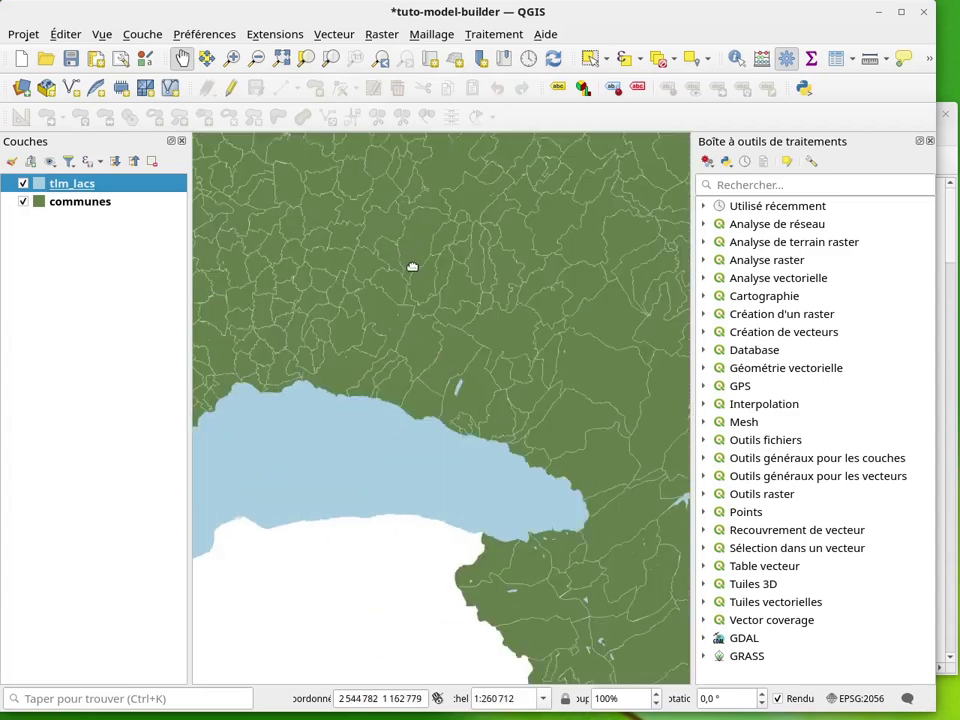
click(22, 186)
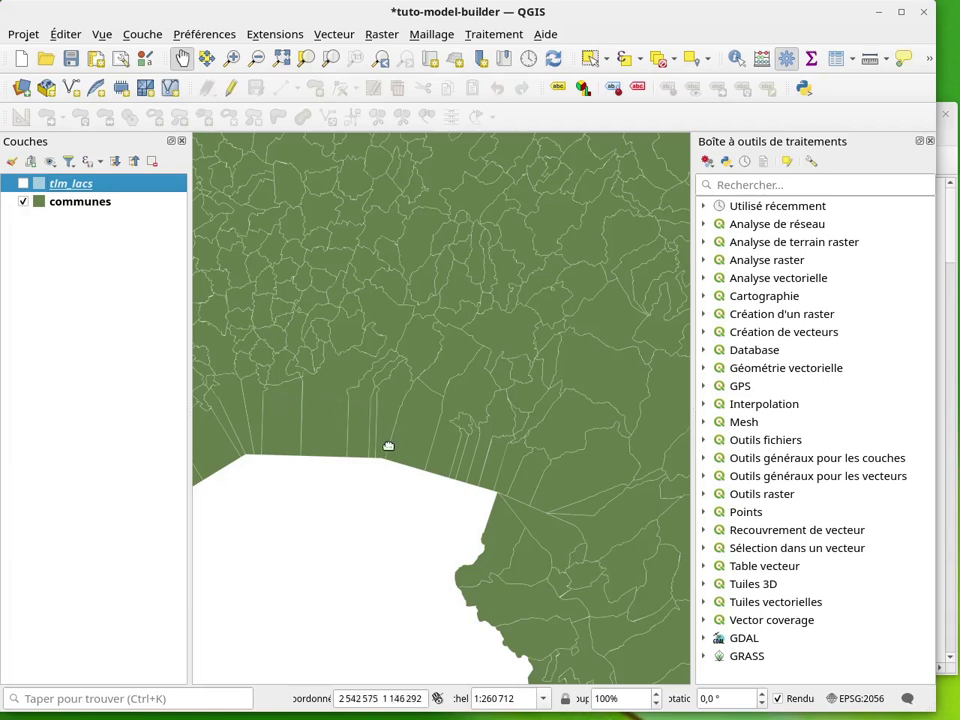
scroll(388, 446, up, 1)
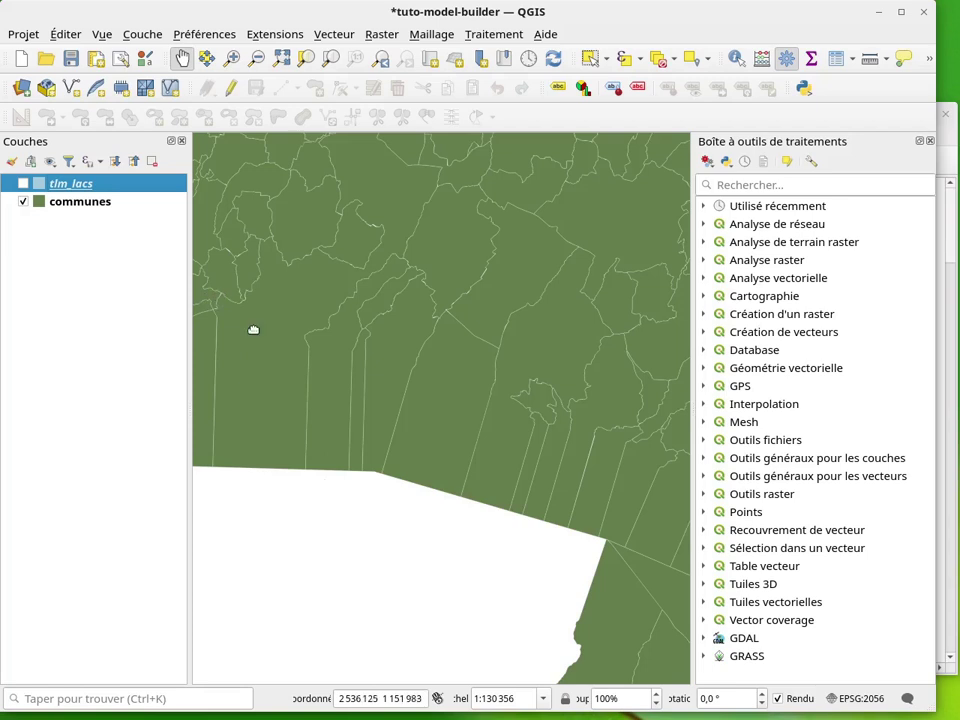
click(22, 185)
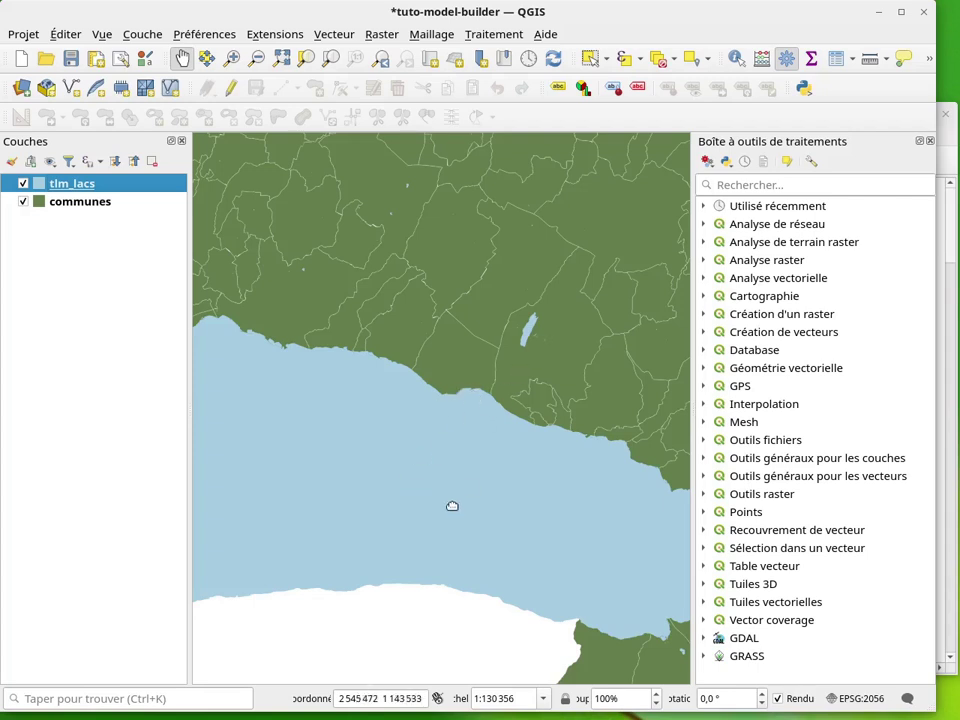
click(23, 184)
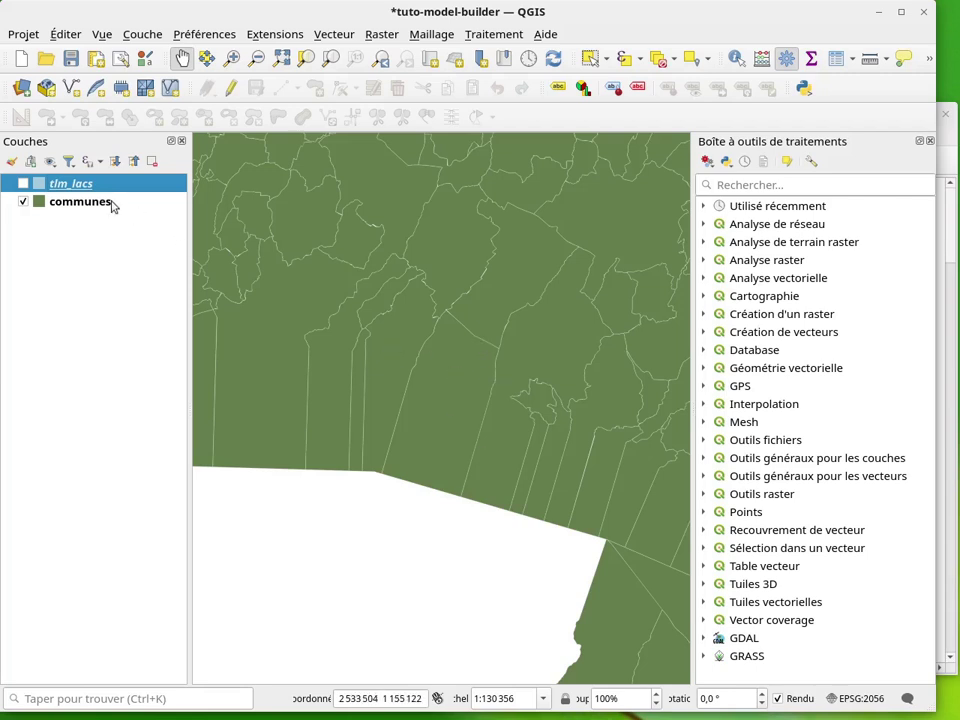
click(22, 184)
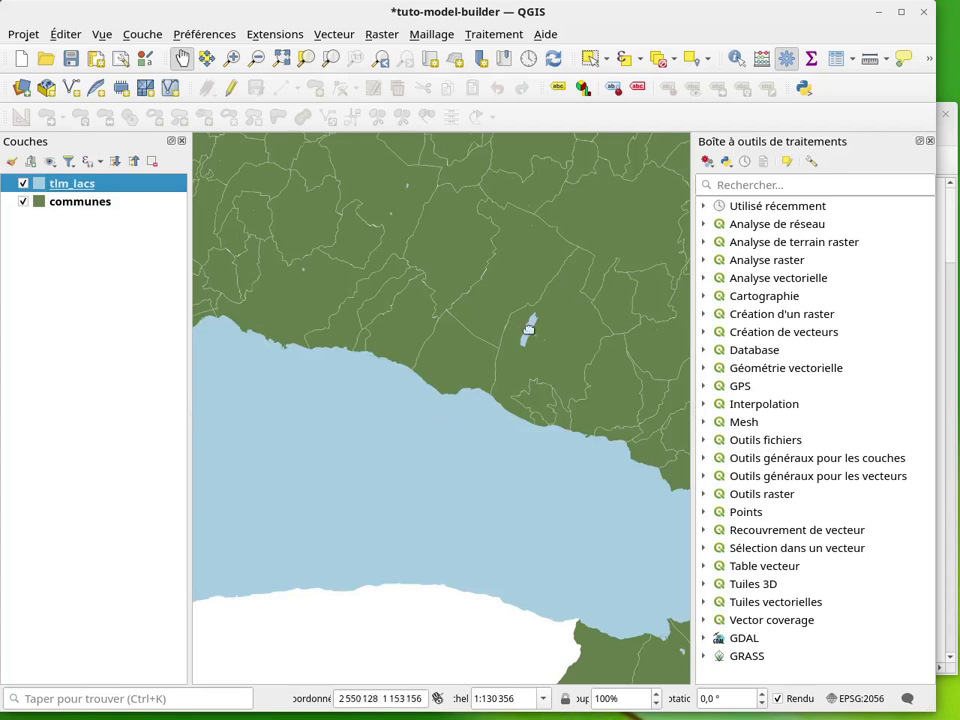
Step: Bring the modeler window back to the front and reposition it fully within view over the map
click(952, 146)
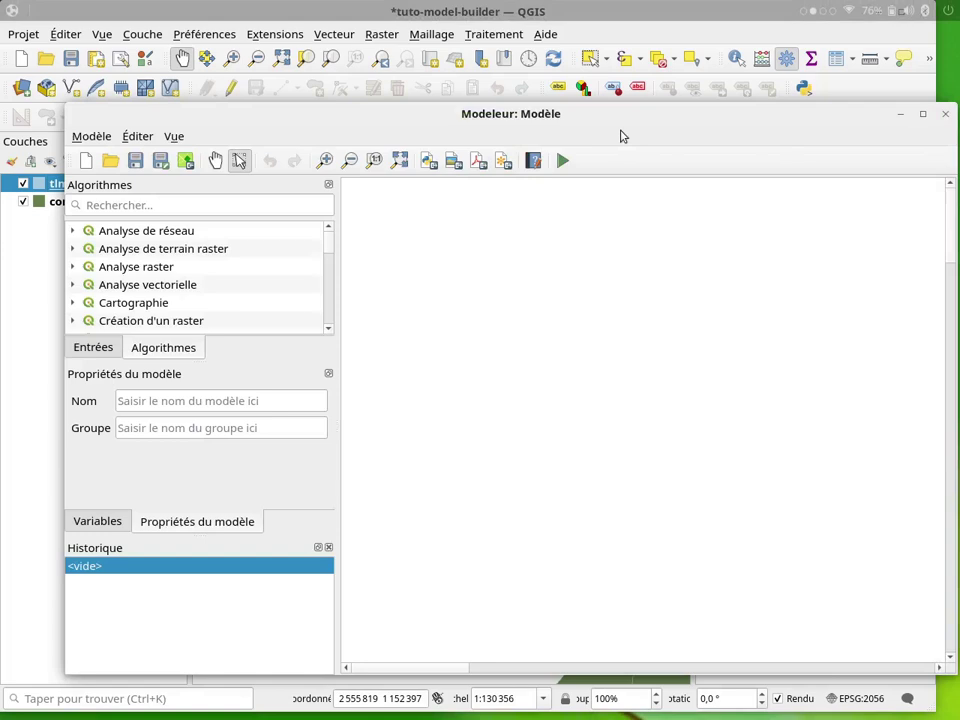
drag(602, 120, 608, 127)
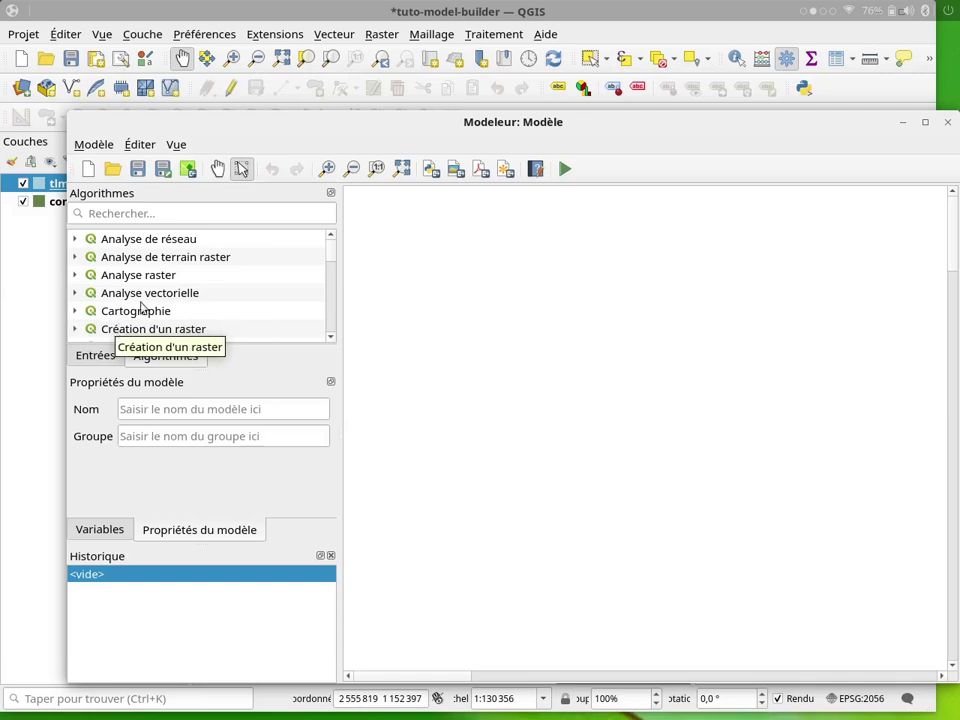
drag(231, 131, 231, 268)
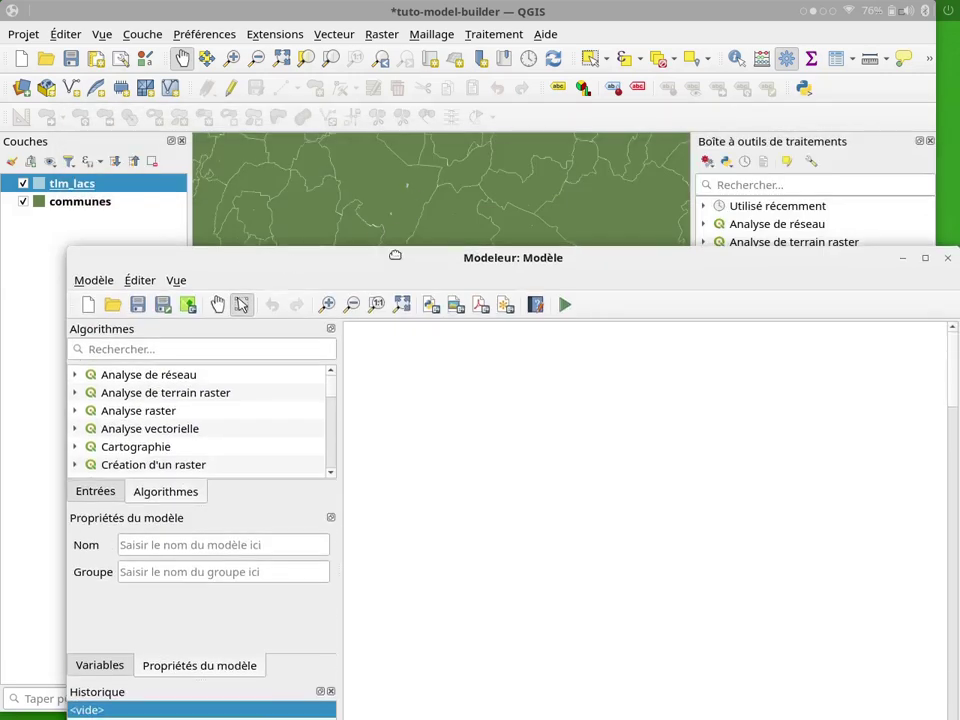
drag(394, 253, 376, 121)
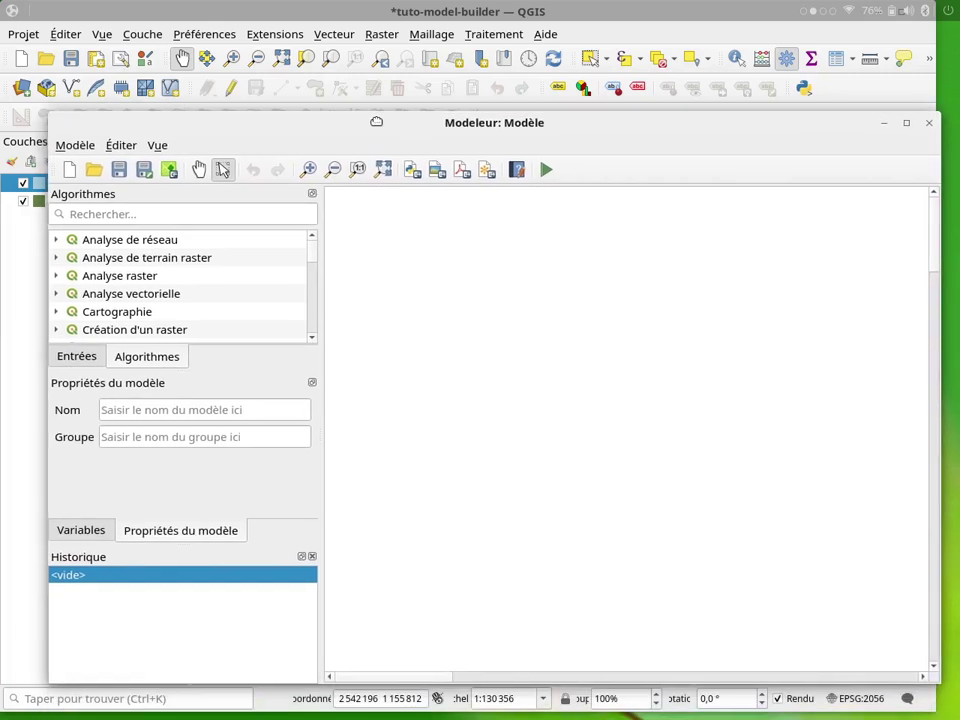
Step: Add a mandatory vector layer input (Couche vecteur) described as "Couche d'entrée" with geometry type Polygone to the model
click(78, 357)
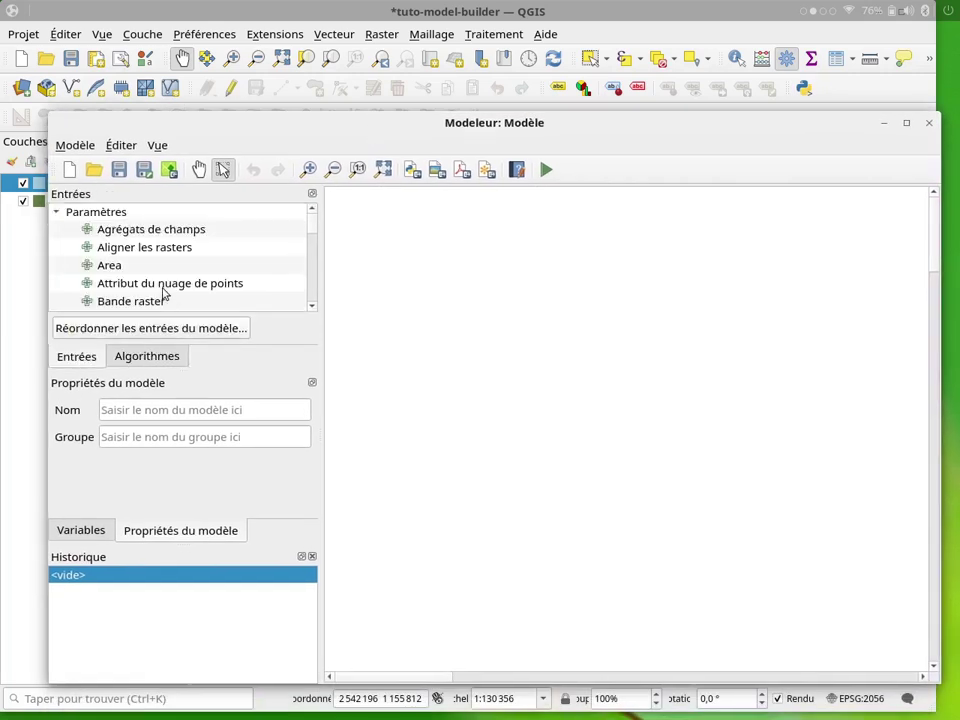
scroll(167, 285, down, 3)
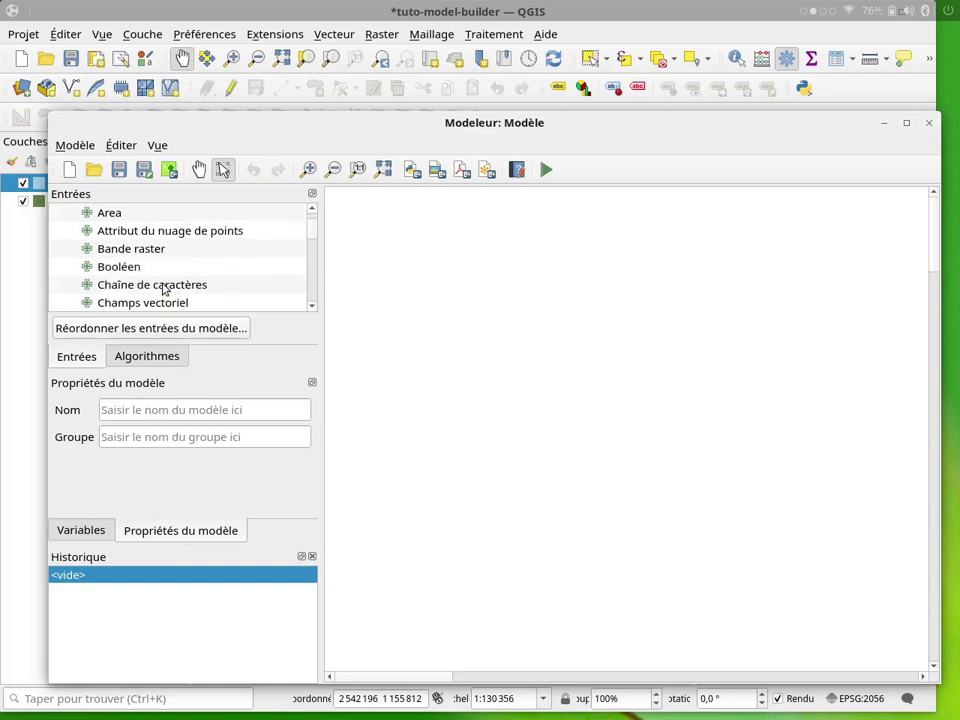
scroll(170, 278, up, 3)
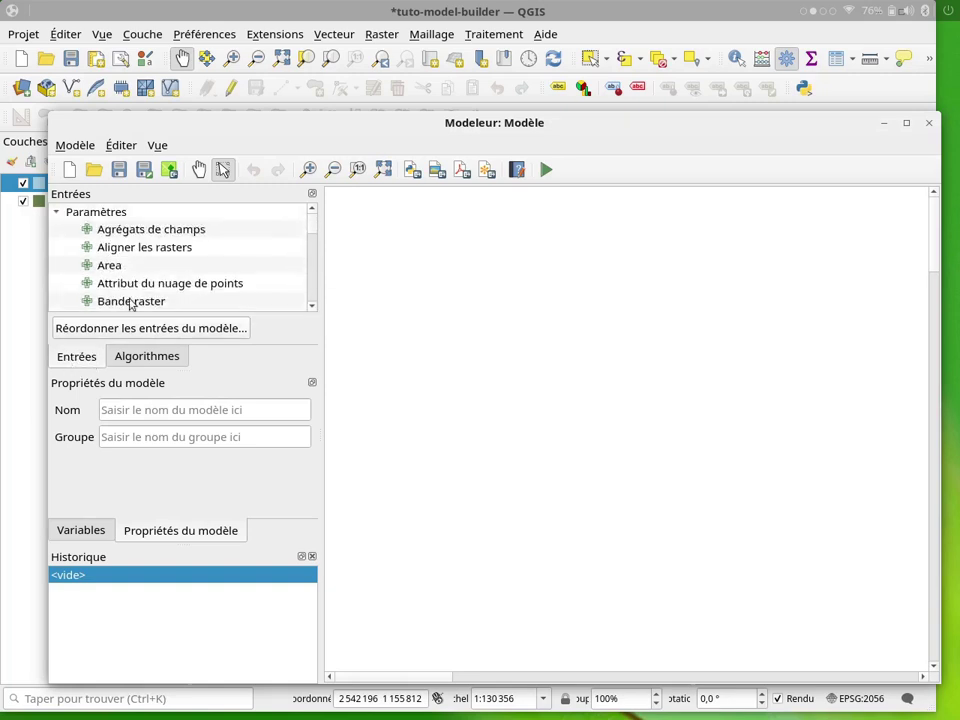
scroll(135, 290, down, 3)
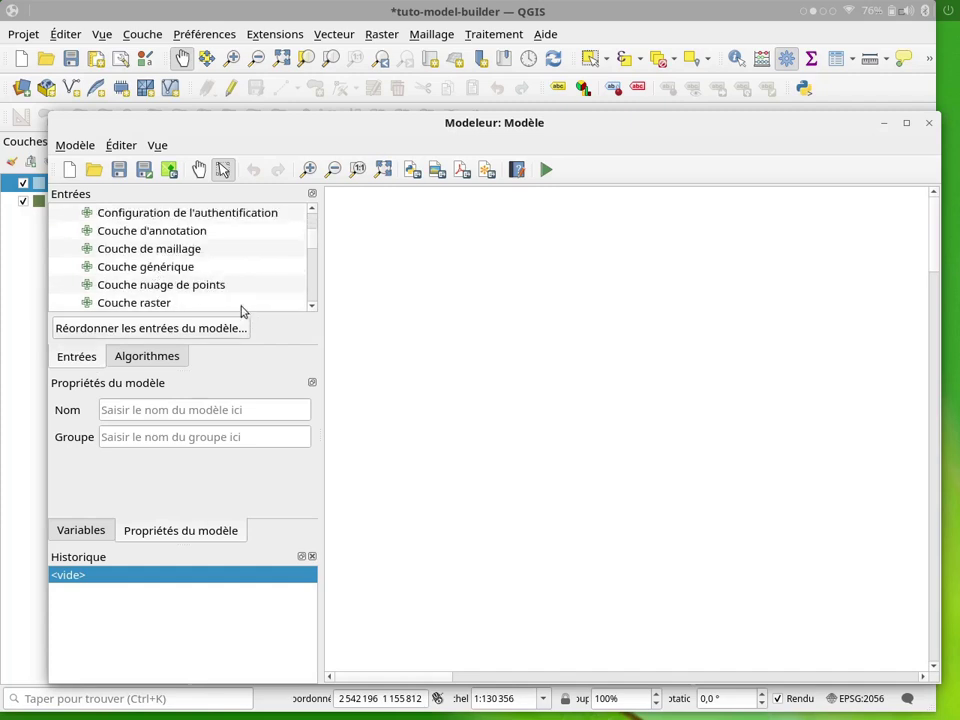
scroll(228, 308, down, 1)
drag(155, 271, 401, 272)
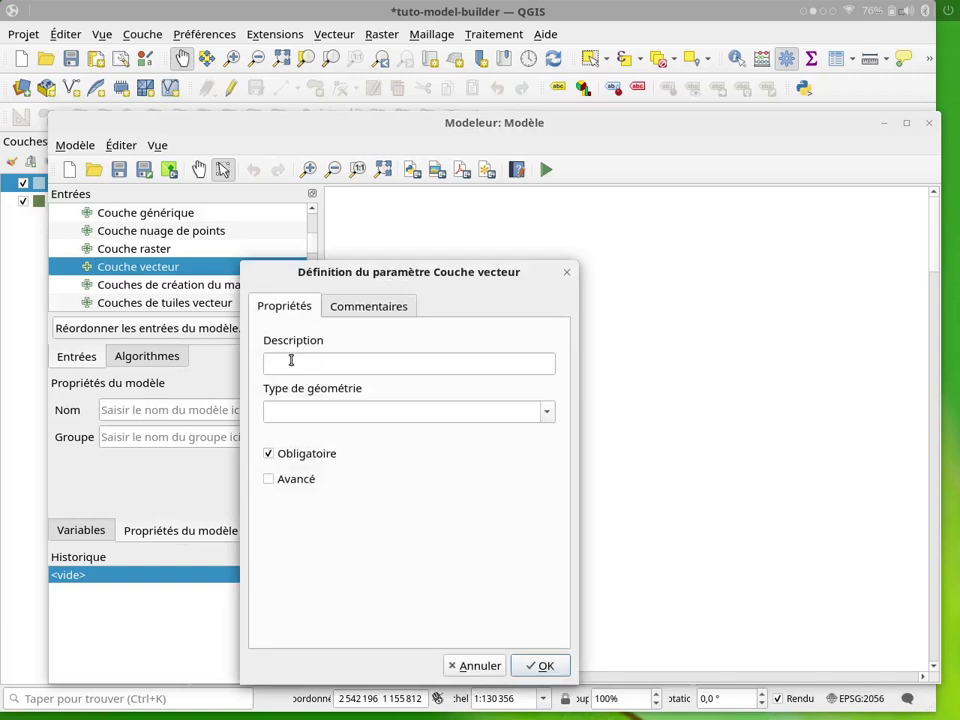
click(291, 361)
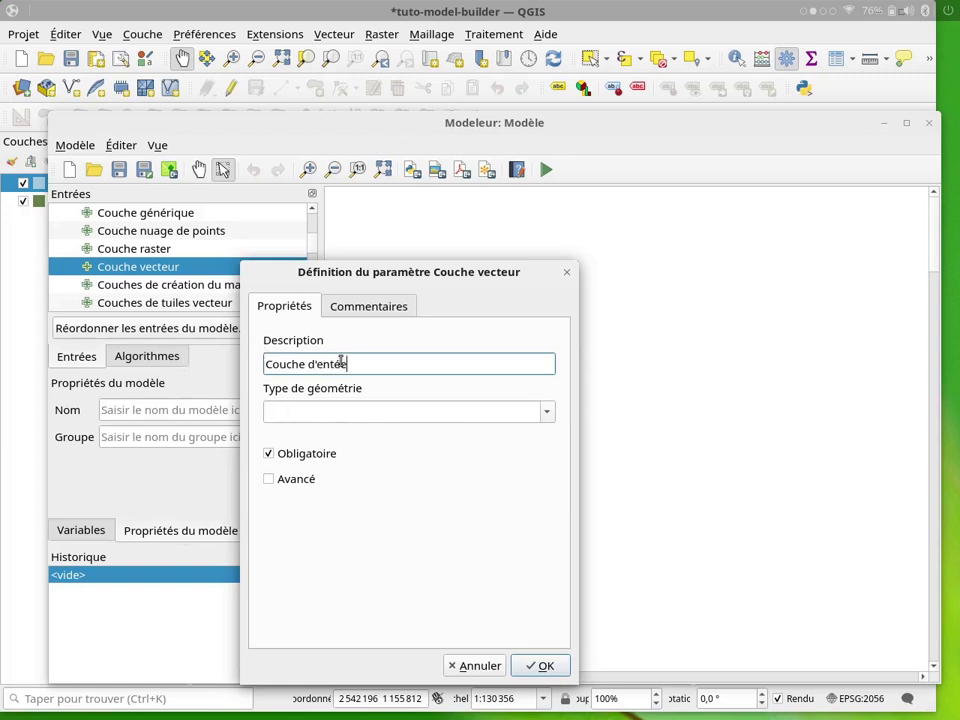
text(r)
click(454, 414)
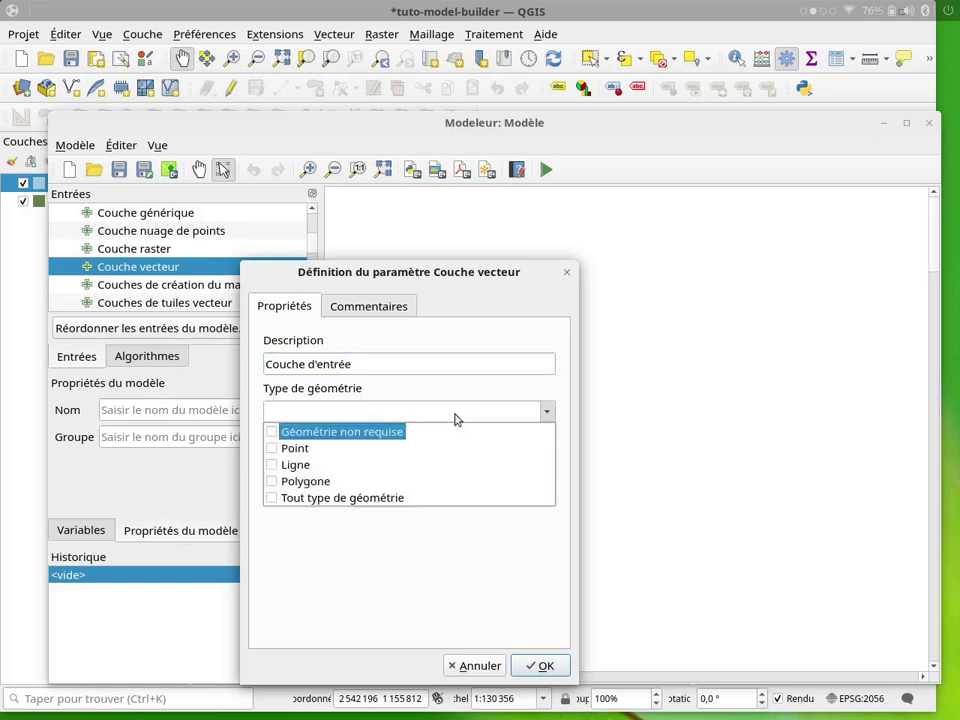
click(322, 484)
click(441, 572)
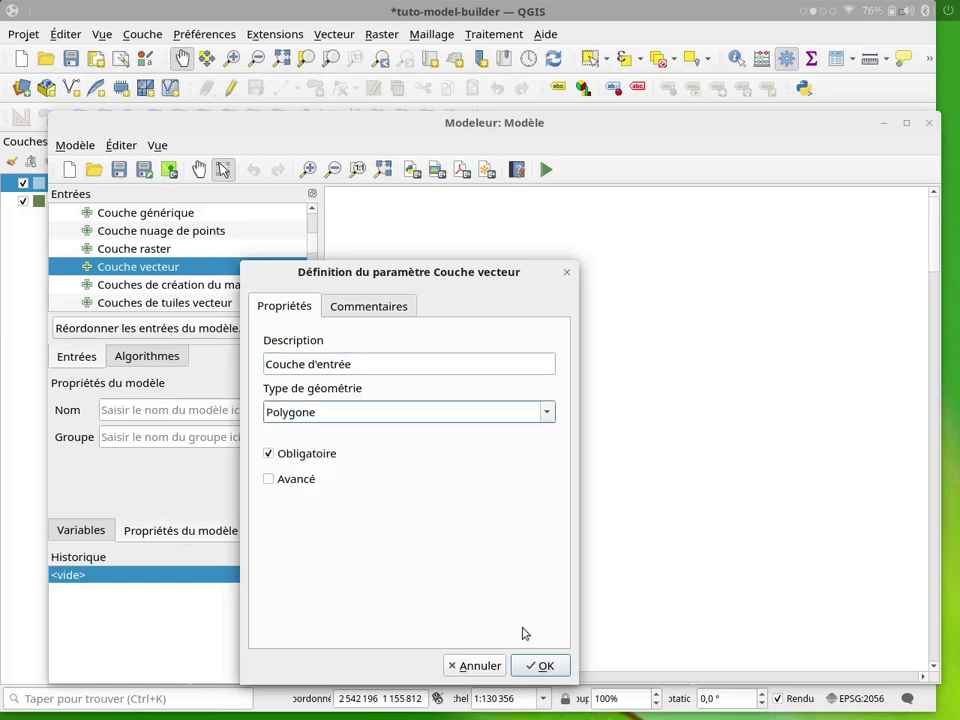
click(544, 667)
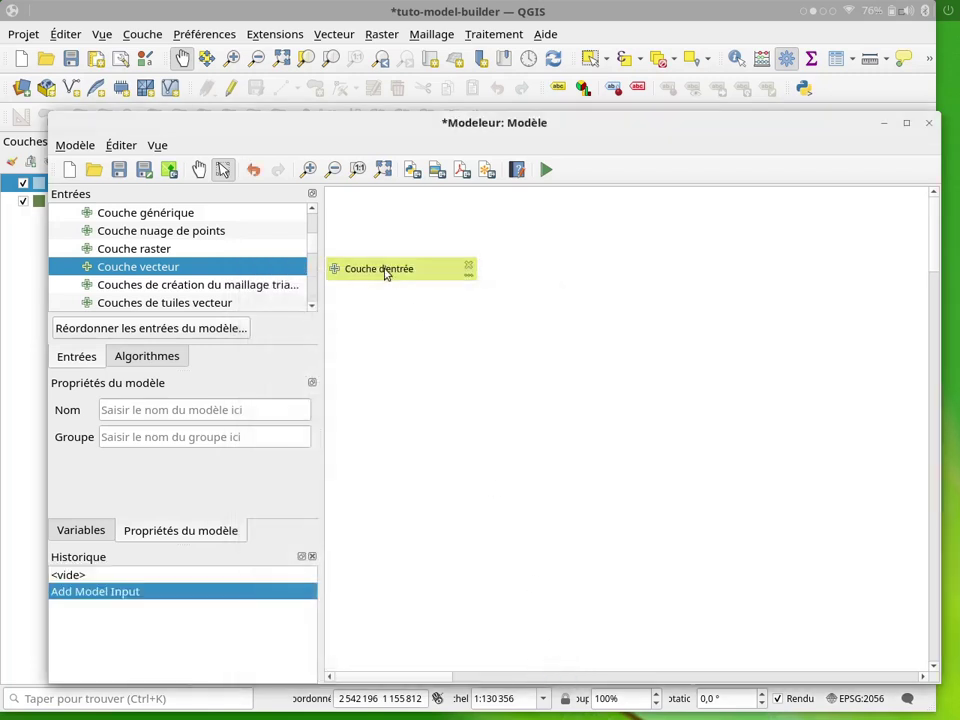
Step: Move the "Couche d'entrée" input box slightly inward from the left edge of the model canvas
drag(386, 274, 443, 272)
click(452, 320)
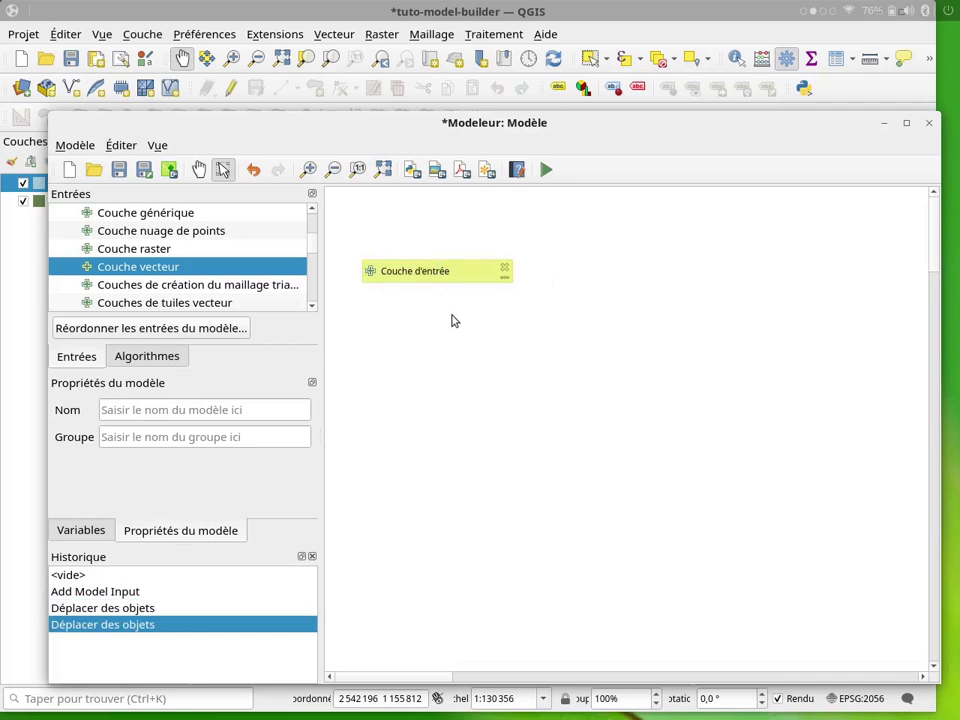
click(449, 272)
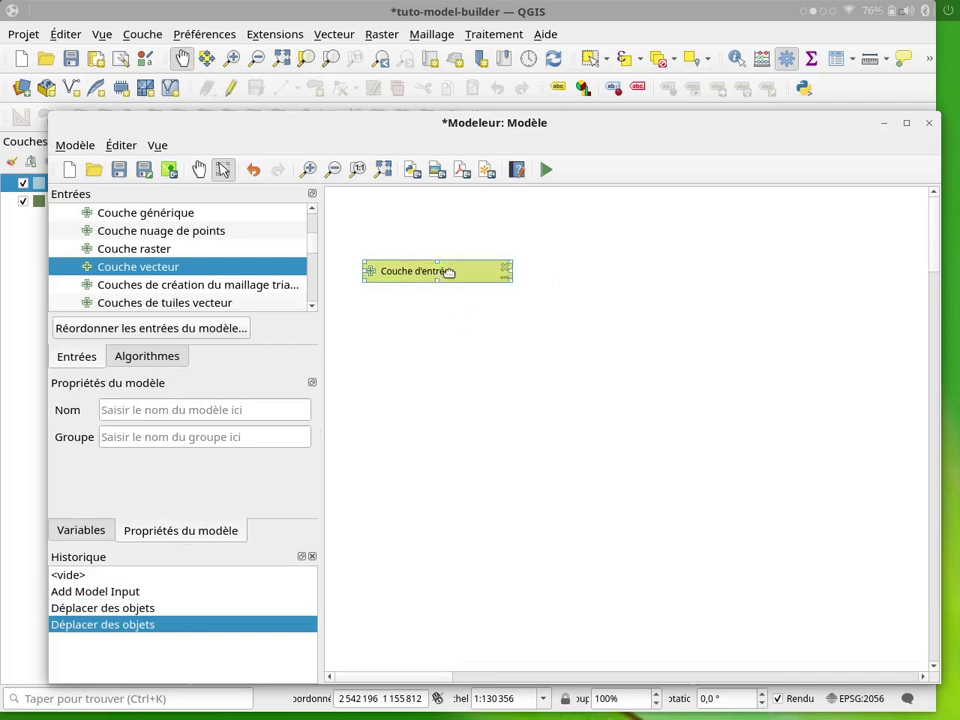
click(452, 317)
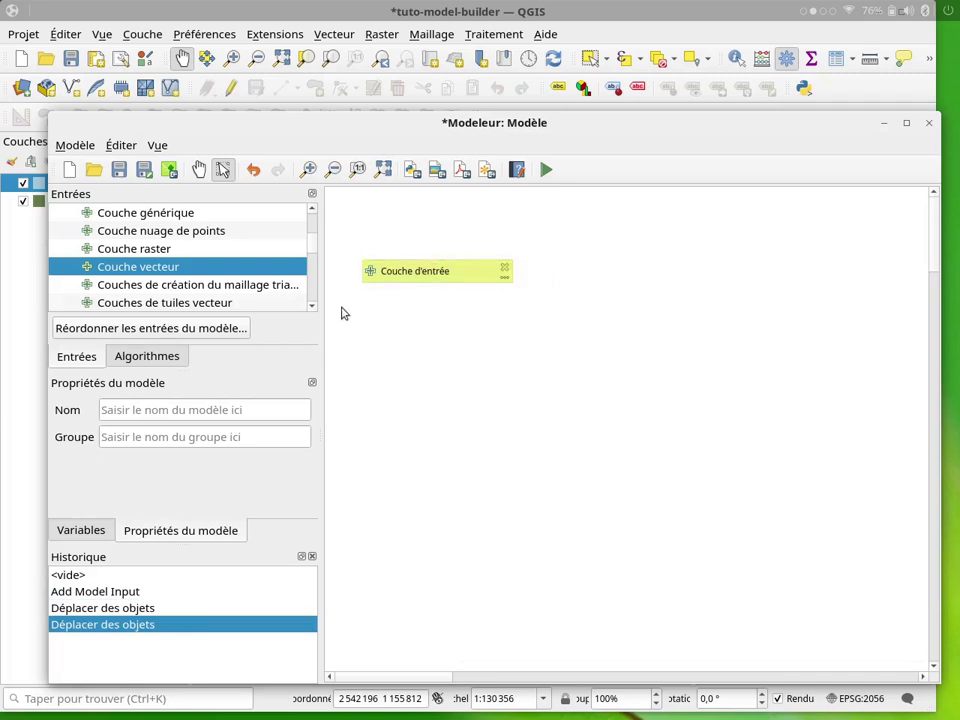
Step: Search the modeler's algorithms for "polygones vers l" and open the settings of Polygones vers lignes
click(157, 360)
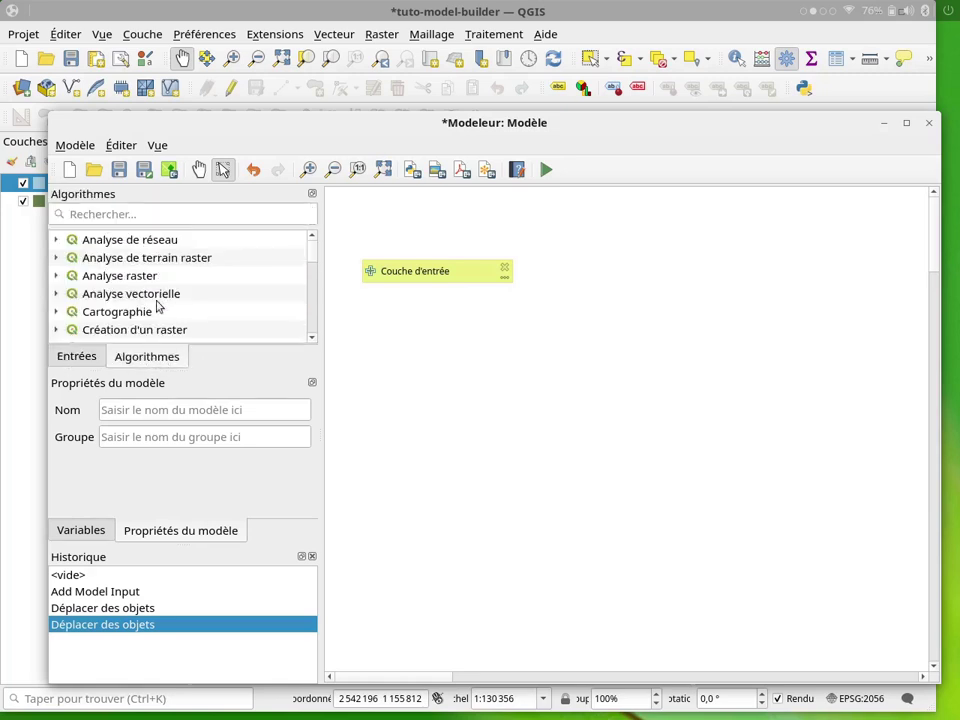
click(124, 214)
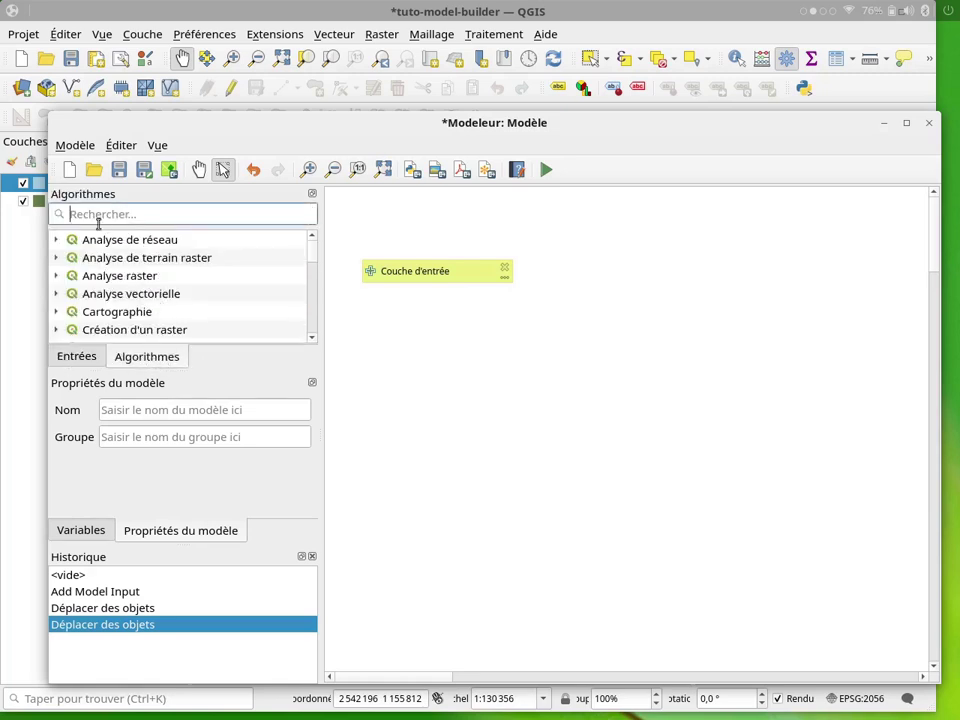
text(polygon)
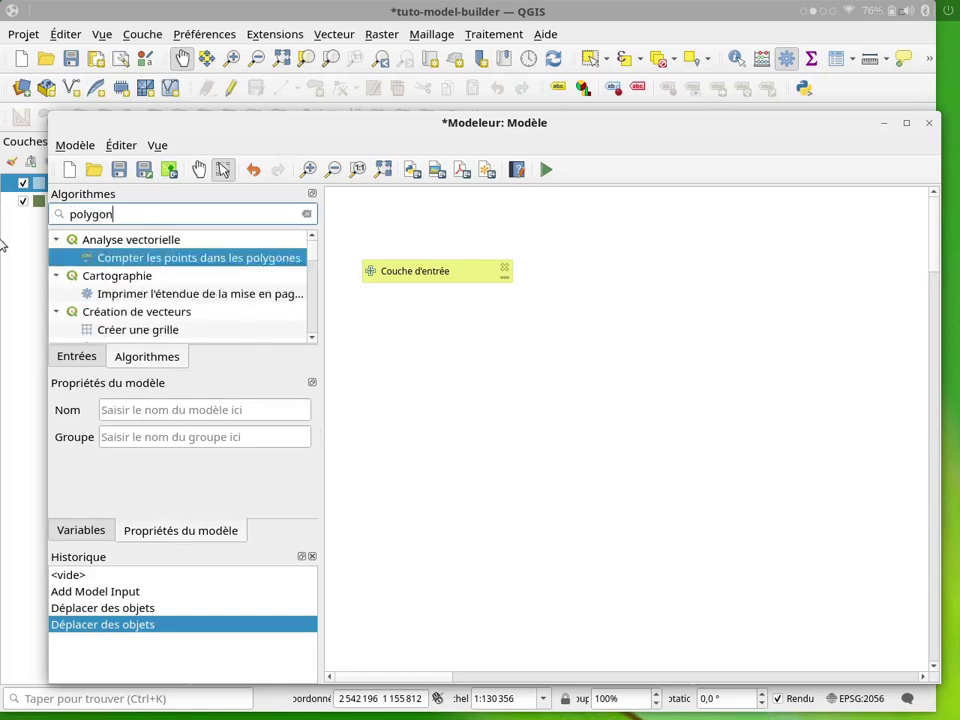
text(es vers l)
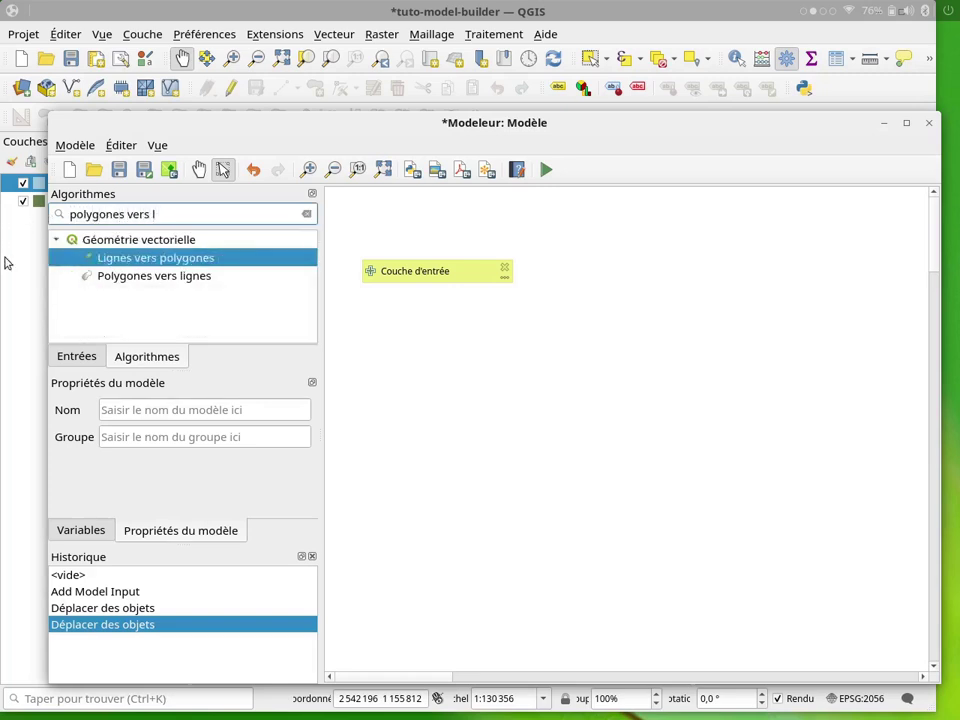
click(138, 278)
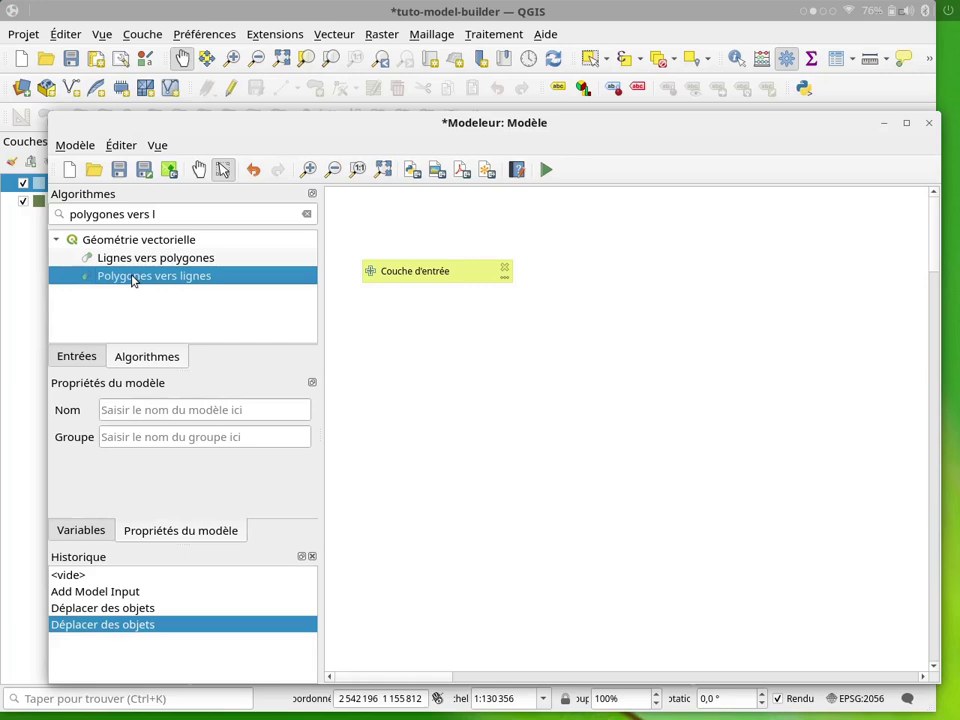
double_click(132, 277)
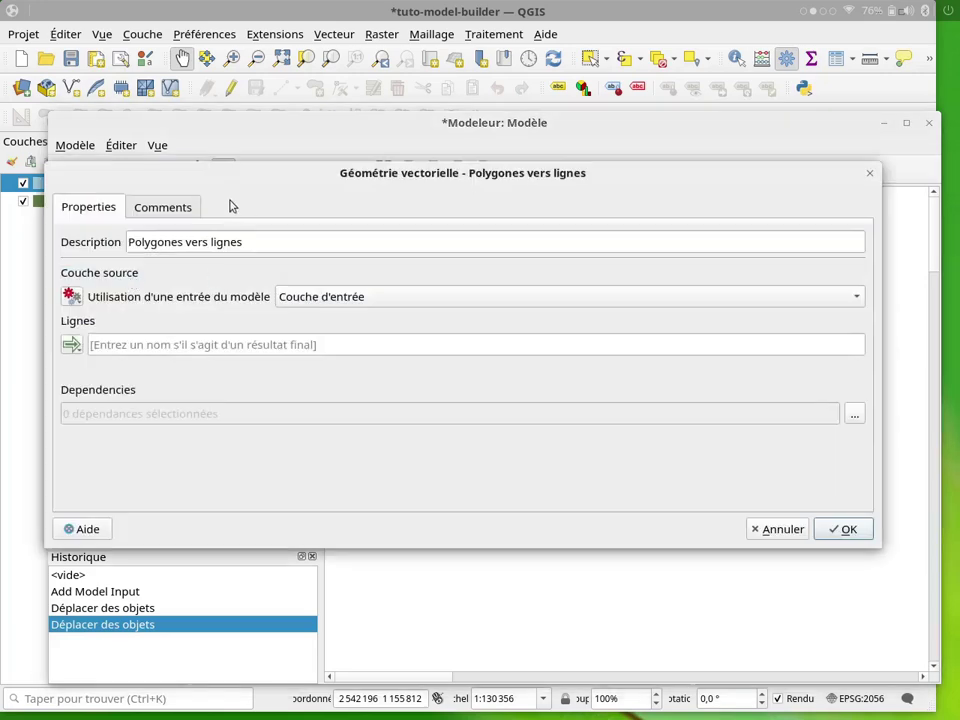
Step: Add Polygones vers lignes to the model with "Couche d'entrée" as its source layer and no final output name
drag(231, 184, 364, 300)
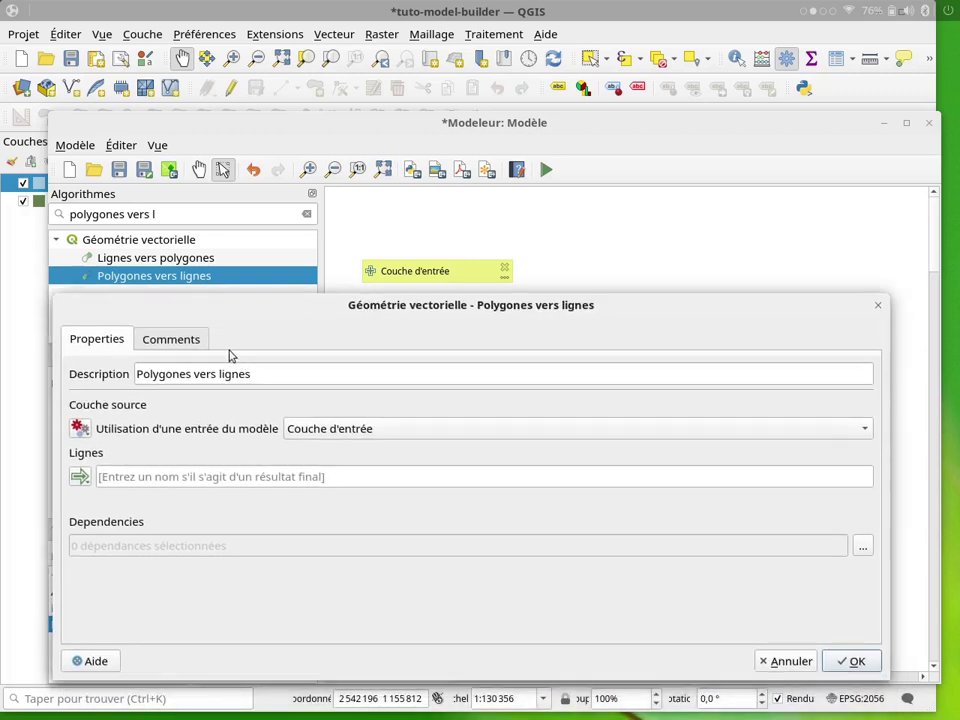
click(321, 437)
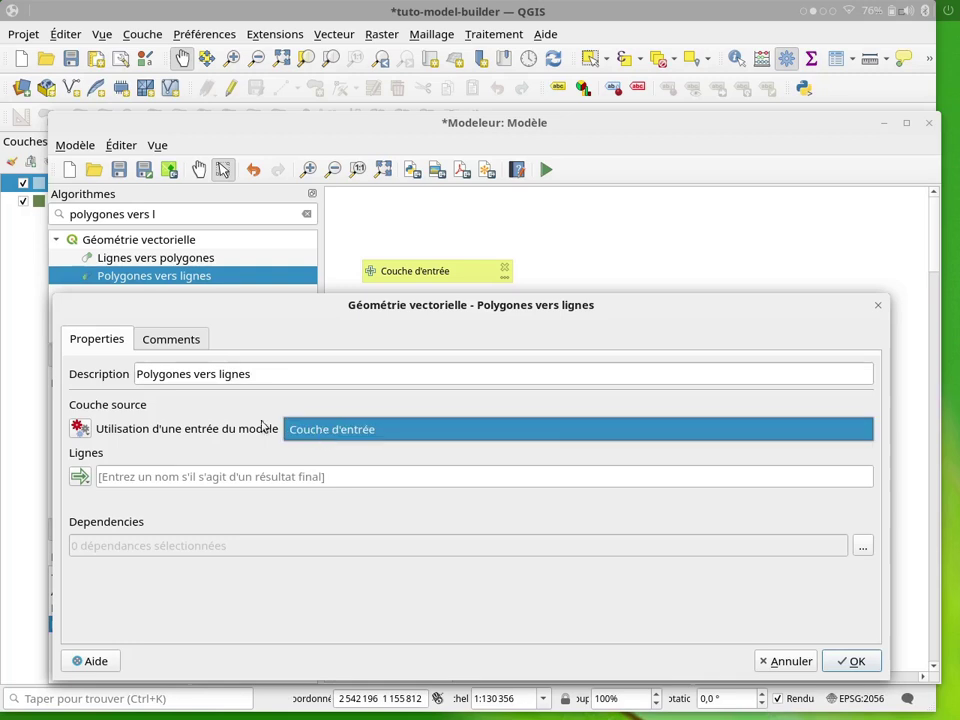
click(157, 440)
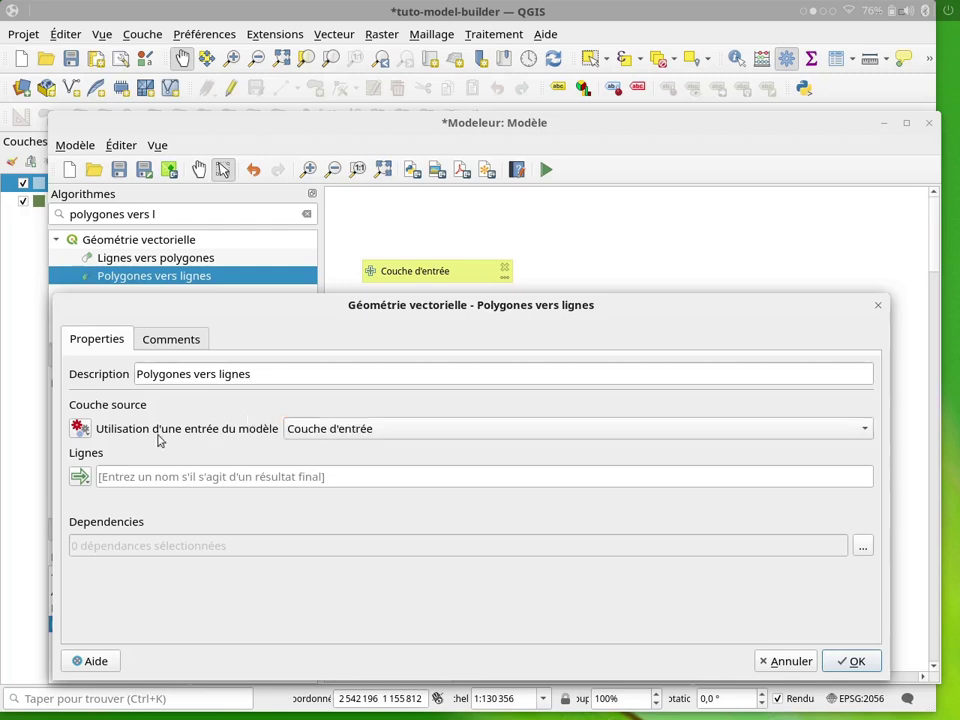
click(119, 481)
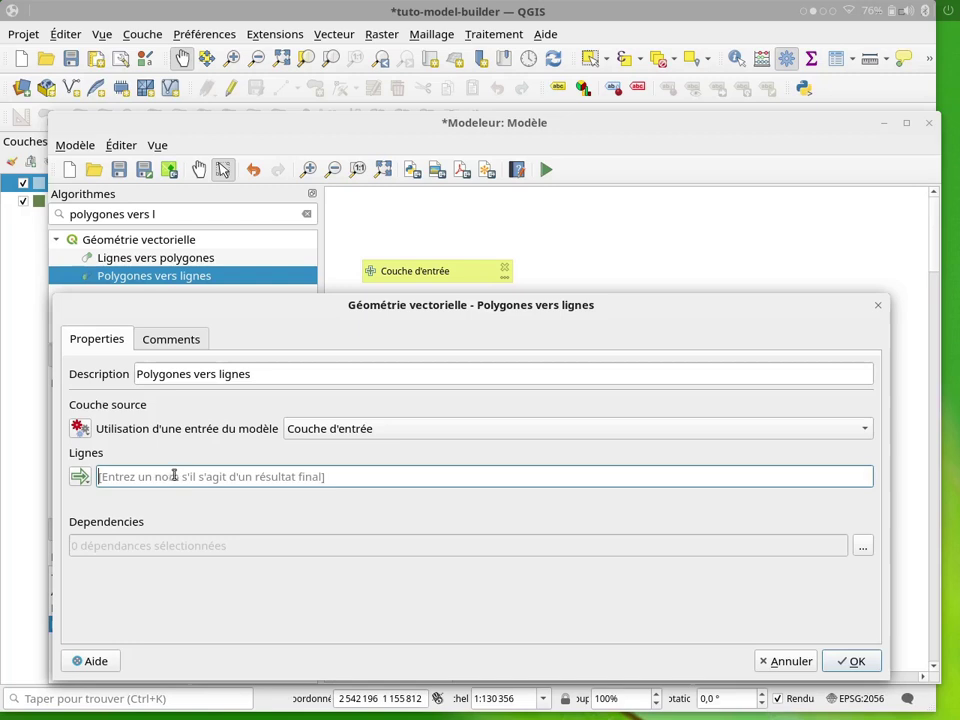
click(852, 661)
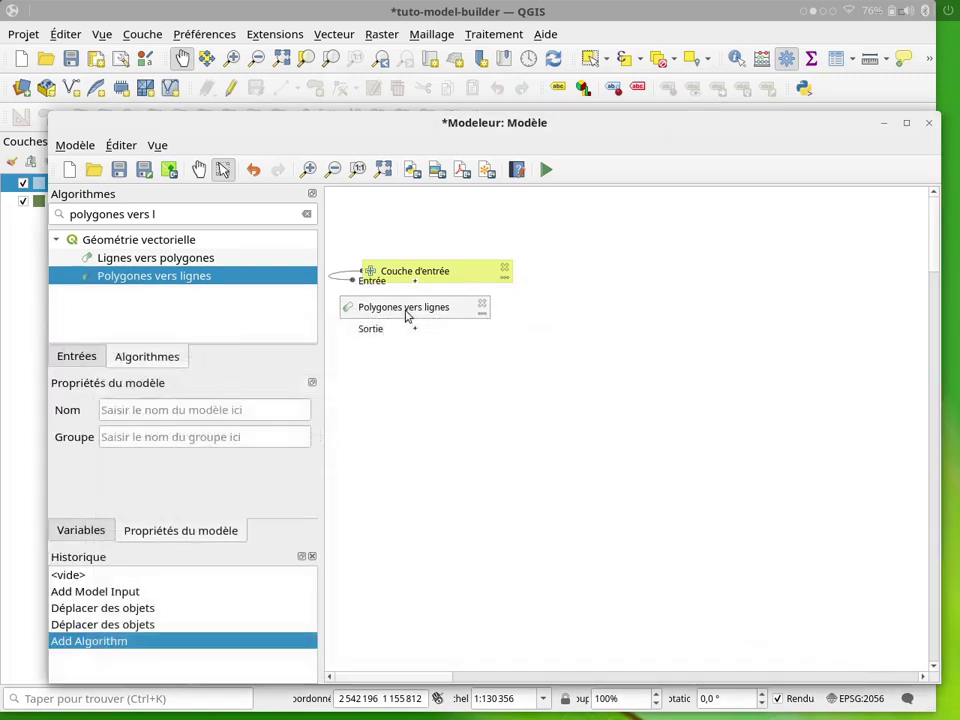
Step: Arrange the model canvas so the Polygones vers lignes box sits below and slightly to the right of "Couche d'entrée"
drag(407, 319, 494, 345)
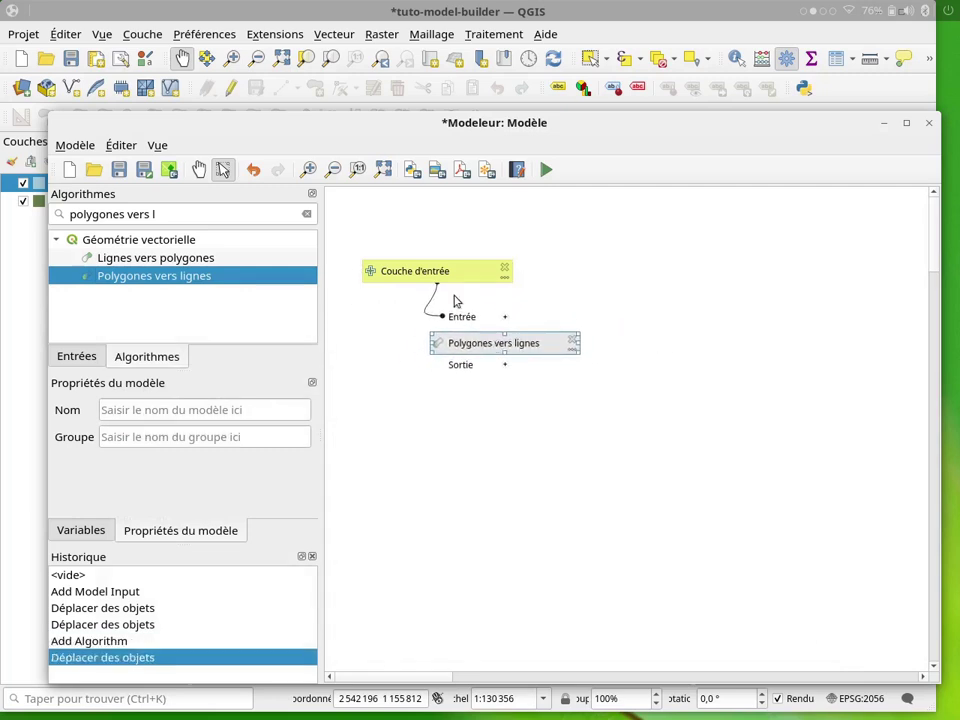
drag(446, 274, 434, 271)
mouse_move(505, 363)
mouse_down()
mouse_move(506, 339)
mouse_move(510, 356)
mouse_up()
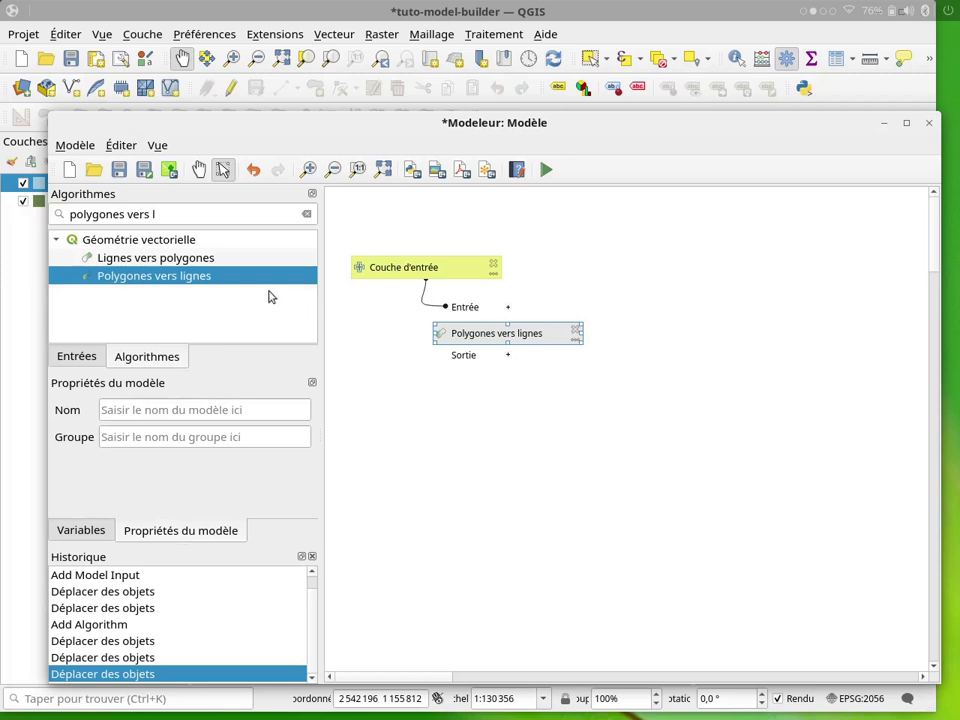
Step: Name the model "Découpage par les polygones localisés sur les bordures" and save it inside the current project
click(170, 178)
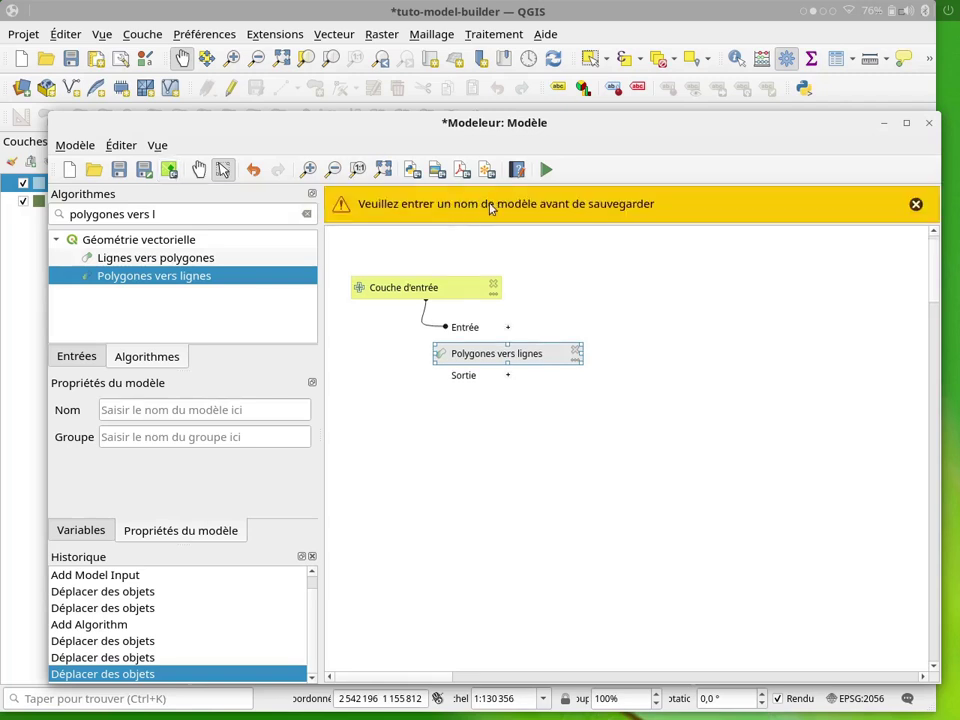
click(195, 410)
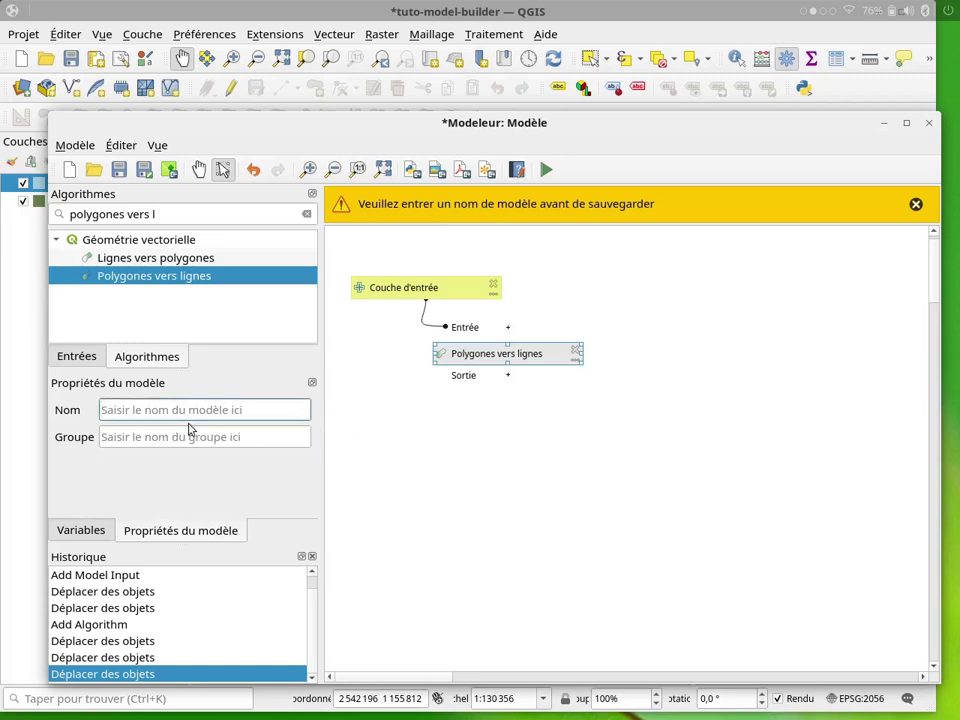
text(Découpage )
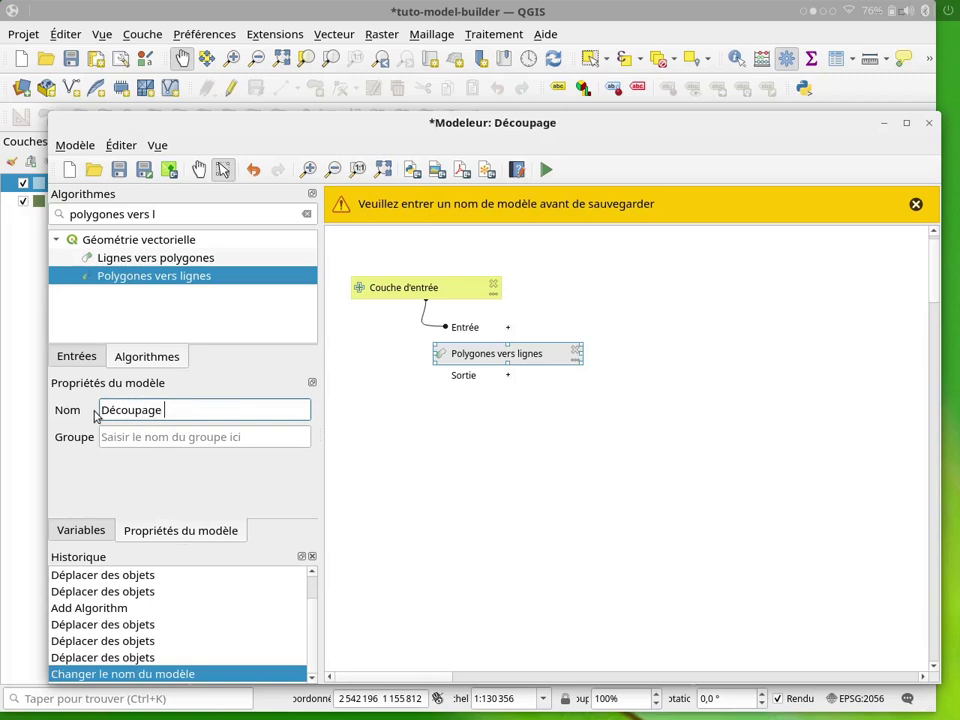
text(par les po)
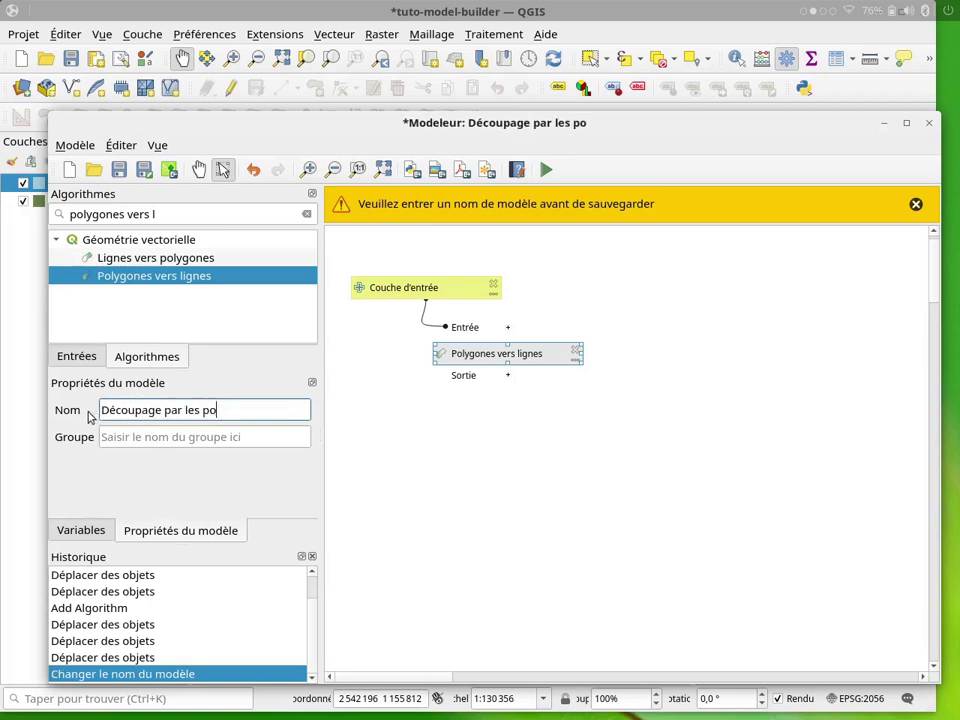
text(lygones loc)
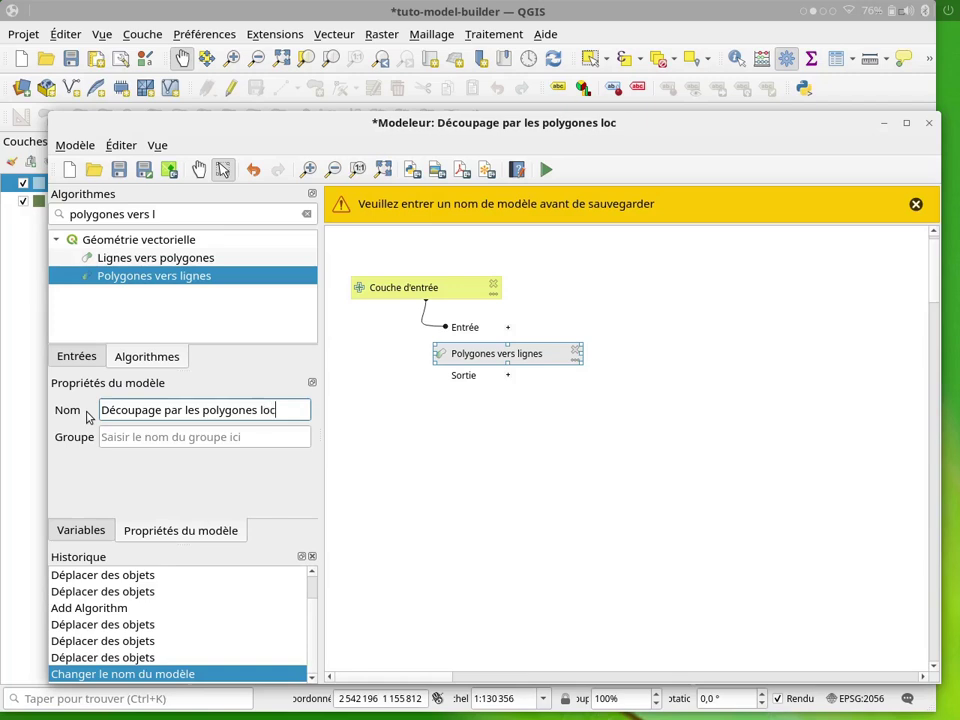
text(alisés sur les borud)
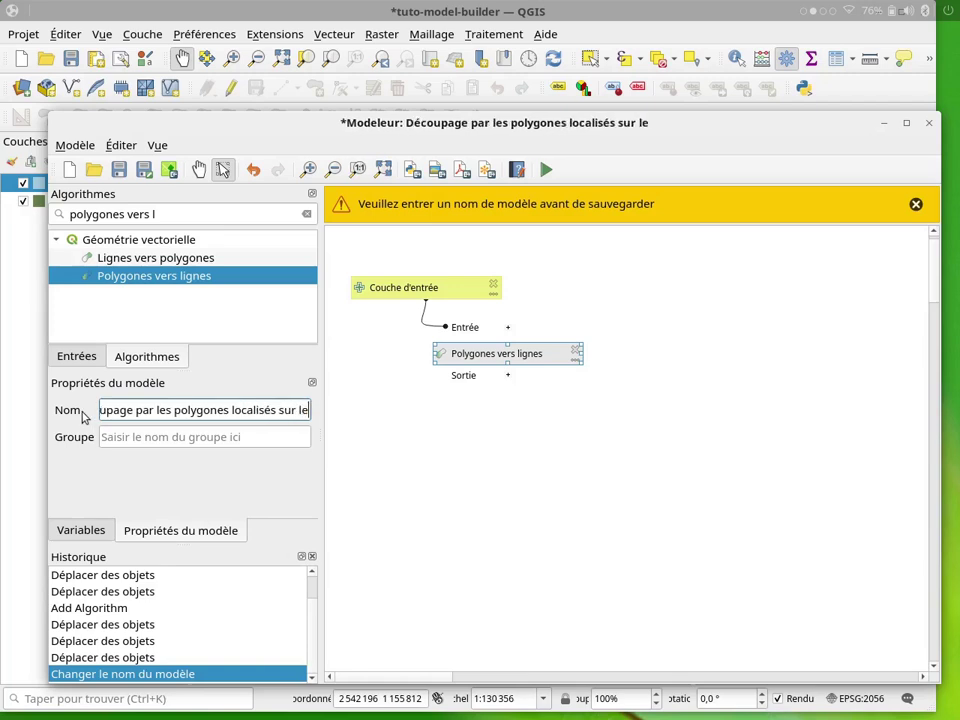
key(BackSpace)
key(BackSpace)
text(dures)
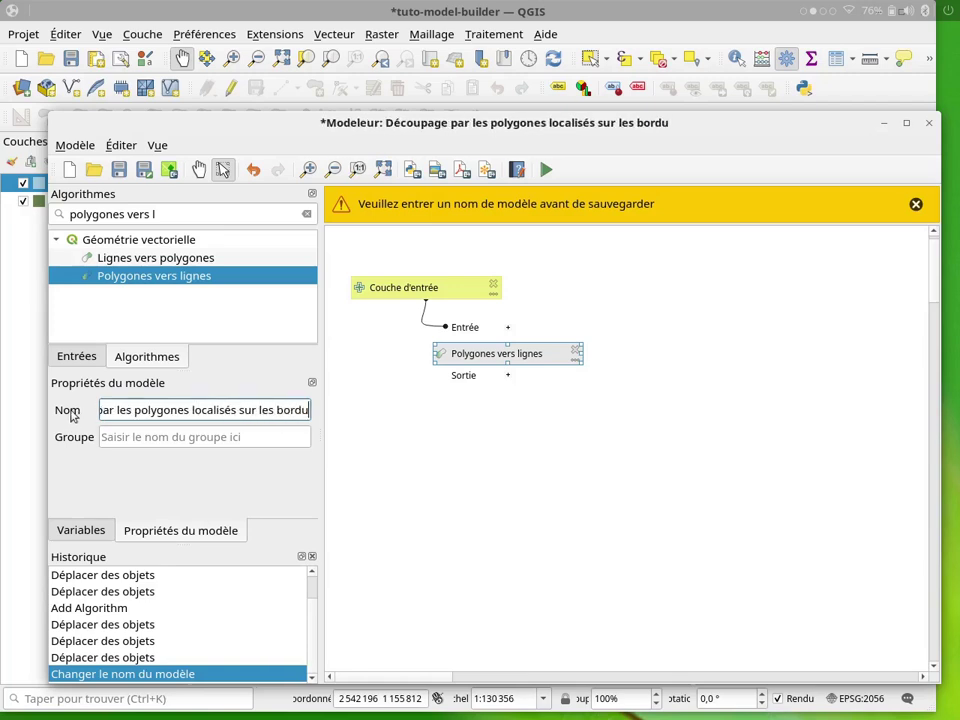
click(160, 428)
click(257, 413)
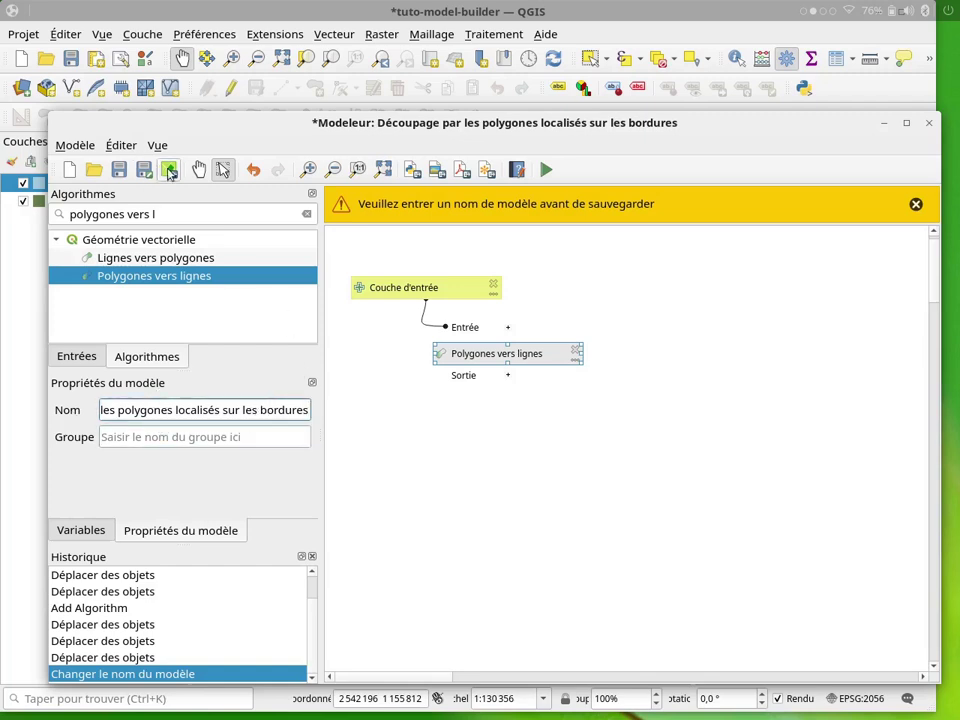
key(ctrl+s)
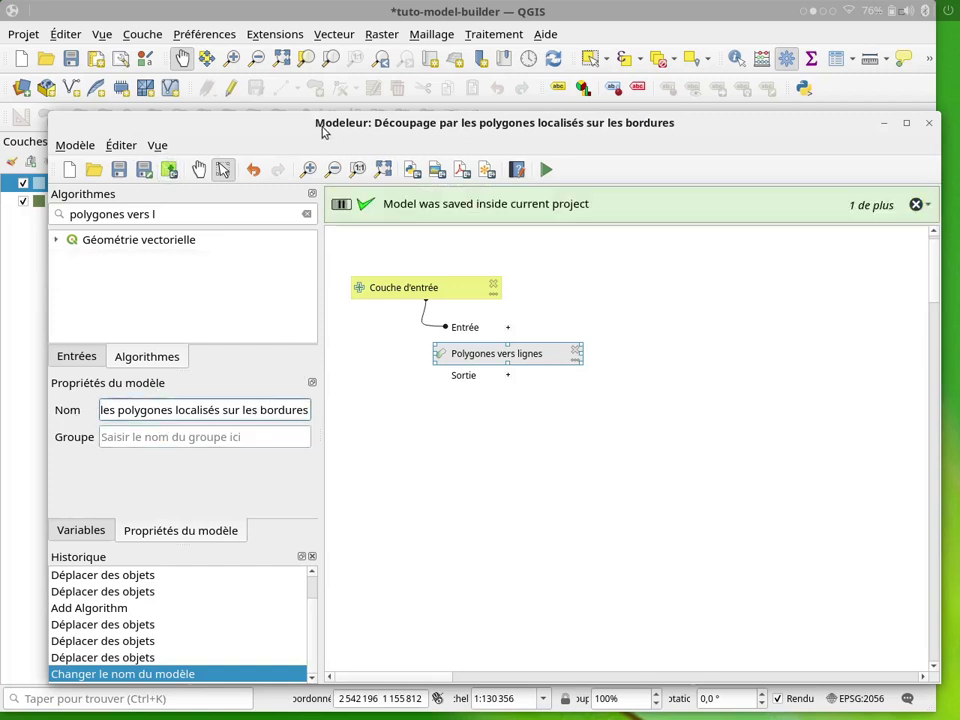
Step: Check the saved model under Modèles du projet in the main QGIS window by opening its run dialog and closing it without executing
drag(320, 128, 507, 279)
key(ctrl+s)
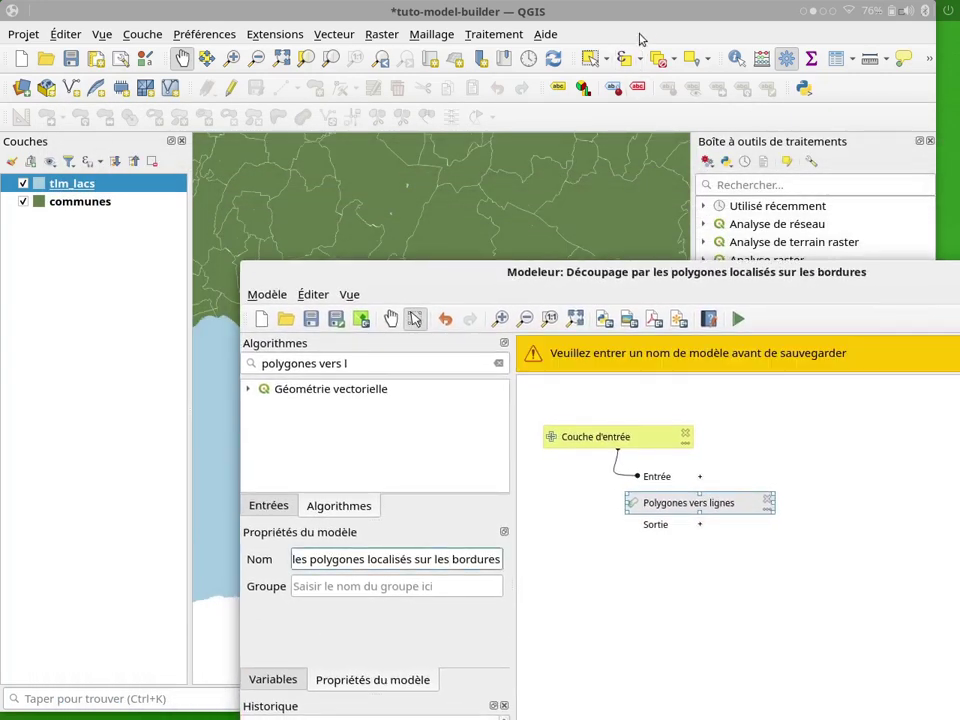
click(697, 110)
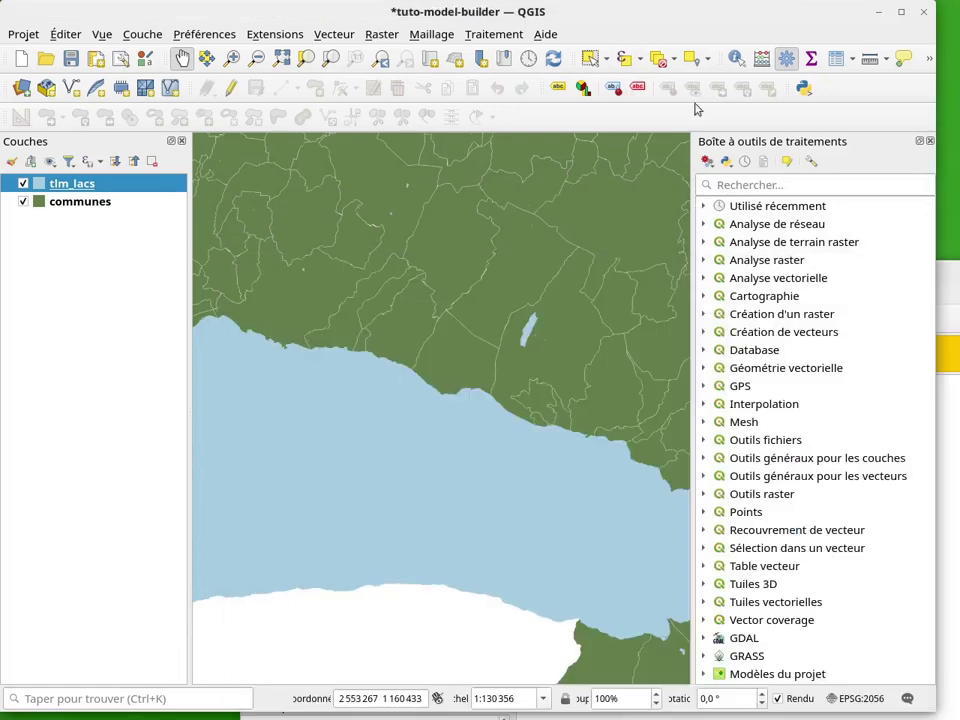
click(797, 676)
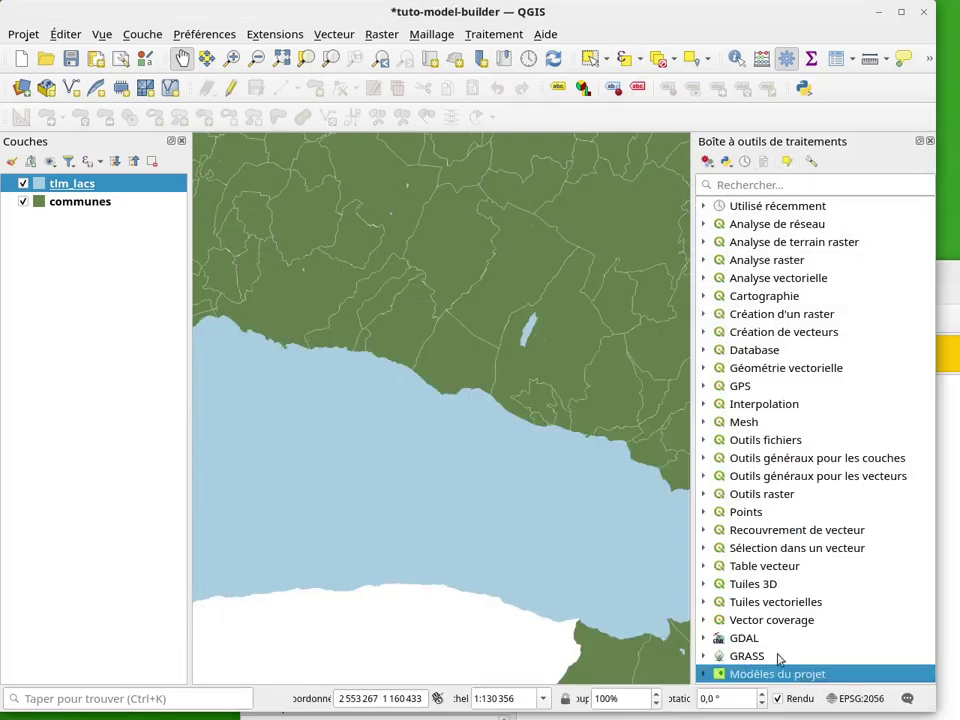
click(703, 674)
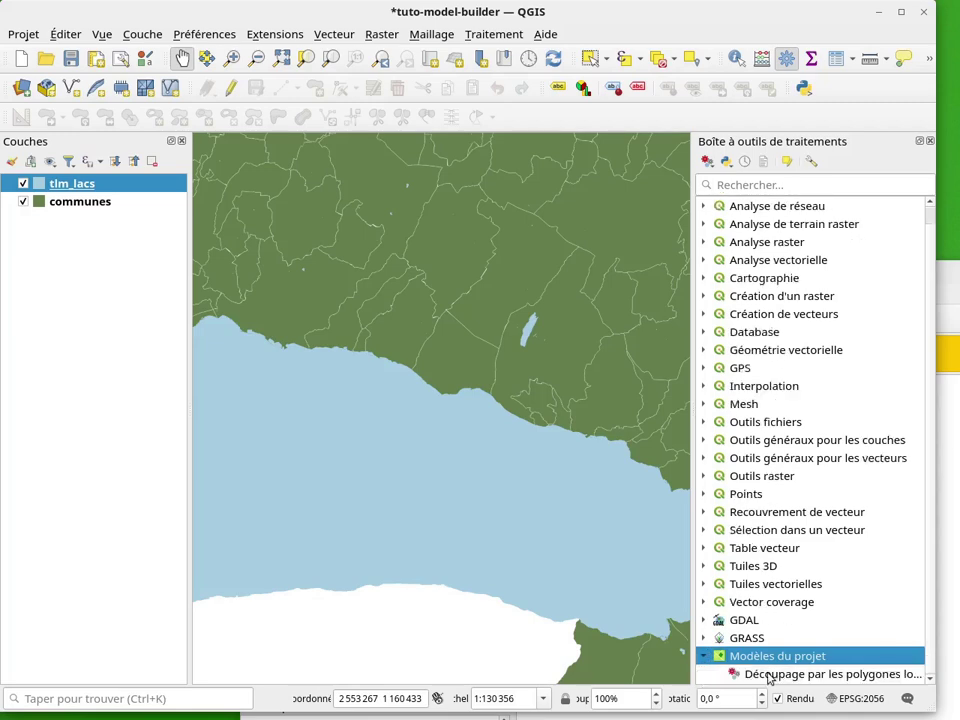
double_click(793, 676)
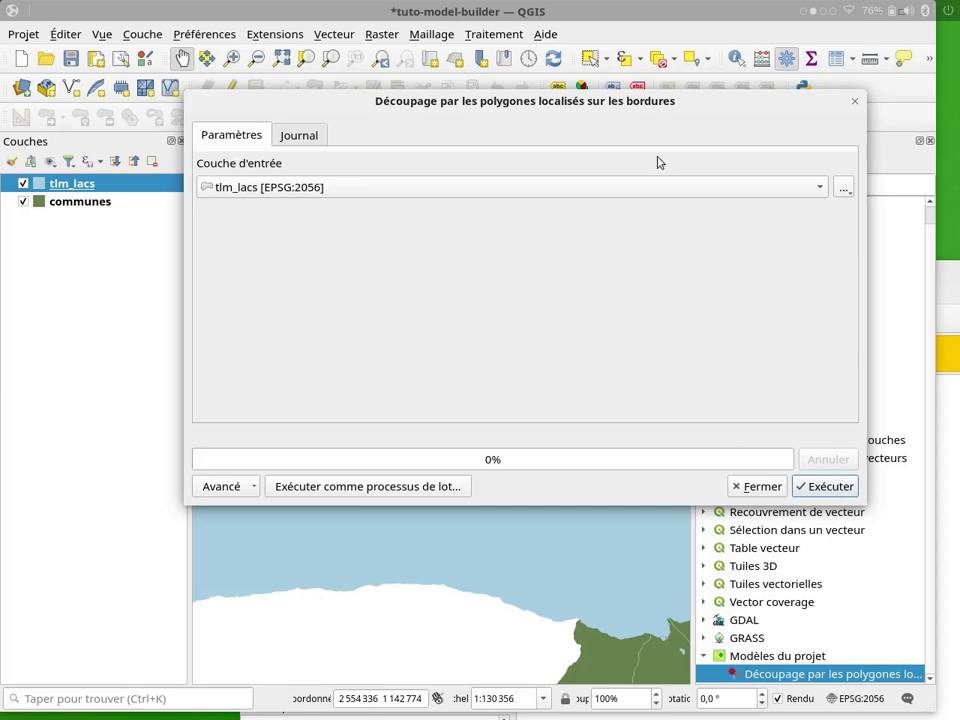
click(854, 104)
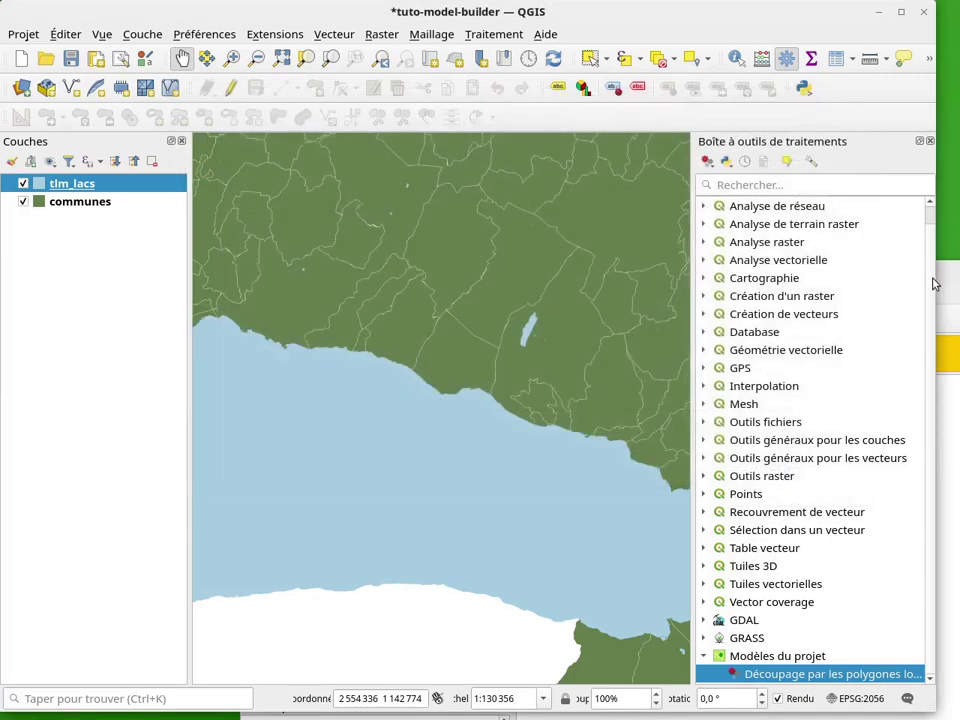
Step: Return to the modeler window, dismiss its warning message, and reposition the window fully within view
click(953, 305)
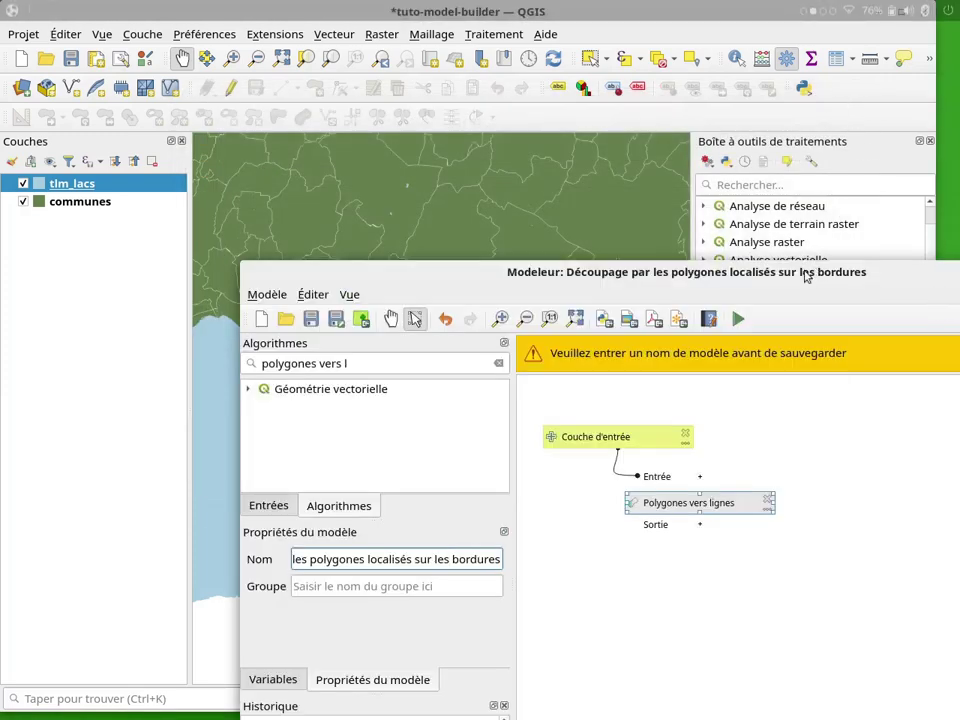
drag(810, 275, 650, 110)
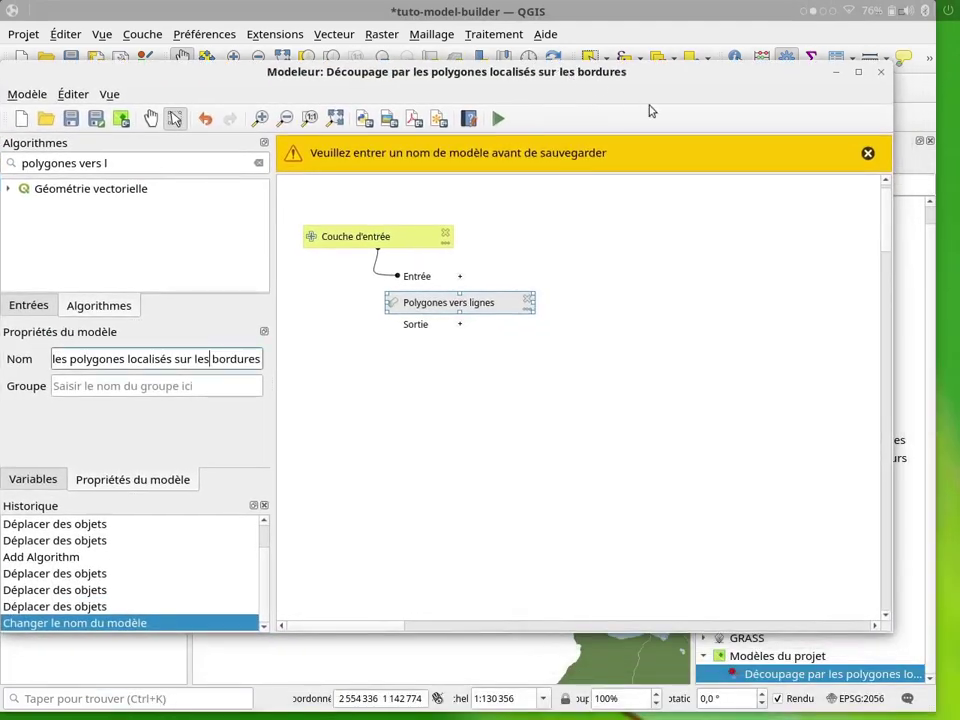
click(867, 153)
drag(709, 77, 750, 69)
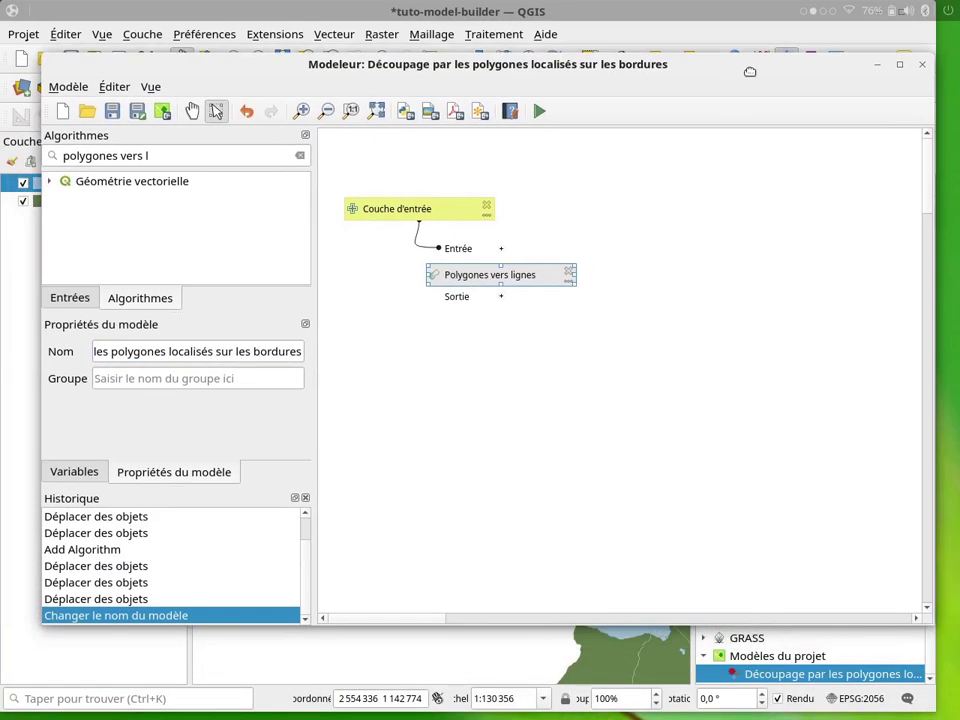
click(466, 358)
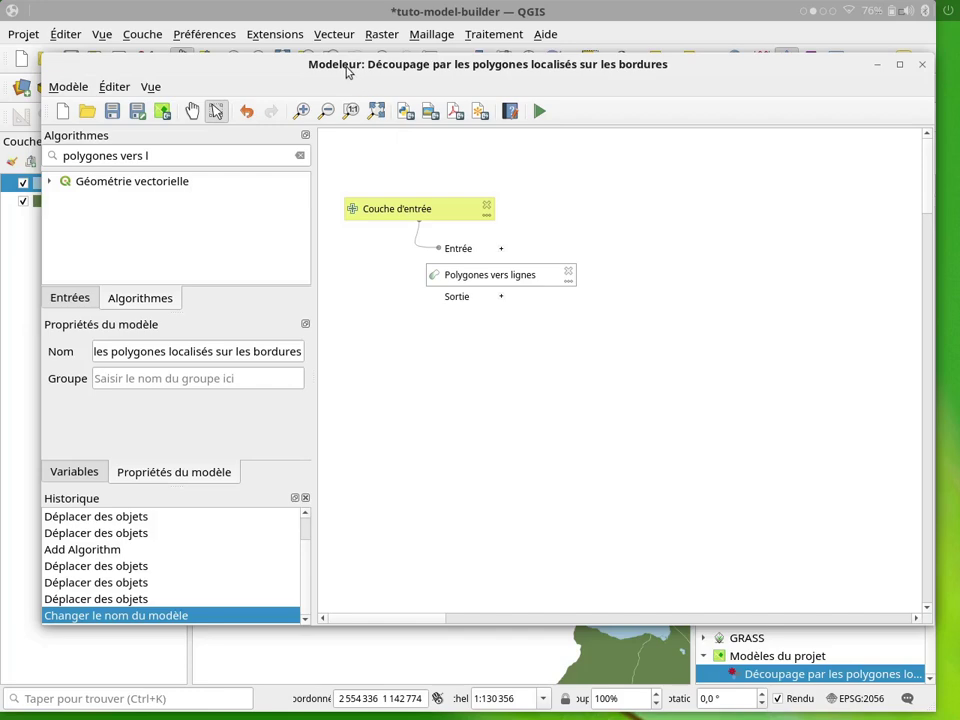
Step: Switch to the main QGIS window, hide the communes layer, and examine the holes inside the tlm_lacs polygons along a lake shore
drag(346, 73, 575, 507)
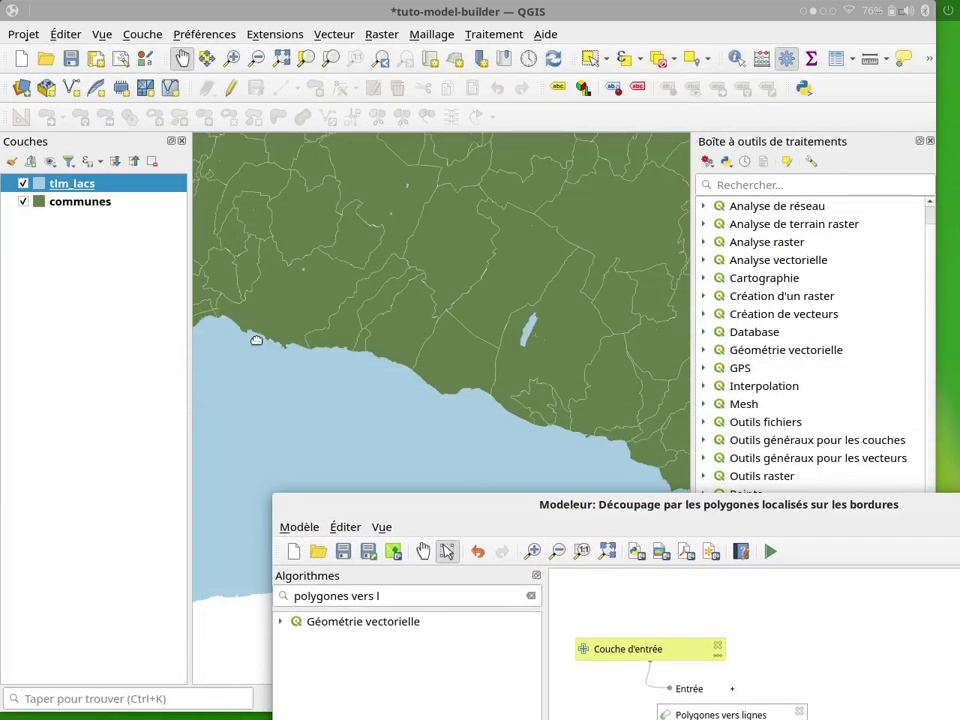
click(371, 342)
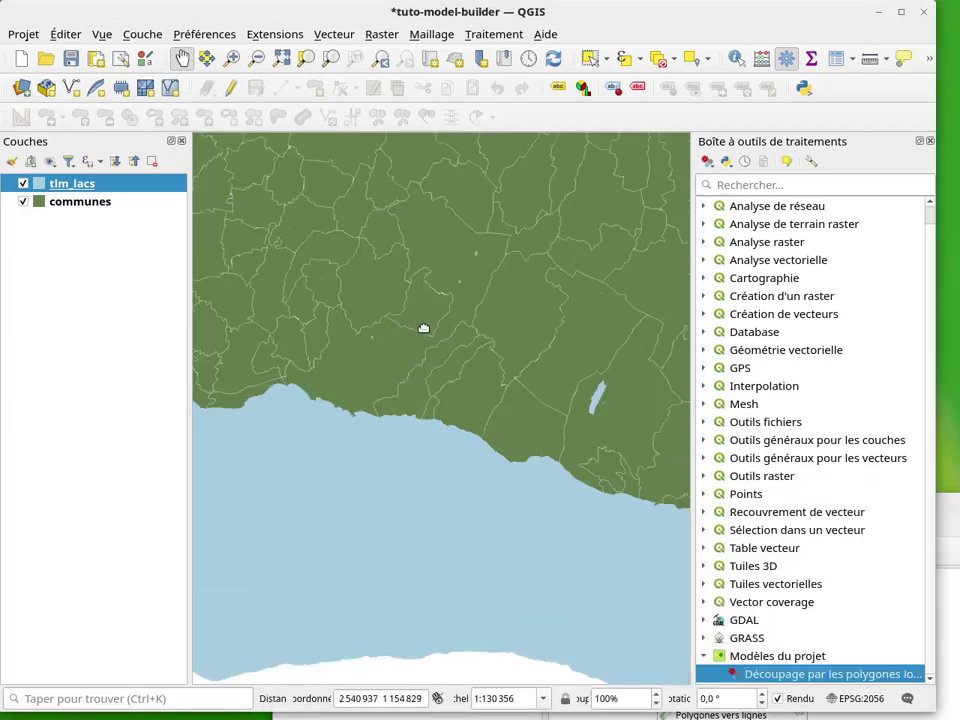
scroll(426, 328, down, 3)
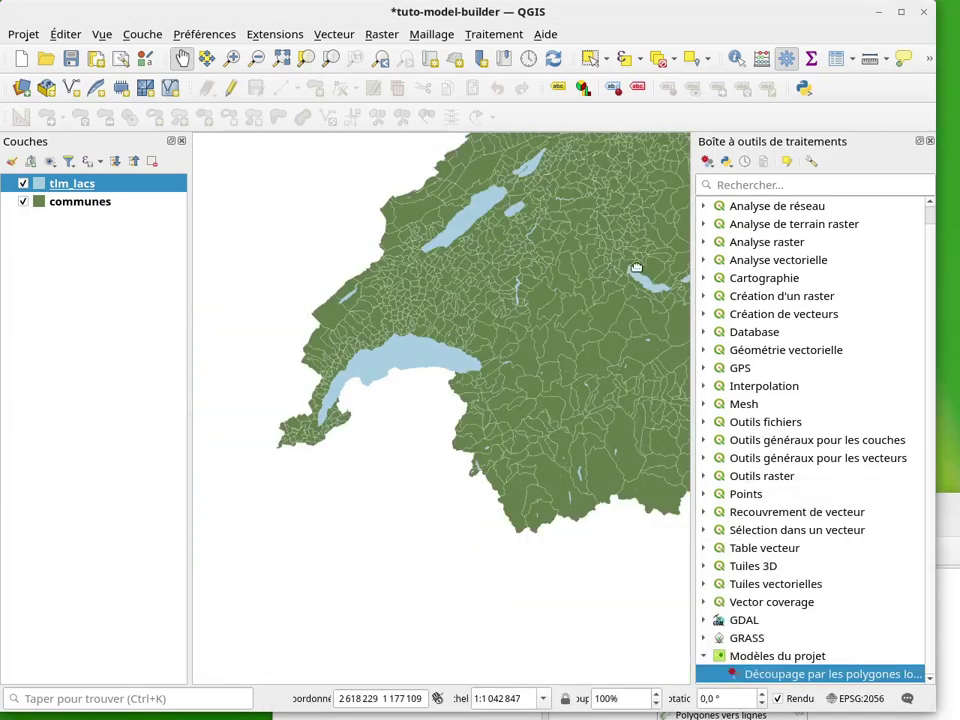
scroll(585, 289, up, 5)
scroll(505, 294, up, 2)
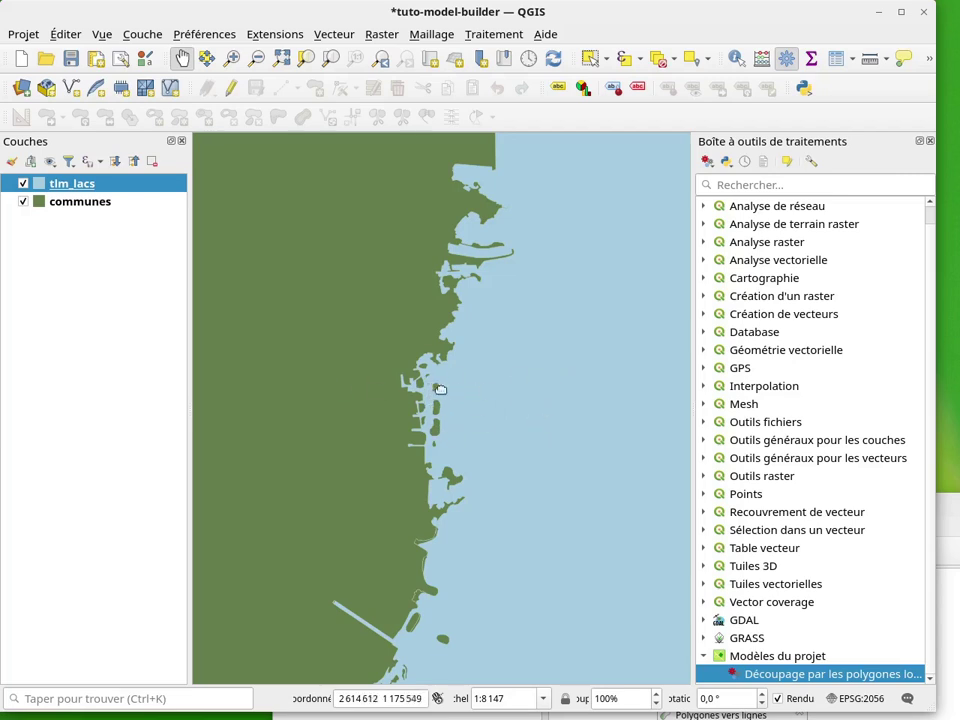
click(23, 202)
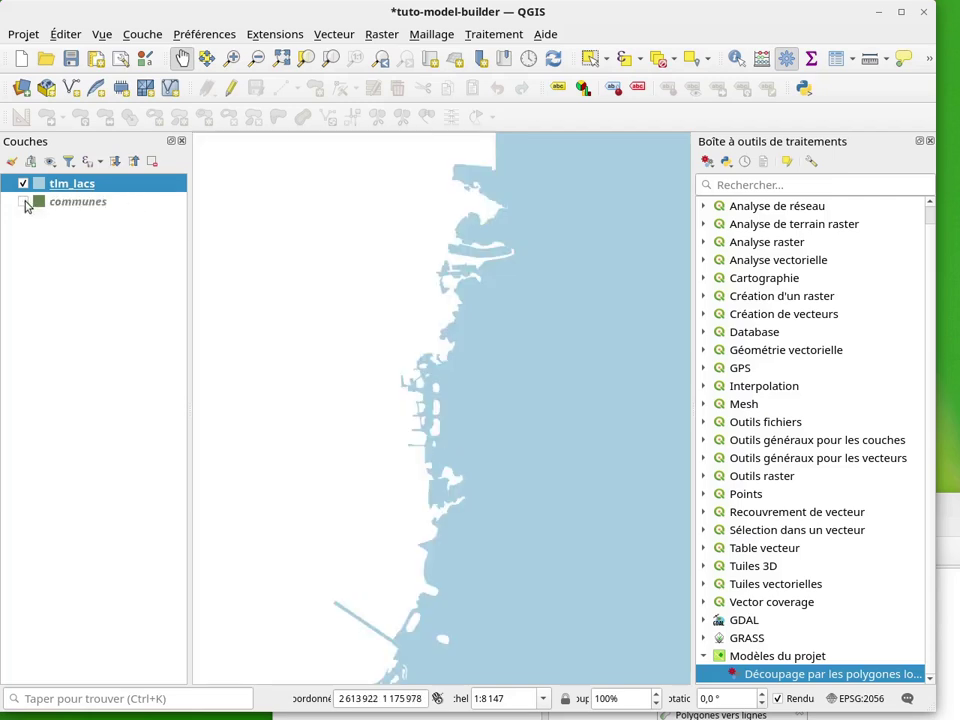
scroll(441, 407, up, 2)
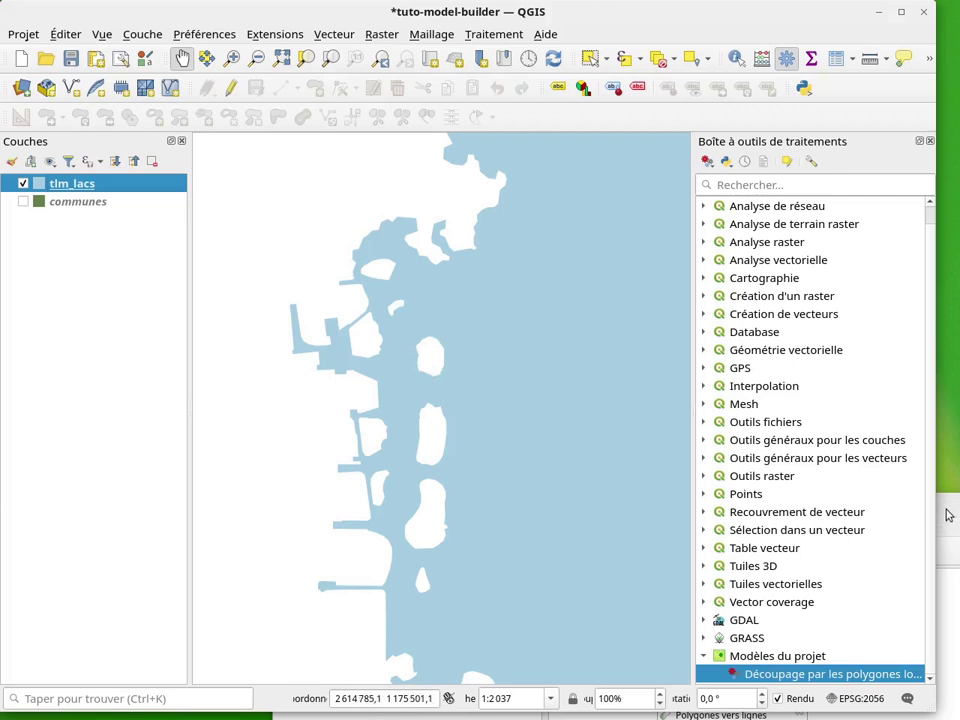
Step: Back in the modeler, add a mandatory vector layer input named "Couche de découpage" with Polygone geometry below the Polygones vers lignes box
drag(948, 515, 728, 113)
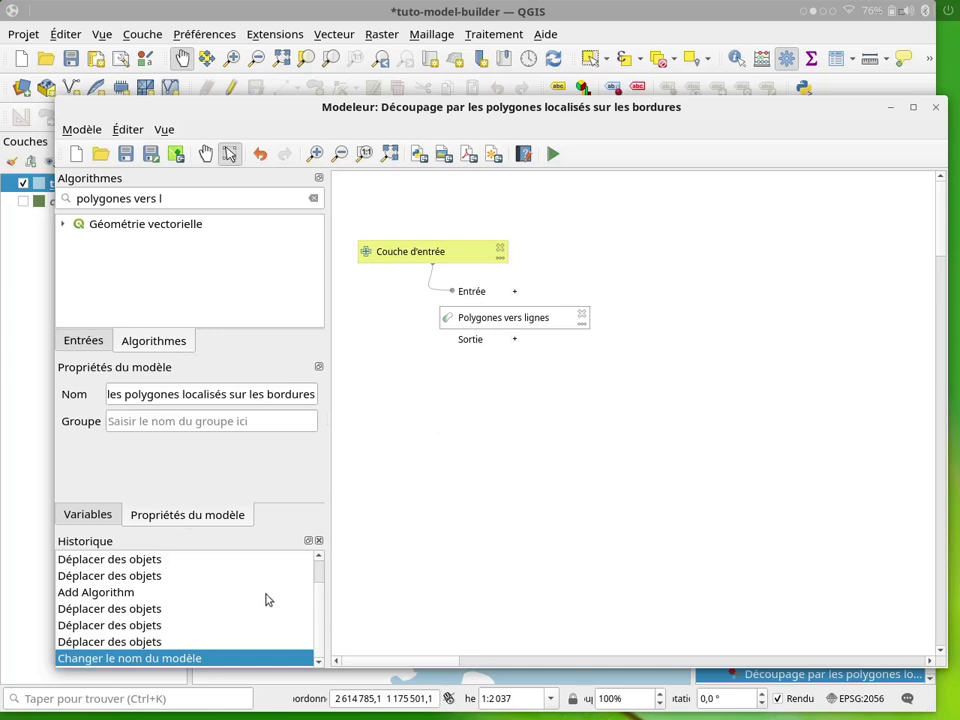
click(88, 342)
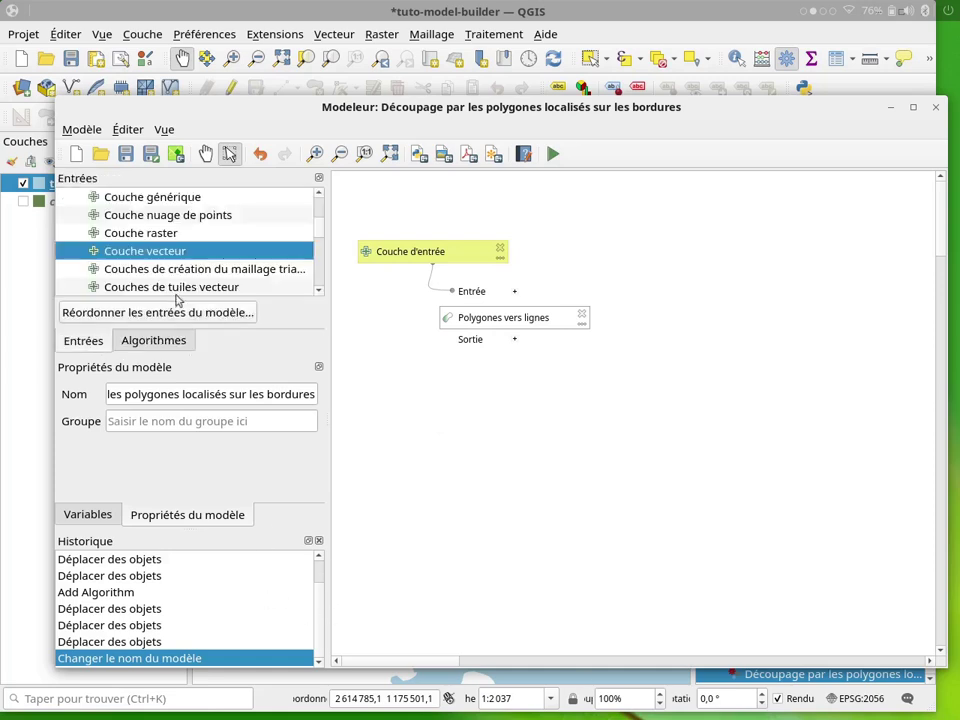
drag(152, 258, 431, 414)
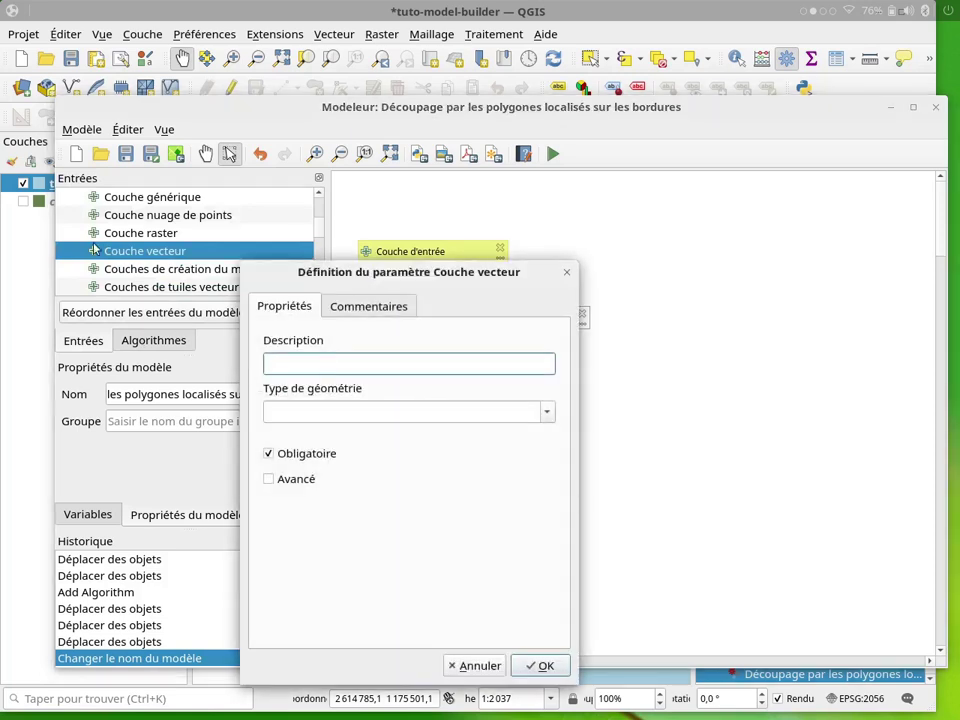
text(Couche de découpage)
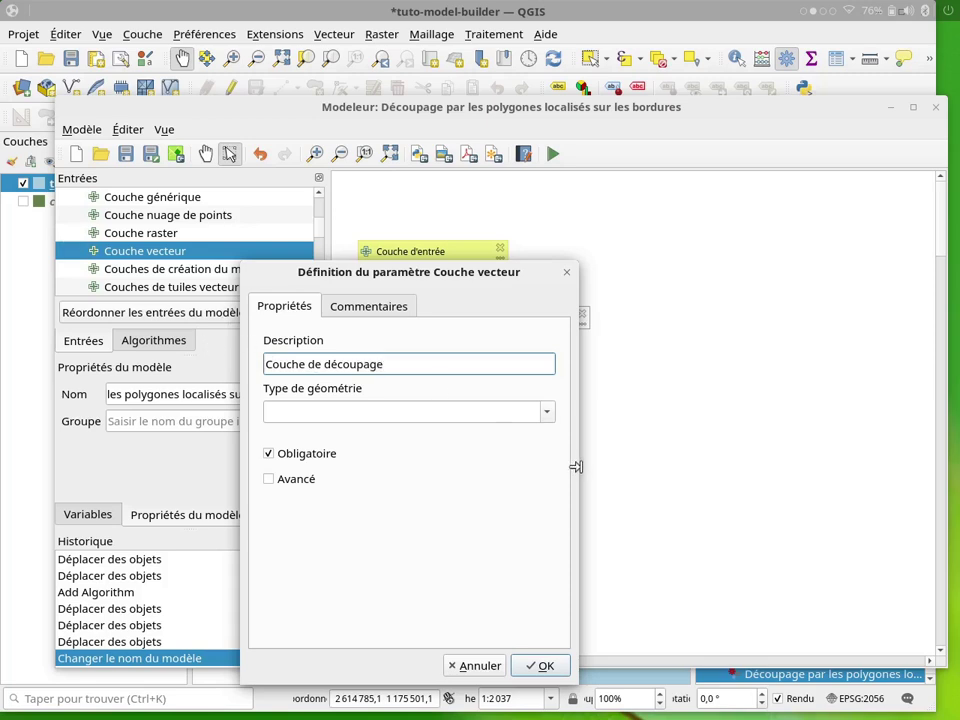
click(546, 412)
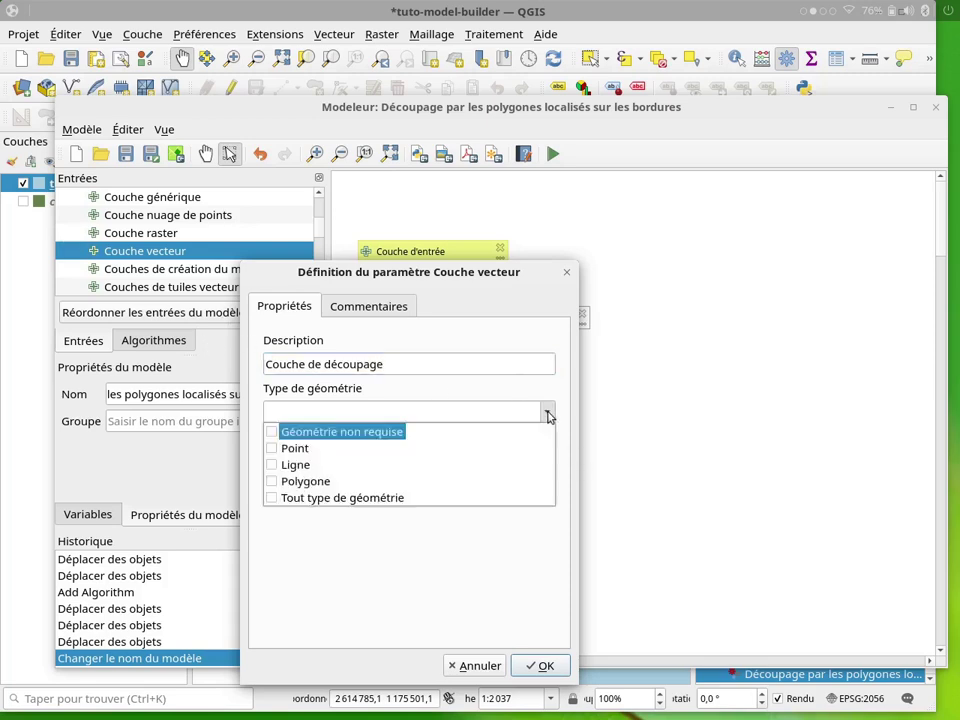
click(310, 482)
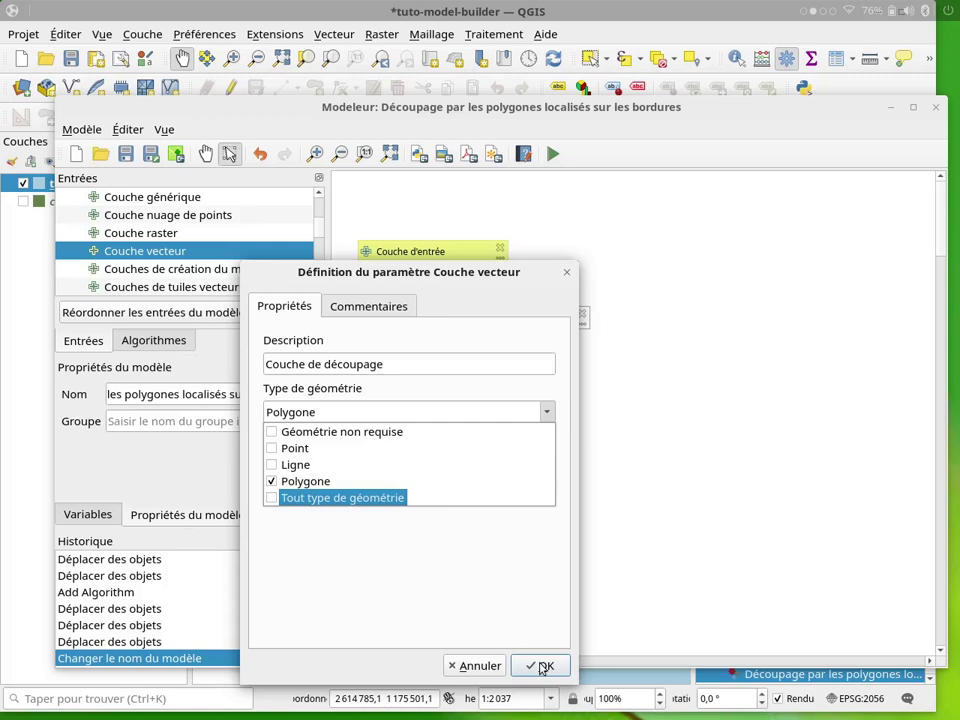
click(540, 668)
click(546, 666)
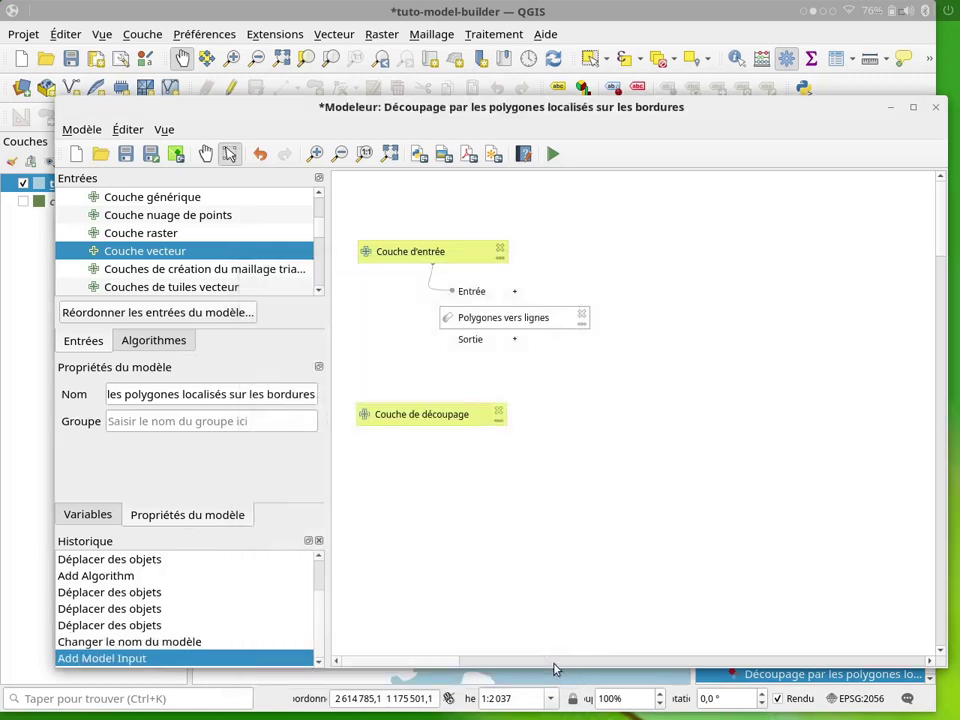
mouse_move(446, 418)
mouse_down()
mouse_move(464, 414)
mouse_move(456, 410)
mouse_up()
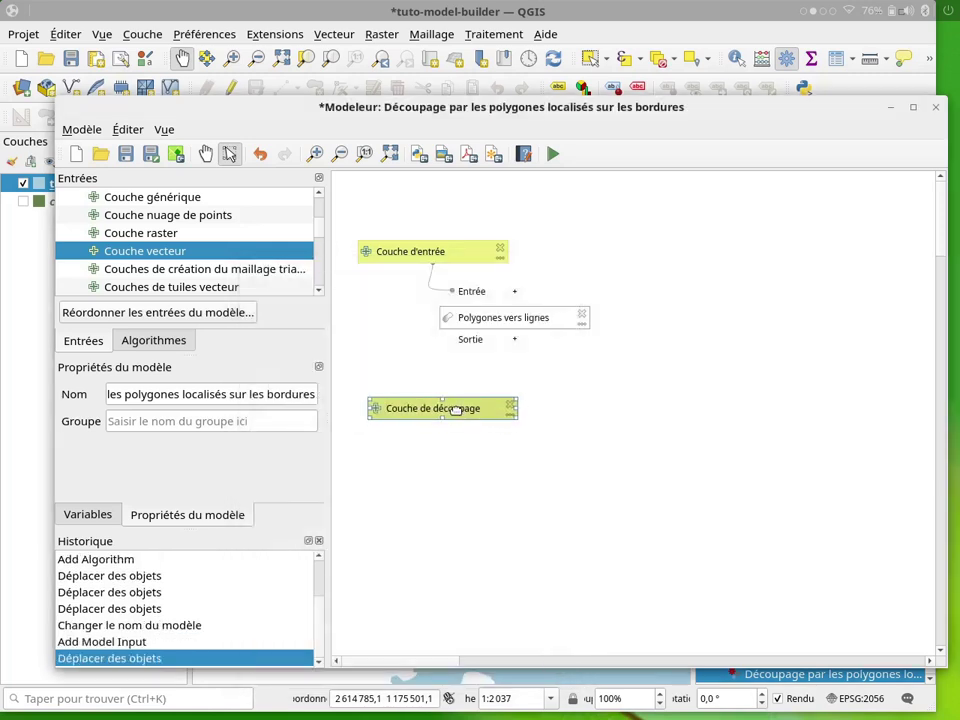
Step: Search the modeler's algorithms for "supprimer les trou" and open the settings of Supprimer les trous
click(163, 345)
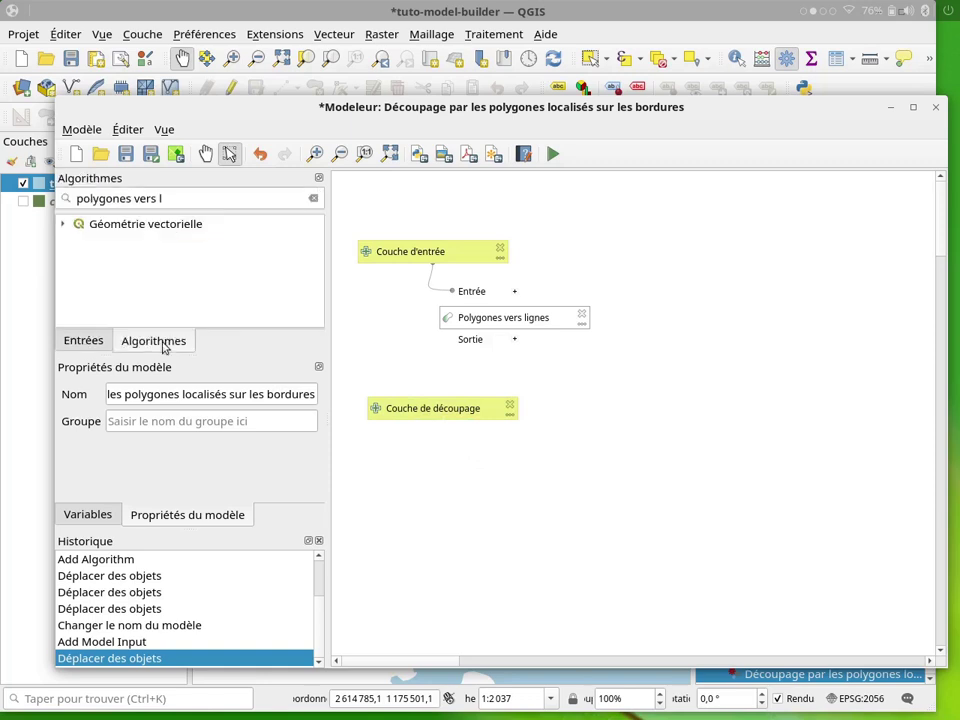
drag(172, 203, 62, 183)
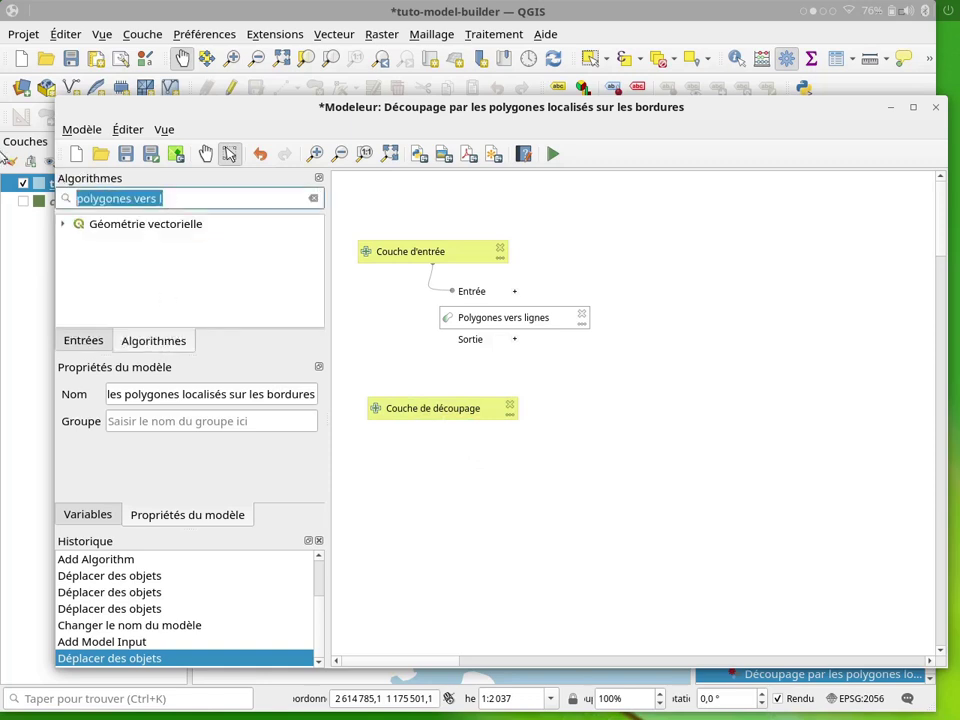
text(supprimer les t)
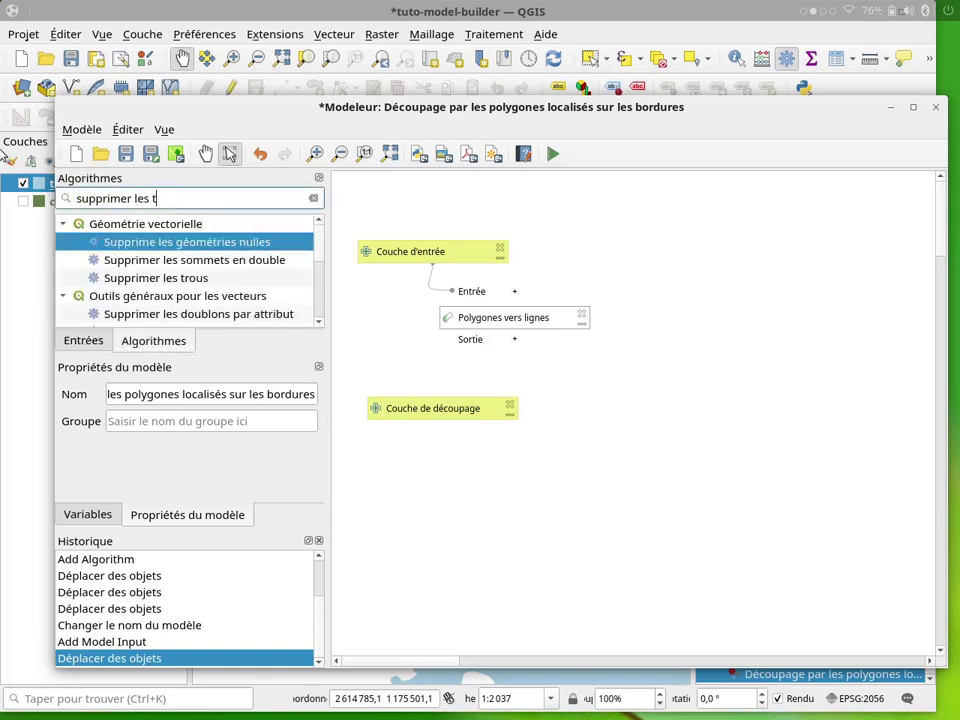
text(ru)
key(BackSpace)
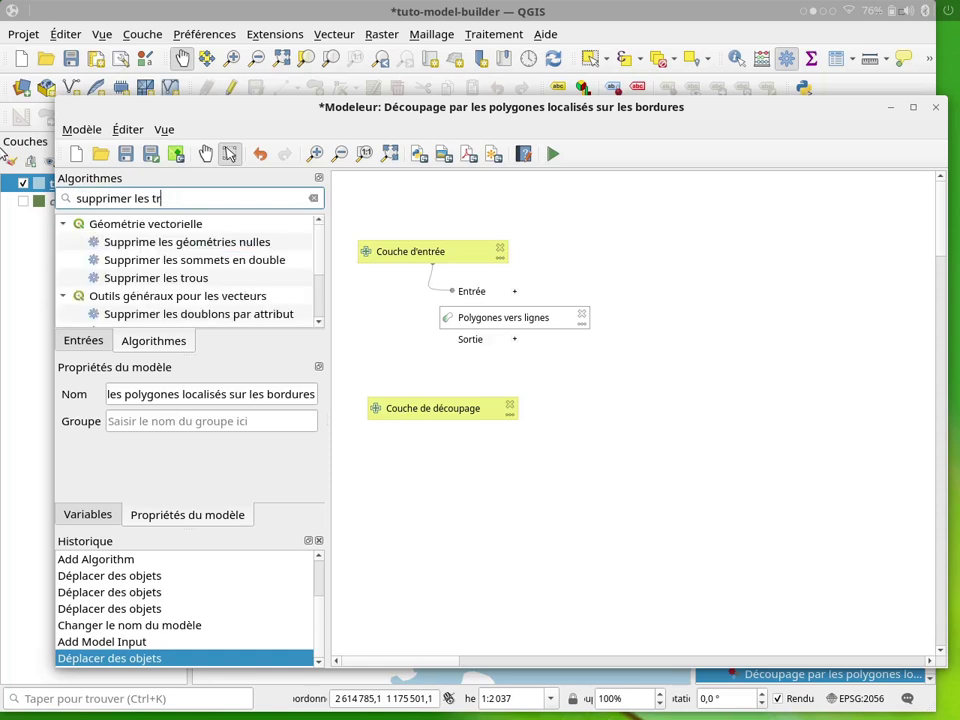
text(ou)
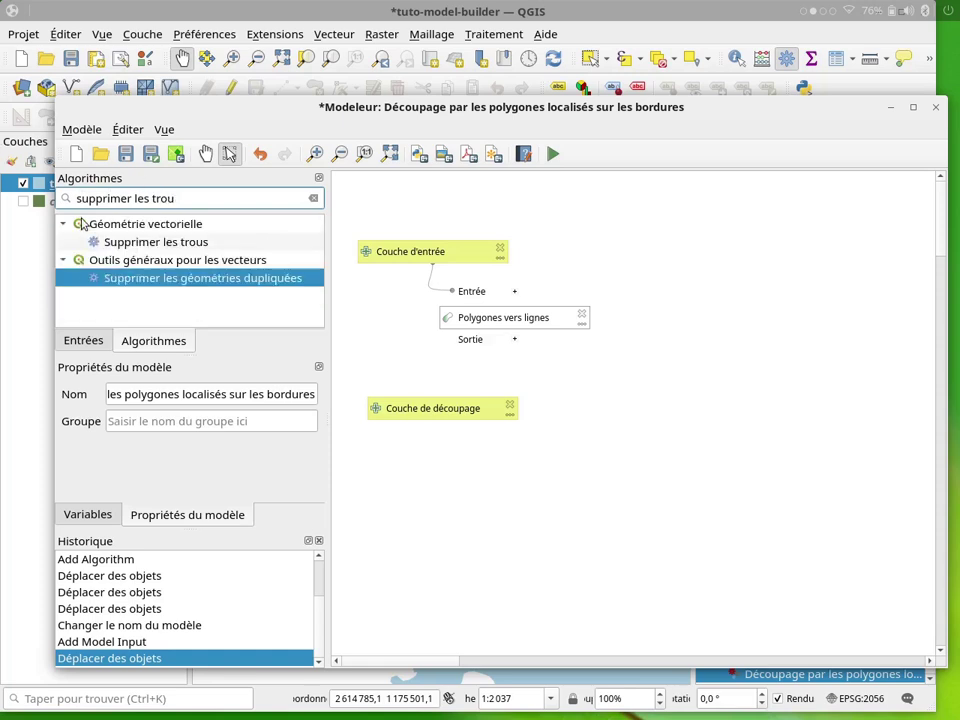
click(168, 242)
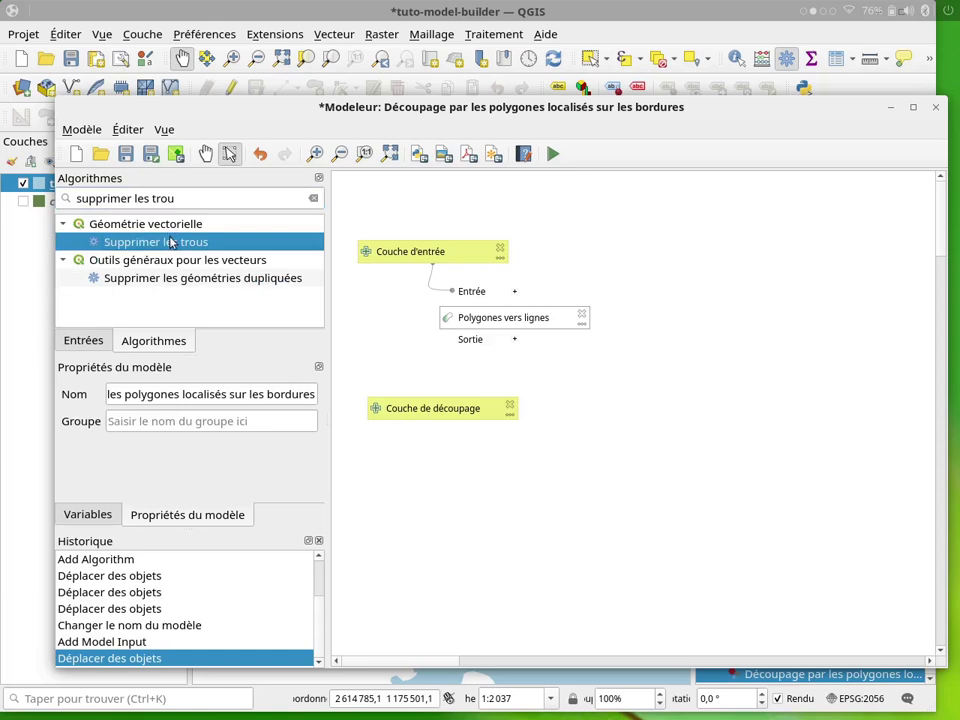
double_click(170, 242)
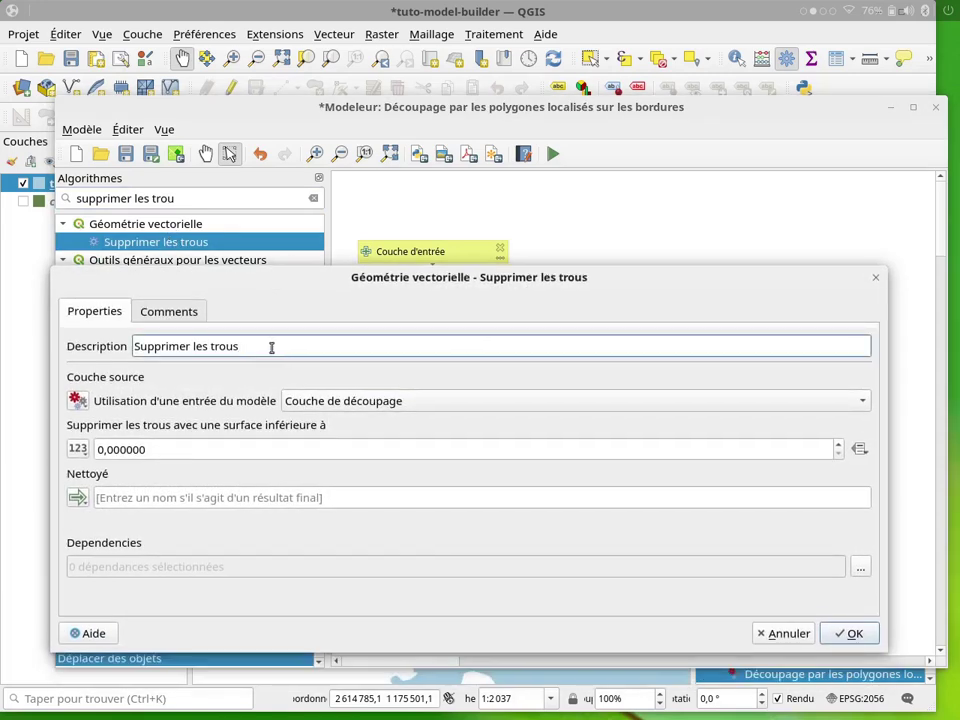
Step: Add Supprimer les trous with source "Couche de découpage" and area threshold 0, placing its box below and slightly right of that input
drag(271, 347, 136, 333)
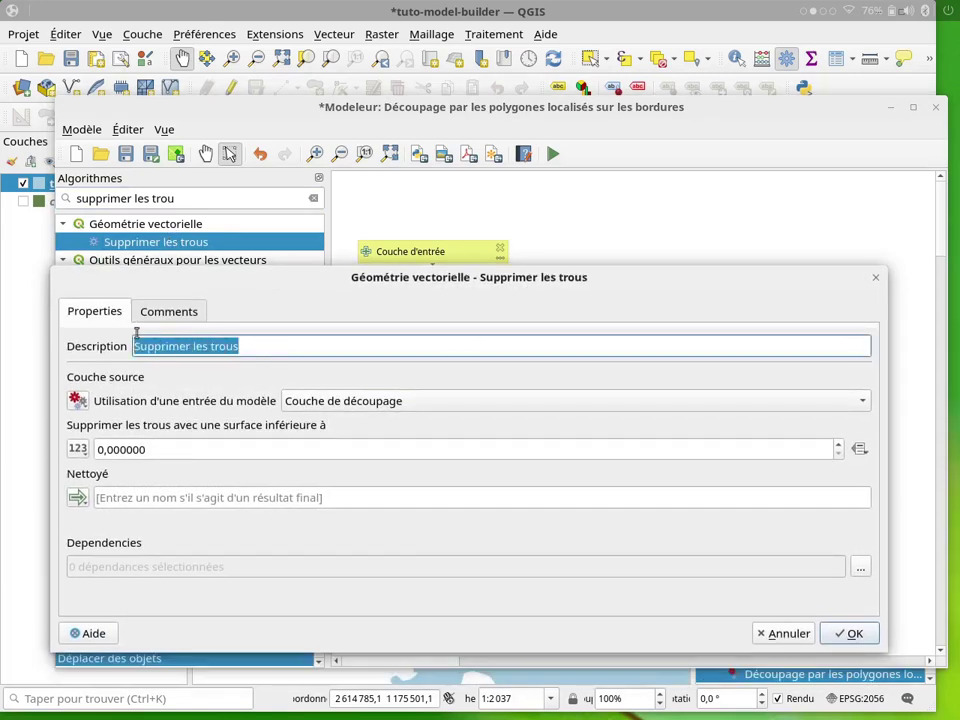
click(318, 403)
click(318, 403)
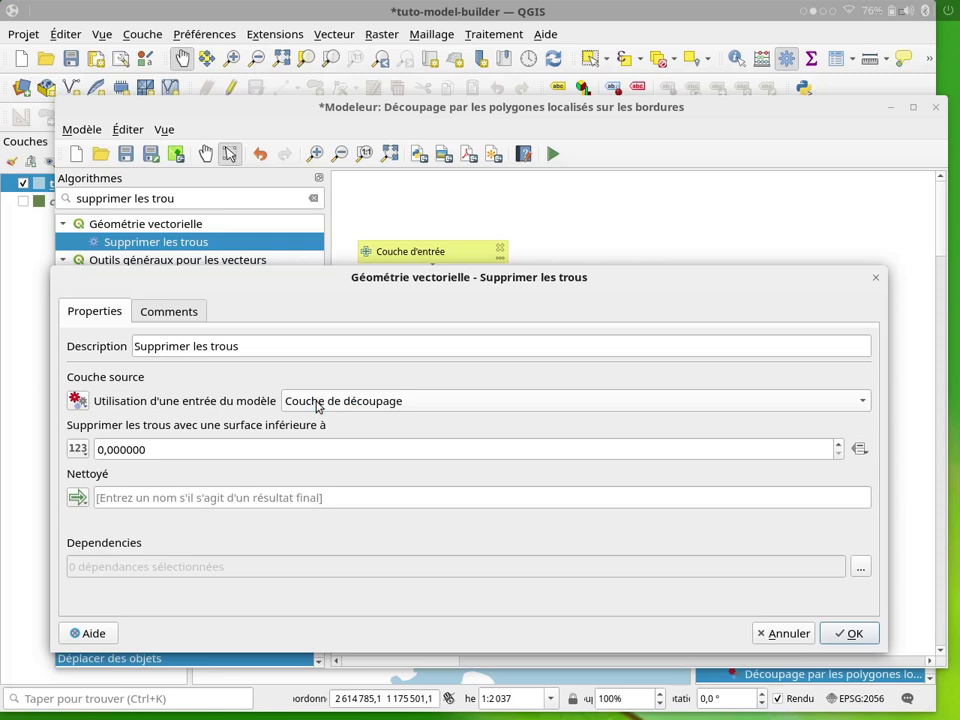
click(185, 452)
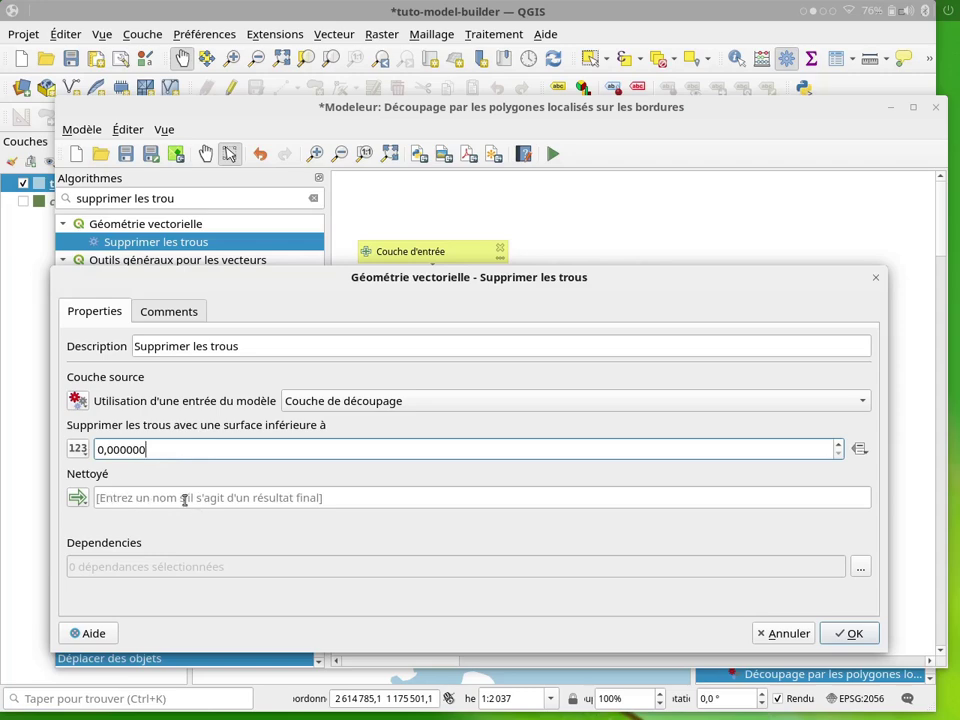
click(851, 634)
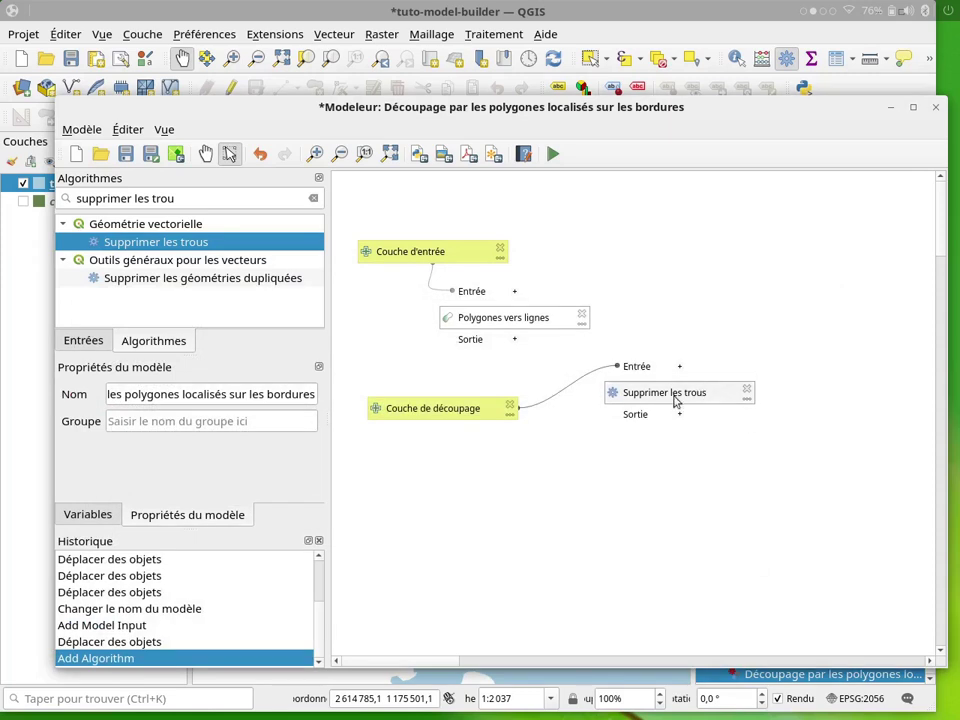
drag(675, 400, 518, 476)
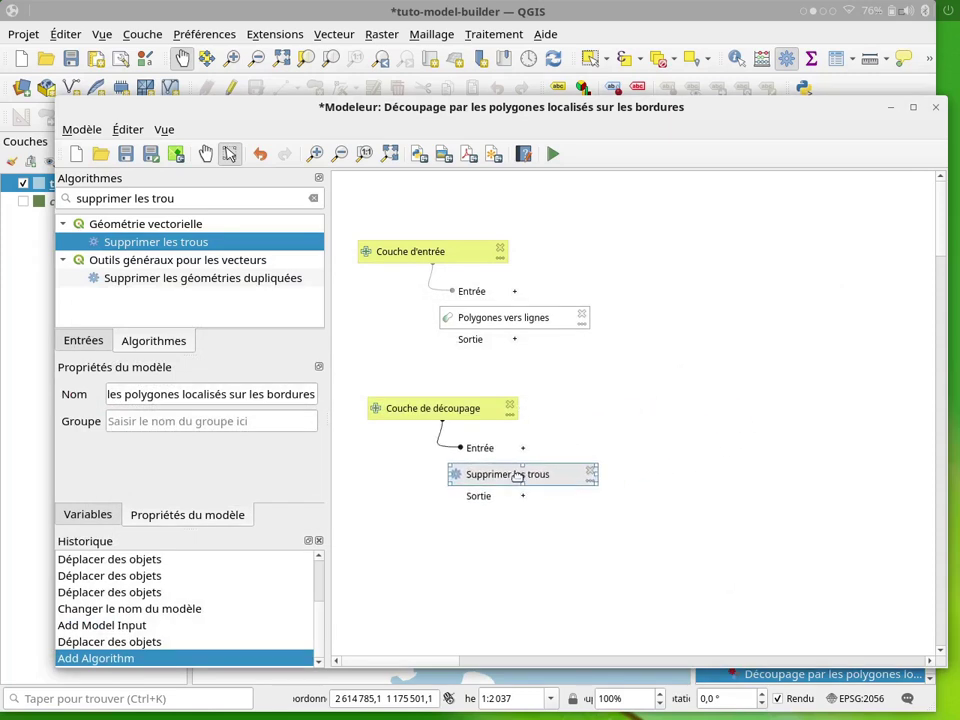
Step: Save the model inside the current project, dismiss the save message, and deselect the Supprimer les trous box
click(175, 153)
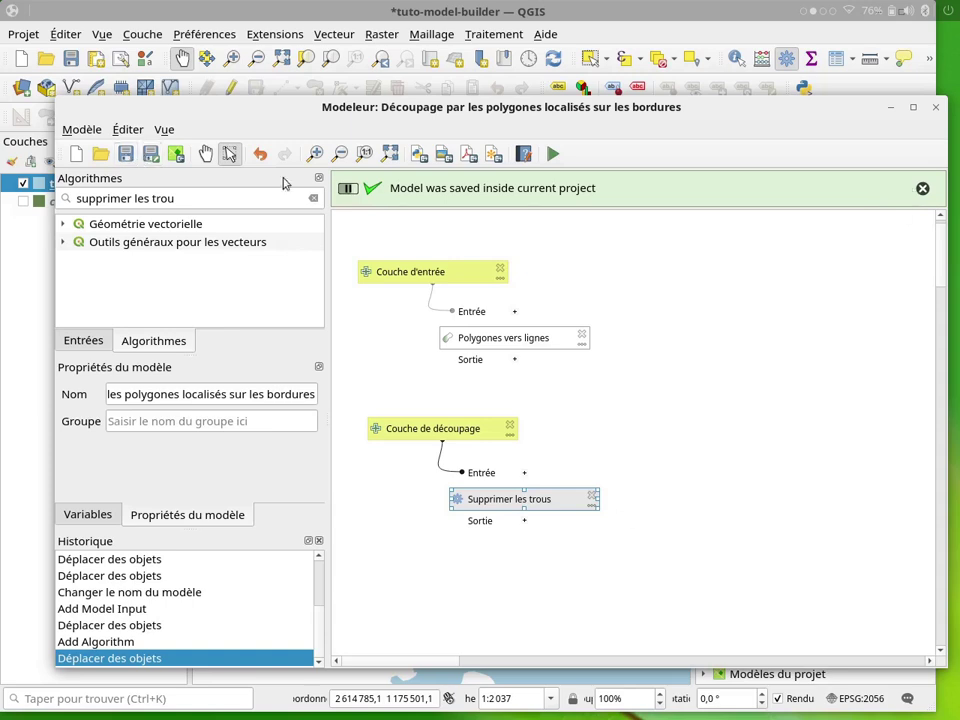
click(923, 189)
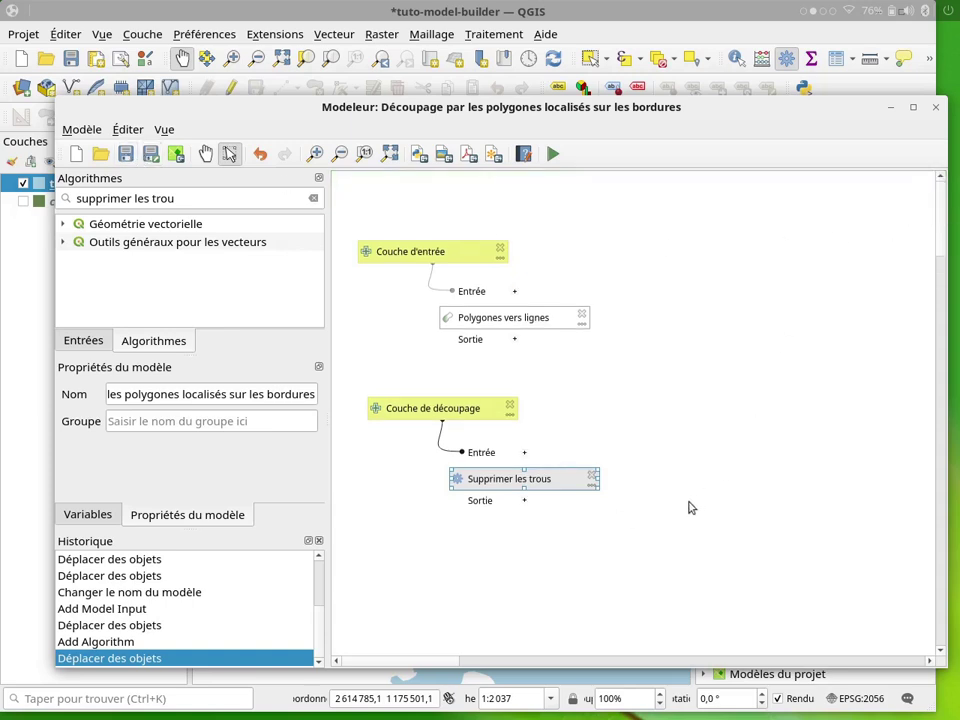
click(679, 537)
Step: Return to the main QGIS window and examine the whole lake and its surrounding small water bodies in tlm_lacs
drag(507, 107, 600, 210)
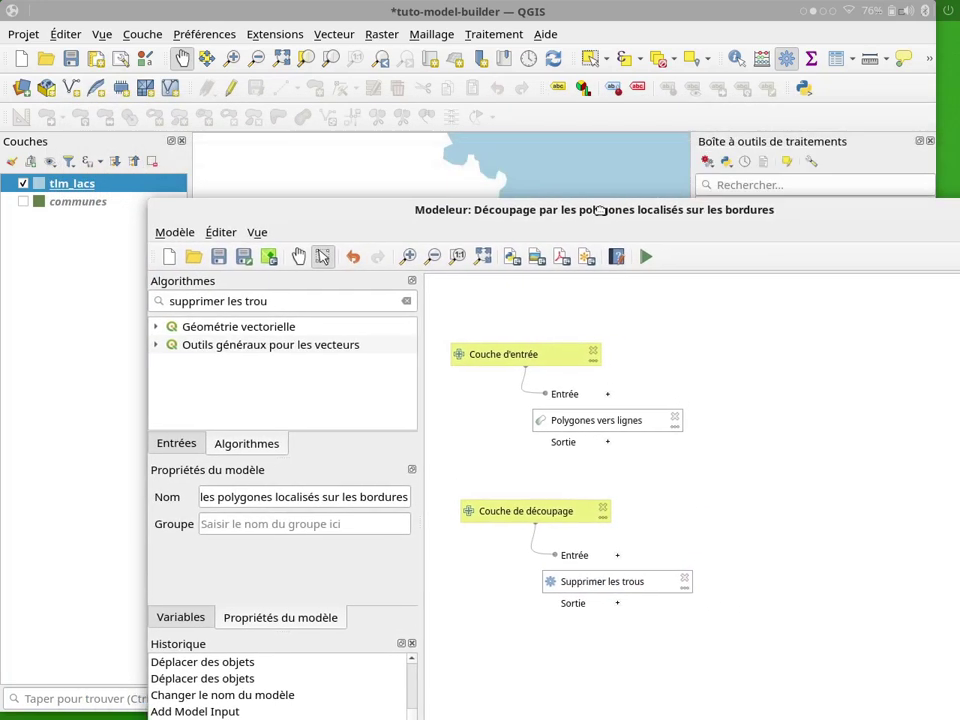
click(601, 37)
scroll(556, 390, down, 2)
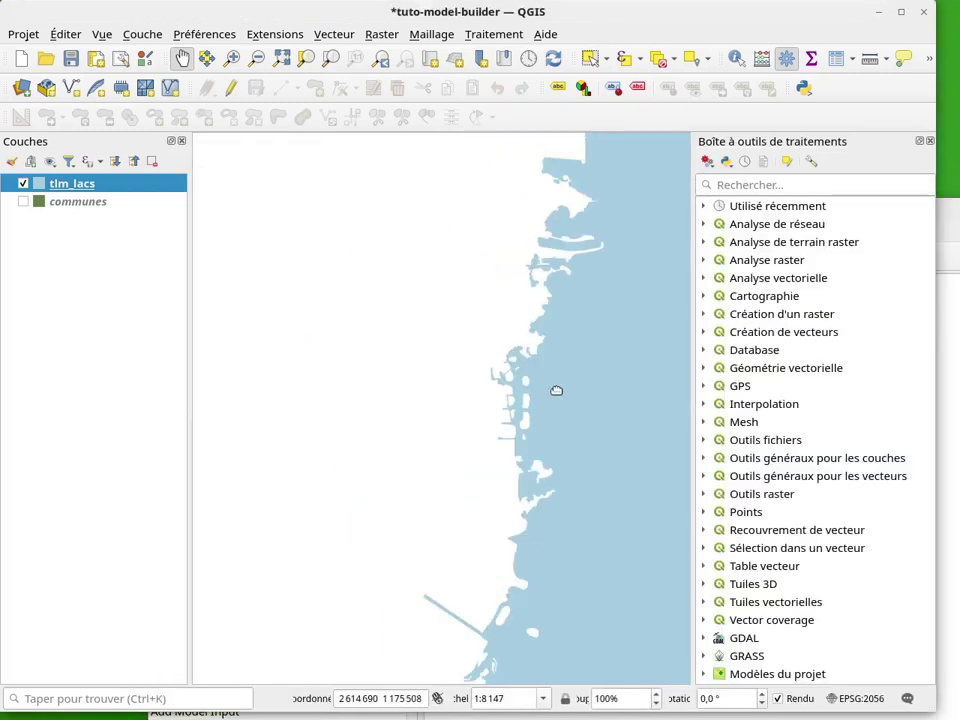
scroll(558, 389, down, 3)
drag(624, 437, 356, 274)
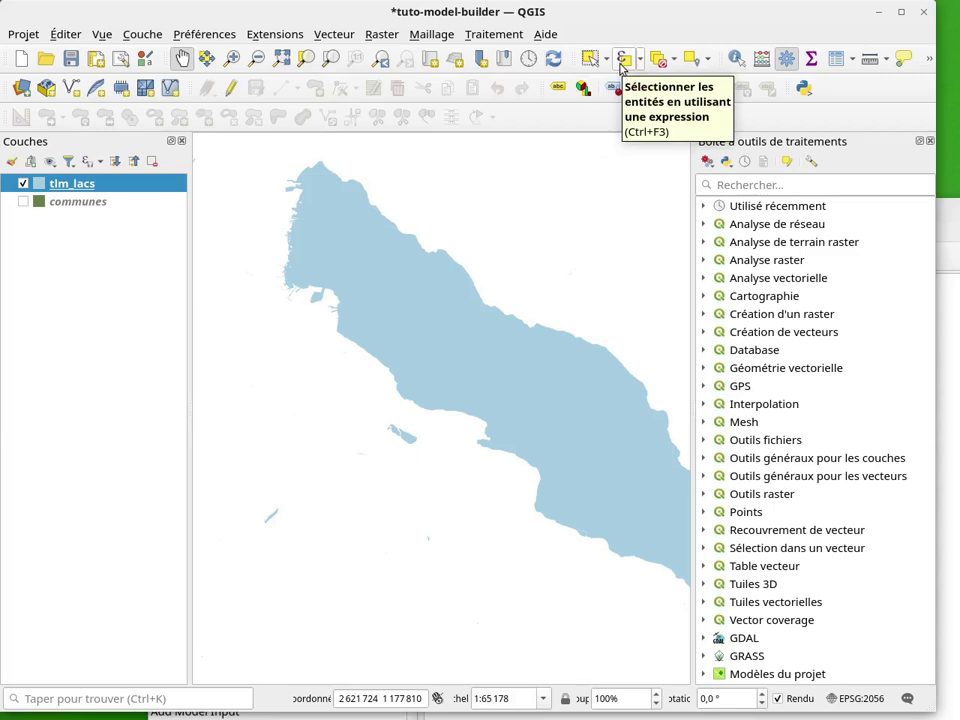
Step: Start a selection by expression on tlm_lacs from its attribute table and insert the $area function from the Géométrie group
click(836, 58)
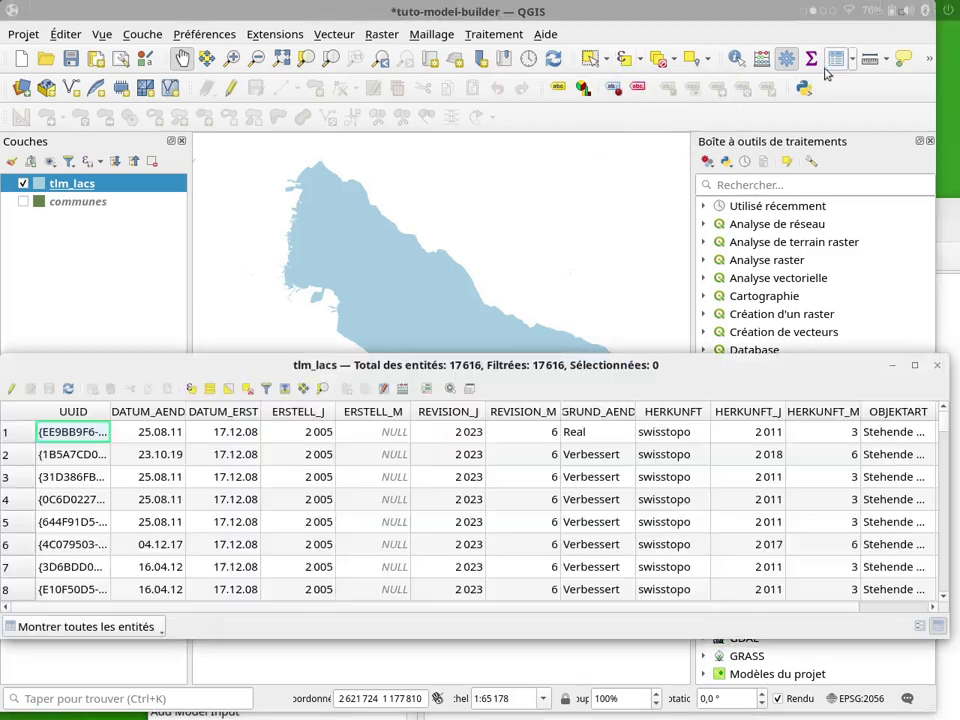
drag(424, 372, 434, 370)
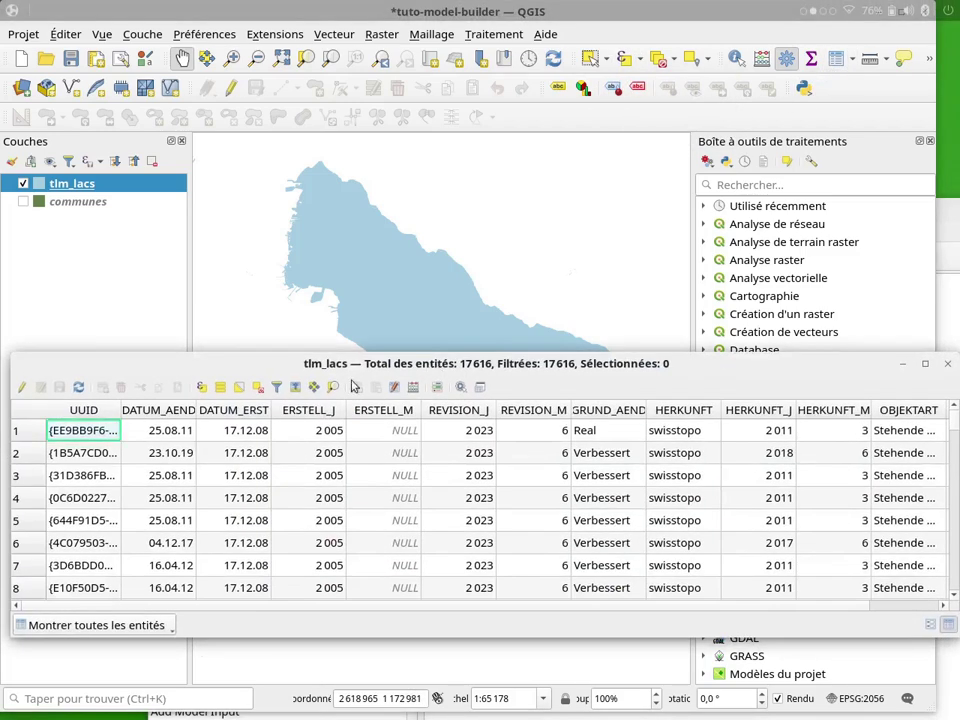
click(201, 388)
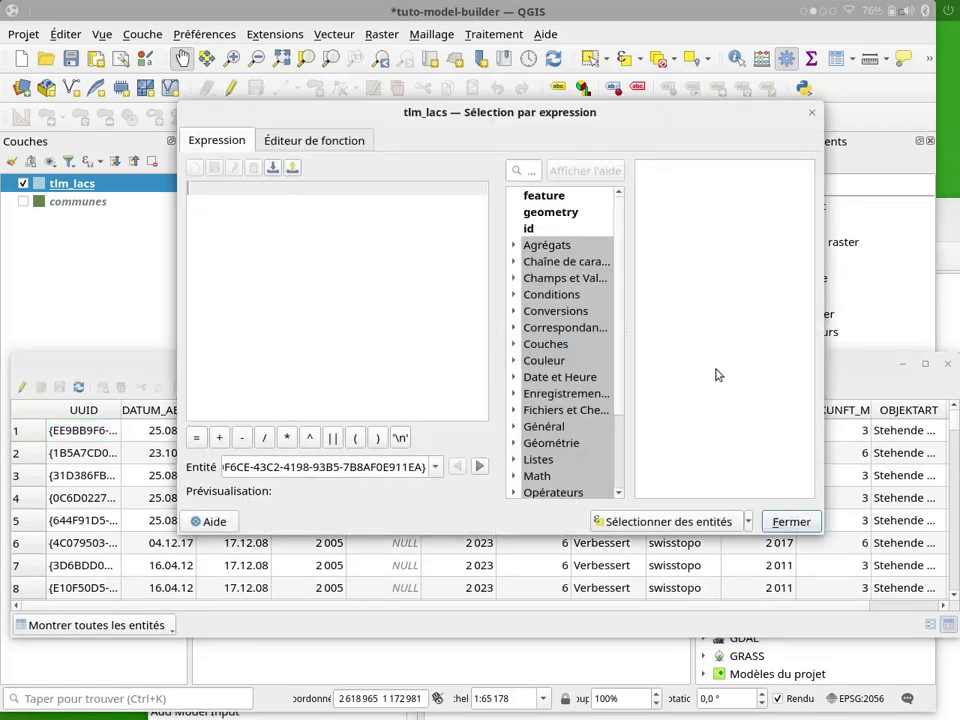
drag(495, 281, 440, 285)
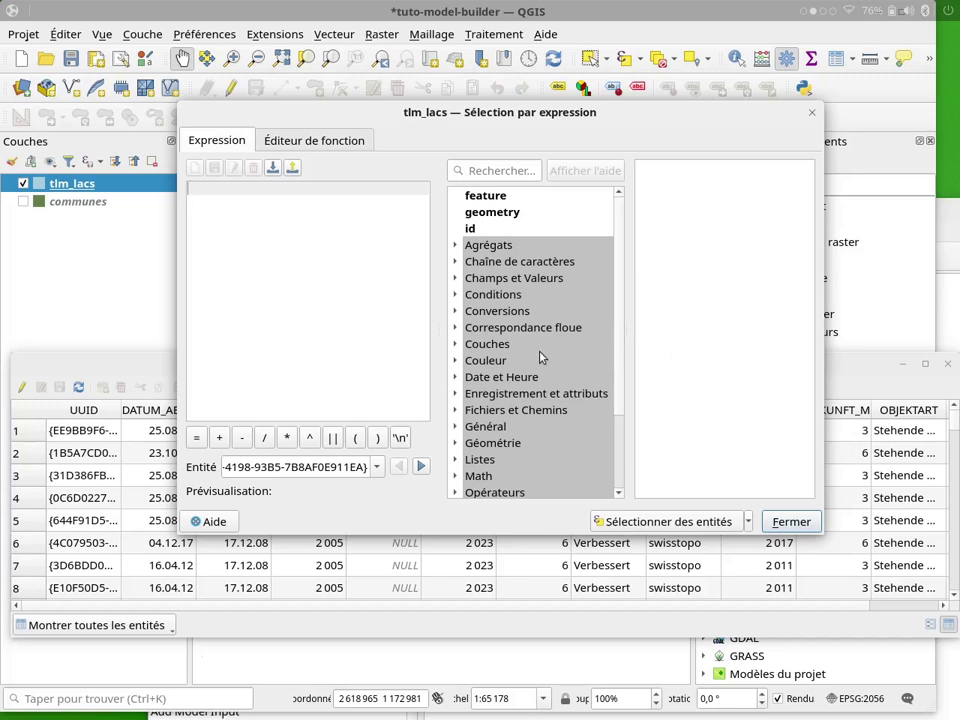
scroll(460, 398, down, 1)
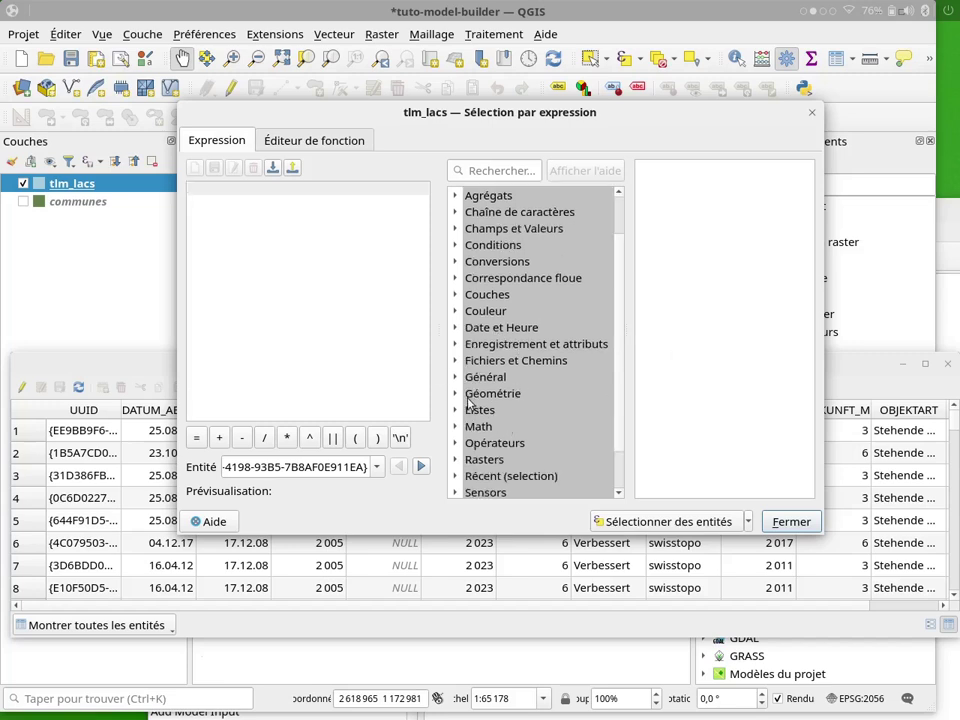
click(464, 399)
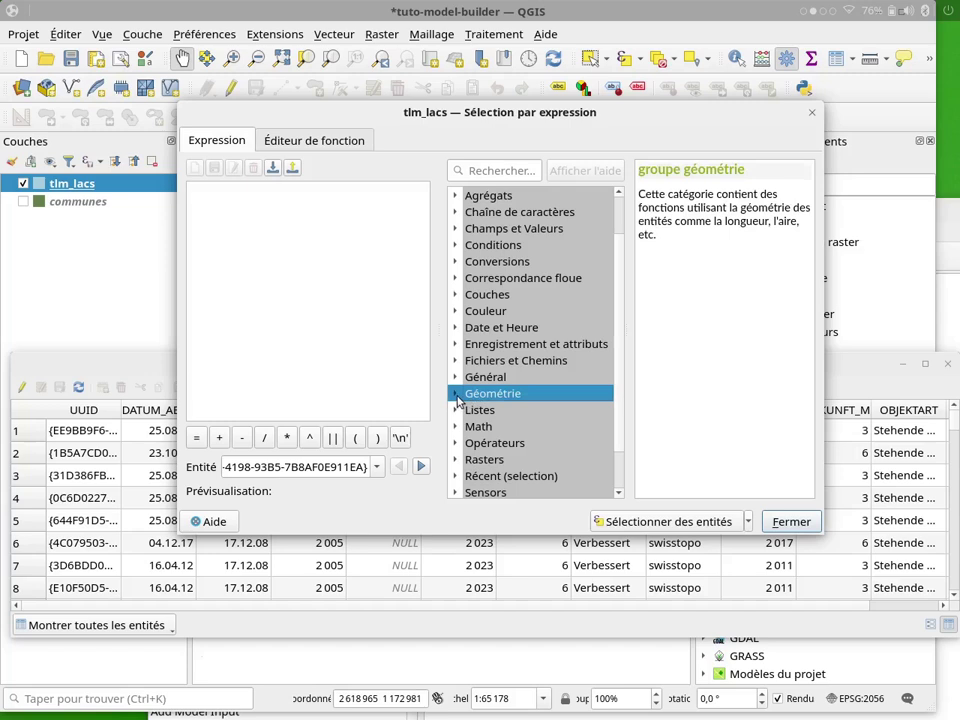
click(456, 396)
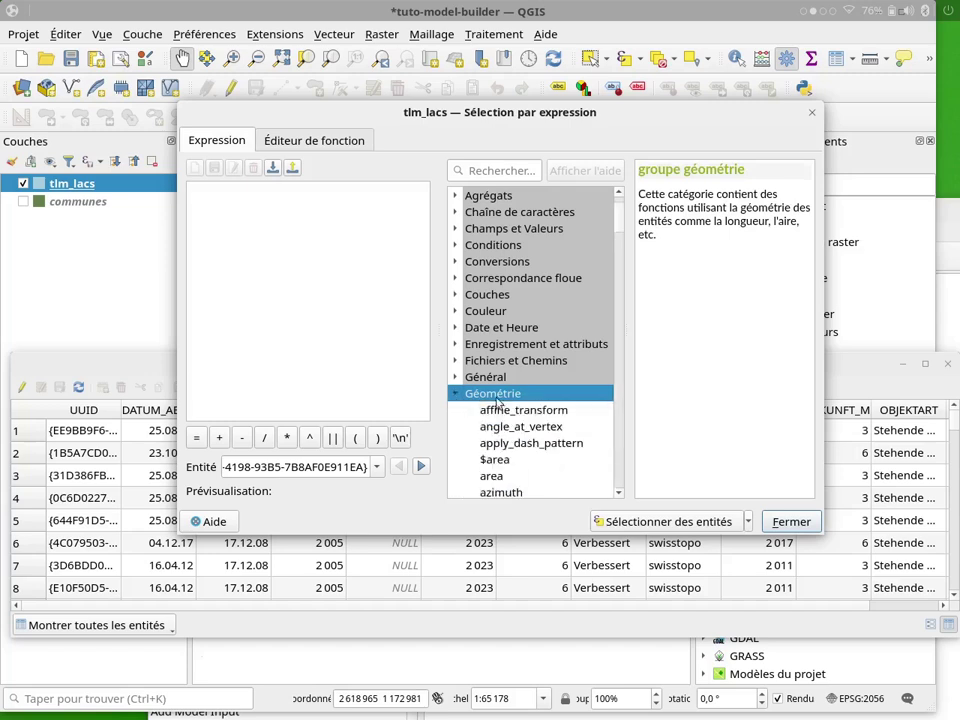
click(496, 460)
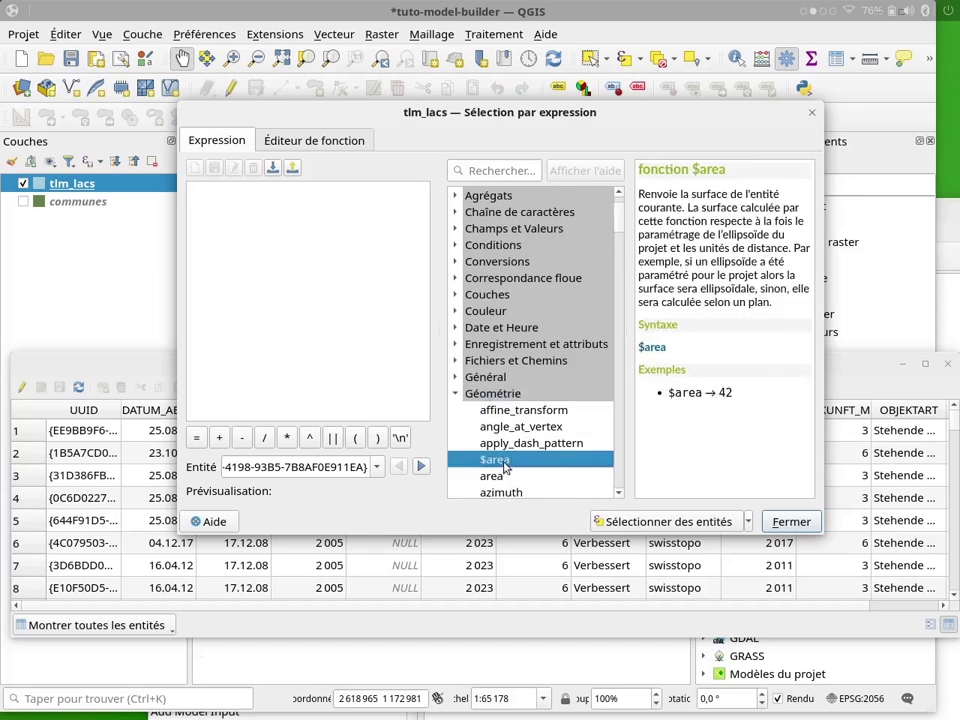
double_click(495, 460)
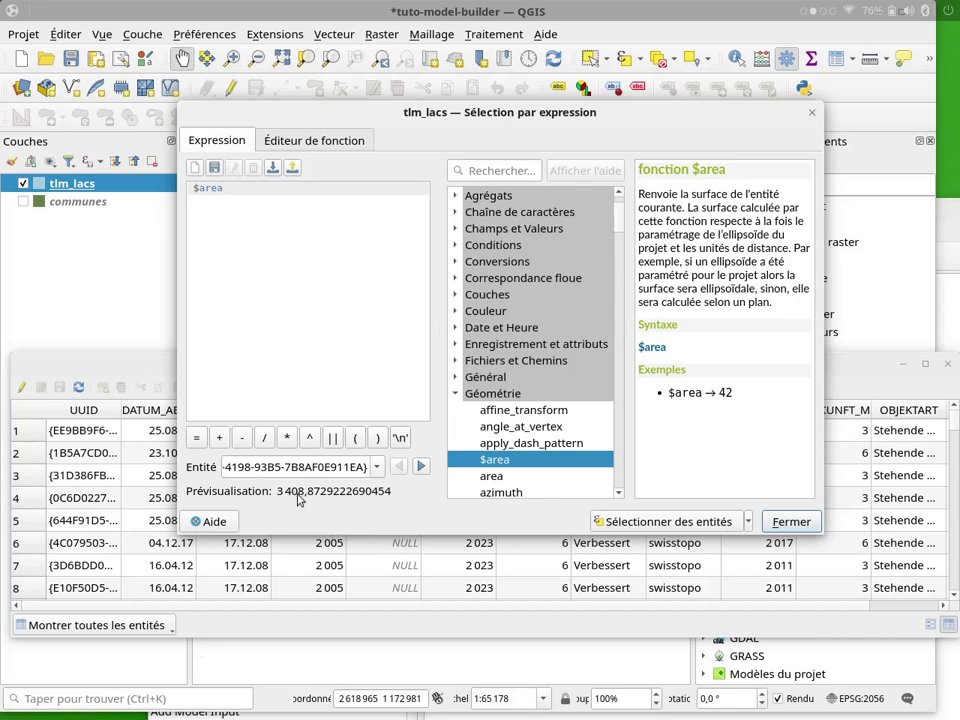
Step: Complete the selection expression as $area / 1000000 >= 5
click(264, 437)
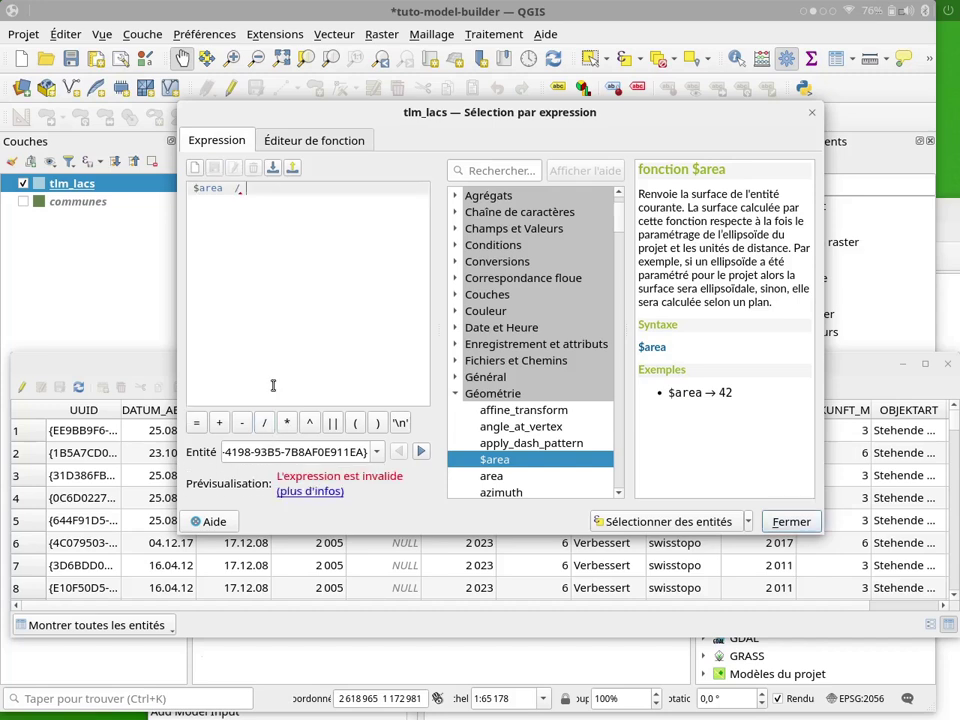
text(1000)
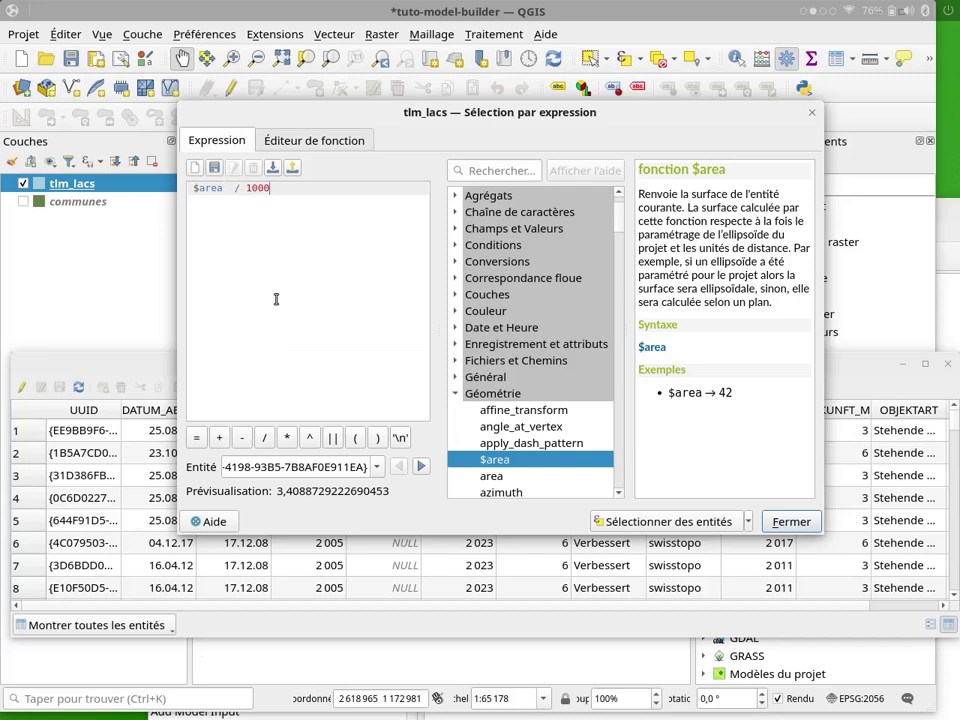
text(000)
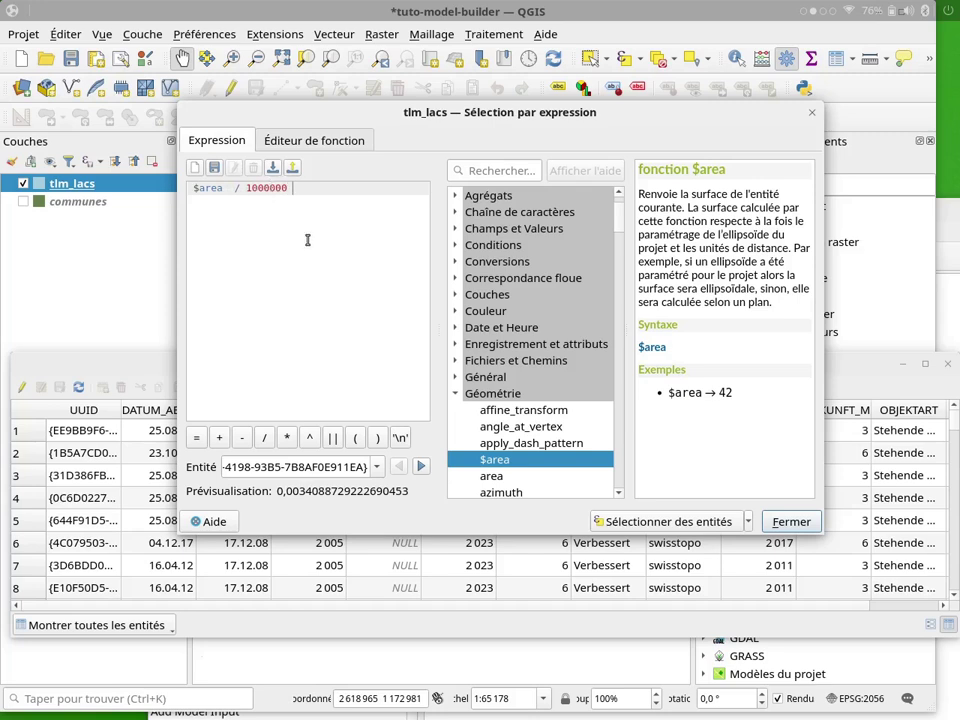
text(>)
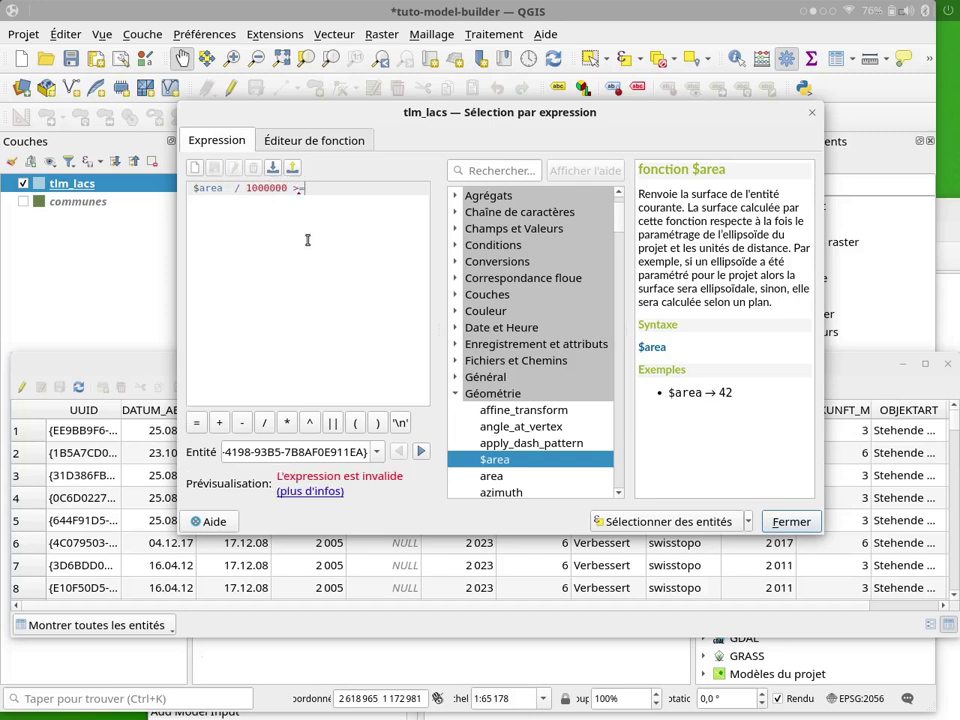
text(= 5)
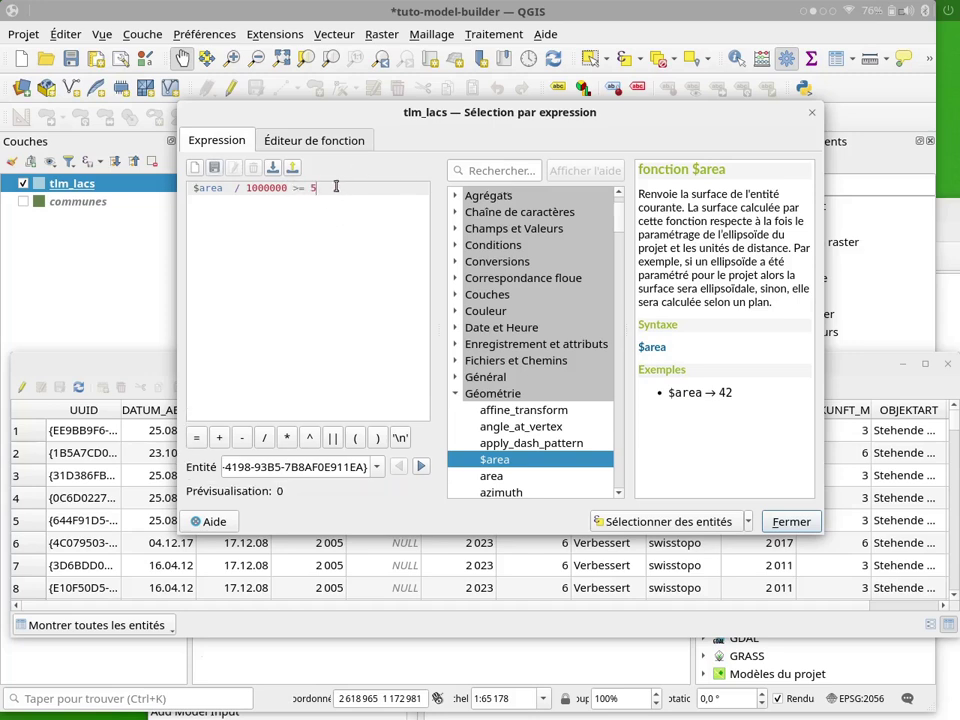
Step: Copy the whole selection expression to the clipboard
drag(319, 187, 182, 166)
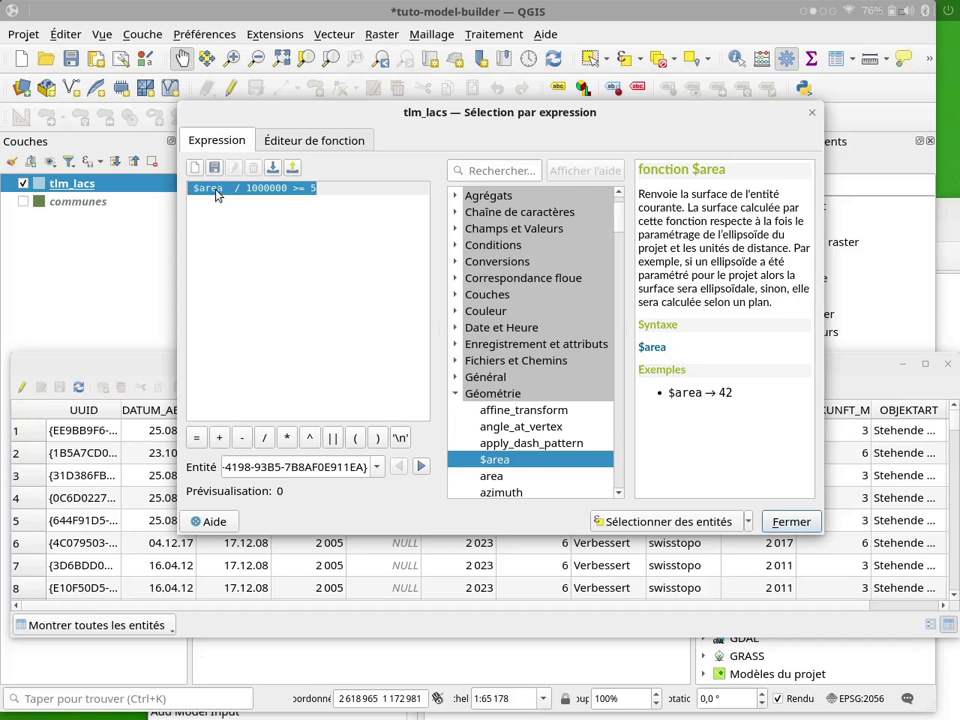
right_click(215, 195)
click(272, 270)
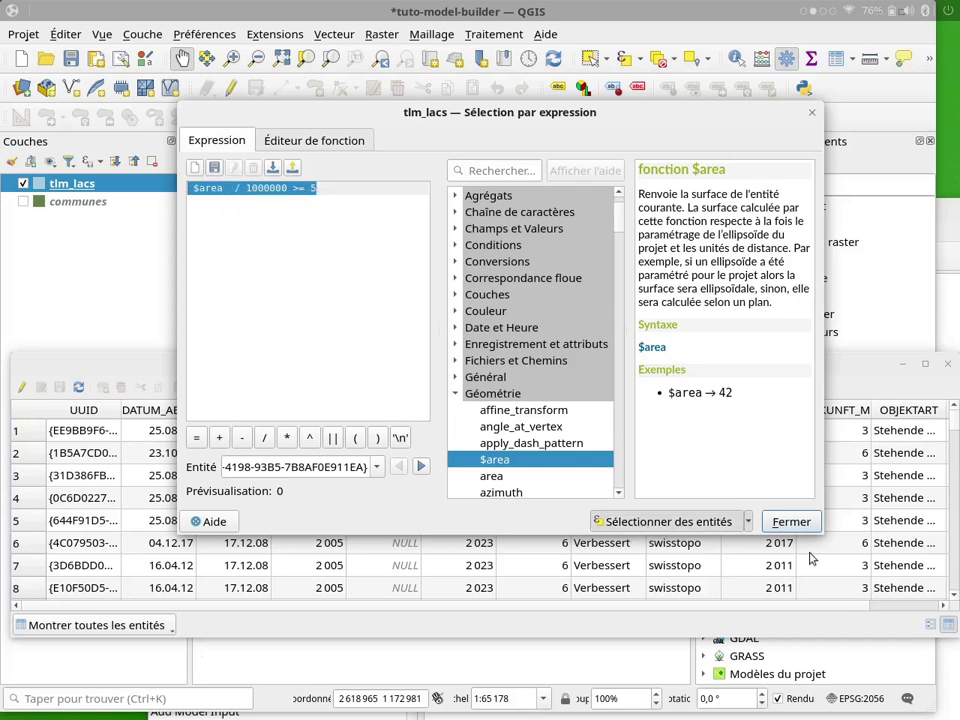
Step: Select the tlm_lacs features matching the expression, close the attribute table, and view the selected lakes at a regional scale
click(690, 522)
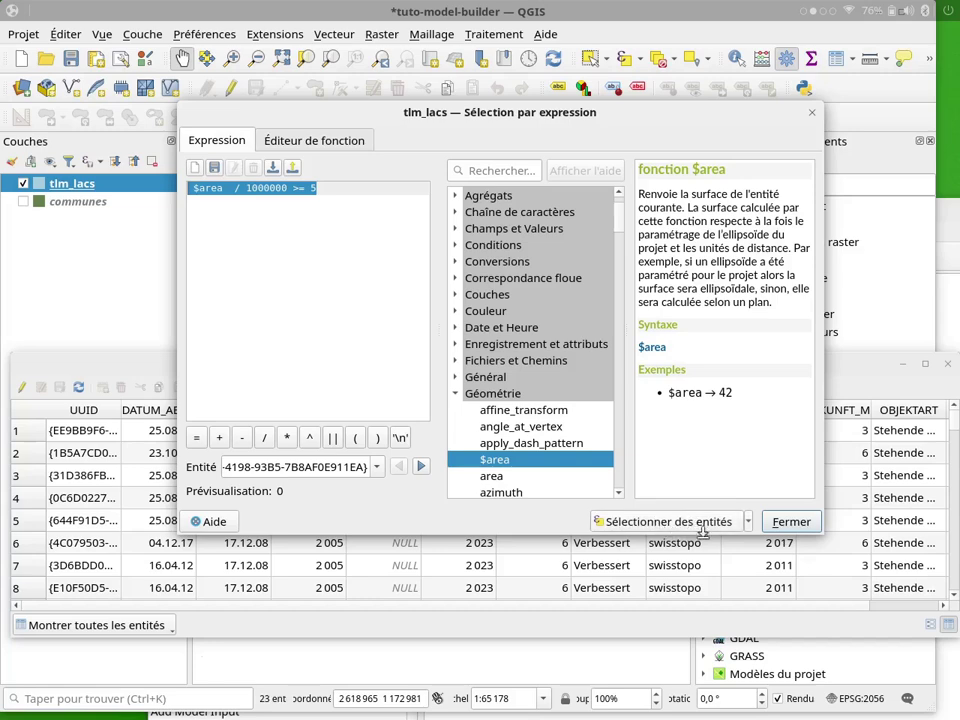
click(785, 523)
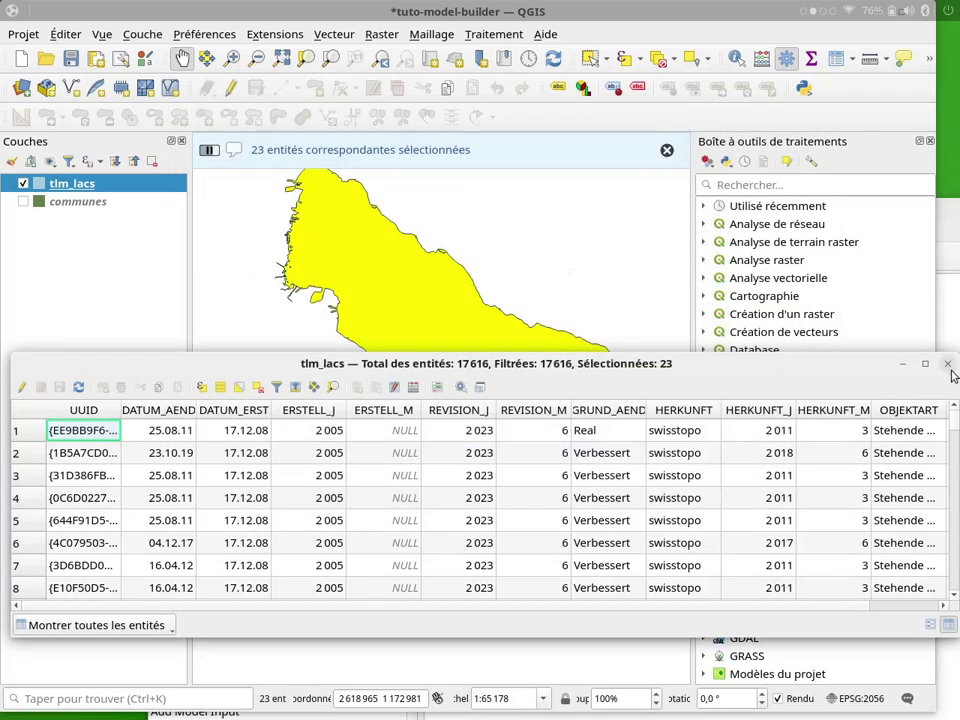
click(947, 365)
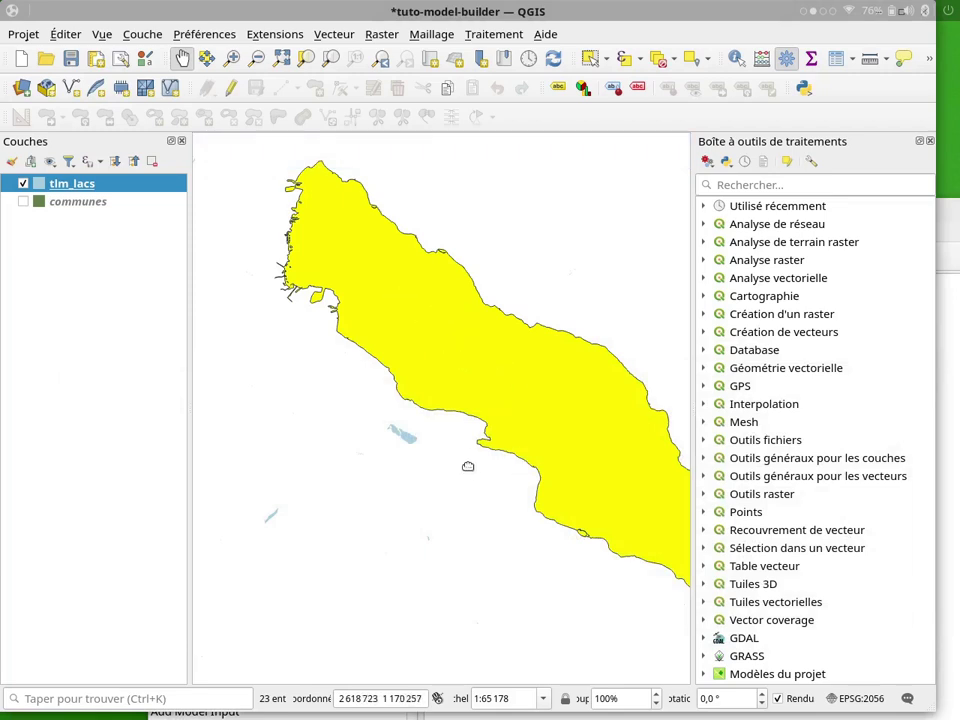
scroll(400, 400, down, 2)
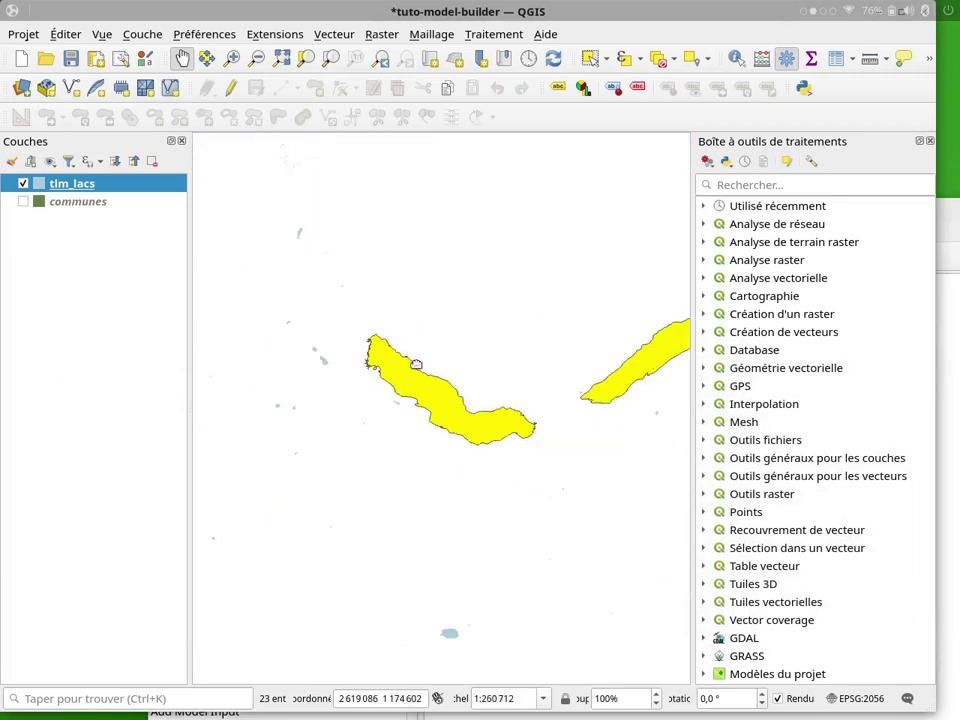
scroll(416, 386, down, 1)
scroll(416, 386, down, 1)
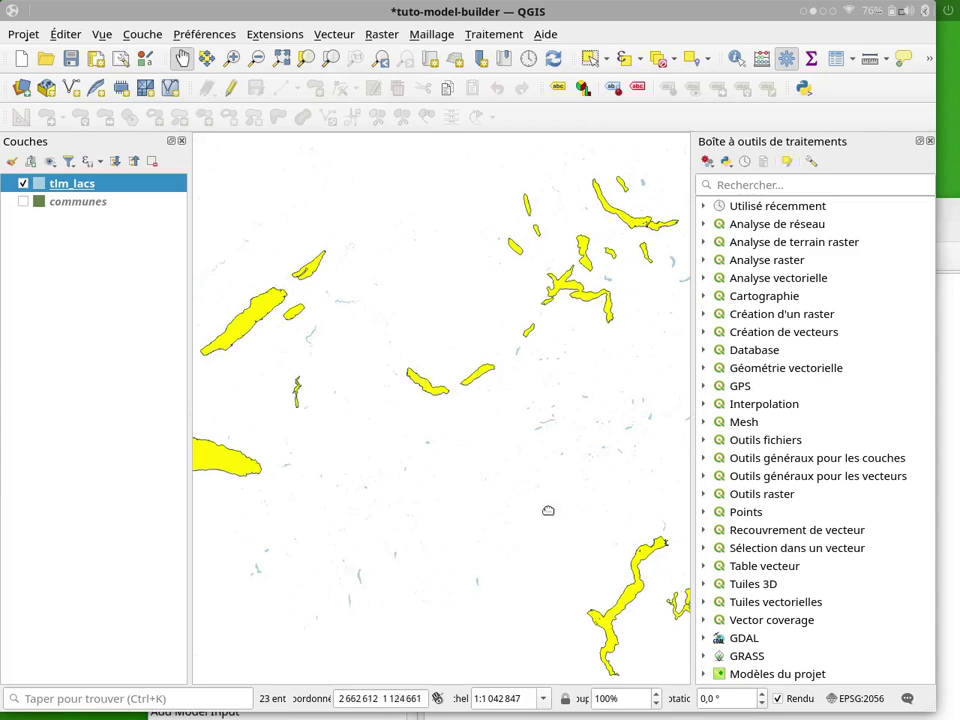
Step: Return to the modeler window, search its algorithms for "extraire par expre", and open the settings of Extraire par expression
click(946, 228)
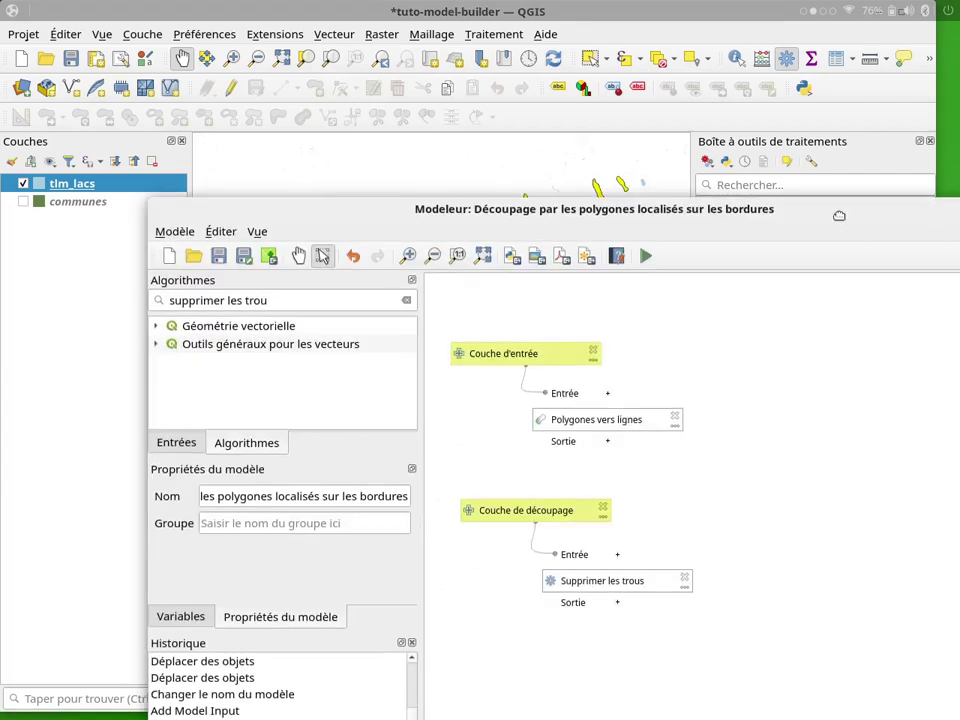
drag(838, 216, 754, 101)
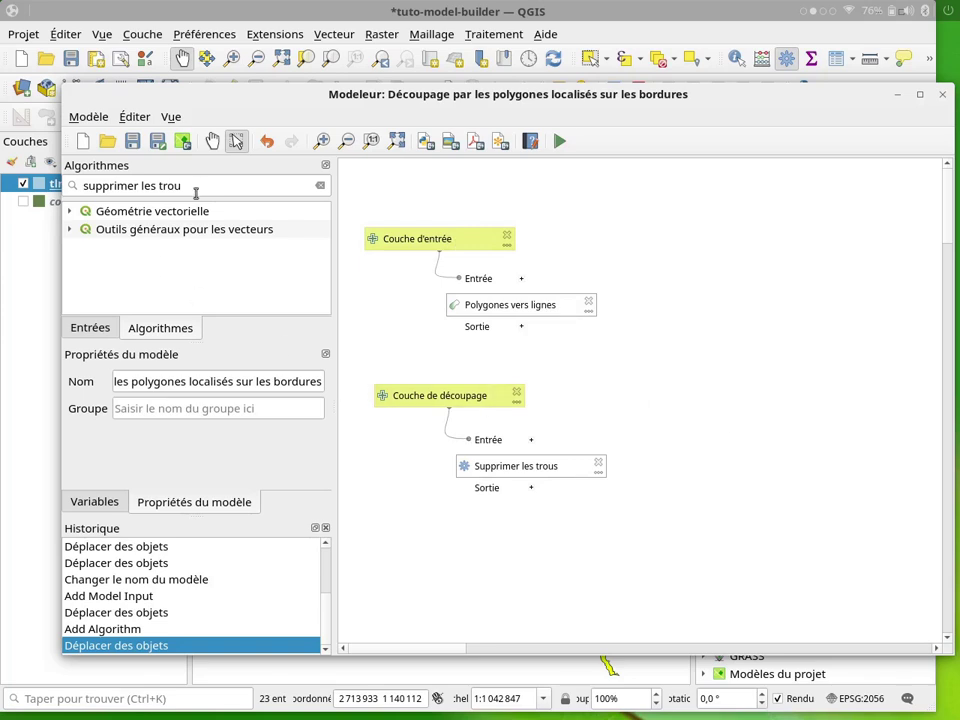
click(144, 179)
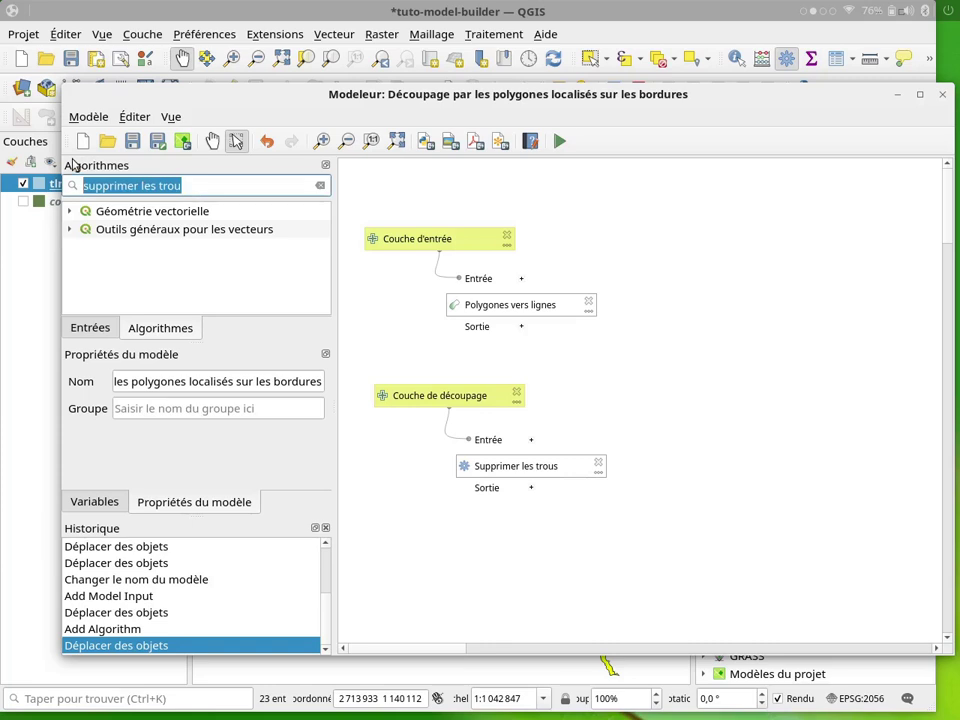
text(extr)
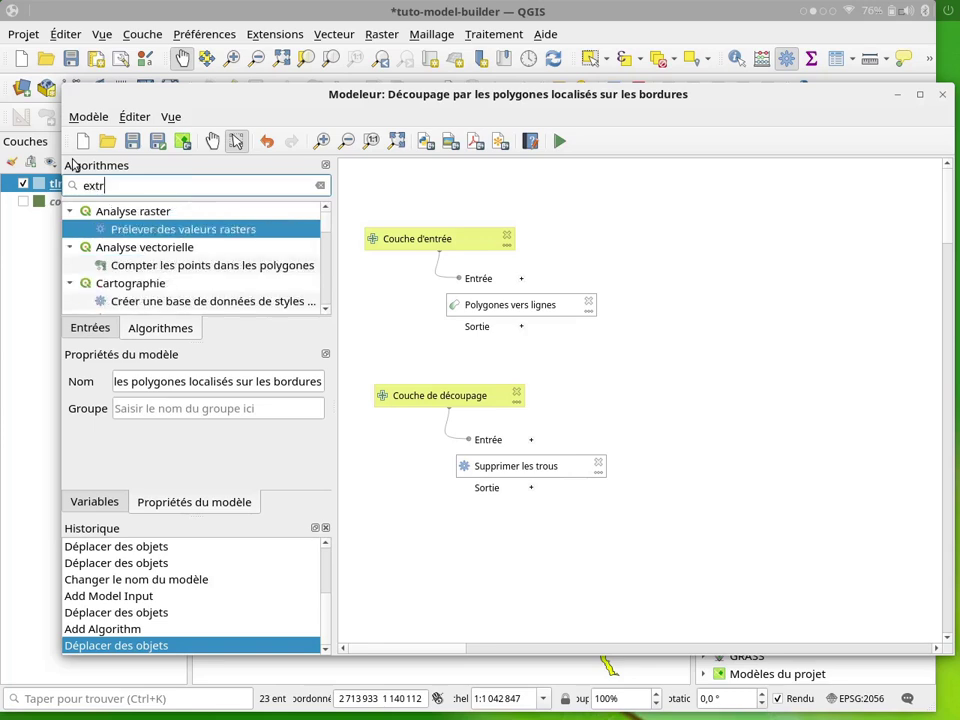
text(aire par expre)
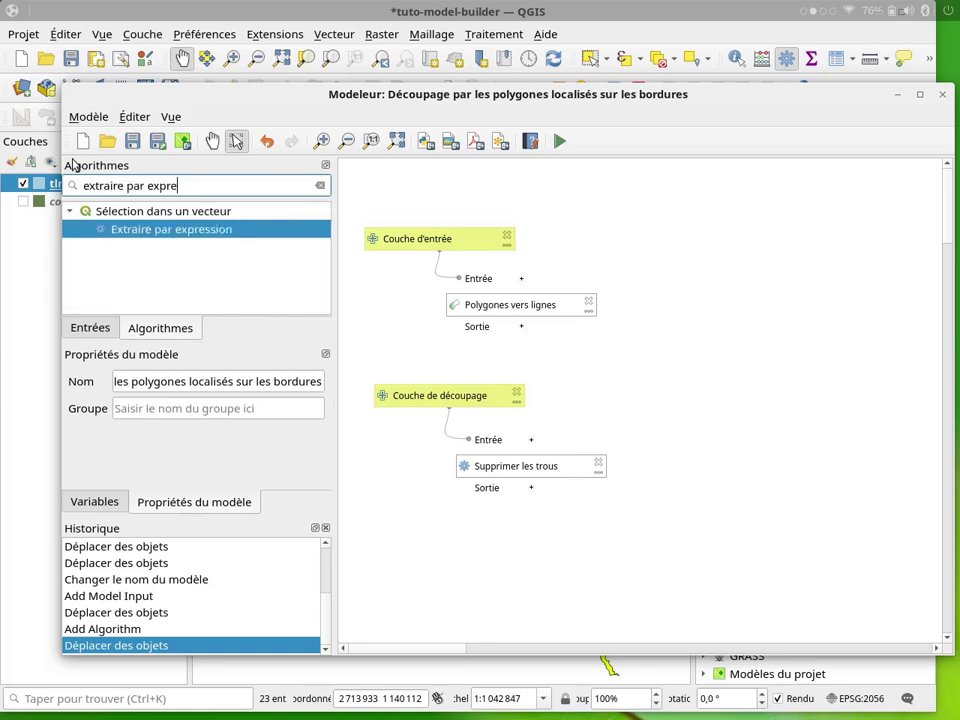
double_click(199, 231)
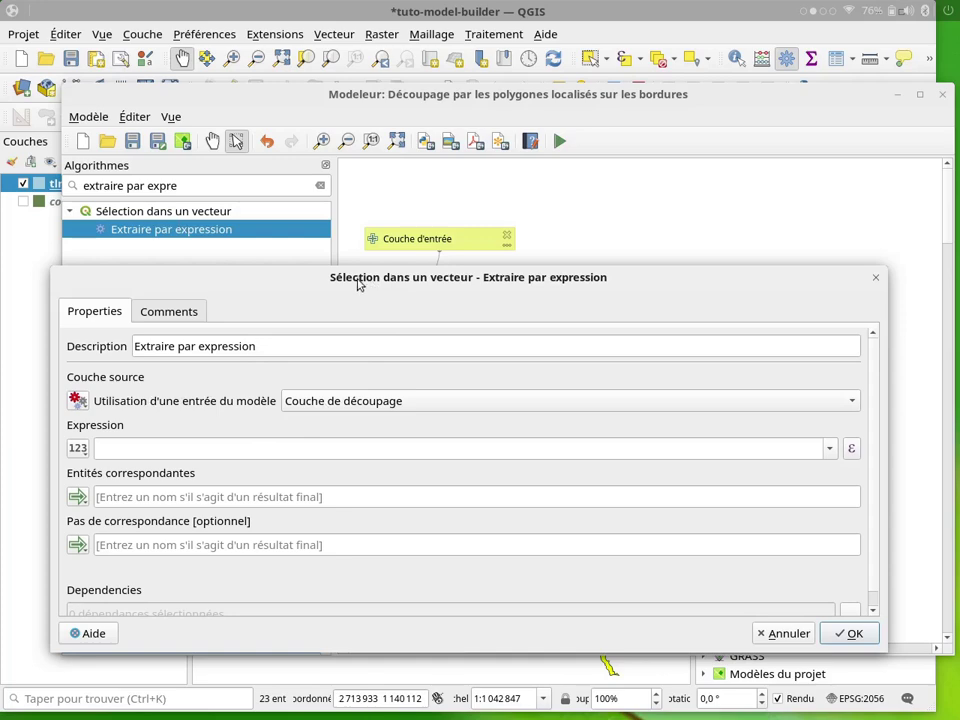
Step: Set the source layer of Extraire par expression to the algorithm output "Nettoyé" from Supprimer les trous
drag(356, 282, 413, 532)
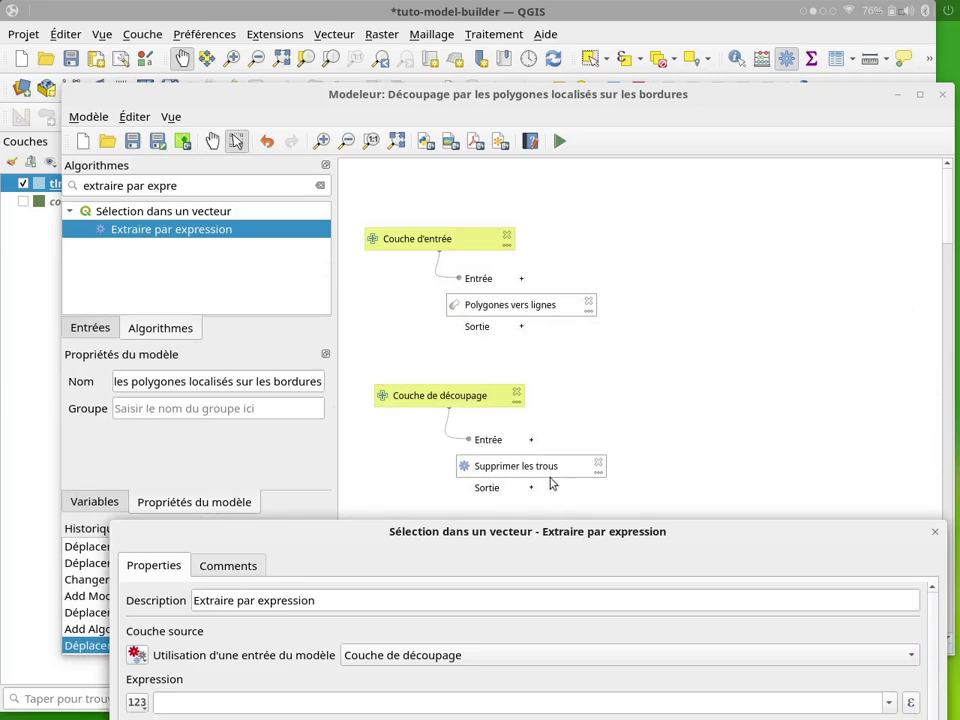
drag(527, 540, 458, 180)
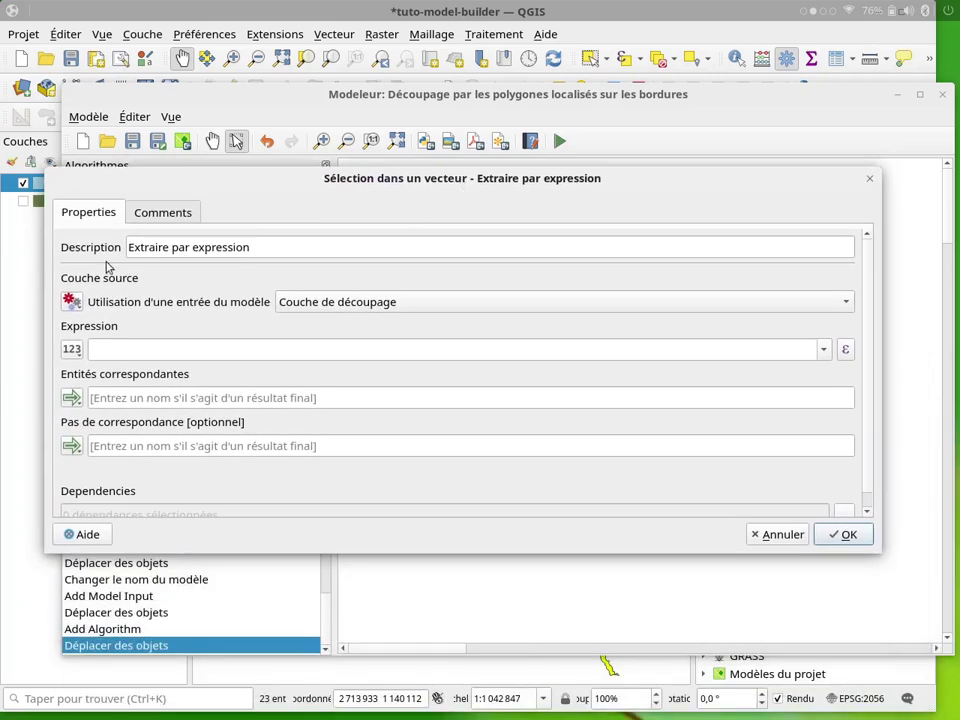
click(316, 303)
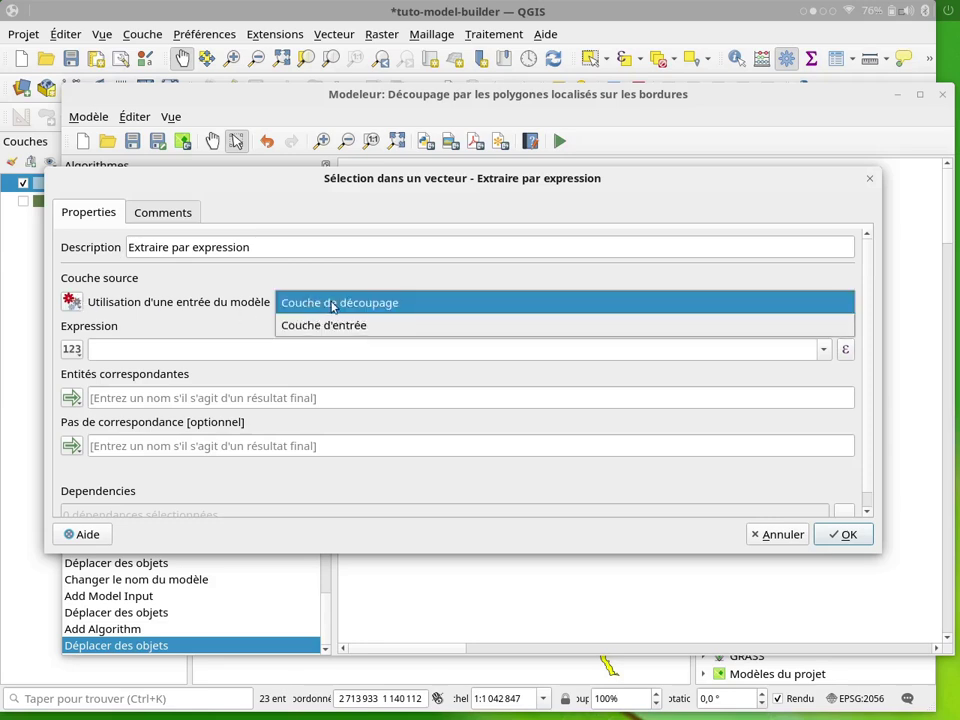
click(73, 304)
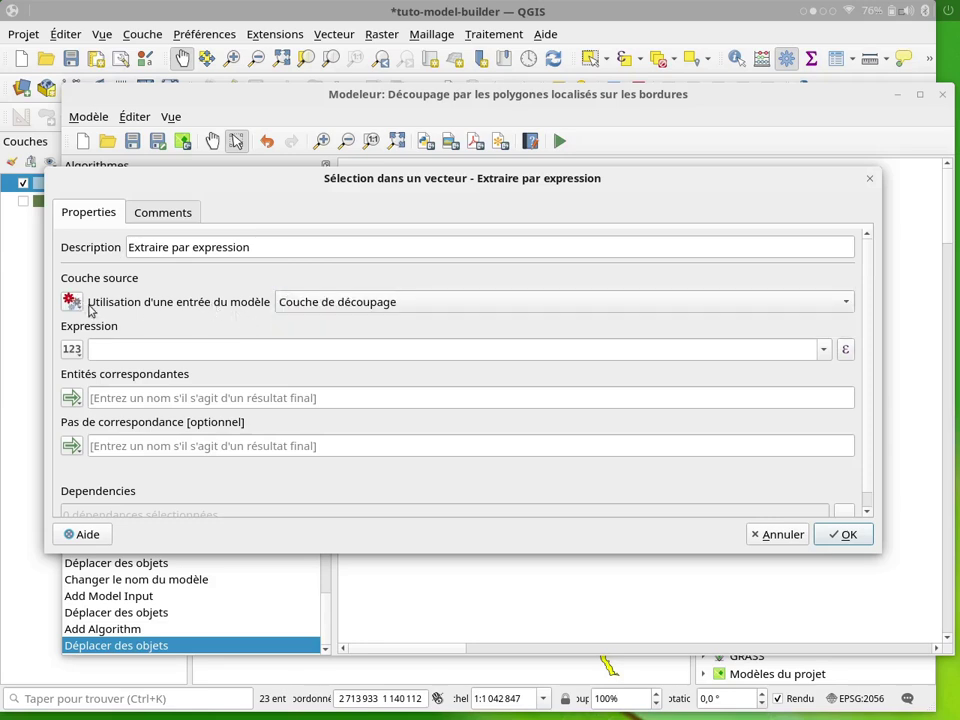
click(74, 304)
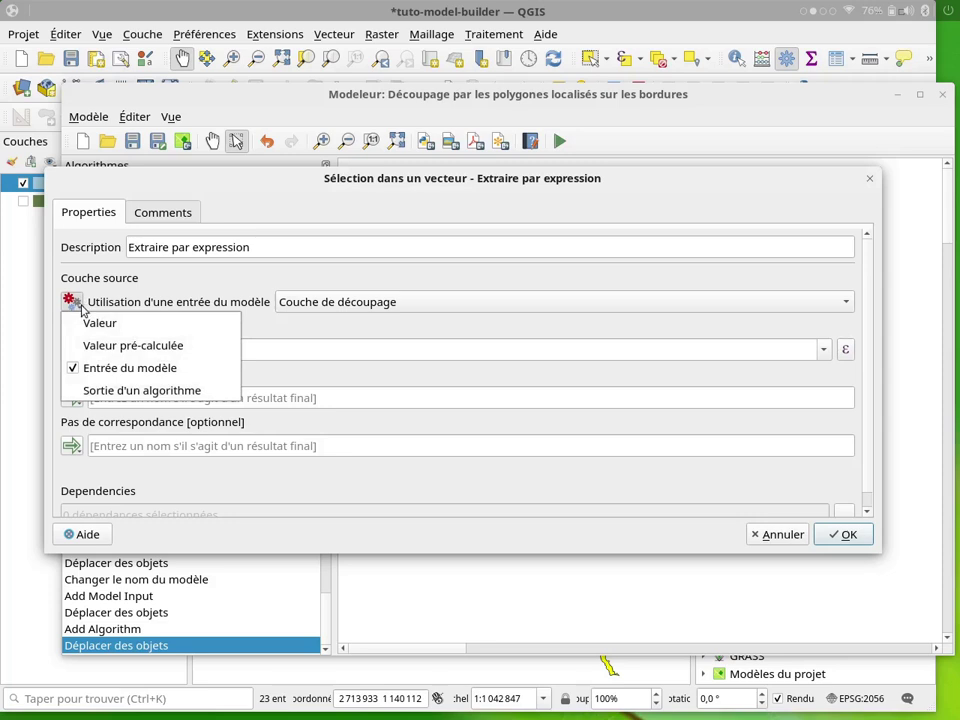
click(124, 391)
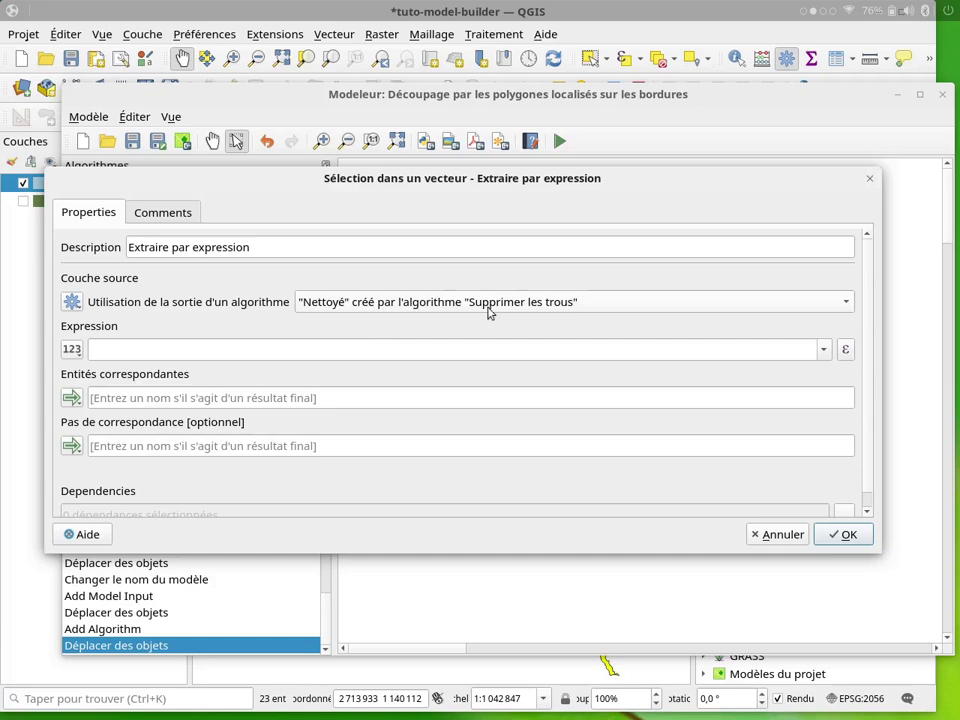
drag(598, 196, 573, 533)
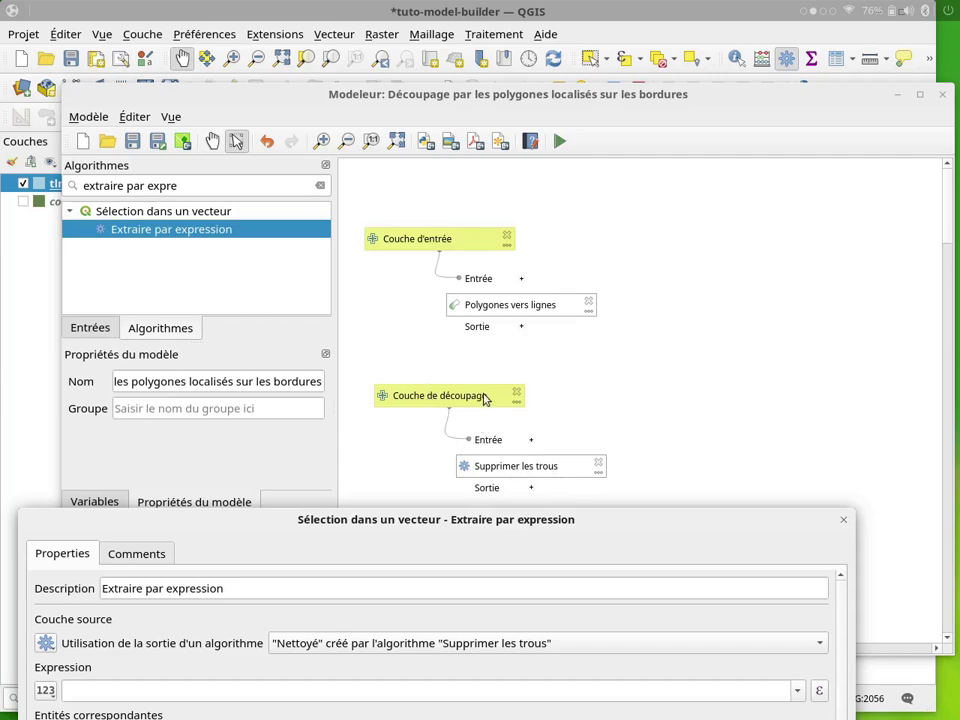
drag(559, 524, 607, 221)
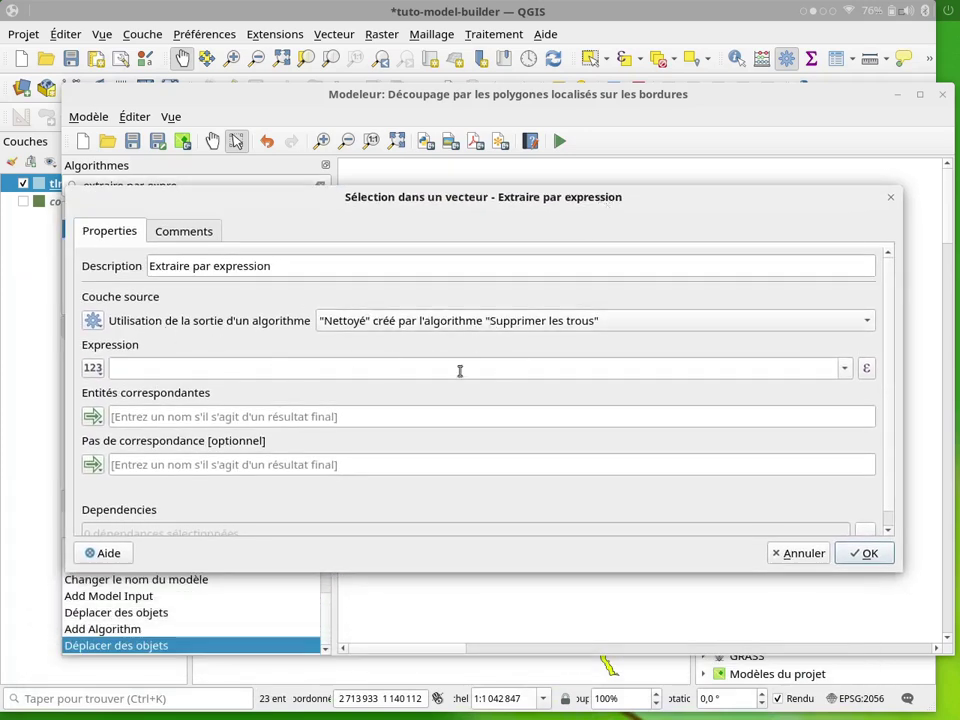
Step: Set the expression of Extraire par expression to "$area / 1000000 >= 5" using the expression builder
click(504, 369)
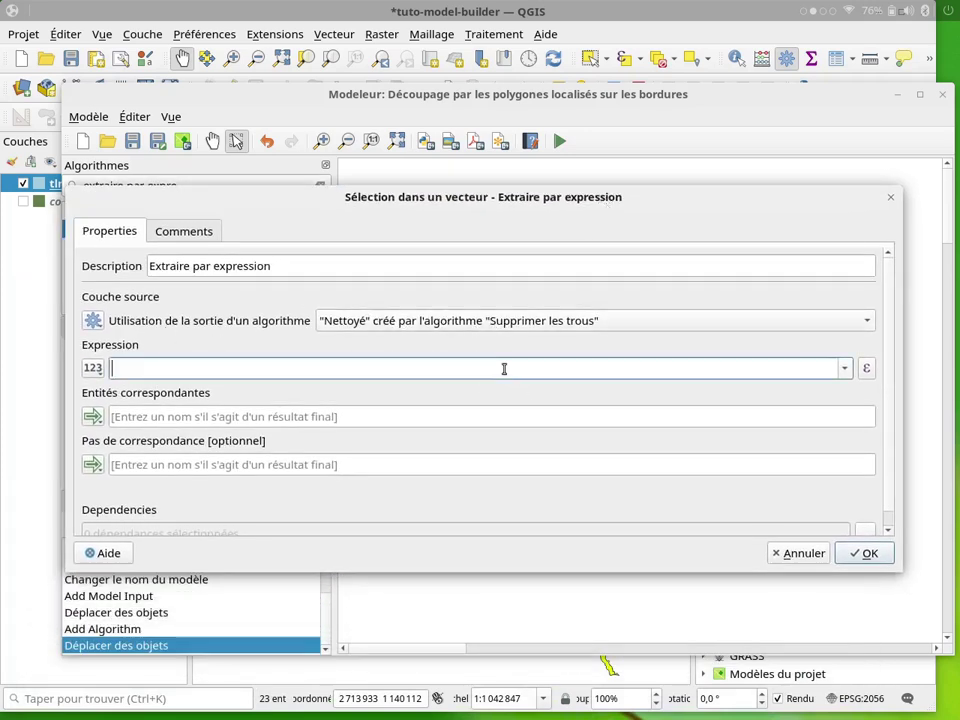
click(867, 370)
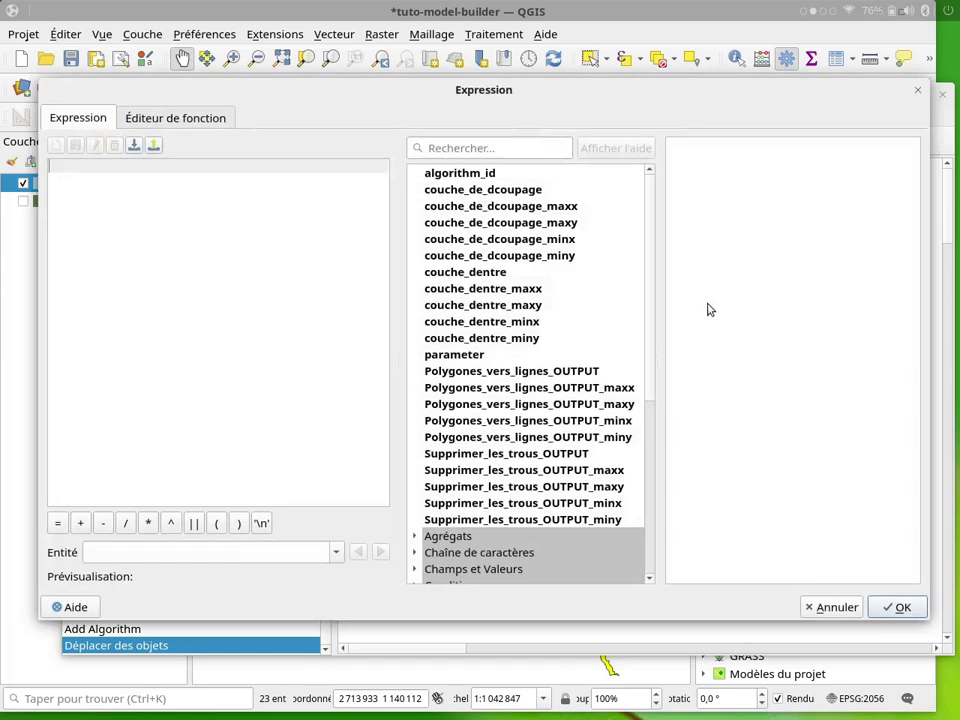
drag(615, 101, 662, 117)
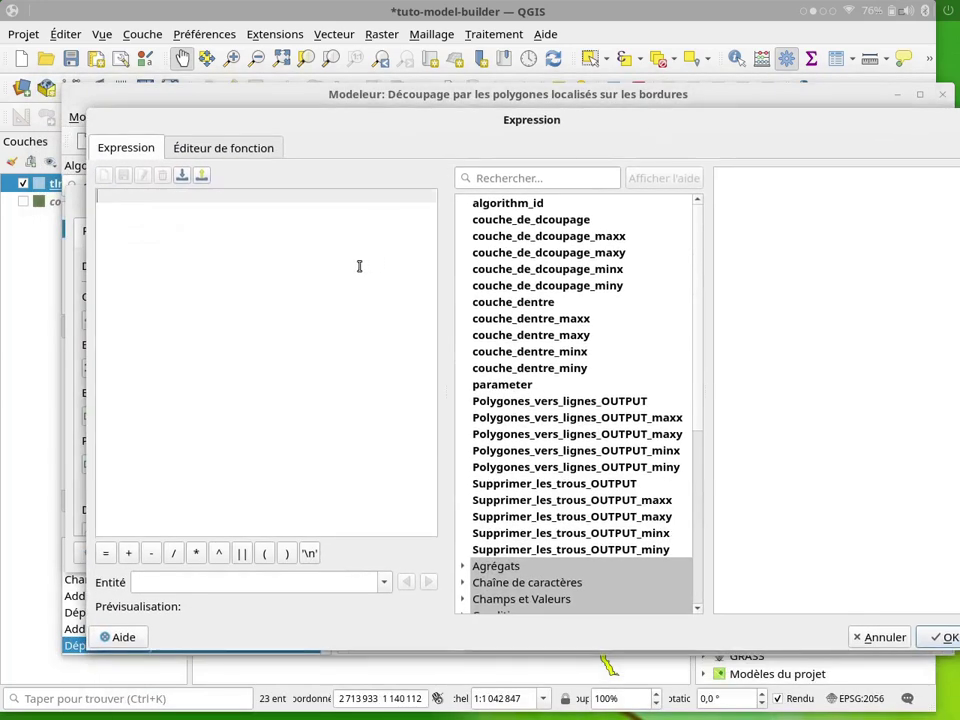
text($area  / 1000000 >= 5)
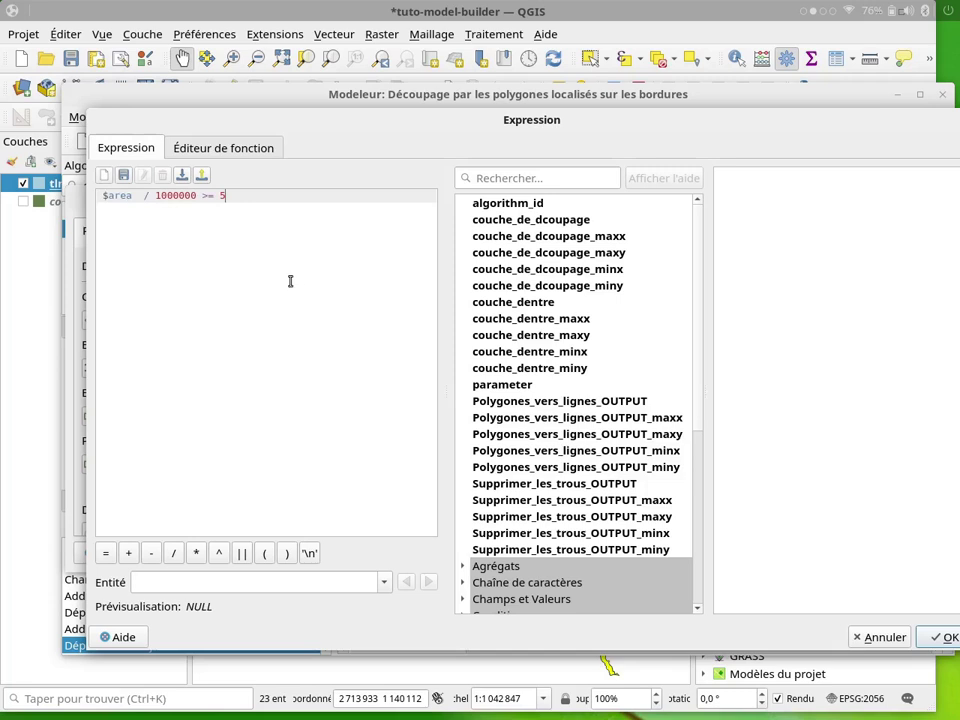
double_click(121, 197)
double_click(174, 197)
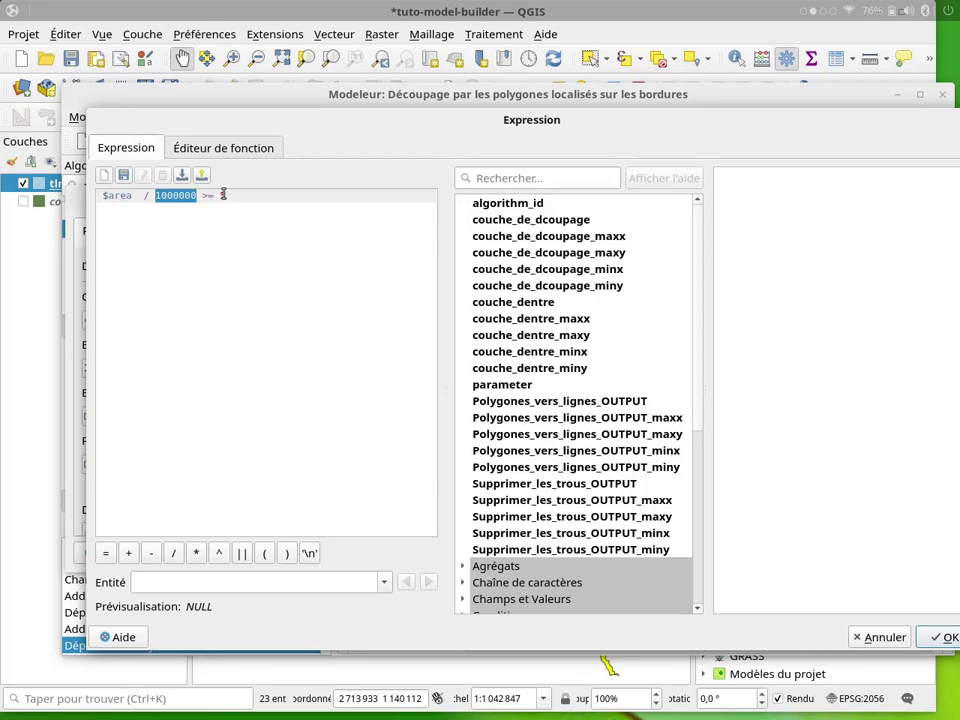
click(222, 195)
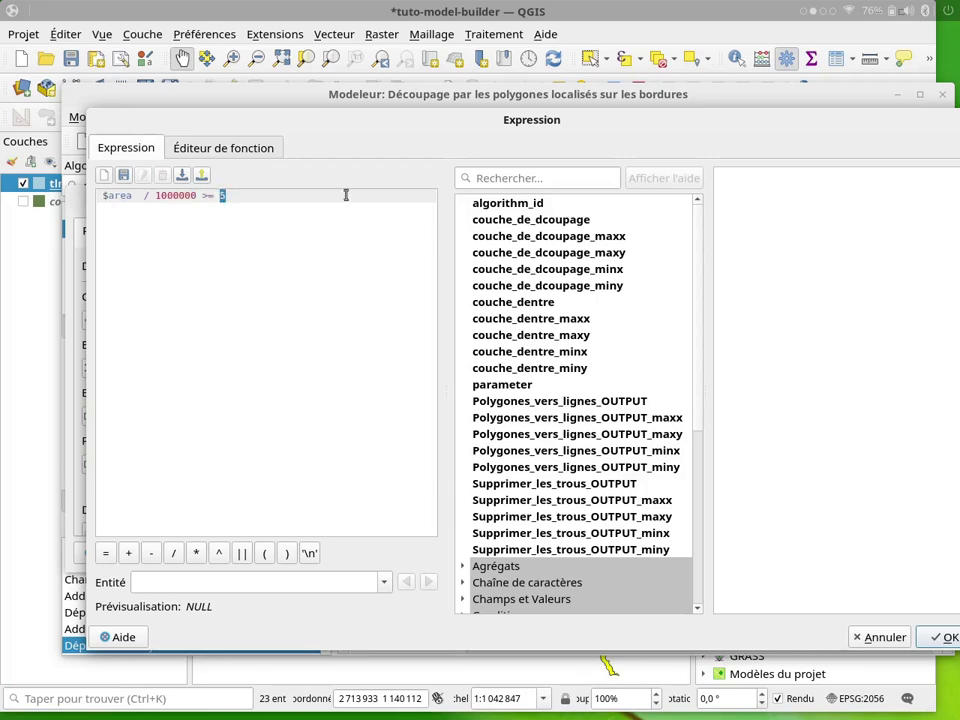
drag(313, 129, 254, 140)
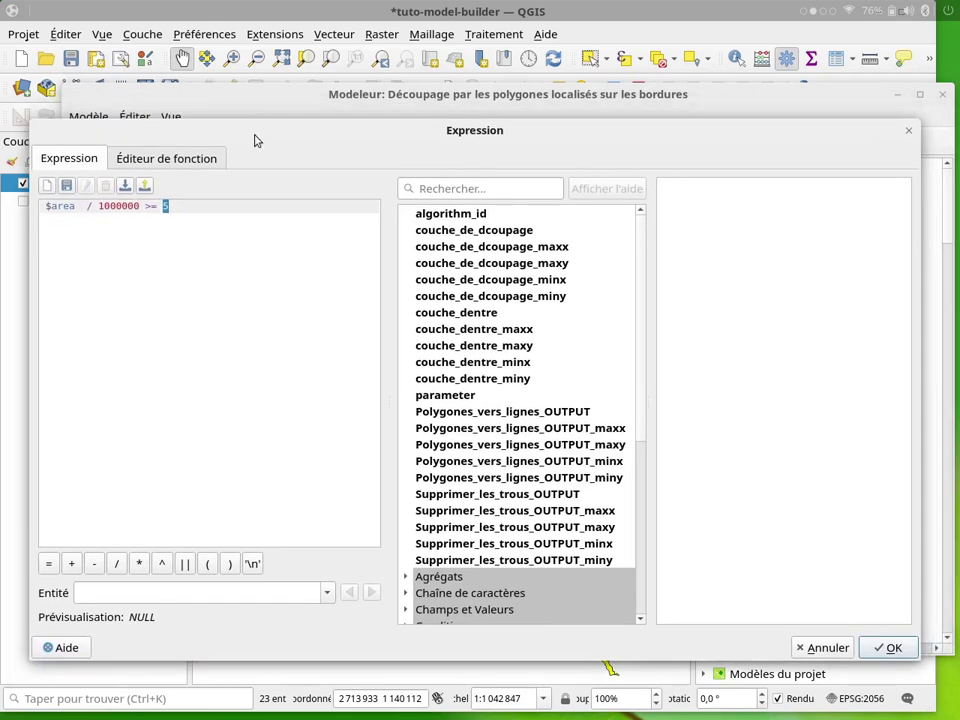
click(166, 207)
click(892, 648)
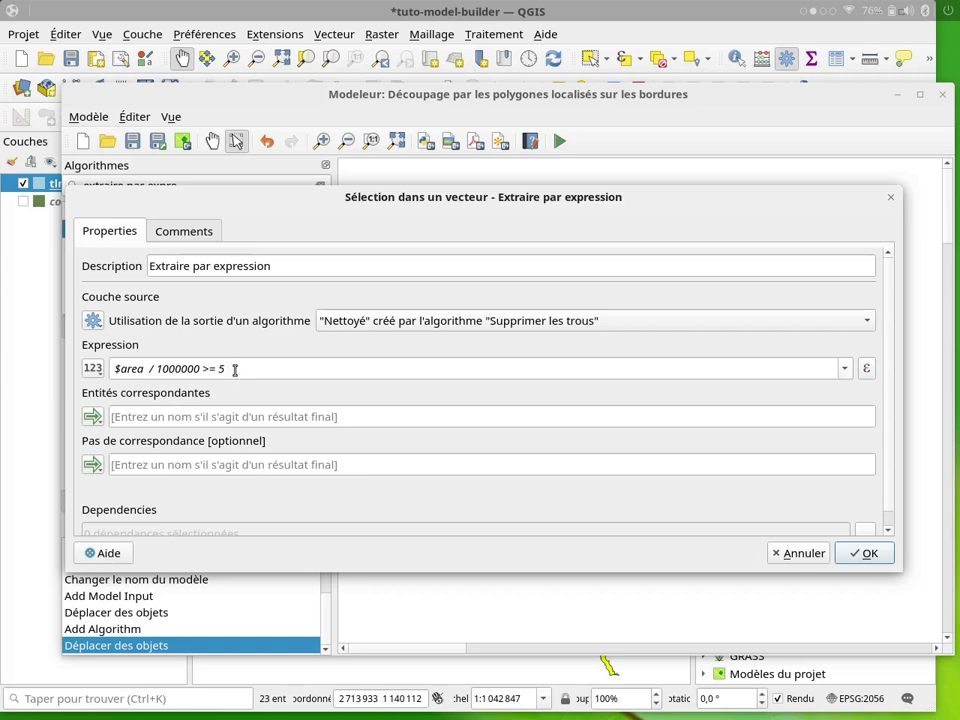
Step: Add the configured Extraire par expression algorithm to the model and place its box slightly closer to Supprimer les trous
drag(242, 369, 104, 349)
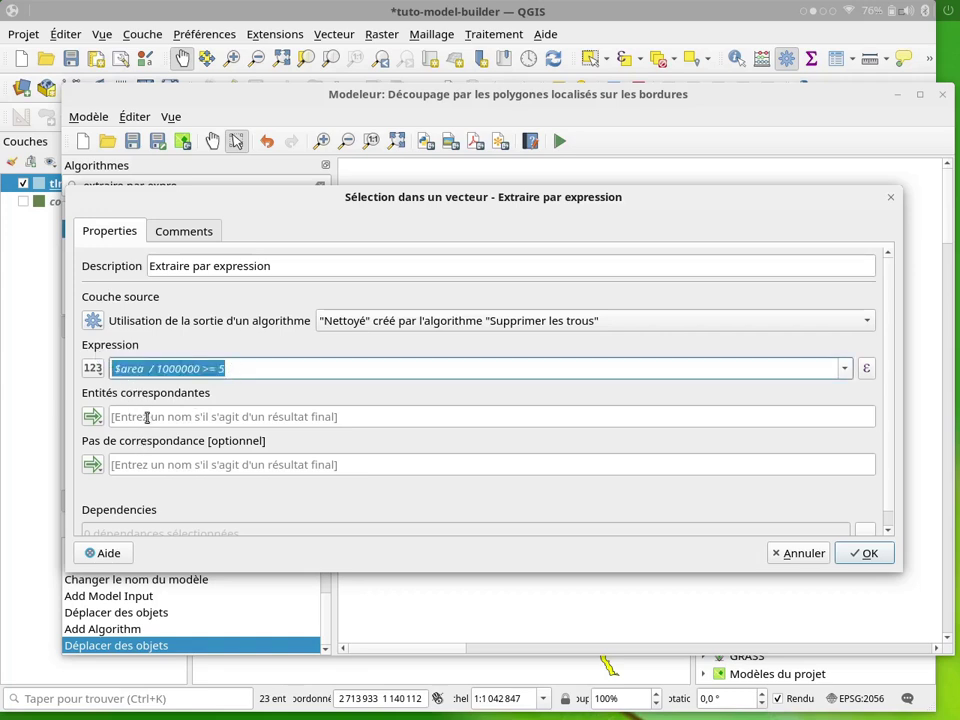
click(121, 441)
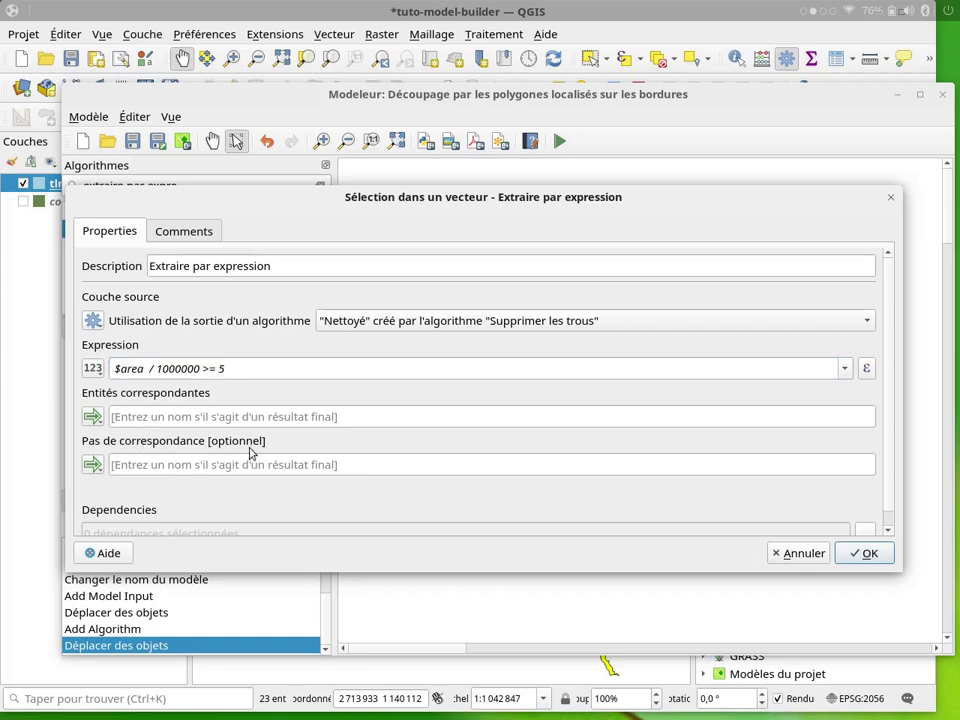
drag(230, 369, 166, 352)
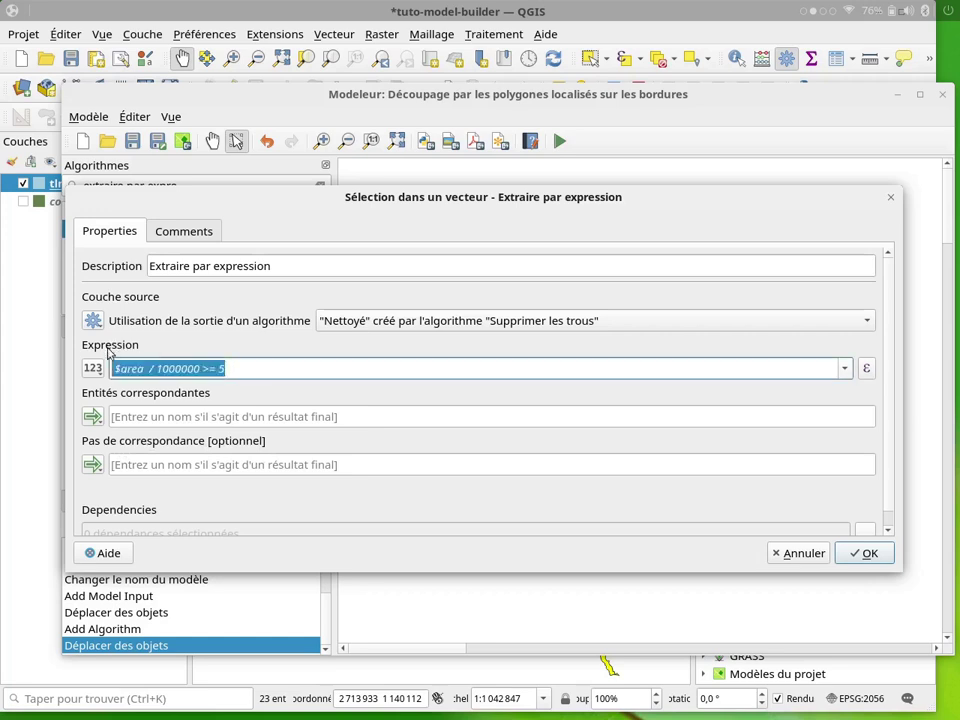
click(205, 466)
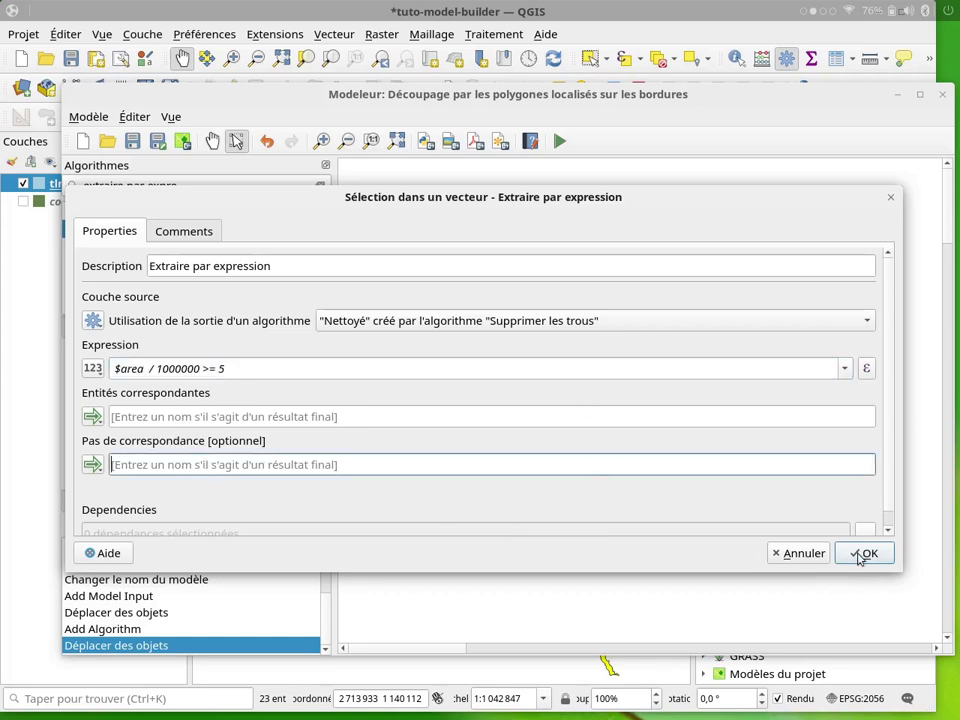
click(865, 555)
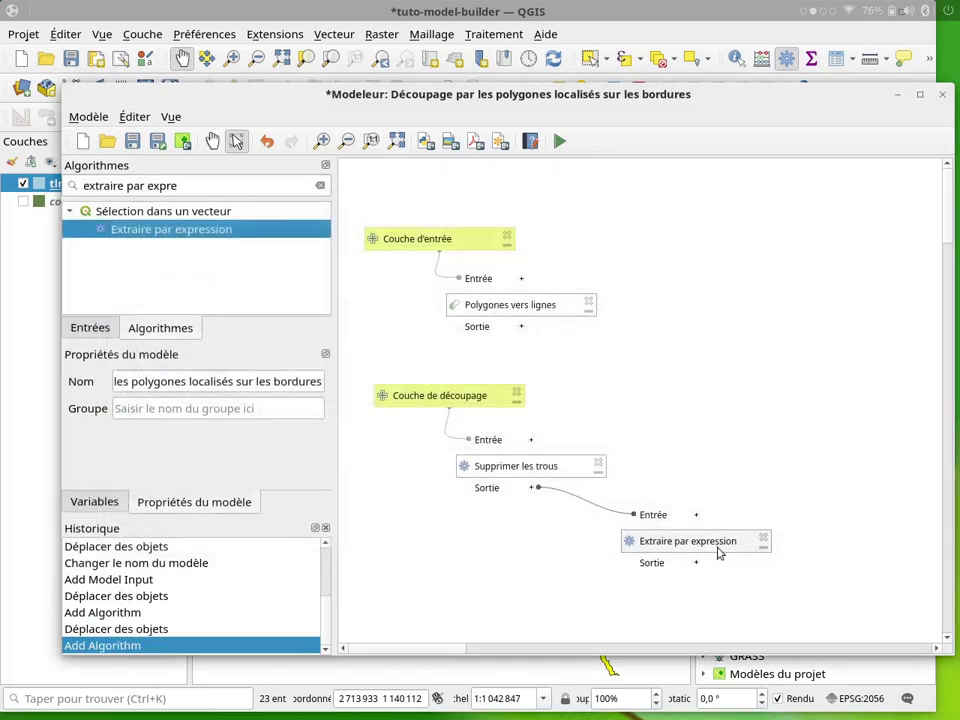
click(692, 540)
drag(692, 540, 666, 542)
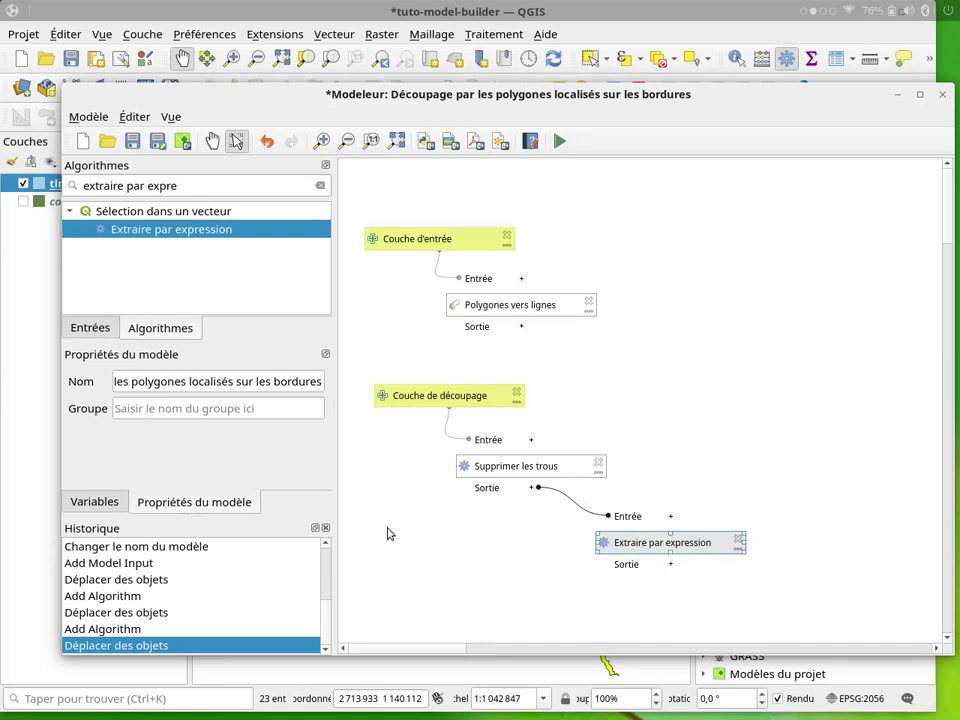
Step: Place a Nombre input below Supprimer les trous, with the description "Taille minimale des polygones de découpage [km²]"
click(100, 333)
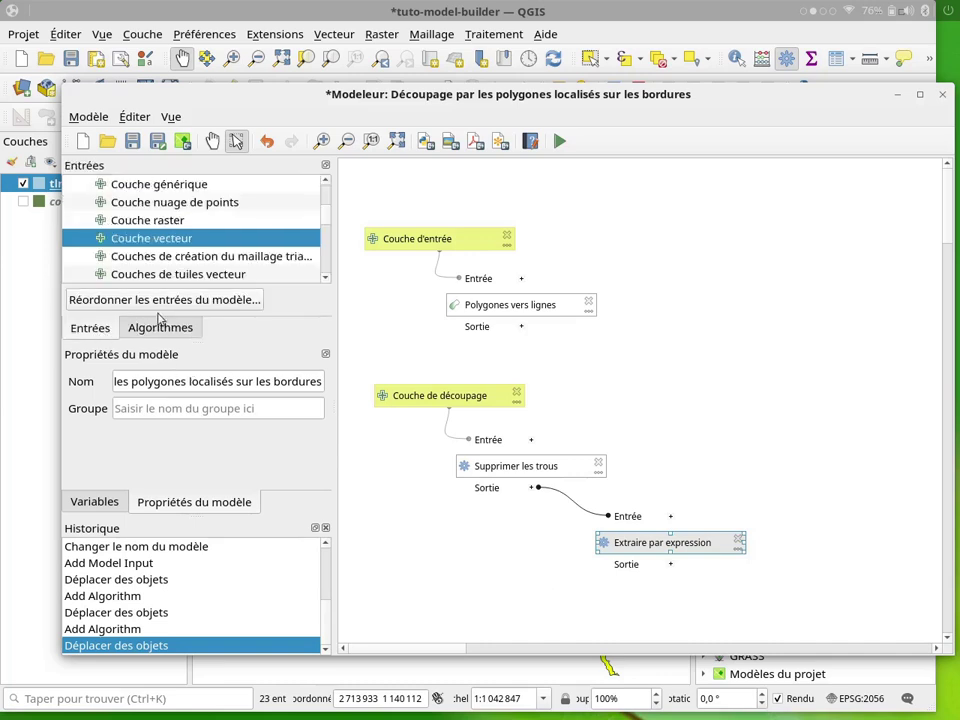
scroll(232, 235, down, 5)
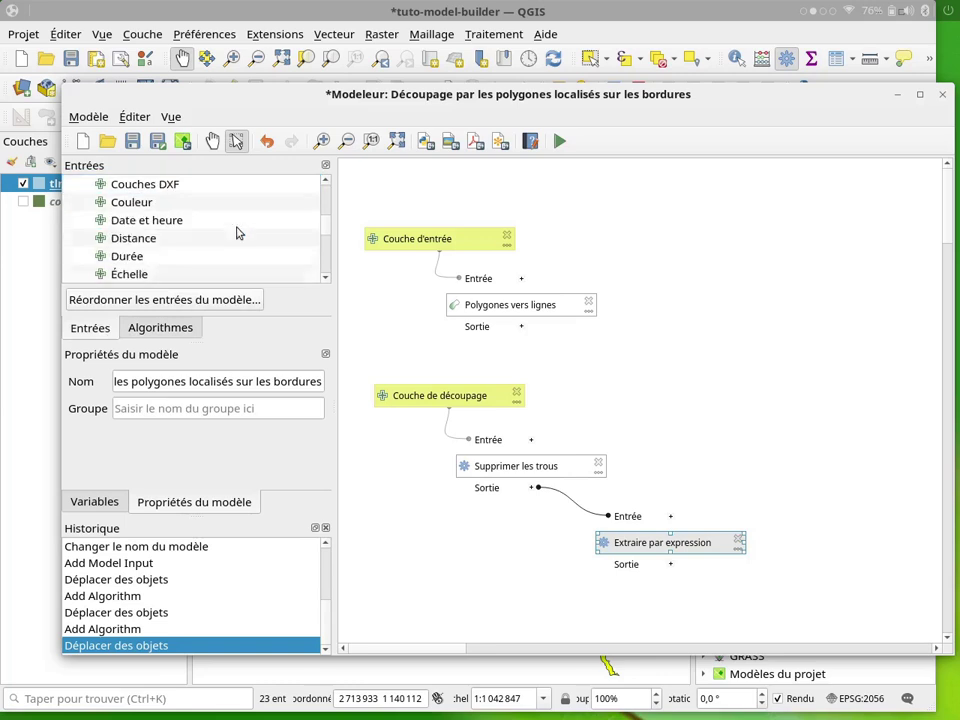
scroll(170, 220, down, 3)
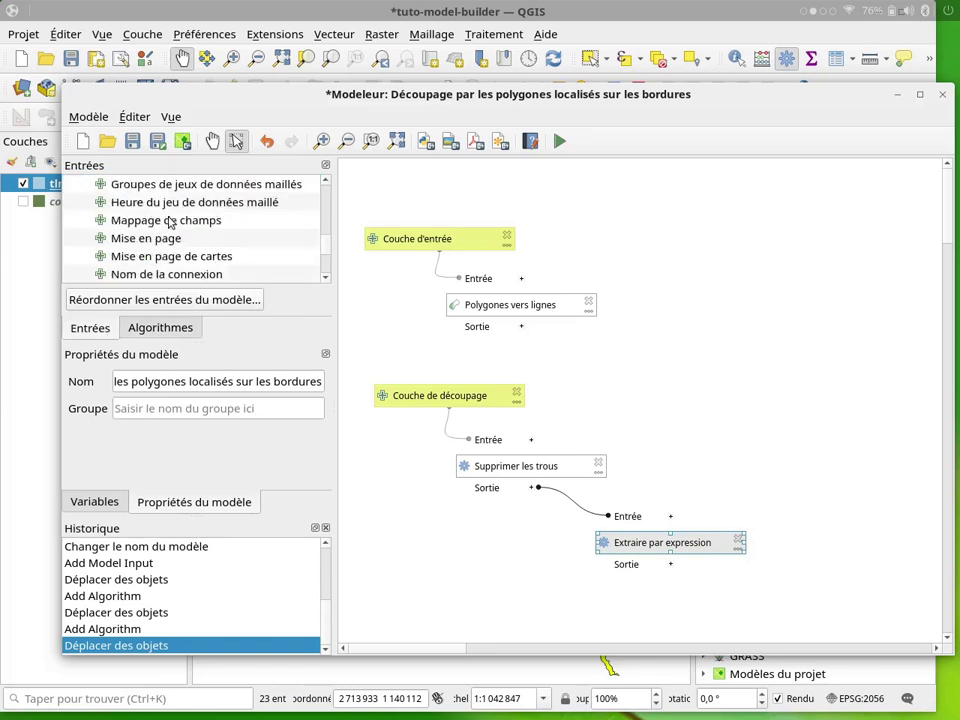
drag(150, 240, 469, 559)
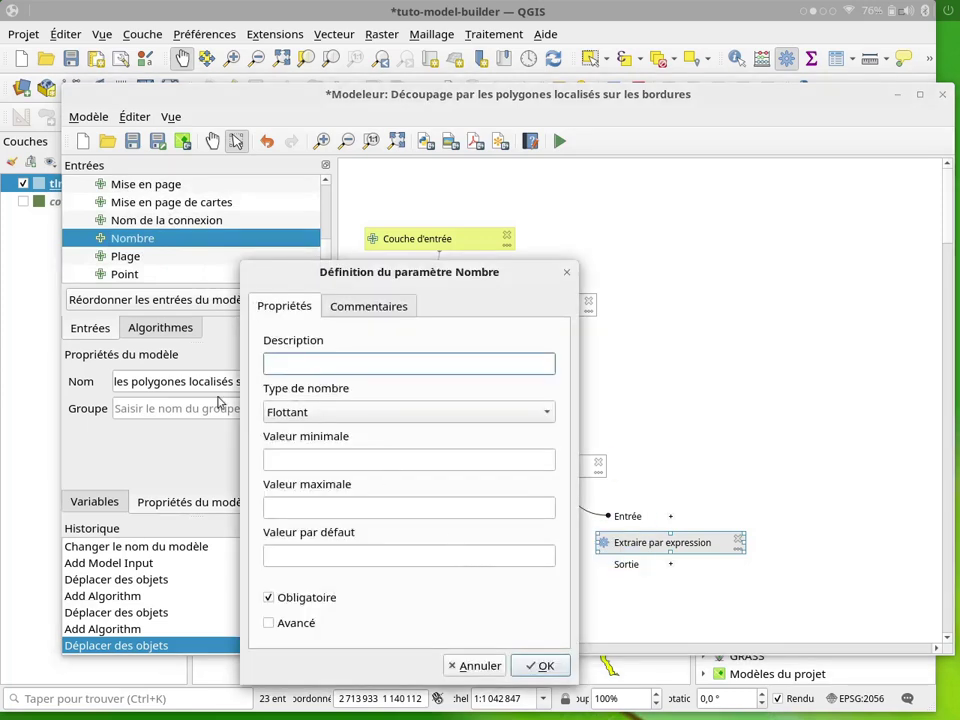
text(Taille minimale des polygones )
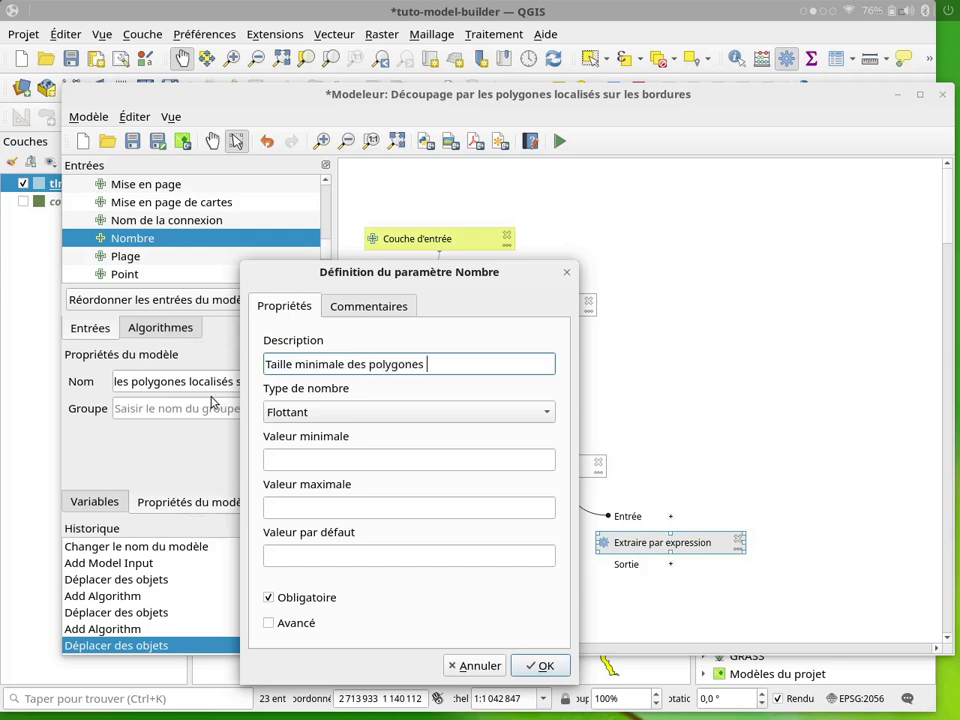
text(de découpage [km²)
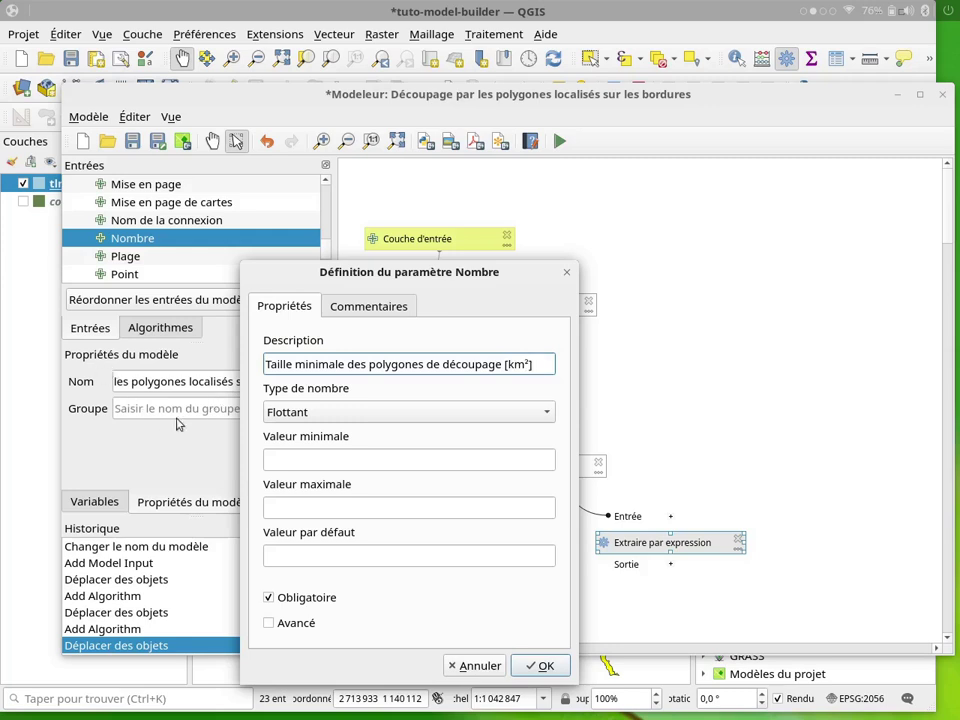
Step: Give the number input the type Flottant, a minimum value of 0 and a default value of 0, and confirm it
click(293, 419)
click(293, 414)
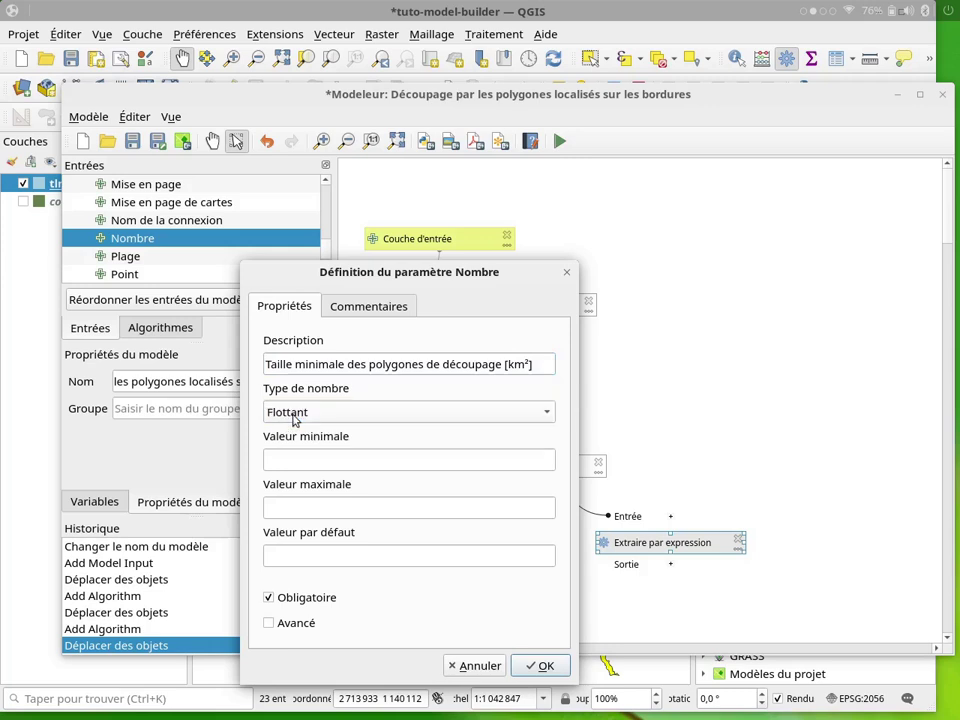
click(320, 460)
text(0)
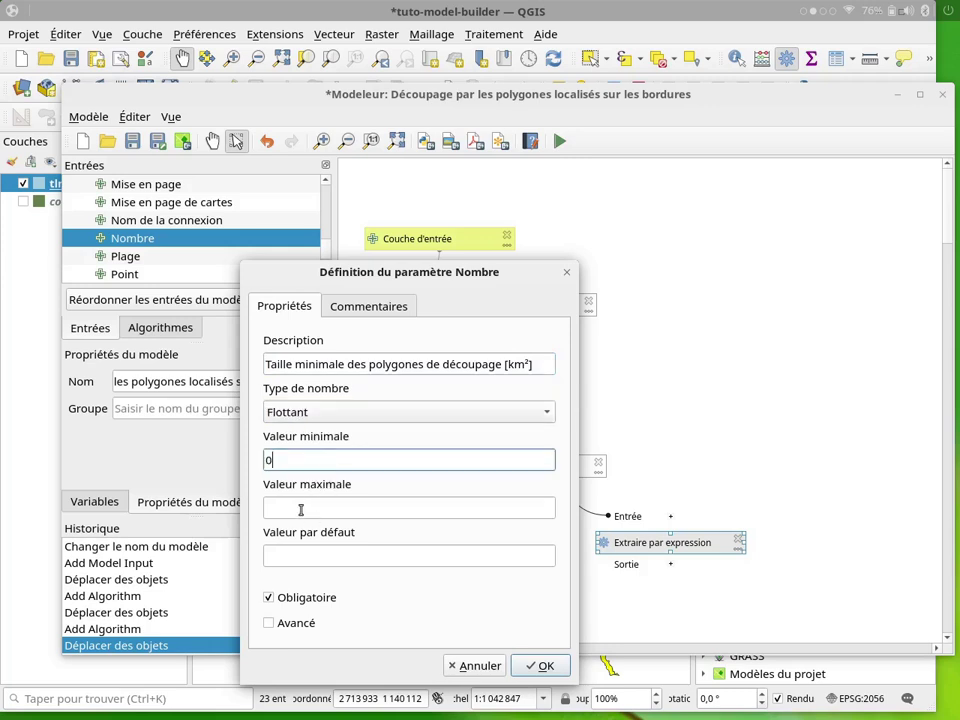
click(300, 508)
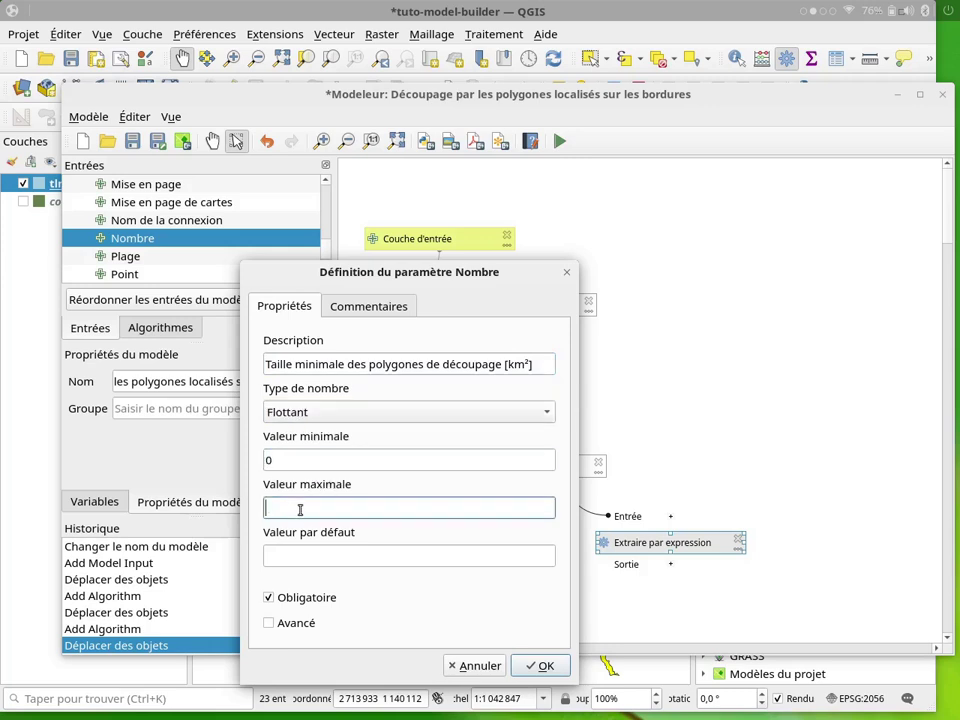
click(315, 558)
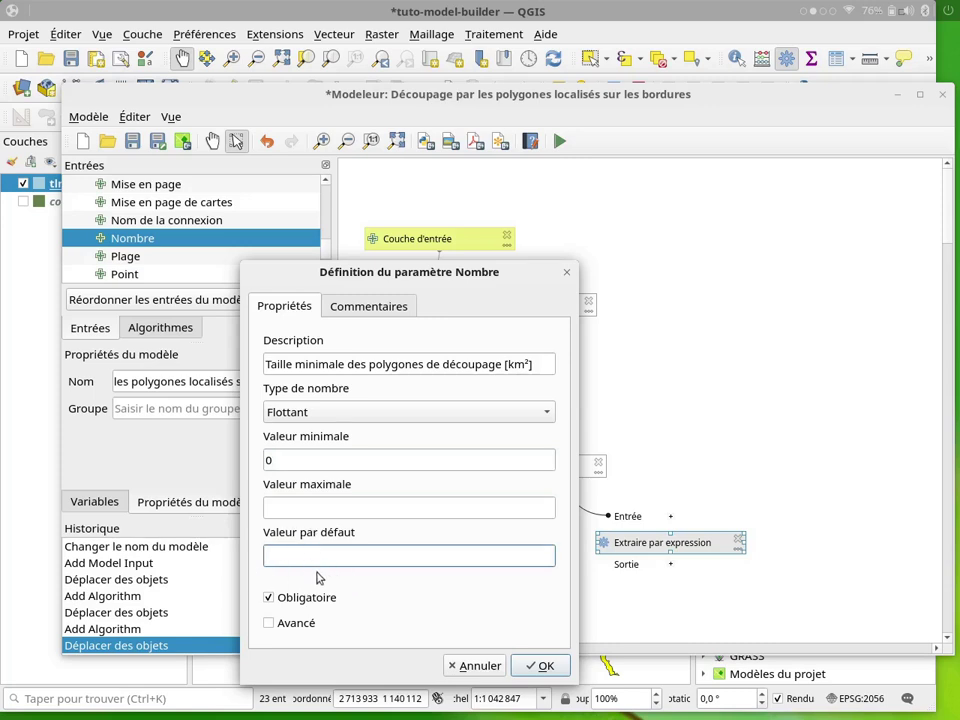
text(0)
click(545, 665)
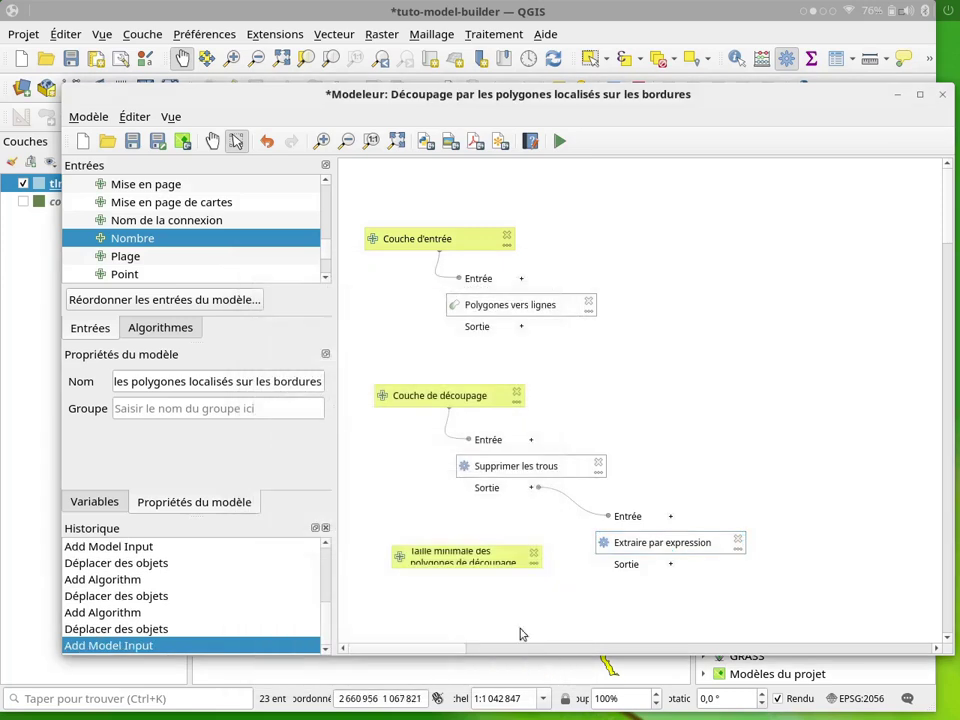
Step: Enlarge the minimum polygon size input box downward so its whole label fits
click(463, 568)
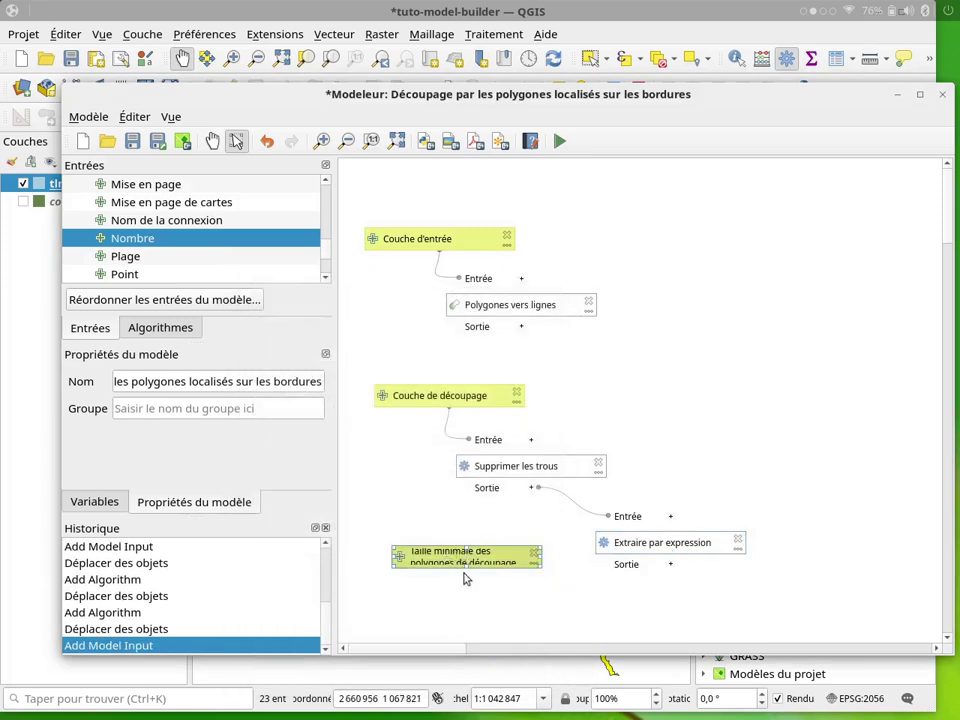
drag(463, 566, 464, 591)
click(471, 613)
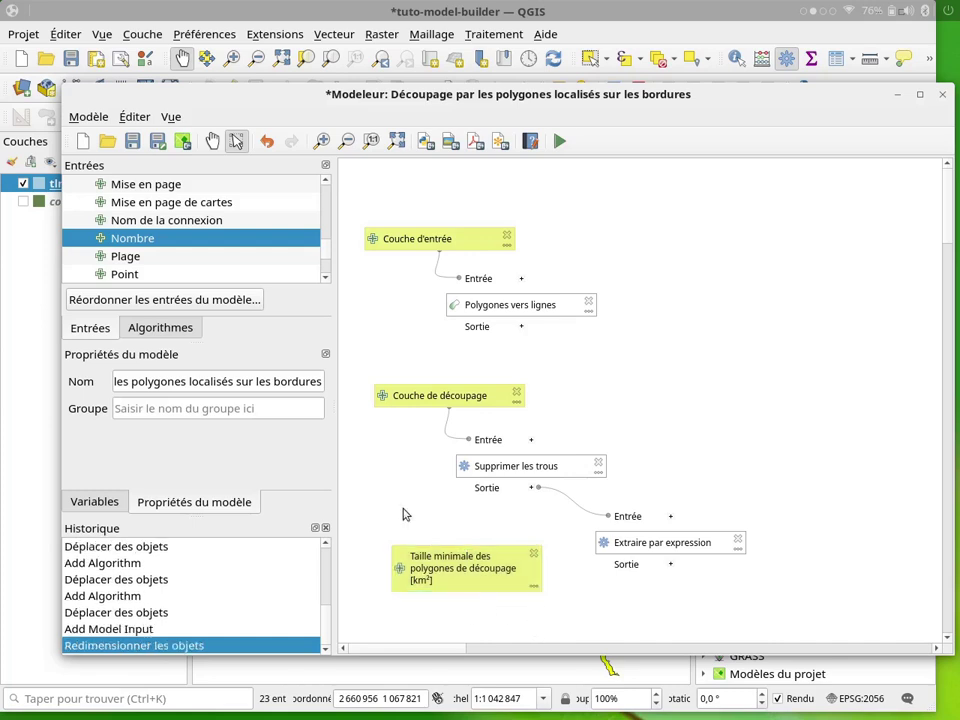
Step: Edit Extraire par expression and change its description to "Extraire les polygones de découpage d'une certaine taille"
click(643, 544)
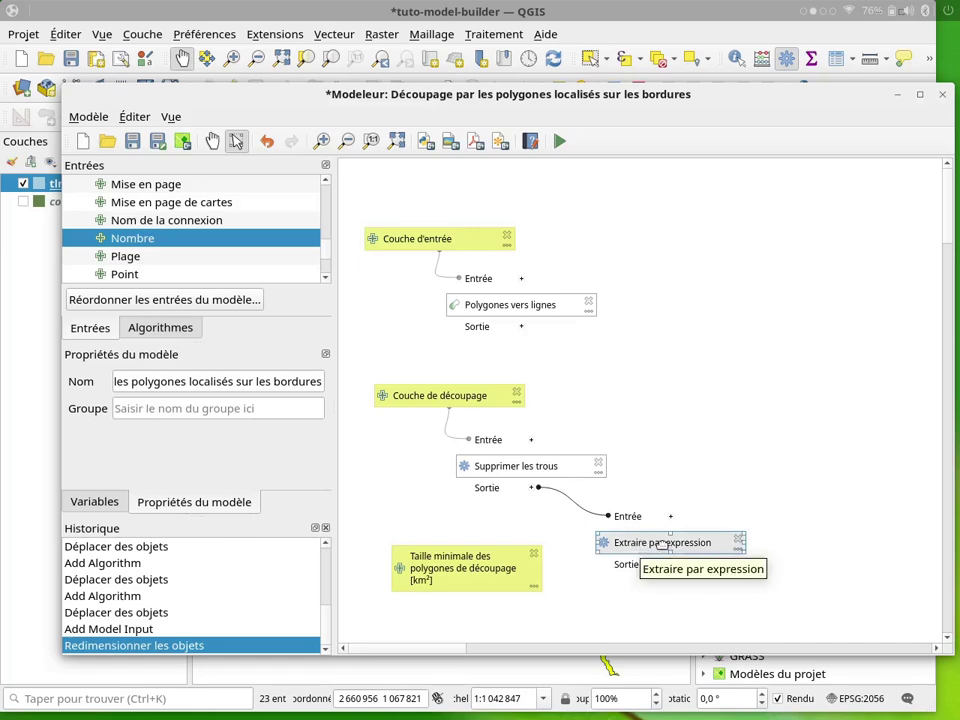
right_click(661, 546)
click(700, 442)
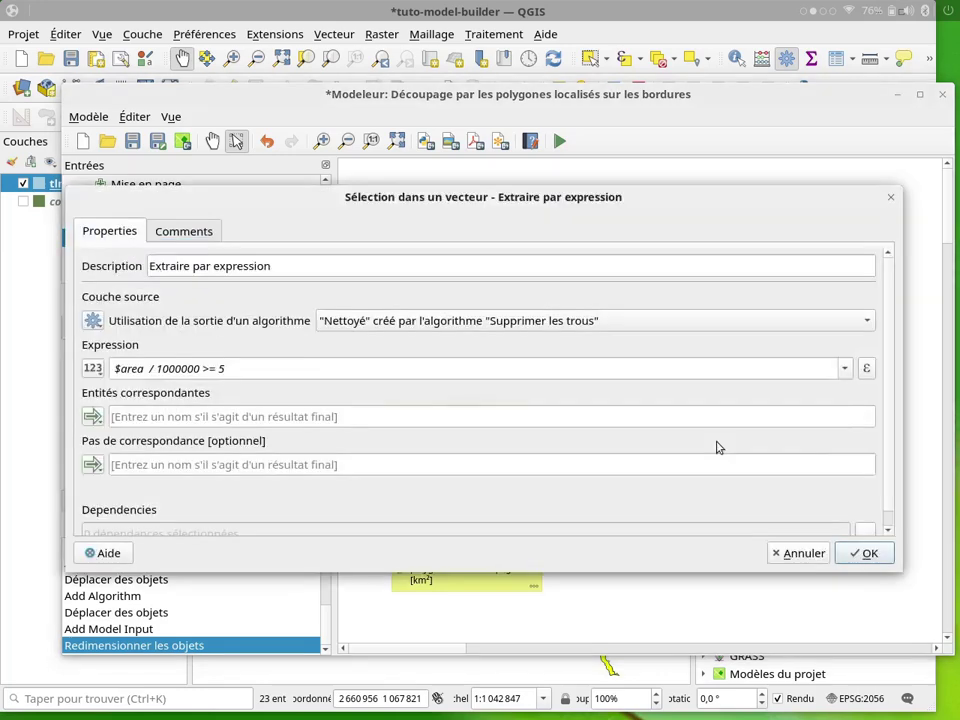
drag(278, 273, 59, 226)
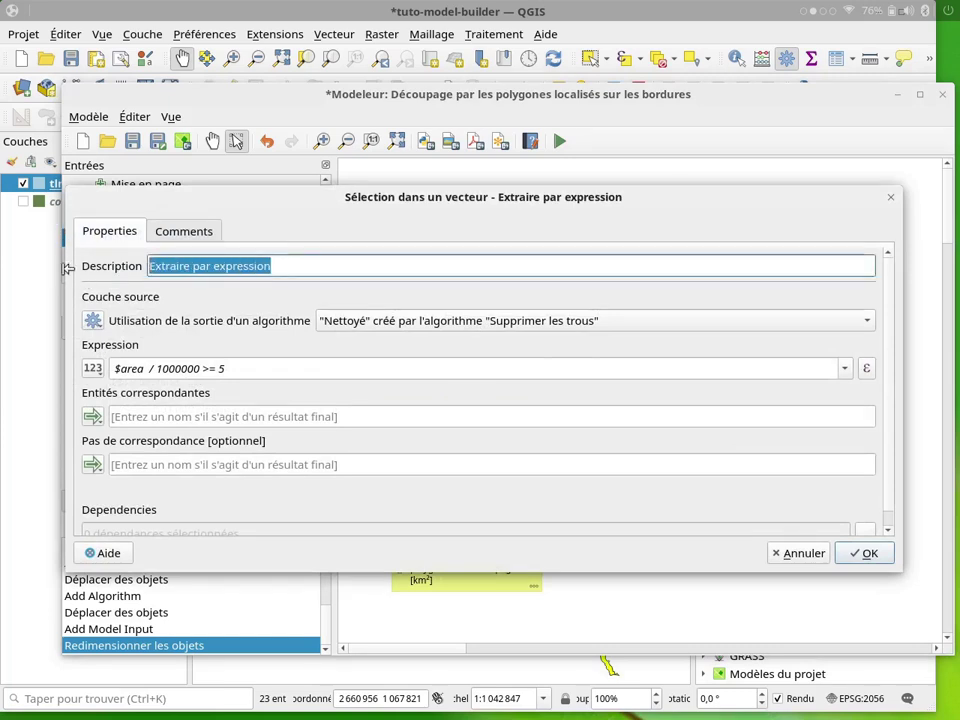
text(Extrair)
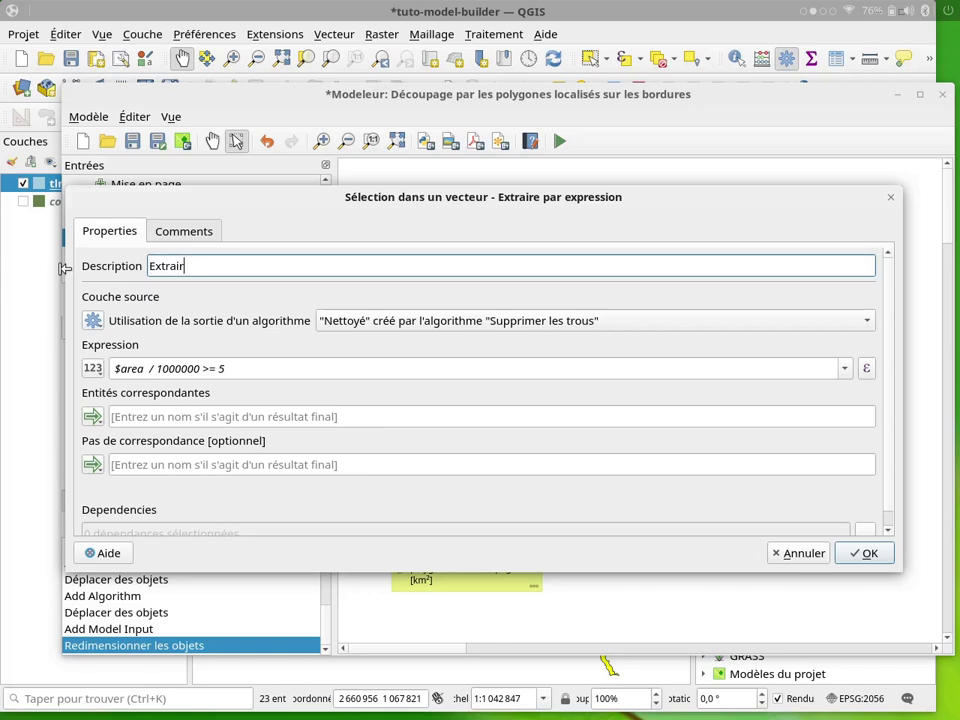
text(e les po)
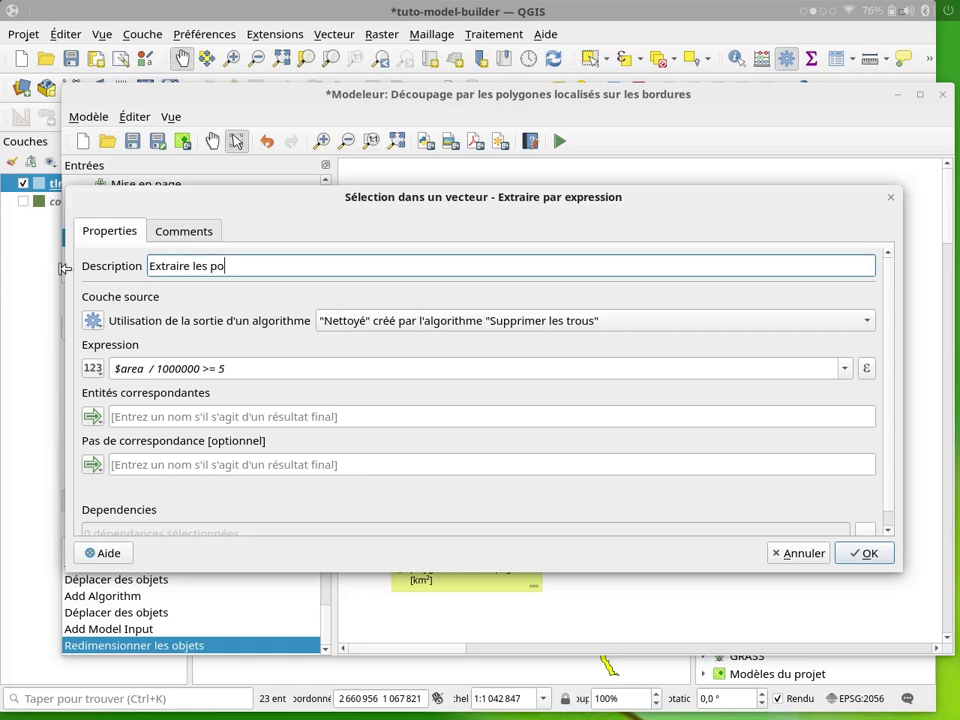
text(lygones de décou)
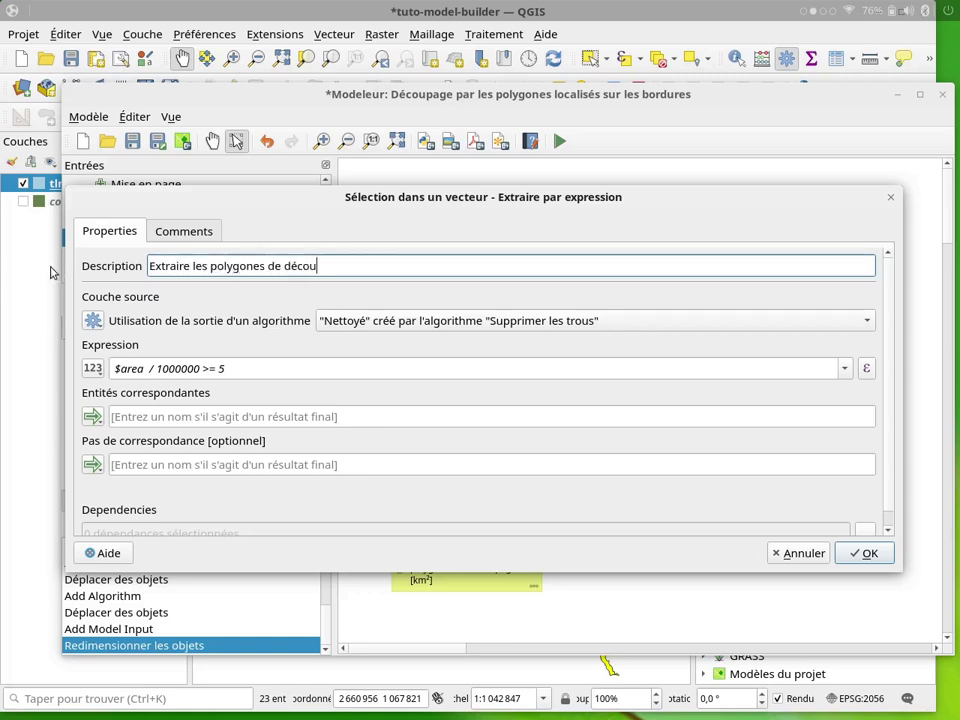
text(page d'une certaine a)
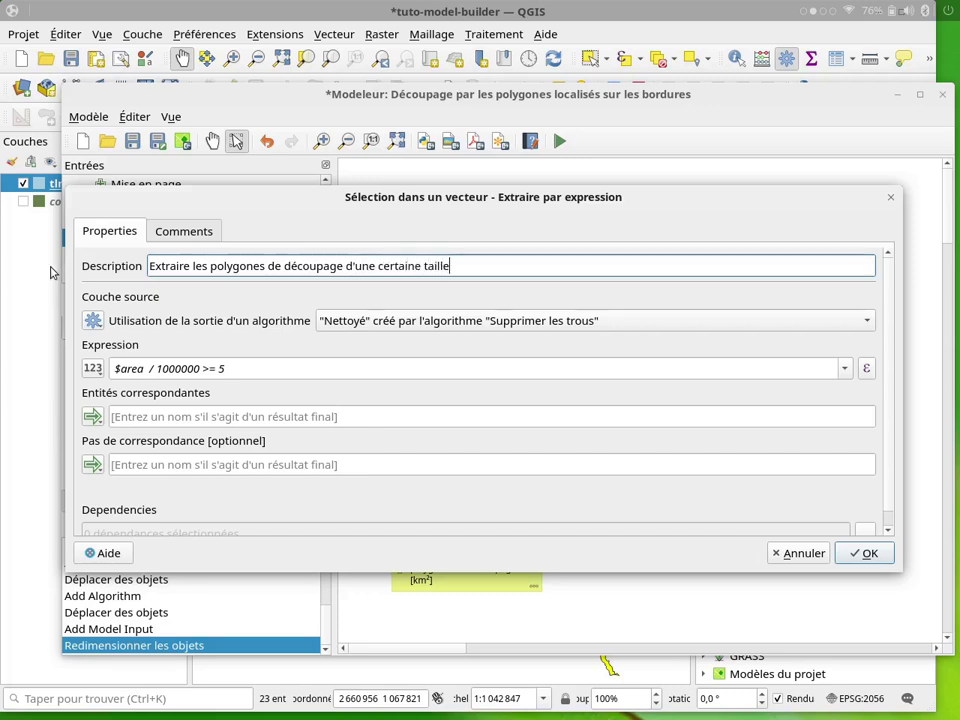
click(259, 367)
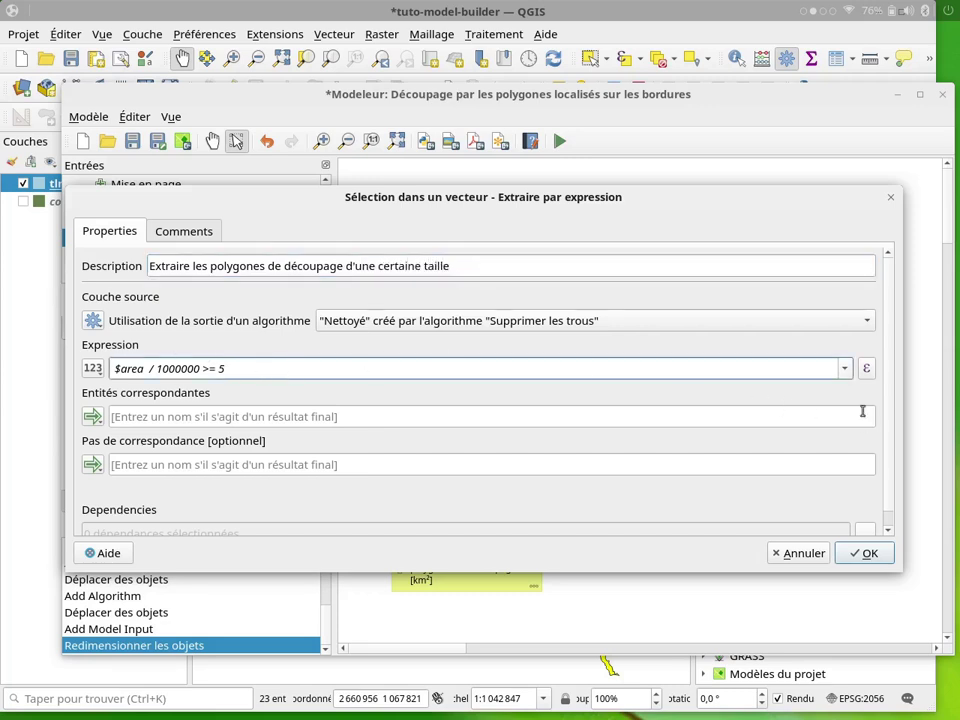
click(866, 369)
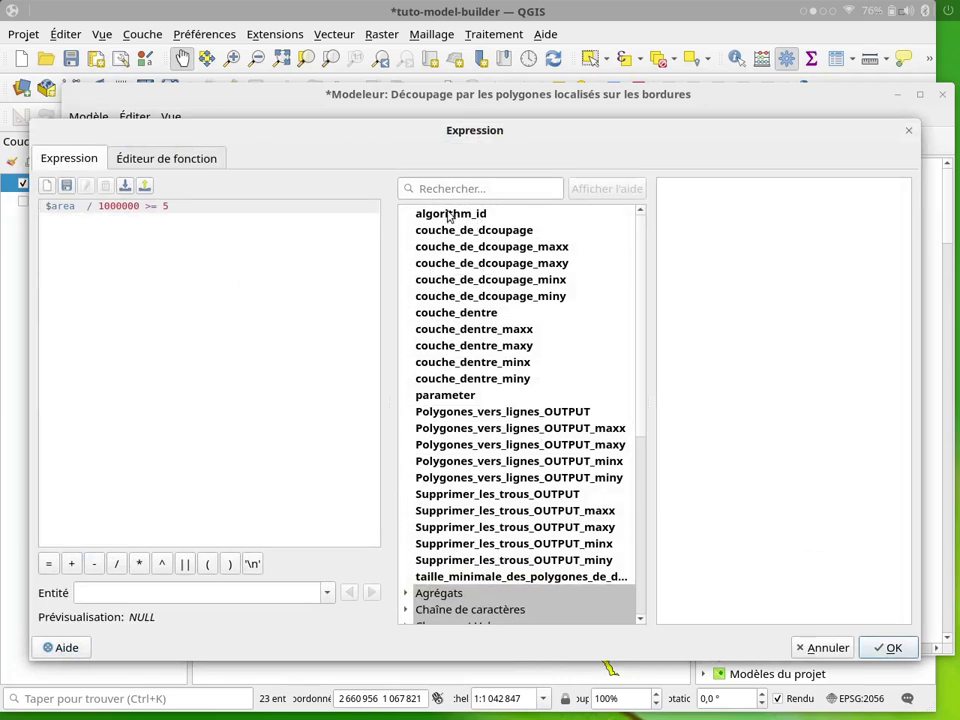
click(465, 582)
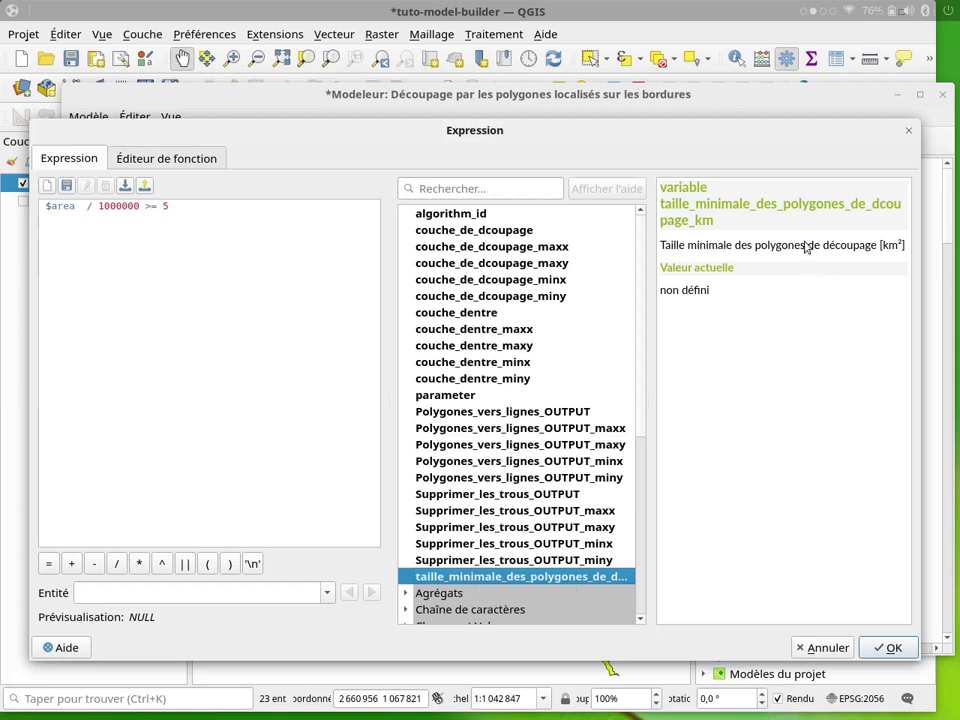
double_click(480, 577)
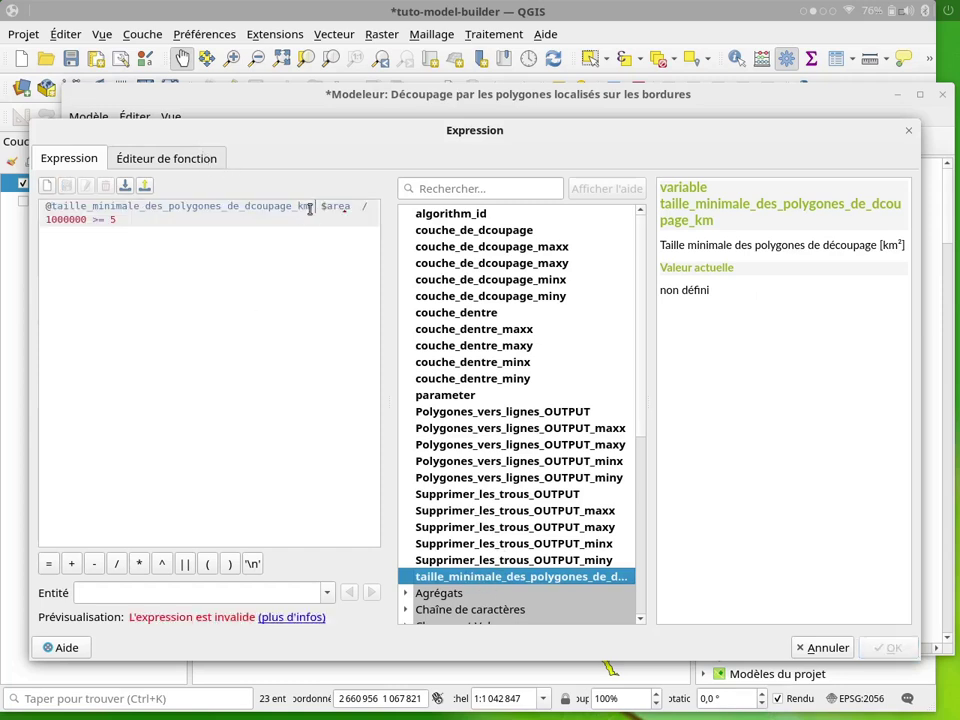
drag(316, 206, 42, 206)
key(BackSpace)
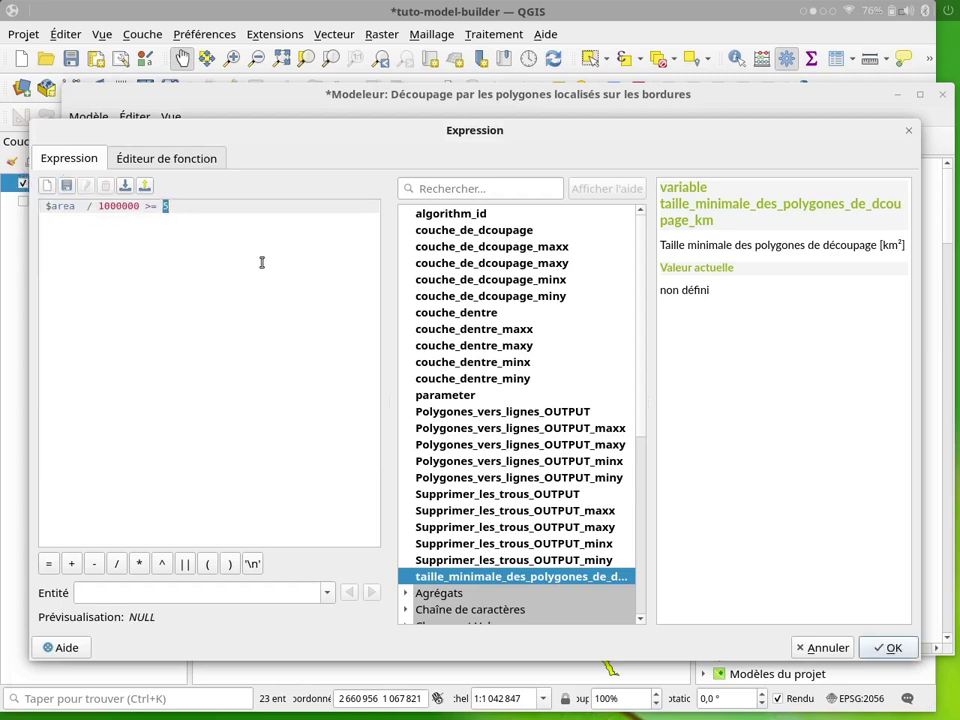
text(@taille_minimale_des_polygones_de_dcoupage_km)
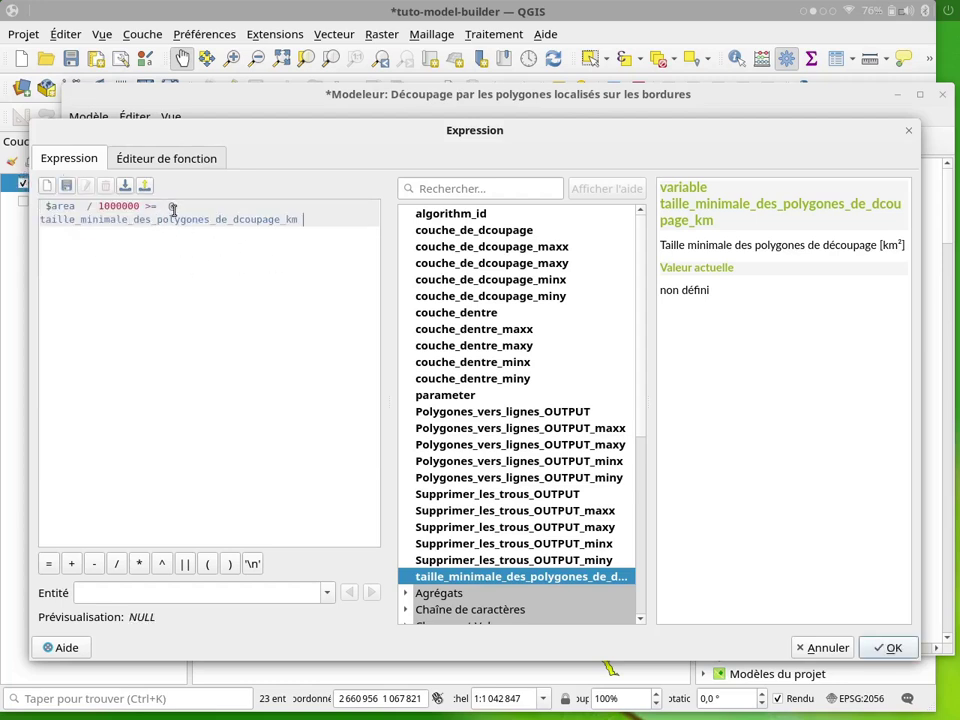
drag(386, 253, 346, 247)
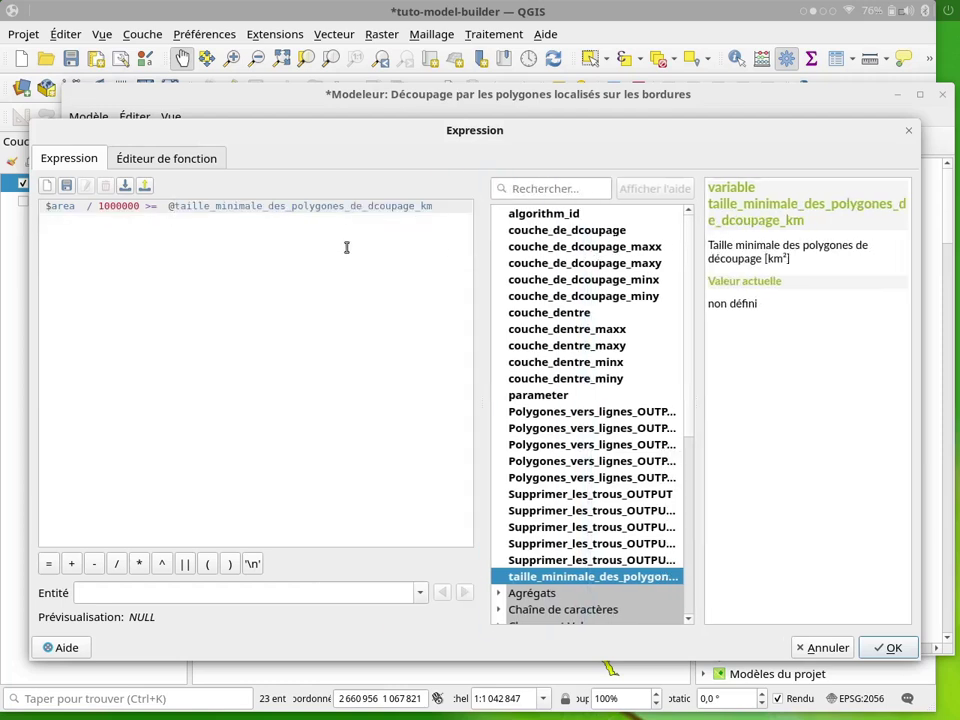
click(889, 647)
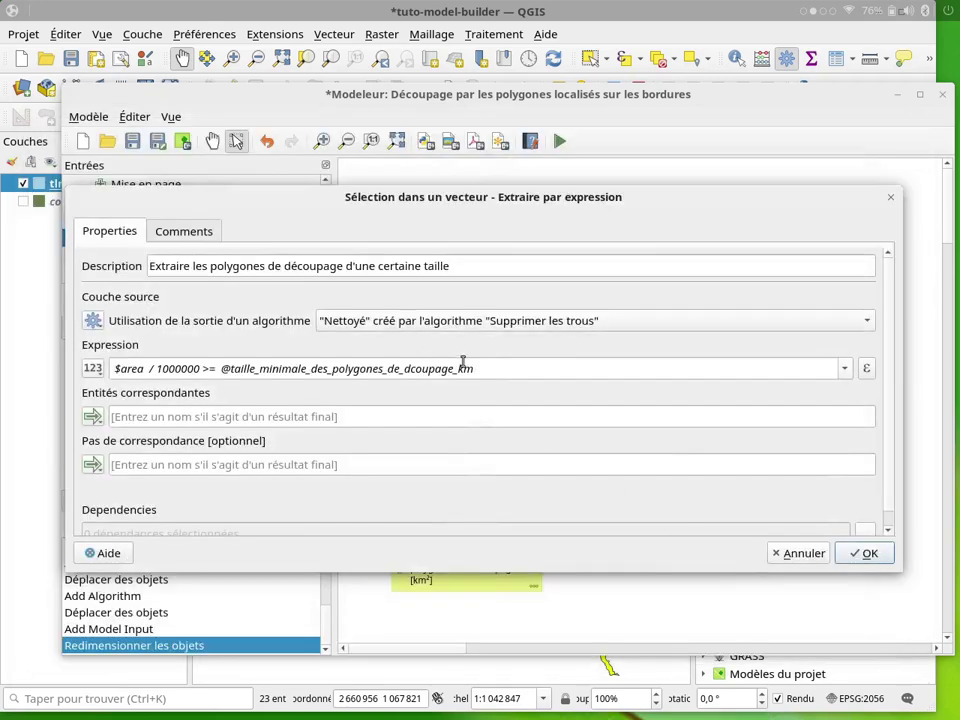
click(868, 555)
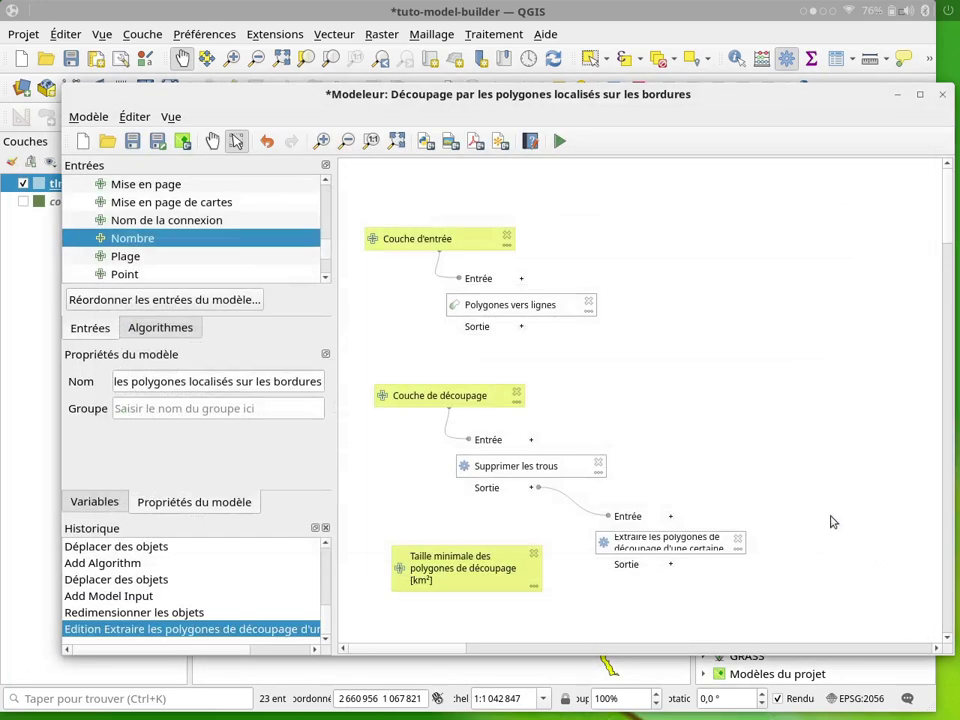
Step: Enlarge the "Extraire les polygones de découpage d'une certaine taille" box downward so its whole label fits
click(671, 546)
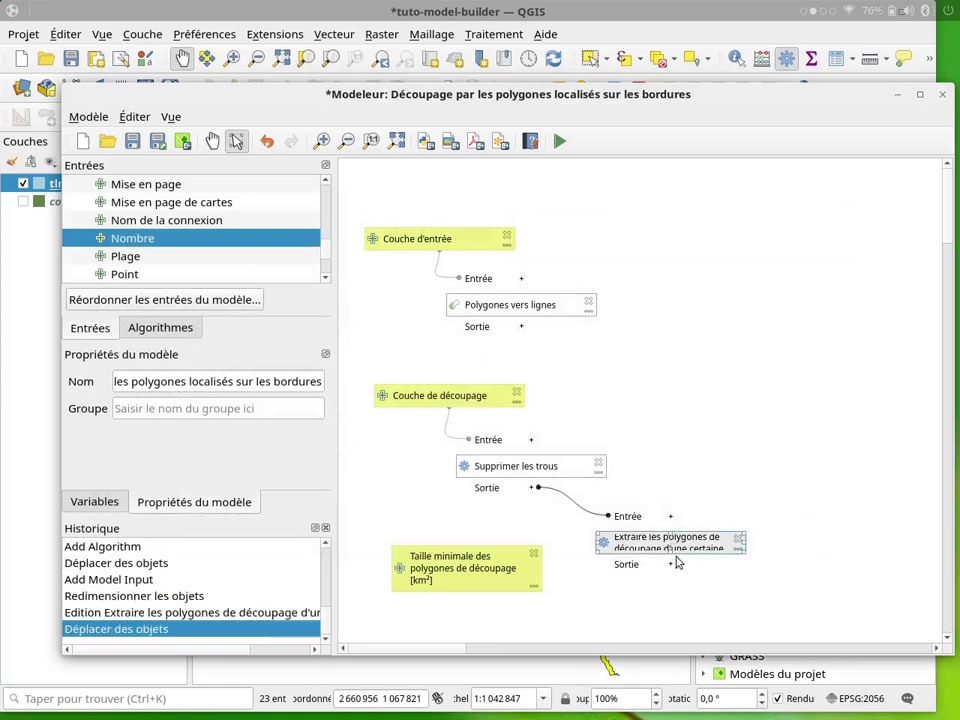
drag(671, 553, 676, 590)
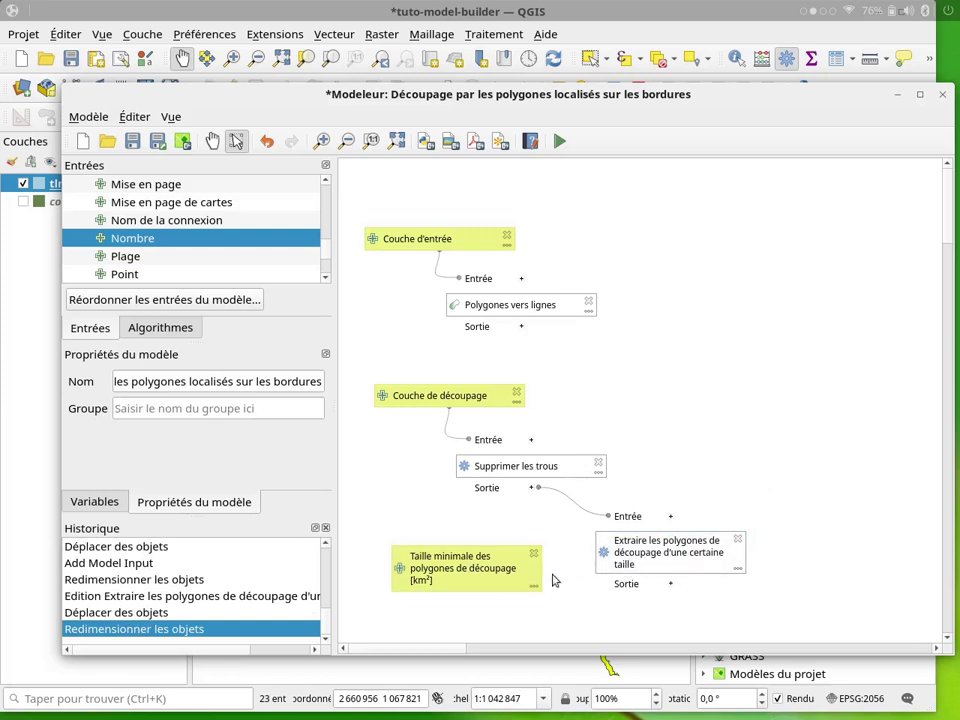
Step: Check how the size extraction's expression refers to the minimum size input, and close its settings without changes
click(654, 561)
click(457, 570)
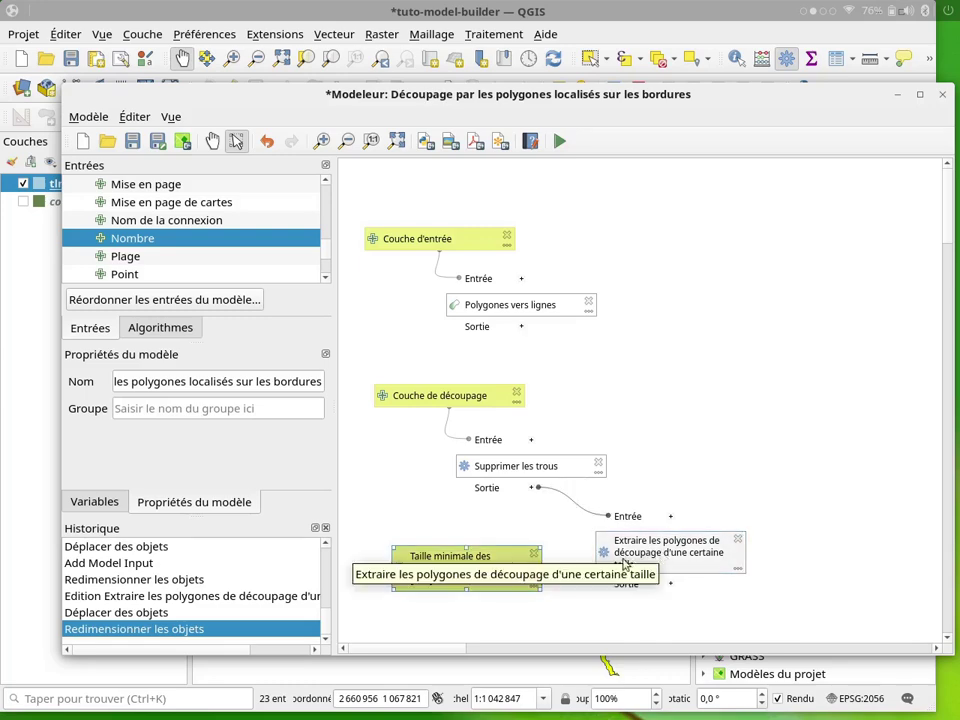
double_click(660, 551)
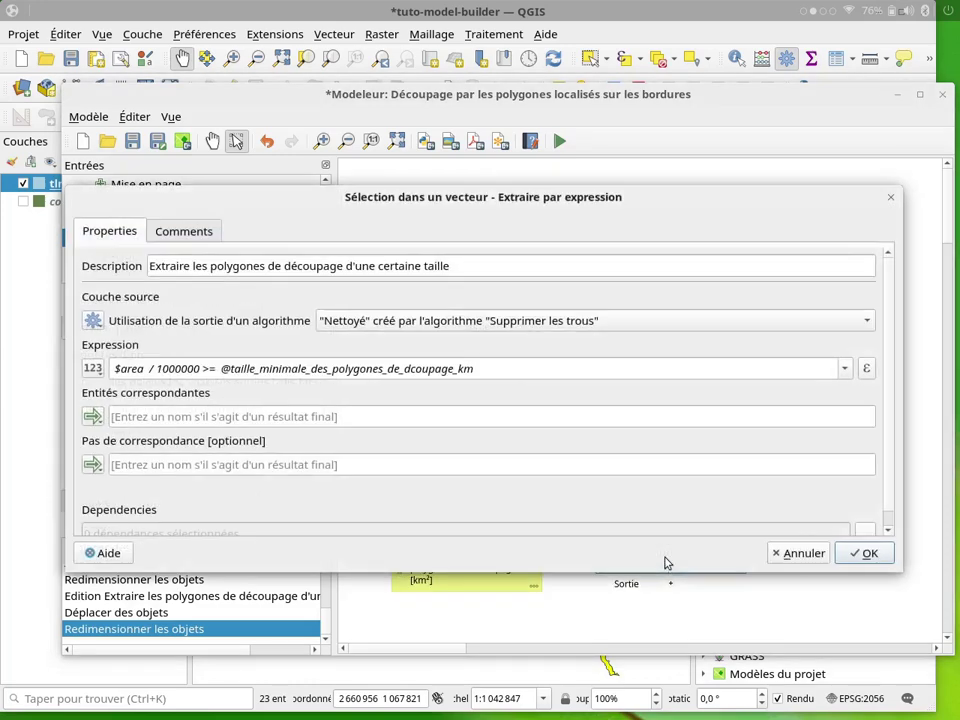
drag(222, 369, 480, 385)
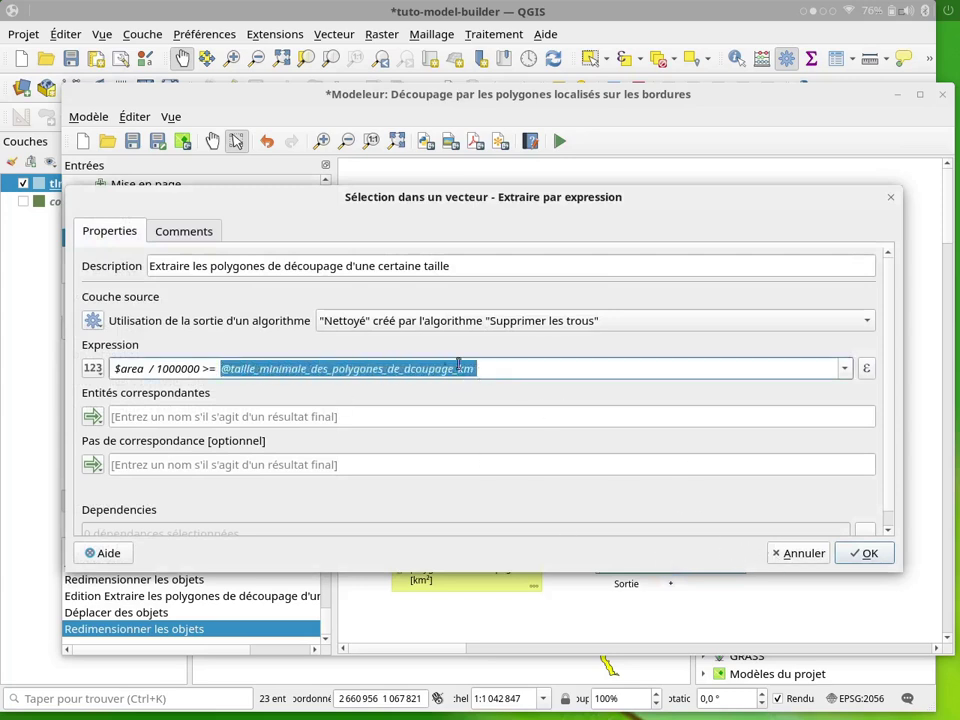
click(795, 556)
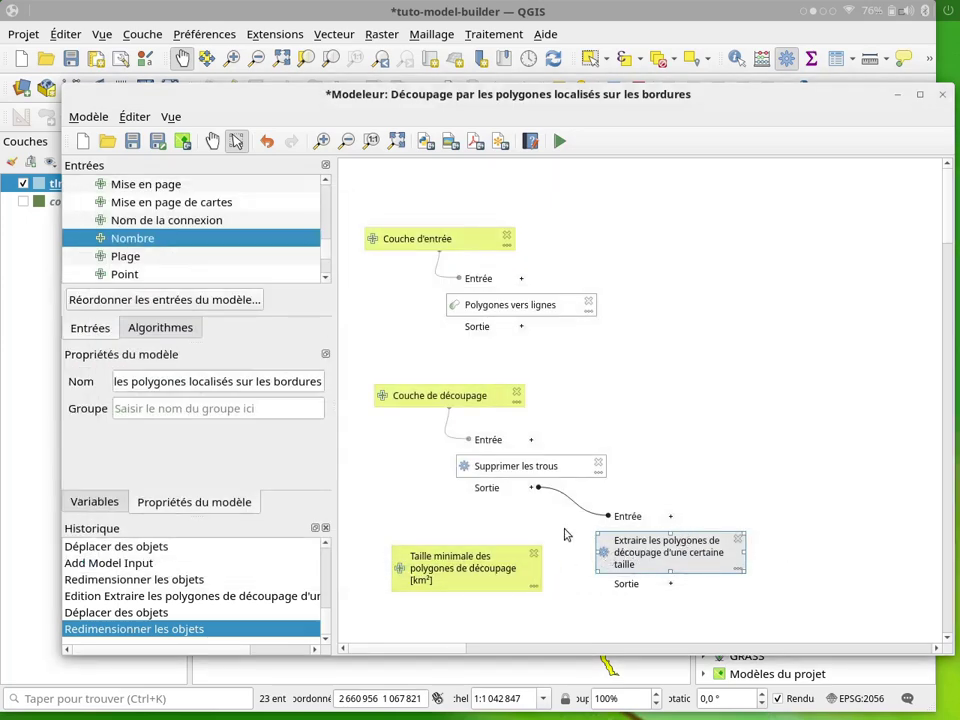
click(676, 471)
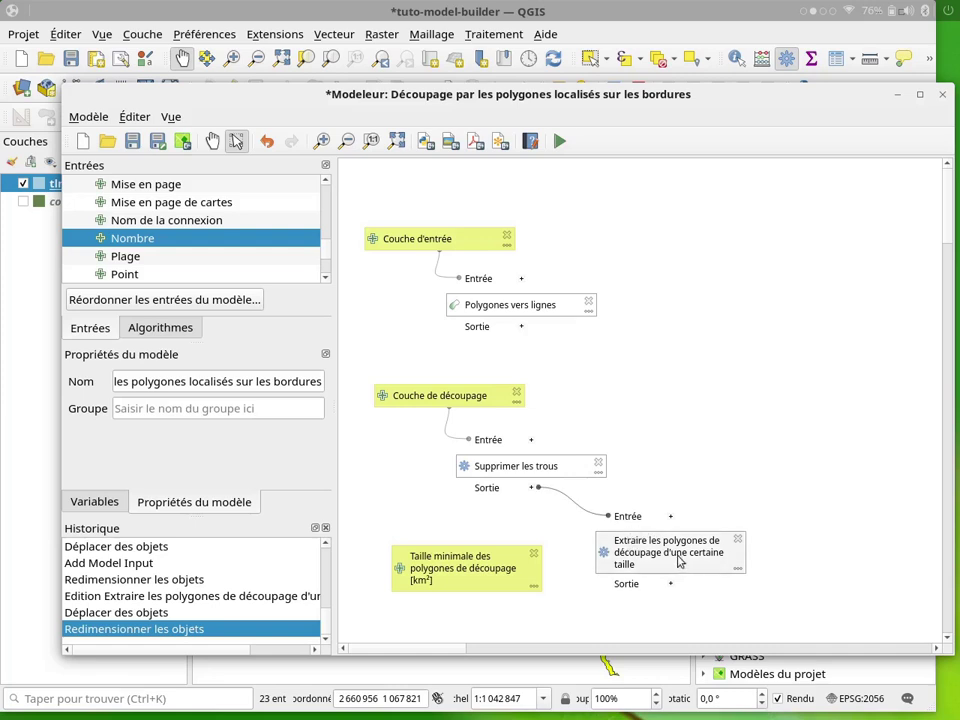
click(524, 310)
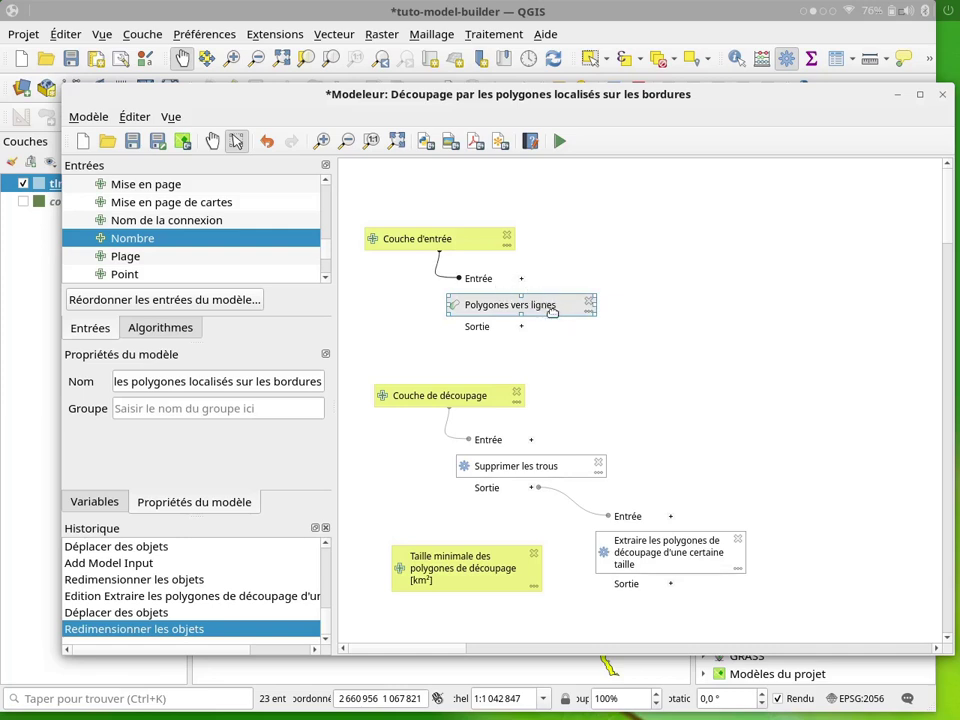
click(661, 390)
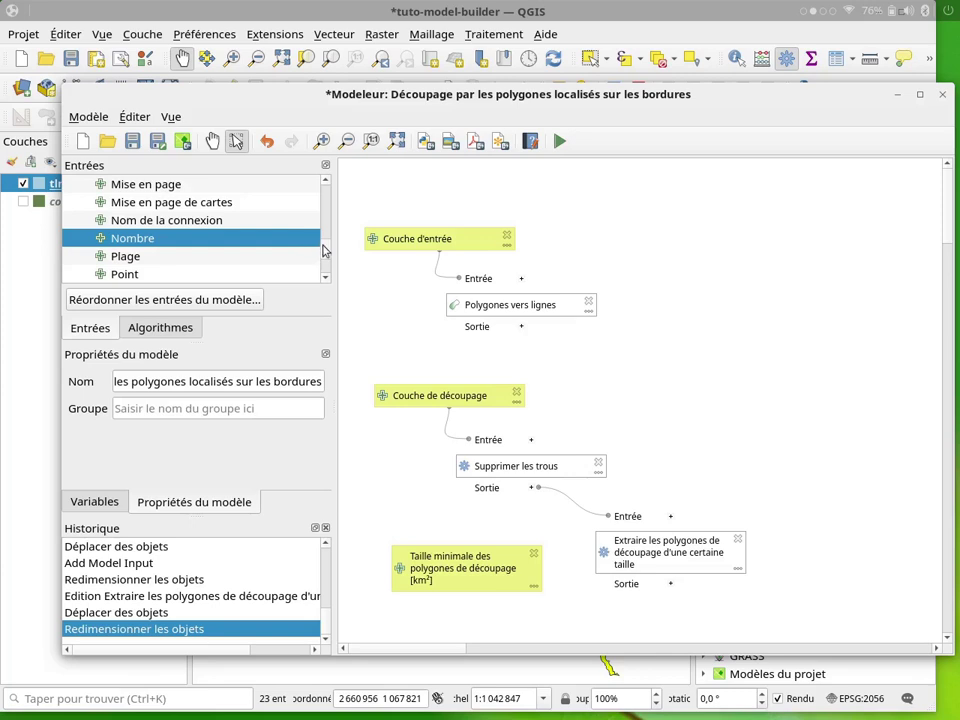
Step: Find the algorithm Extraire par localisation and place it in the model above the size extraction box
click(150, 330)
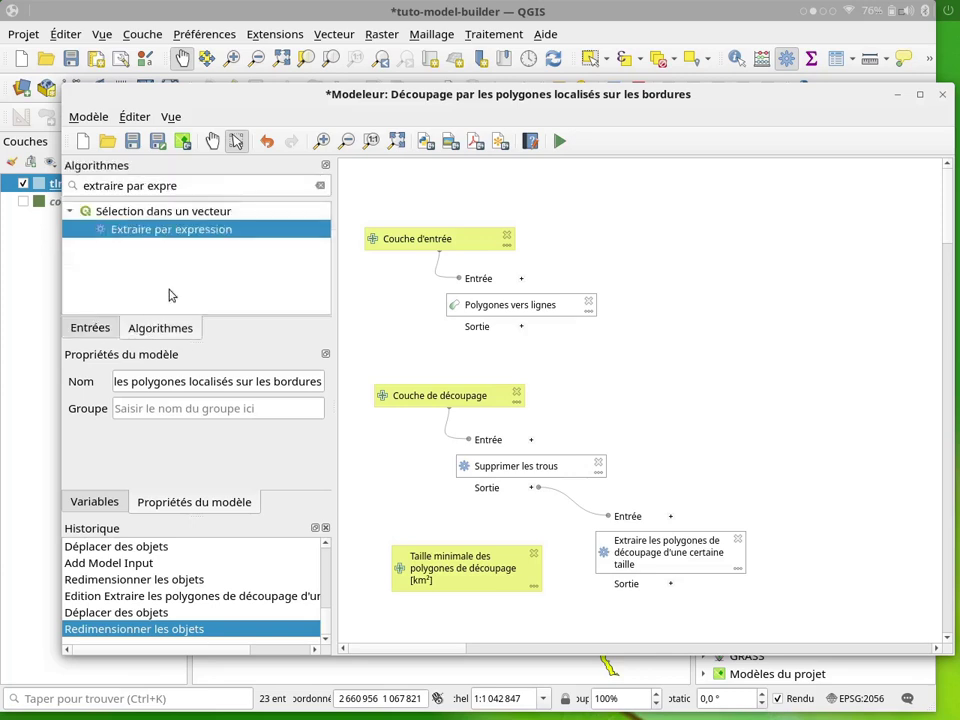
double_click(159, 185)
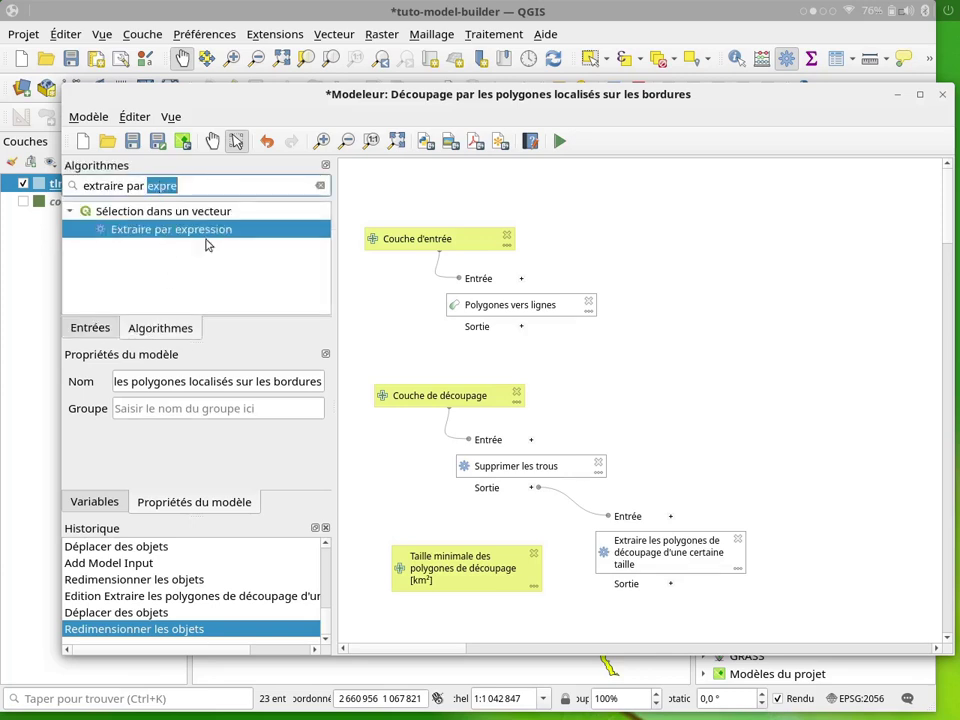
text(loc)
drag(716, 436, 743, 421)
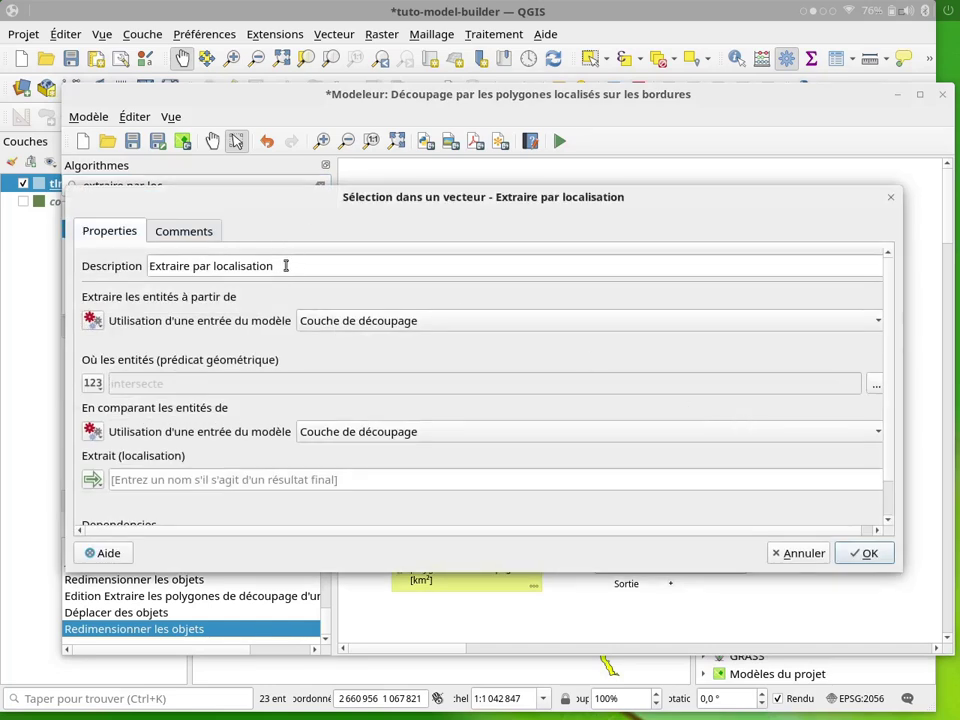
Step: Change the algorithm's description to "Extraire les polygones de découpage qui se trouvent sur les bordures"
drag(285, 266, 195, 266)
text(le)
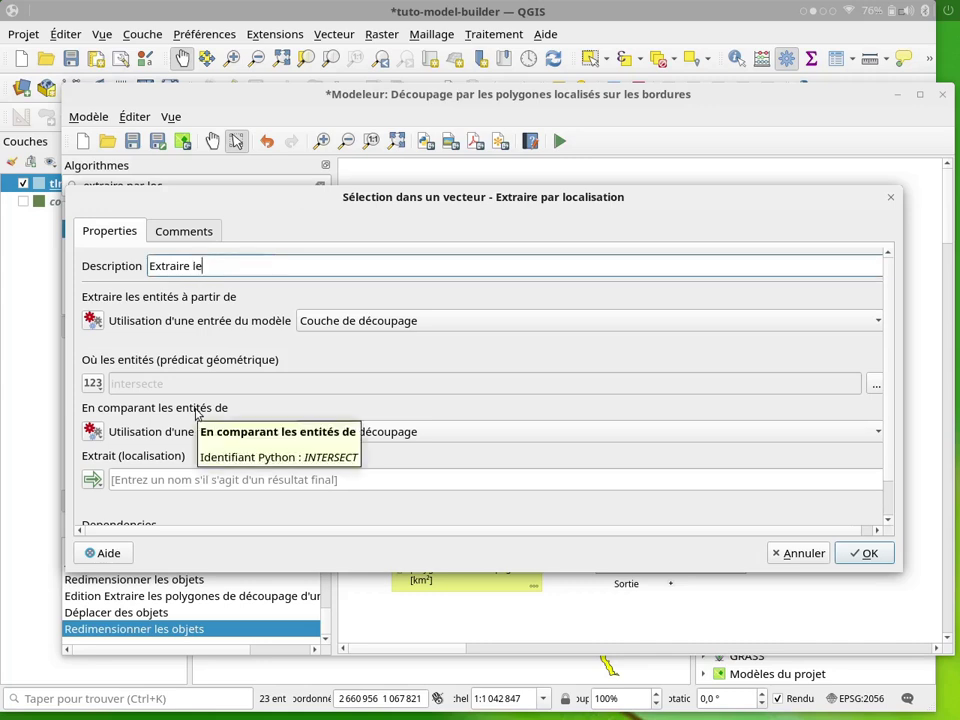
text(s polygones qui se trouvent sur les)
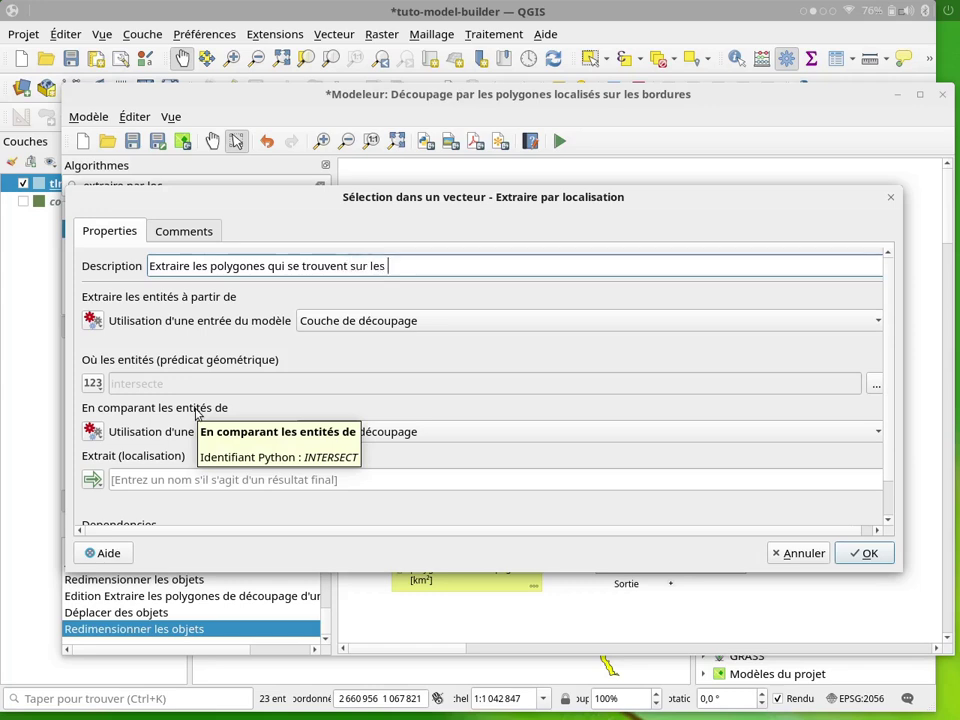
key(BackSpace)
key(BackSpace)
key(BackSpace)
key(BackSpace)
key(BackSpace)
key(BackSpace)
key(BackSpace)
key(BackSpace)
key(BackSpace)
key(BackSpace)
key(BackSpace)
key(BackSpace)
key(BackSpace)
key(BackSpace)
key(BackSpace)
key(BackSpace)
key(BackSpace)
key(BackSpace)
key(BackSpace)
key(BackSpace)
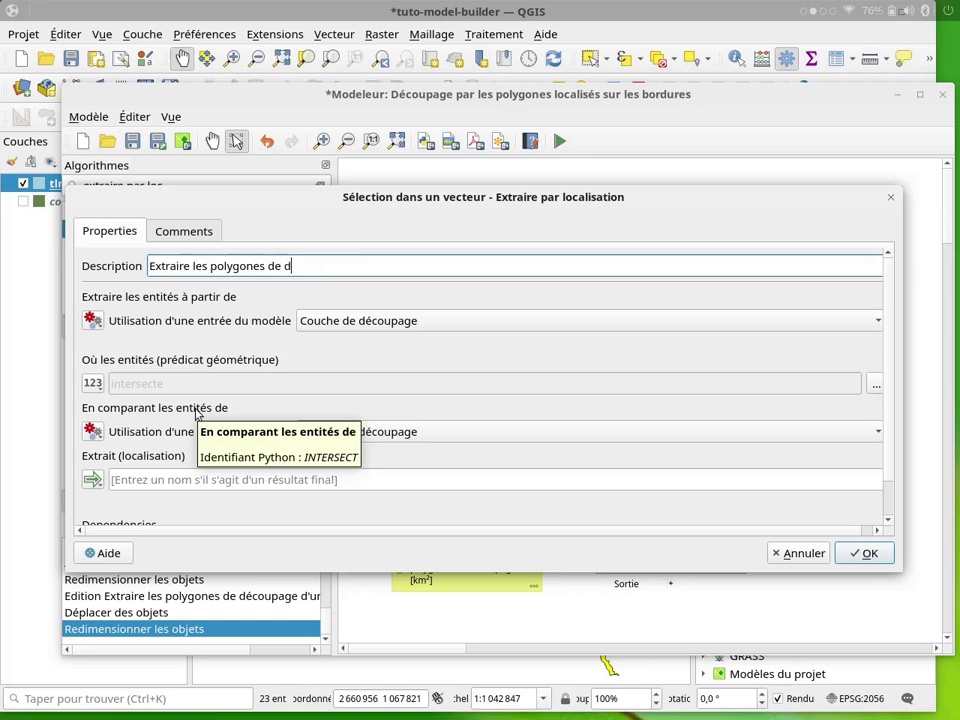
text(éc)
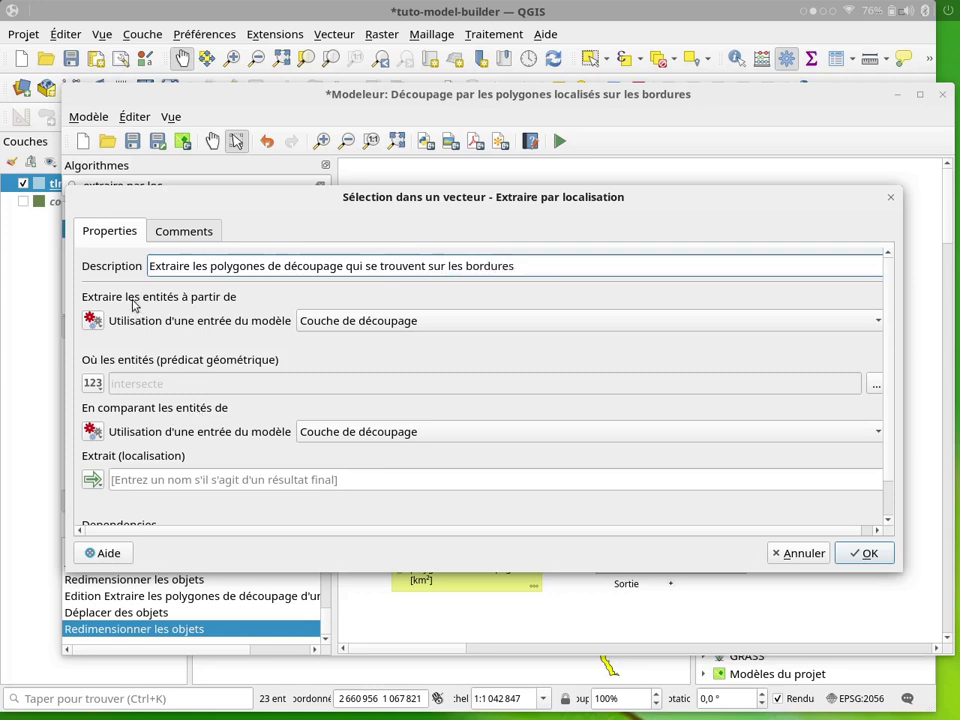
Step: Extract the features from the "Entités correspondantes" output of "Extraire les polygones de découpage d'une certaine taille"
click(349, 330)
click(317, 308)
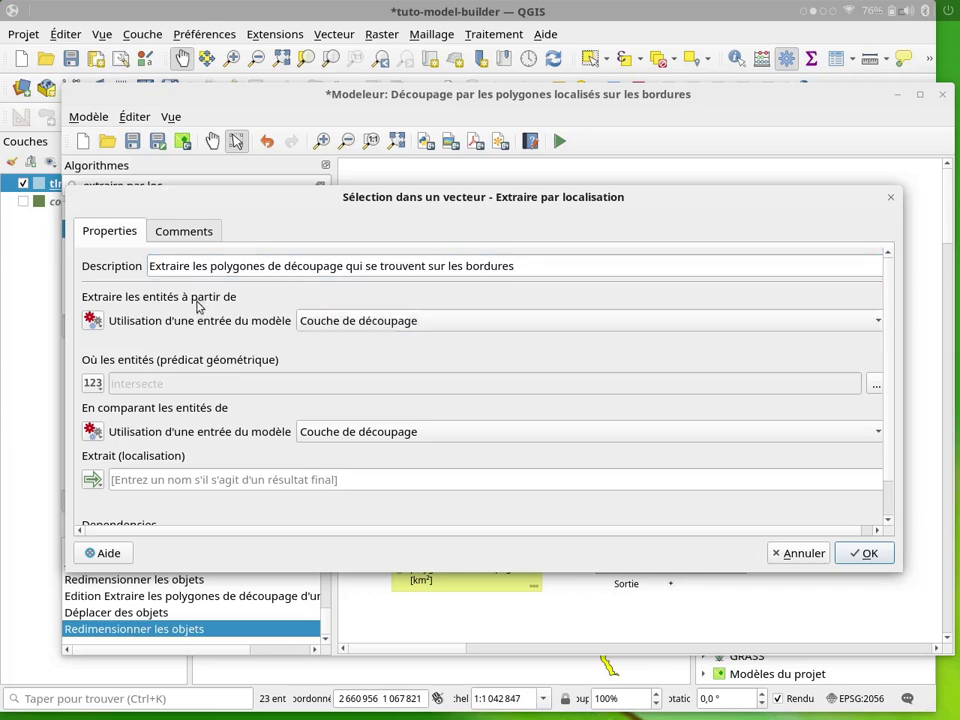
click(91, 320)
click(172, 406)
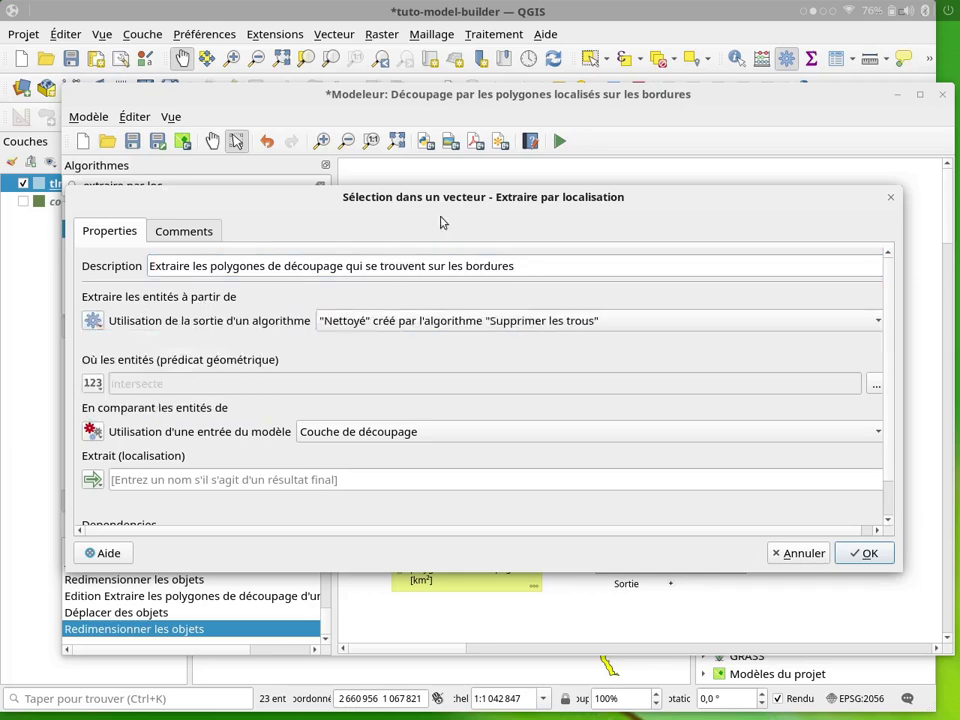
drag(470, 200, 113, 119)
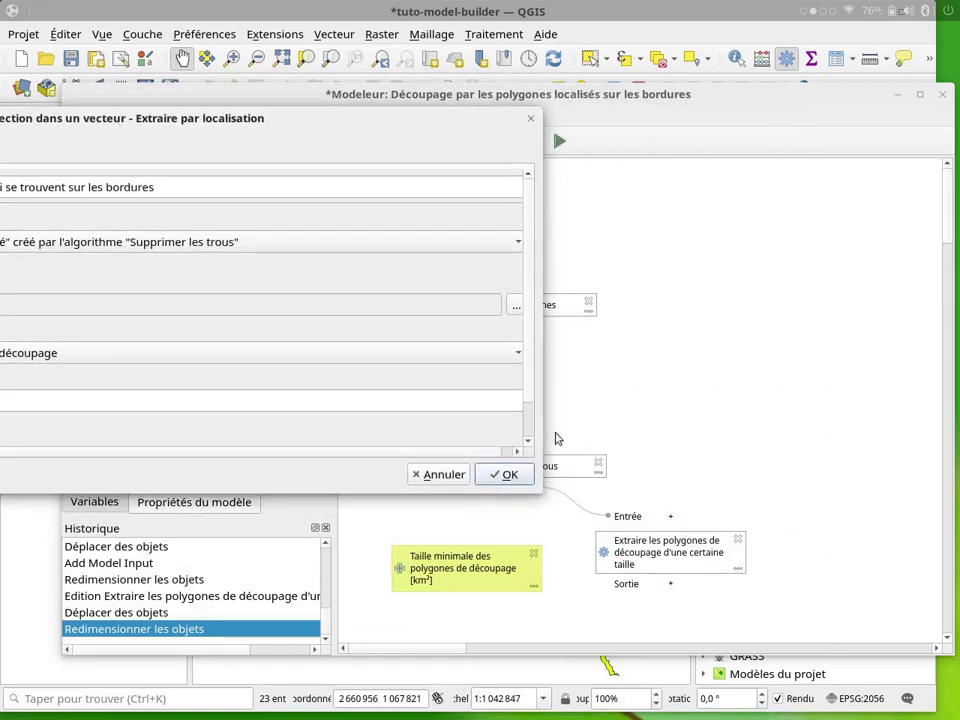
drag(294, 124, 585, 109)
click(520, 237)
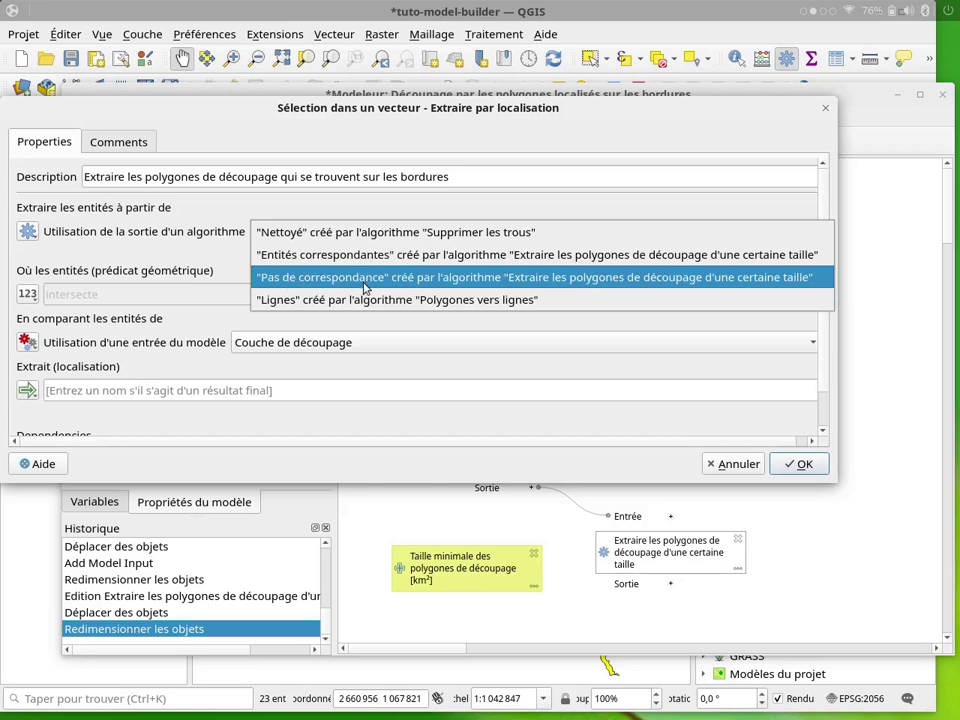
click(320, 257)
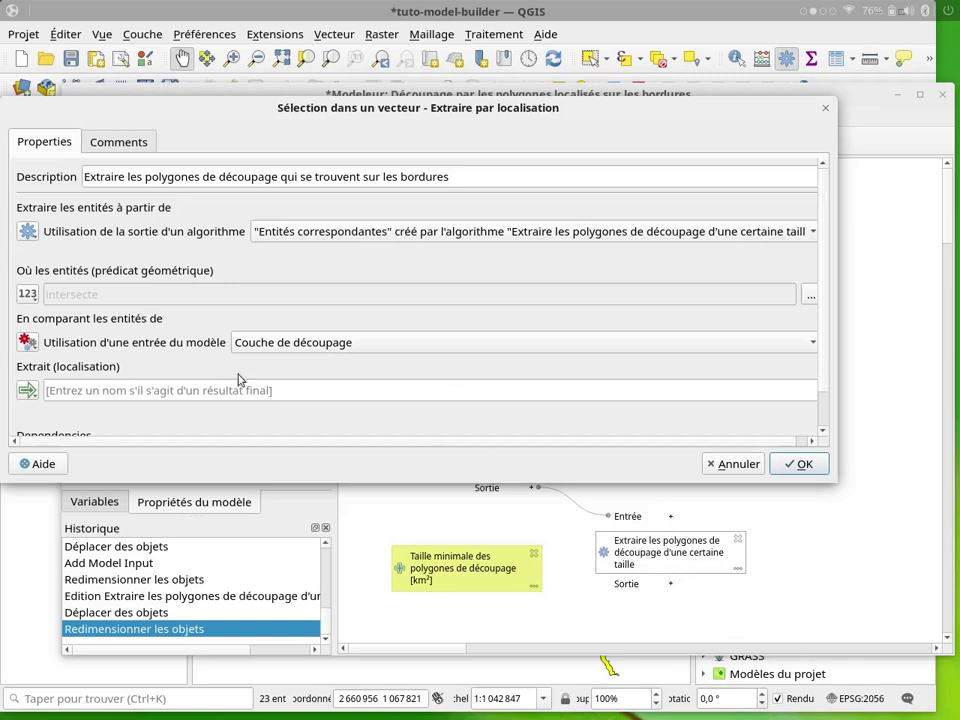
Step: Widen the settings dialog, review the available geometric predicates and keep only intersecte
drag(836, 282, 857, 282)
click(829, 294)
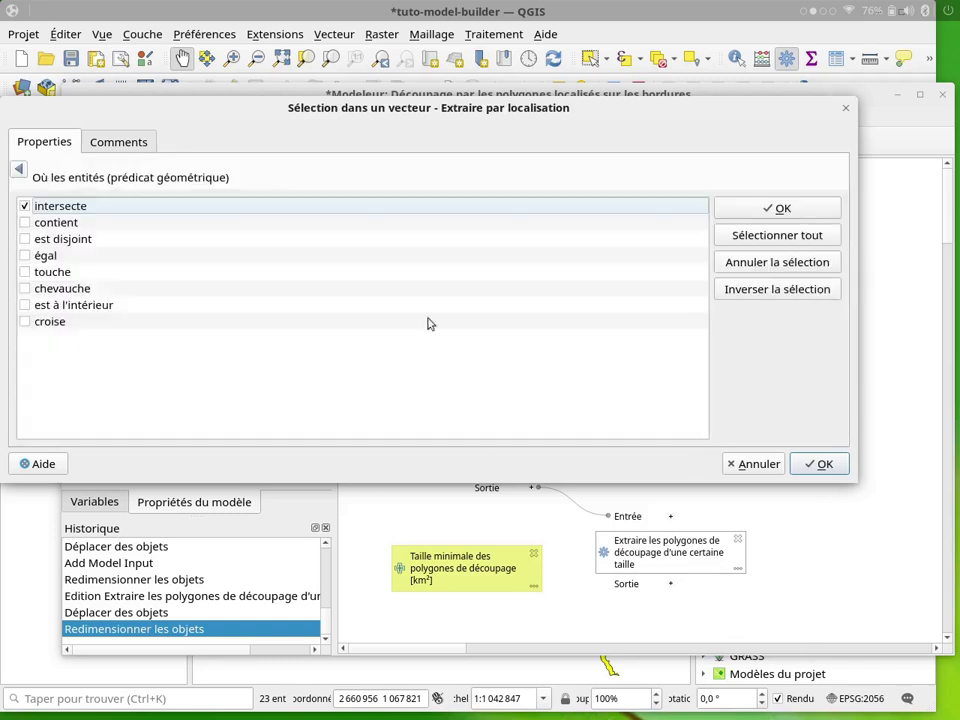
click(75, 208)
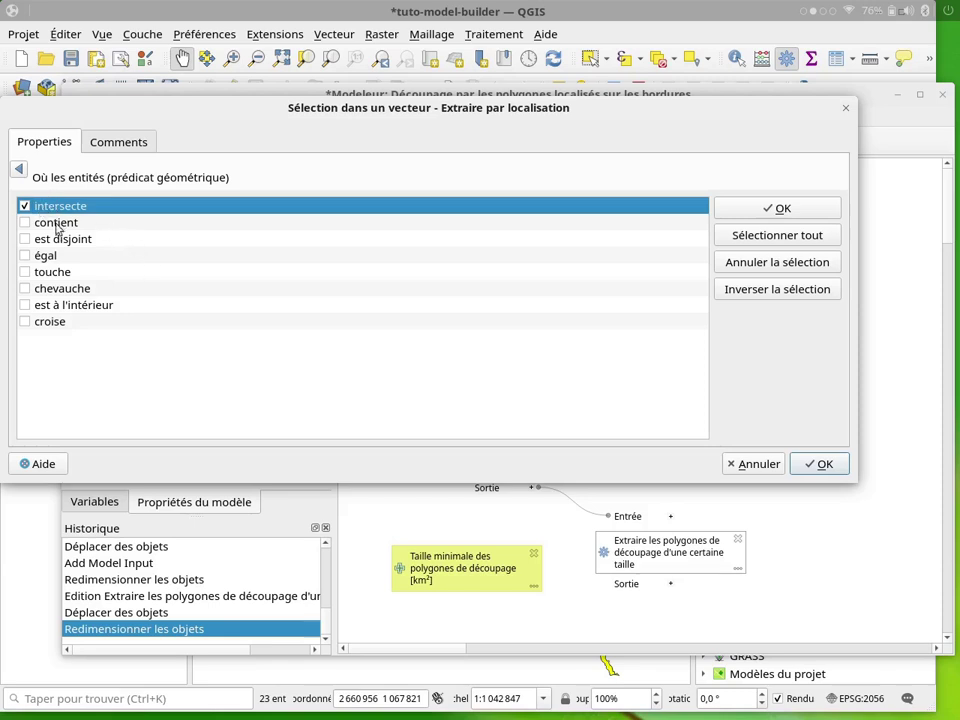
click(20, 170)
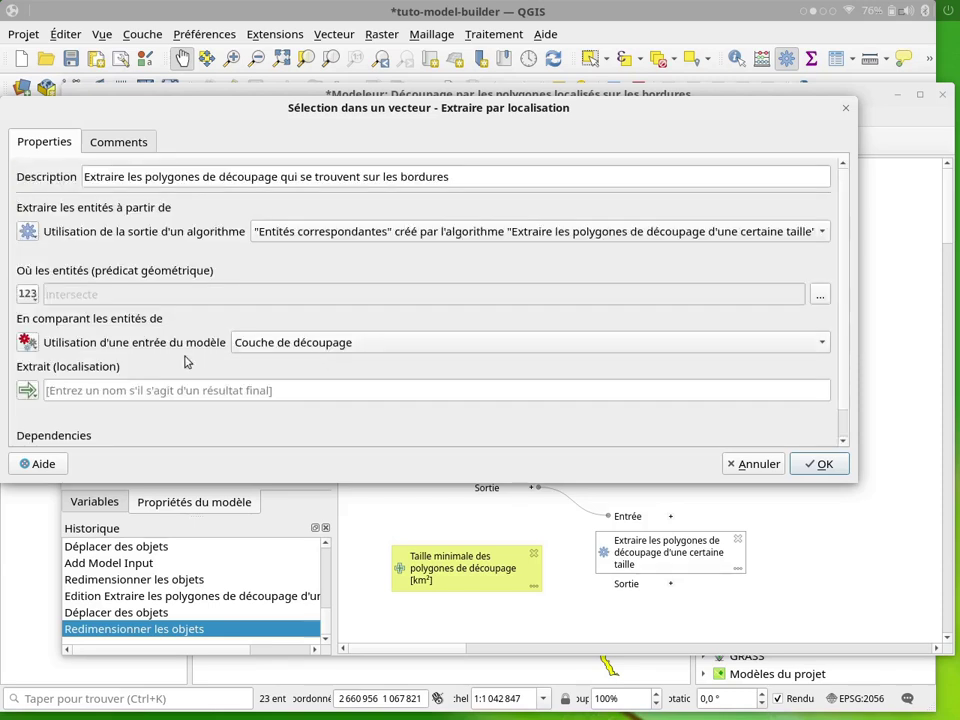
Step: Compare the features with the "Lignes" output of "Polygones vers lignes" and add the extraction algorithm to the model
drag(239, 112, 276, 357)
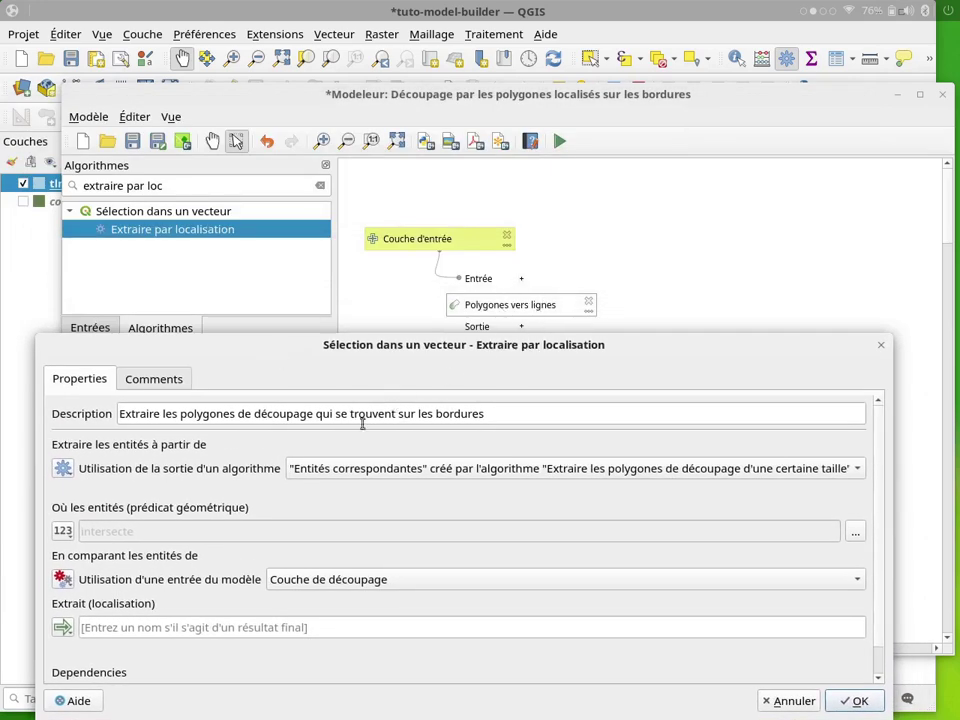
drag(238, 340, 227, 220)
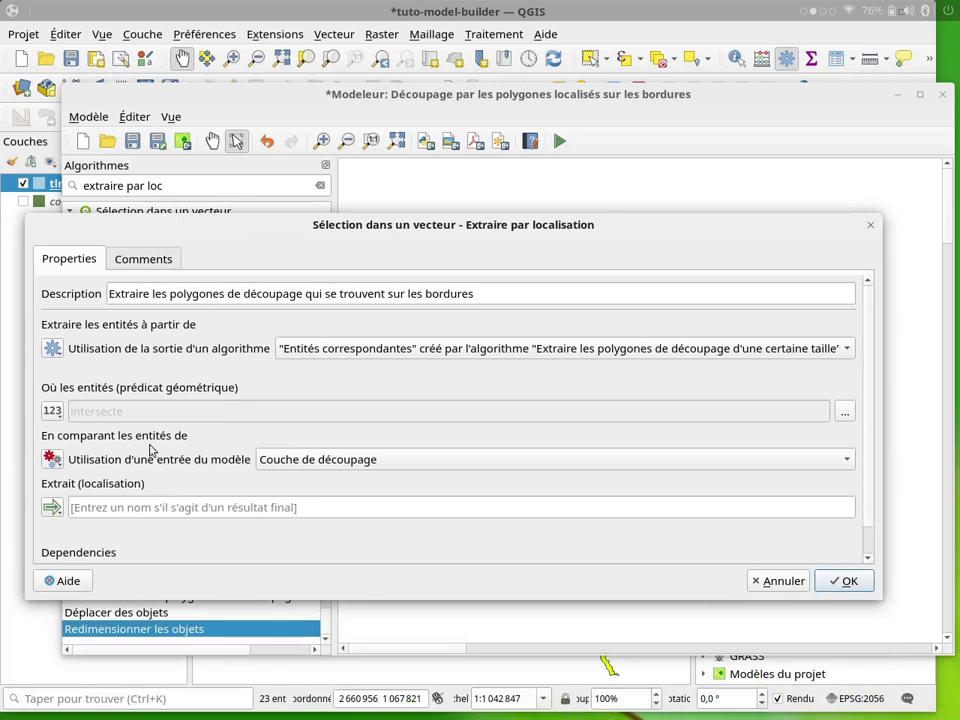
click(62, 461)
click(103, 548)
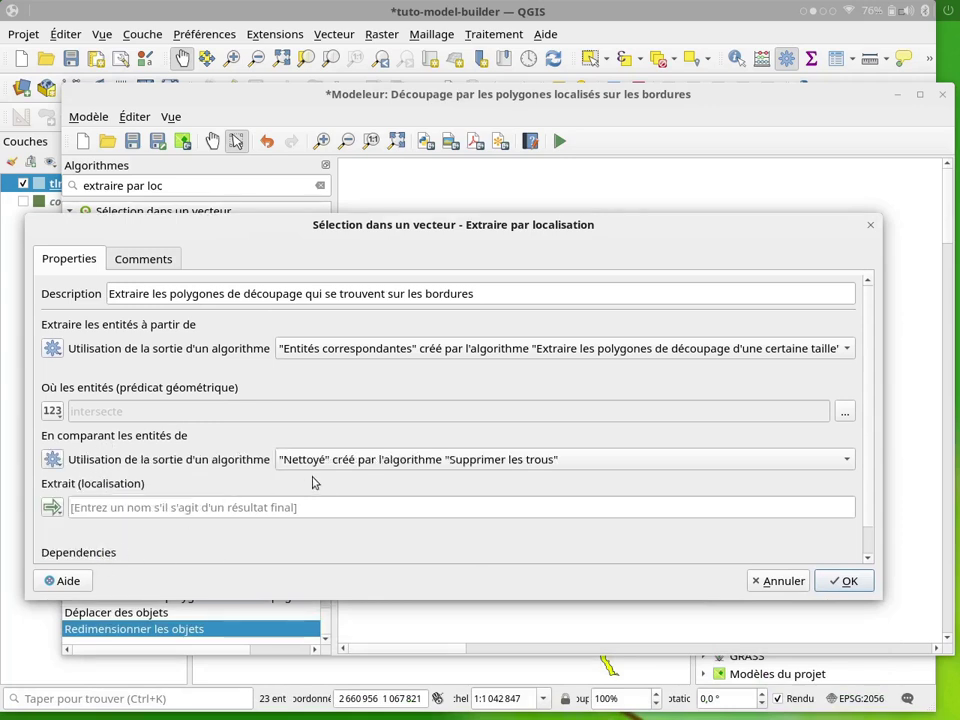
click(343, 463)
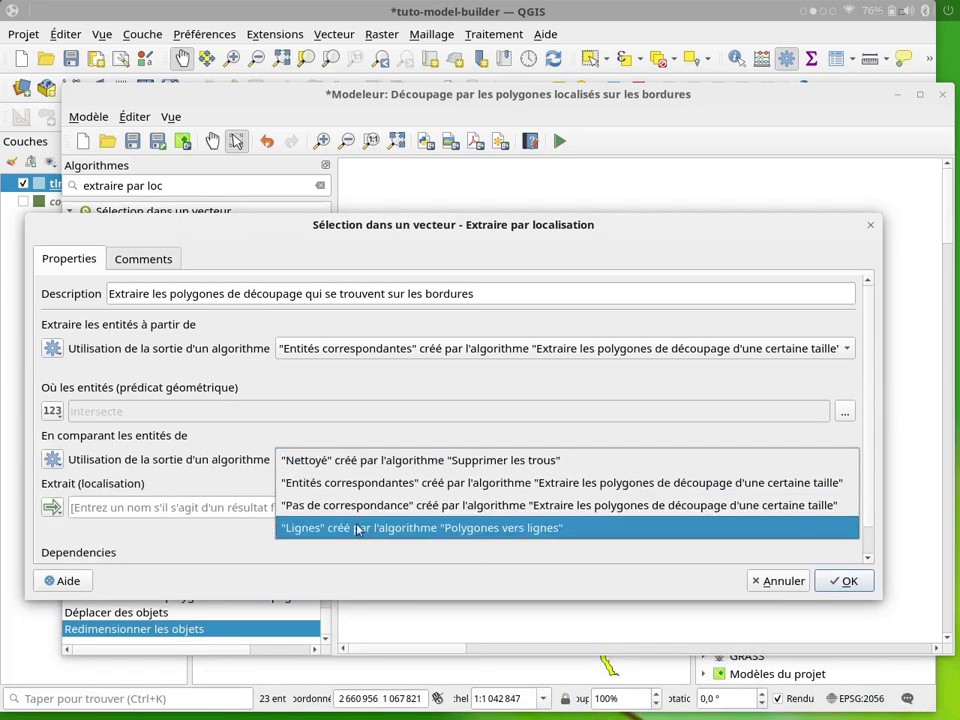
click(513, 535)
click(122, 508)
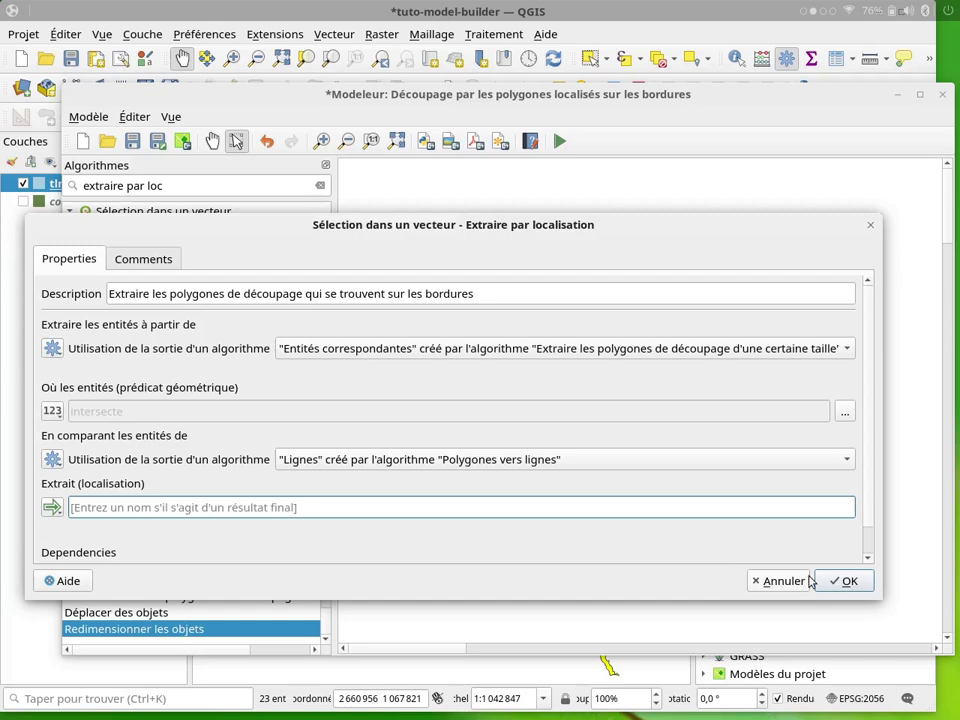
click(843, 581)
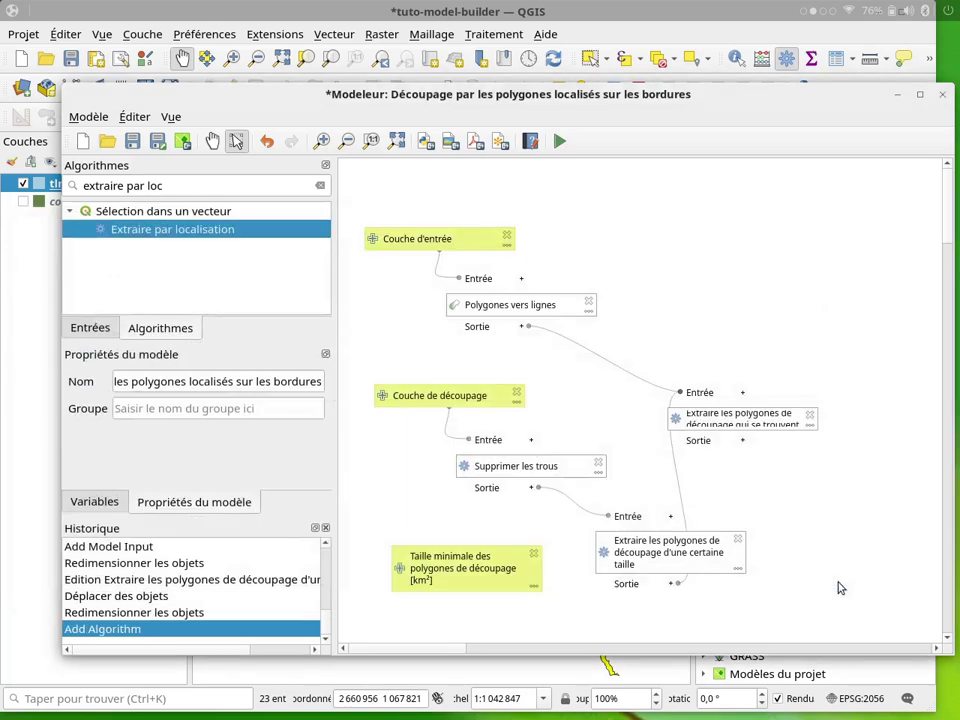
Step: Enlarge the "Extraire les polygones de découpage qui se trouvent sur les bordures" box to fit its text and shift it up beside Couche de découpage
click(733, 419)
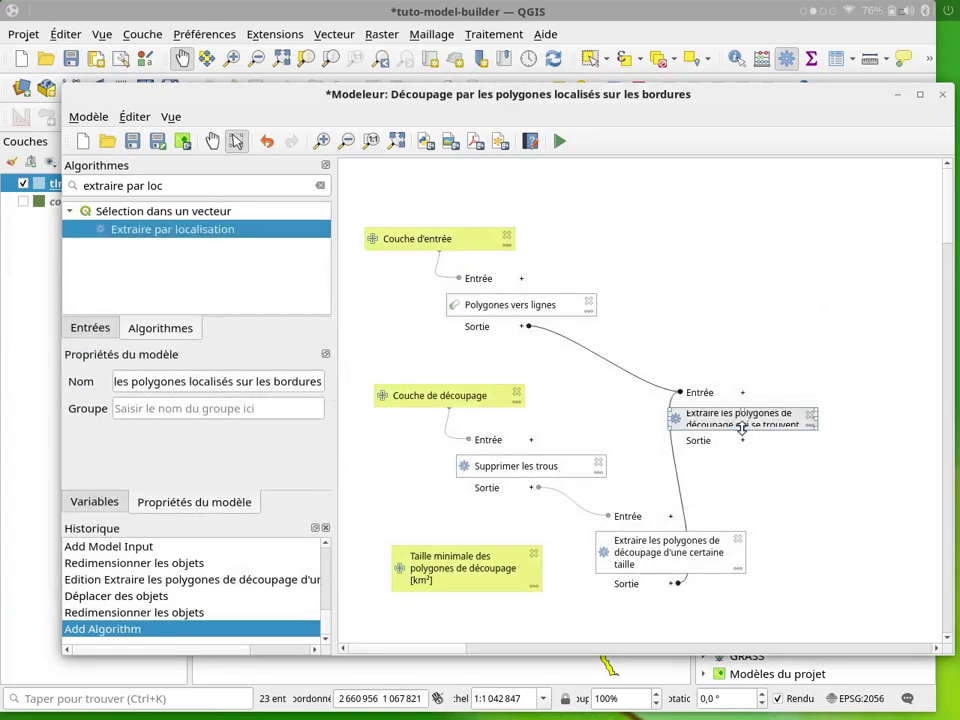
drag(741, 427, 692, 394)
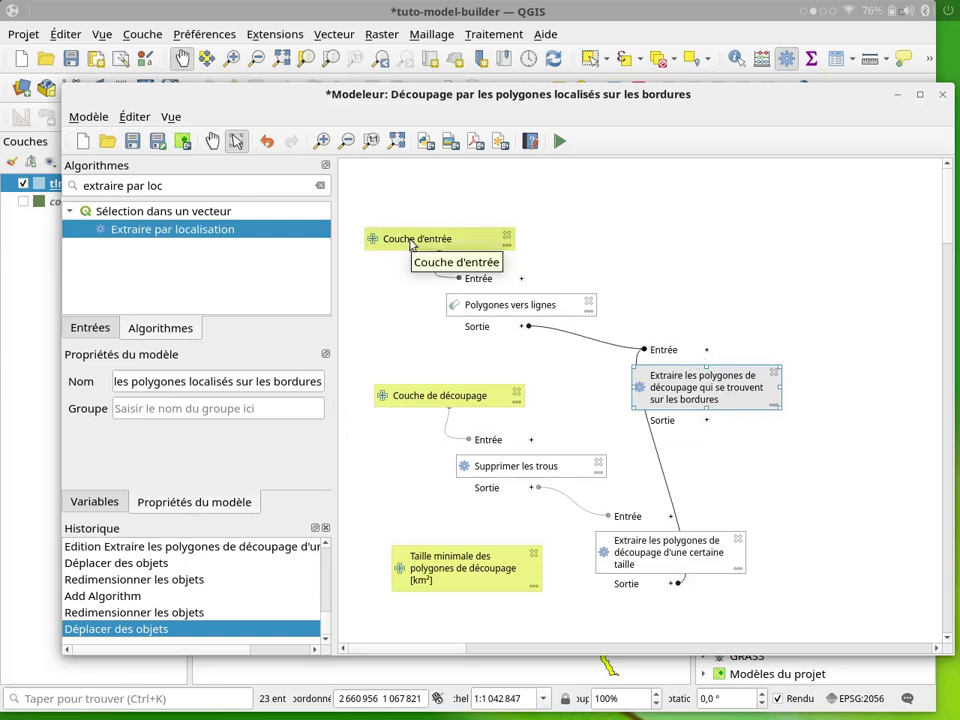
Step: Find the vector overlay algorithm Différence and open its settings to add it to the model
click(112, 185)
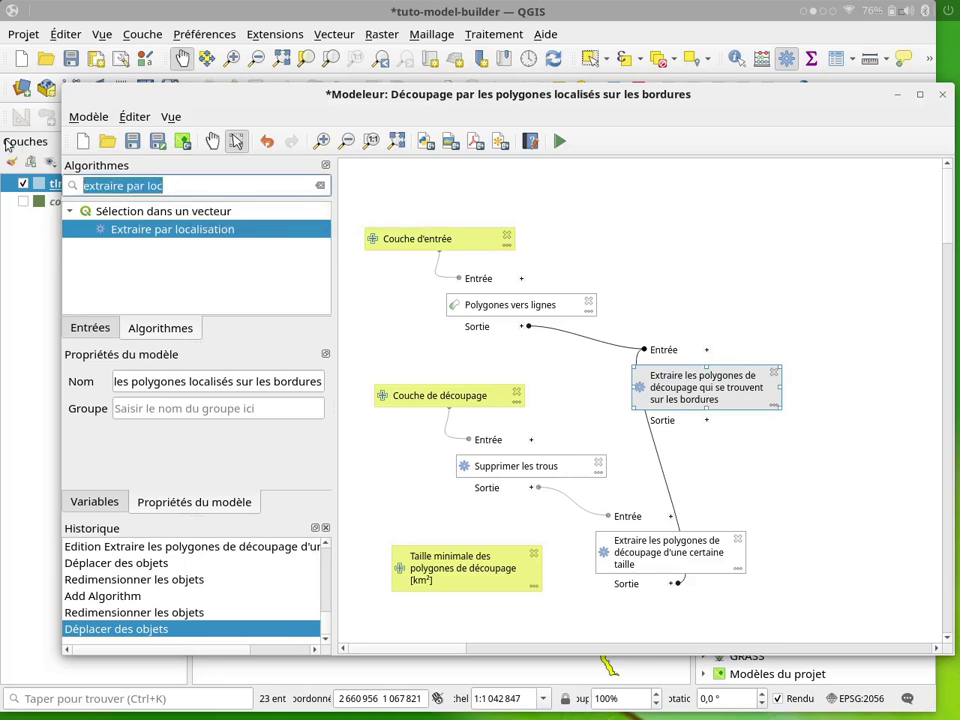
text(diff)
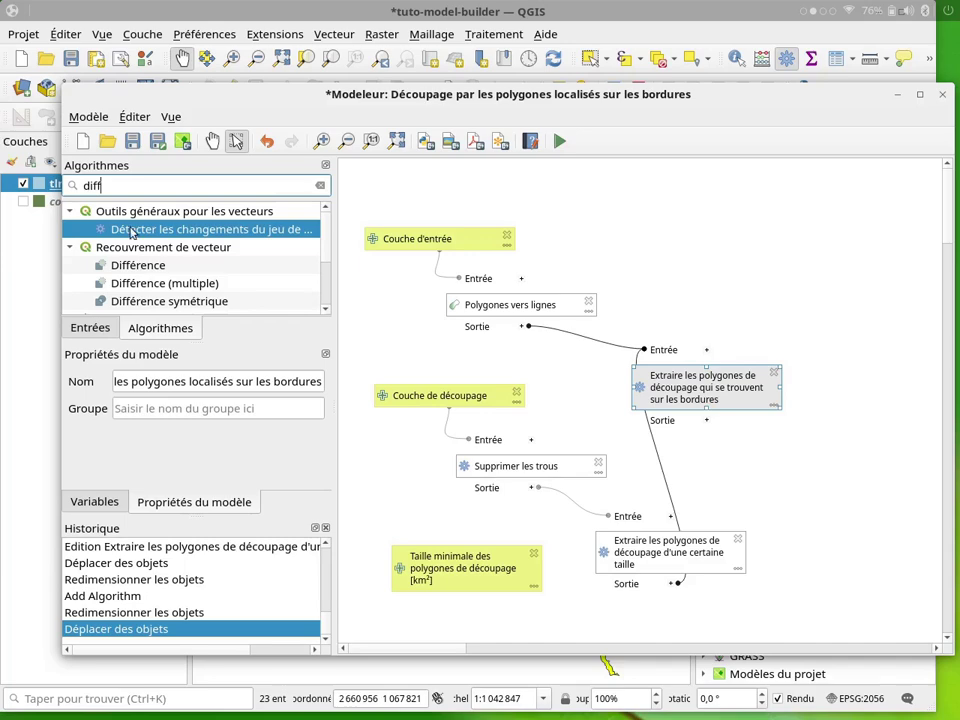
click(137, 268)
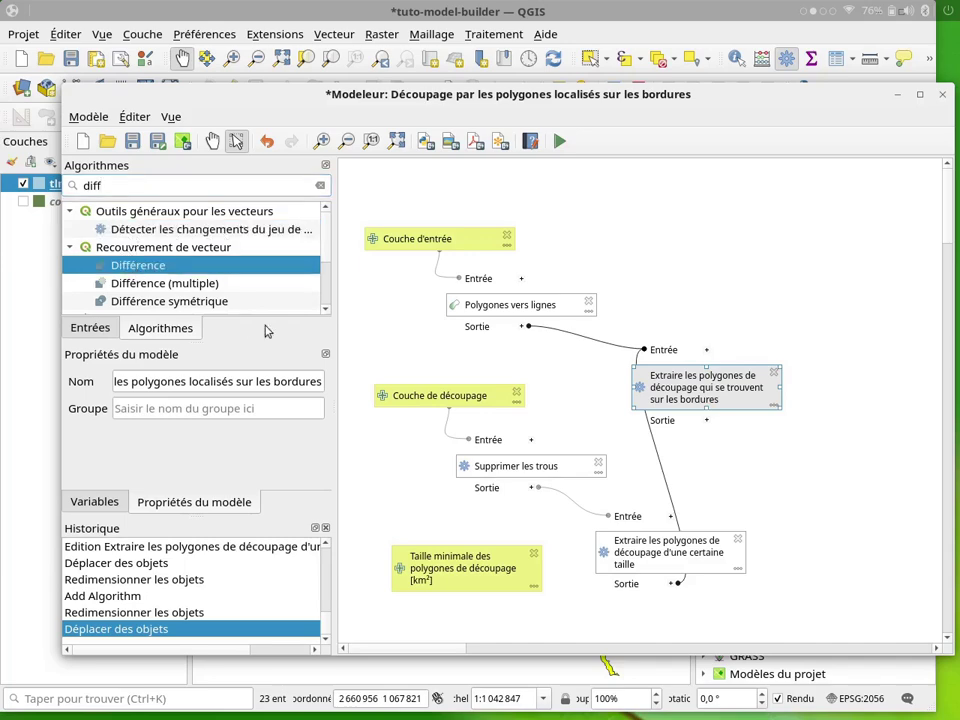
double_click(157, 268)
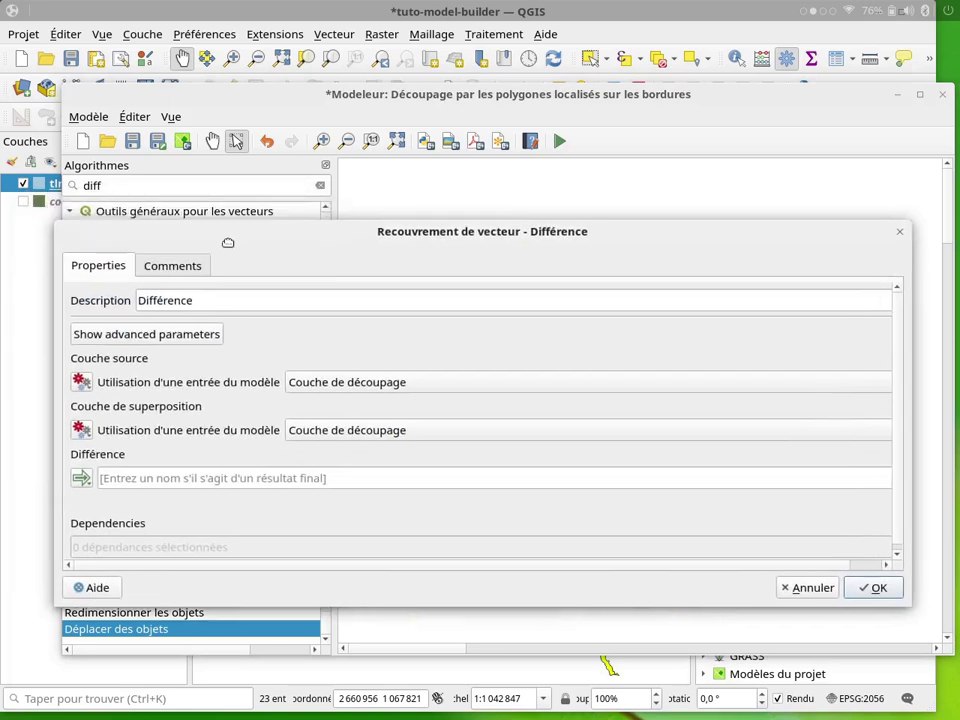
Step: Change the Différence algorithm's description to "Couper les polygones avec les polygones de découpage nettoyés"
drag(216, 296, 138, 299)
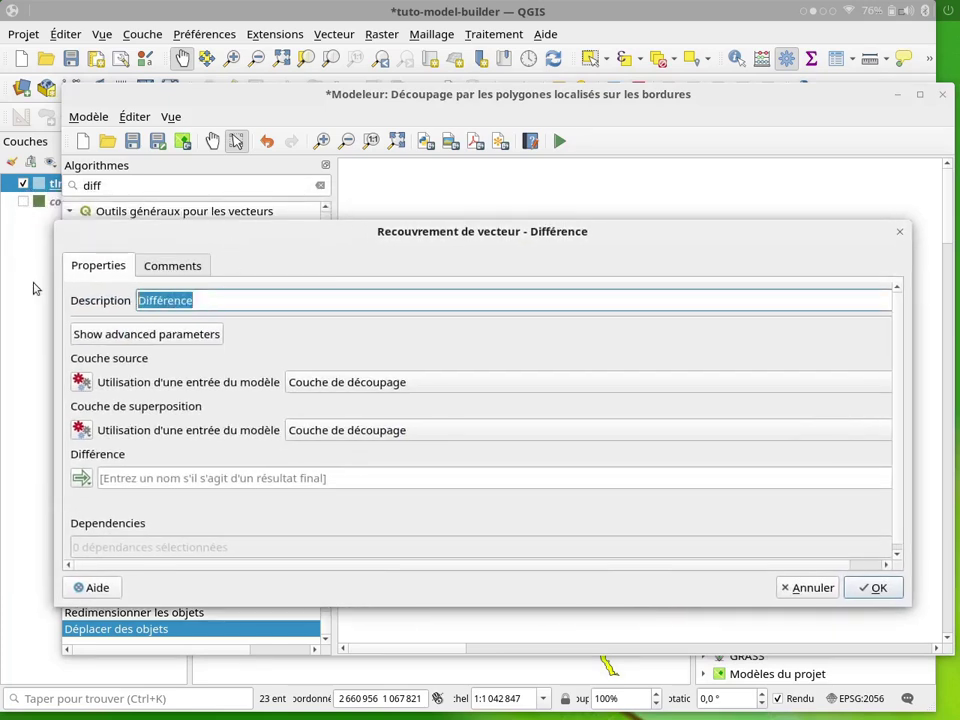
text(C)
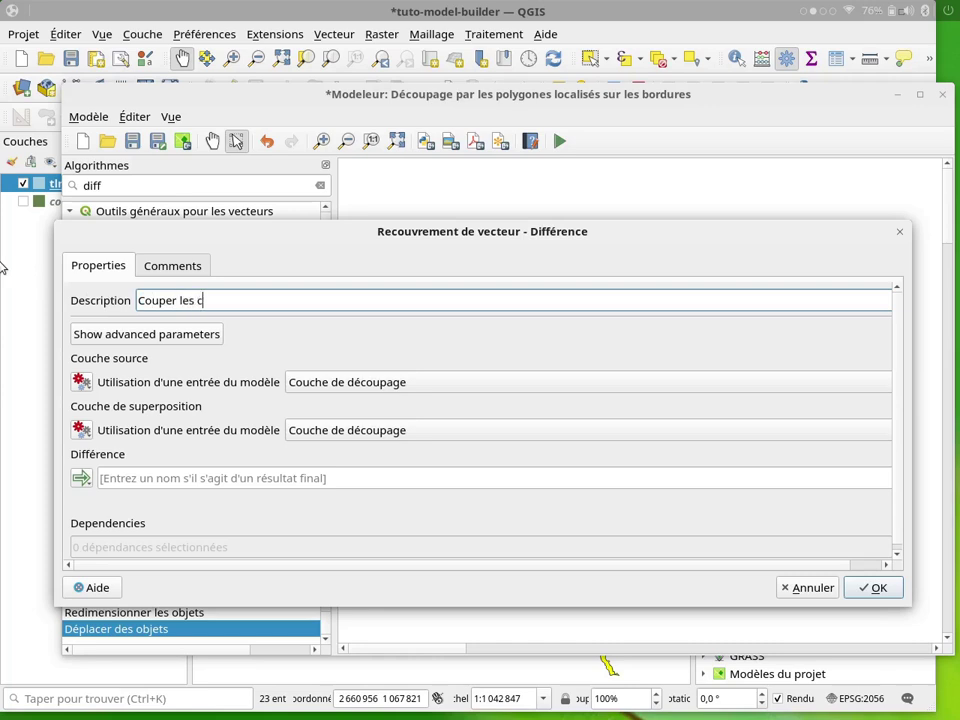
text(ouper les pyolg)
text(gones avec les po)
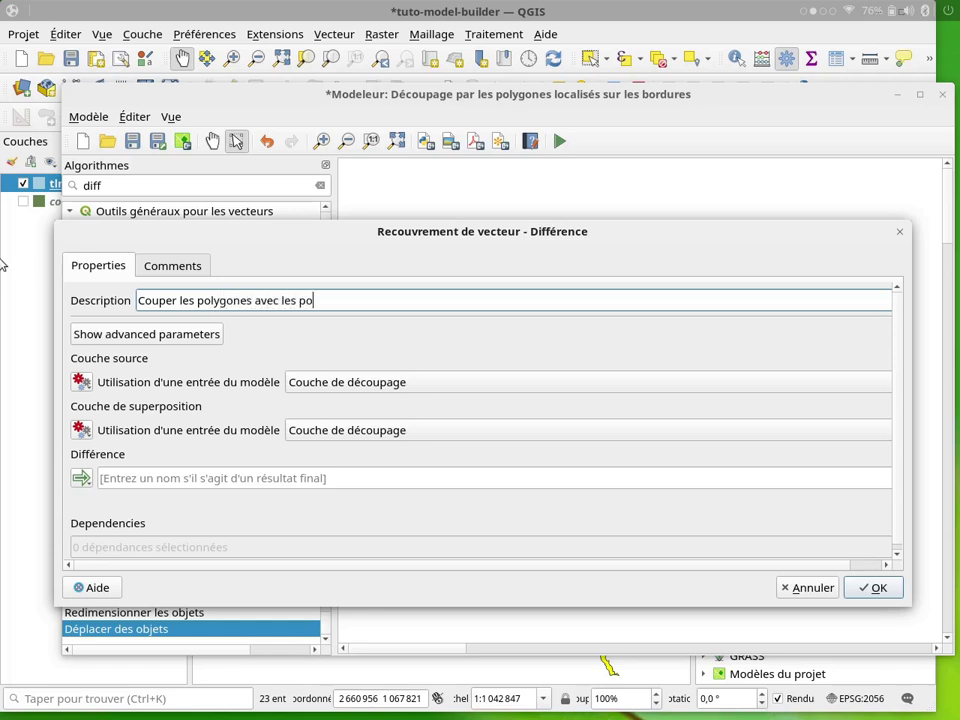
text(lygones de découpag)
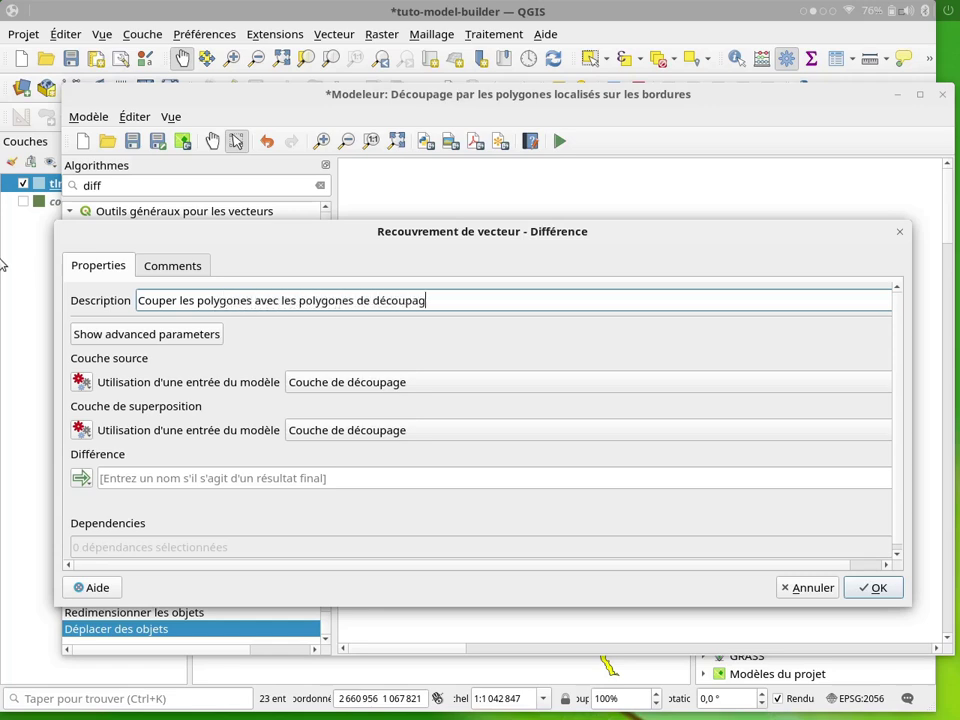
text(e nettoyés)
drag(278, 228, 15, 157)
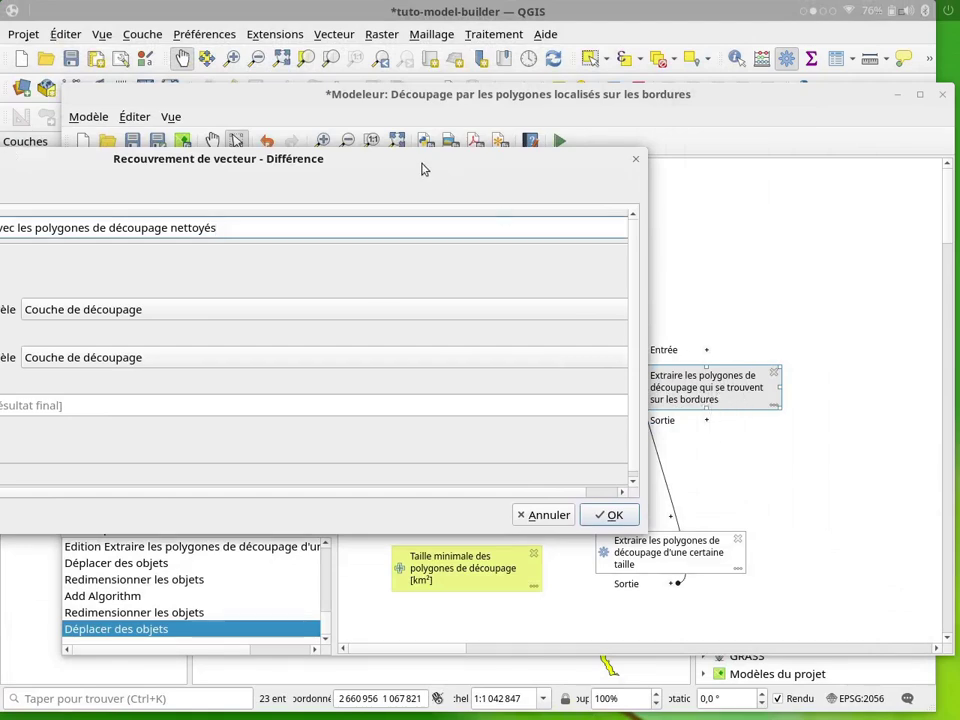
drag(414, 161, 656, 154)
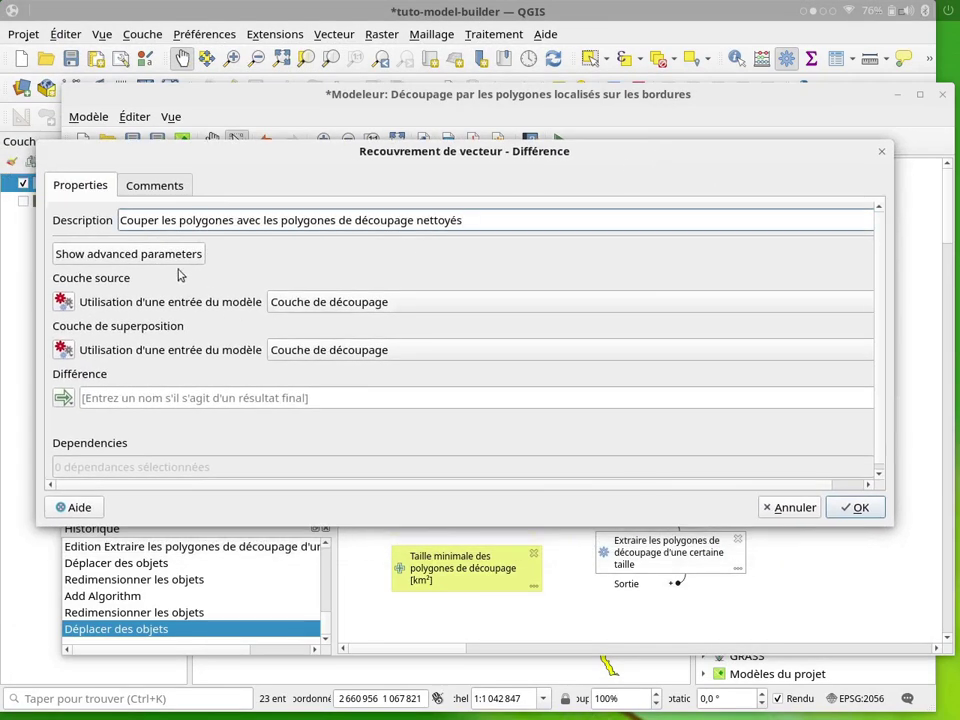
click(62, 302)
click(110, 390)
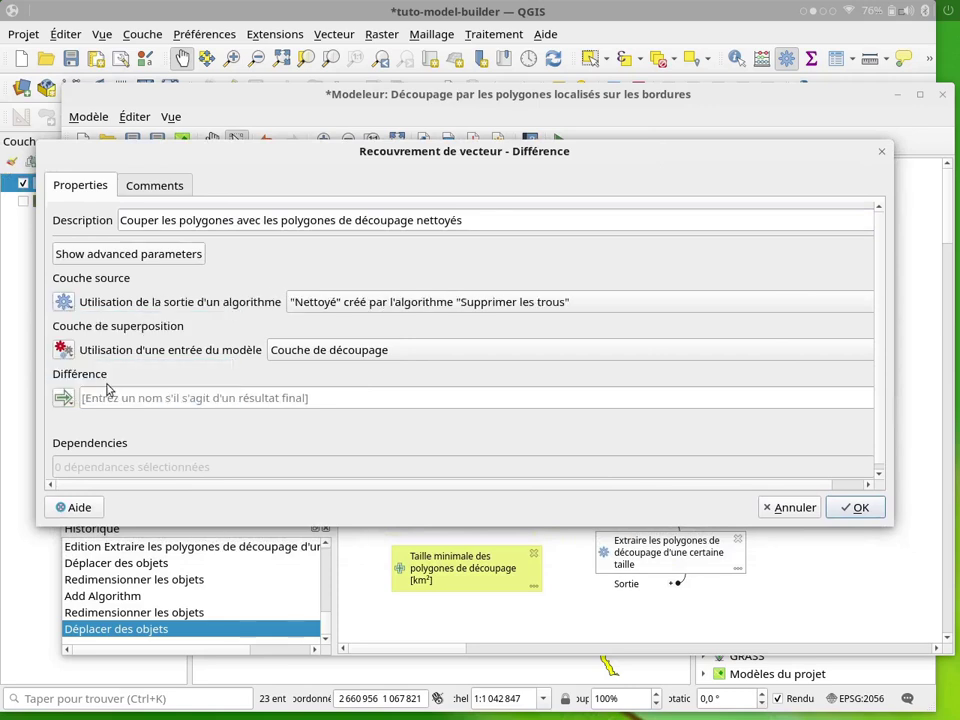
click(343, 304)
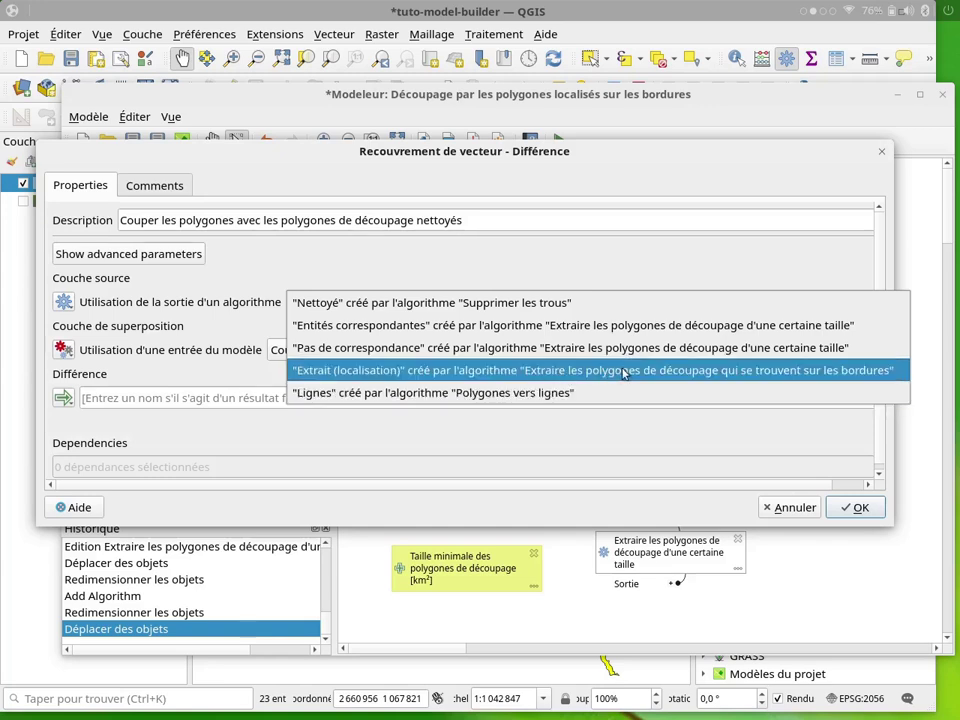
click(731, 372)
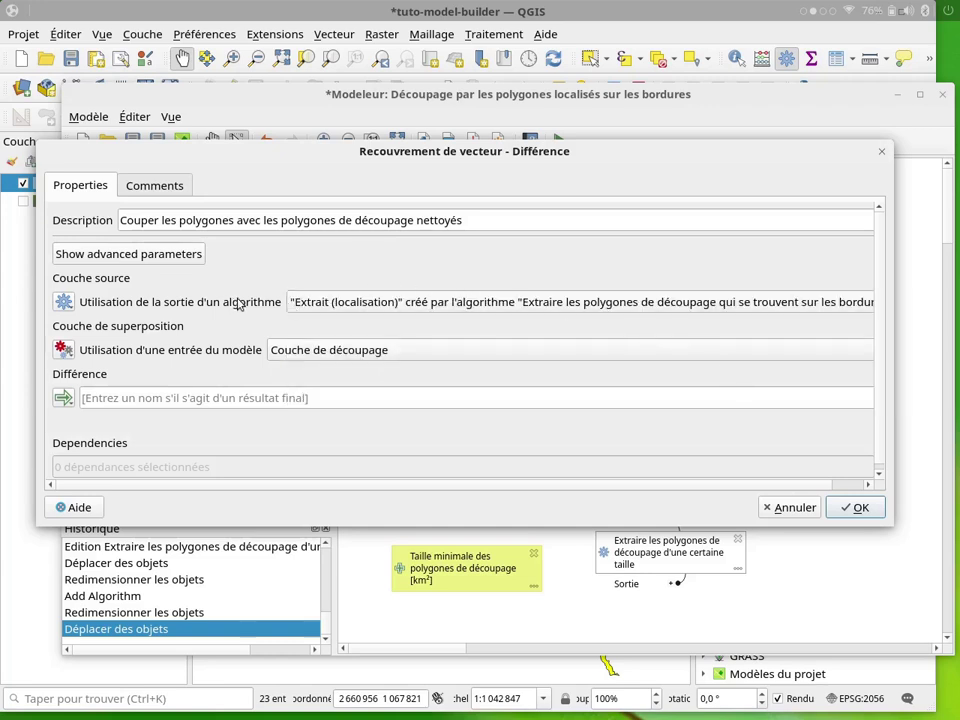
click(320, 306)
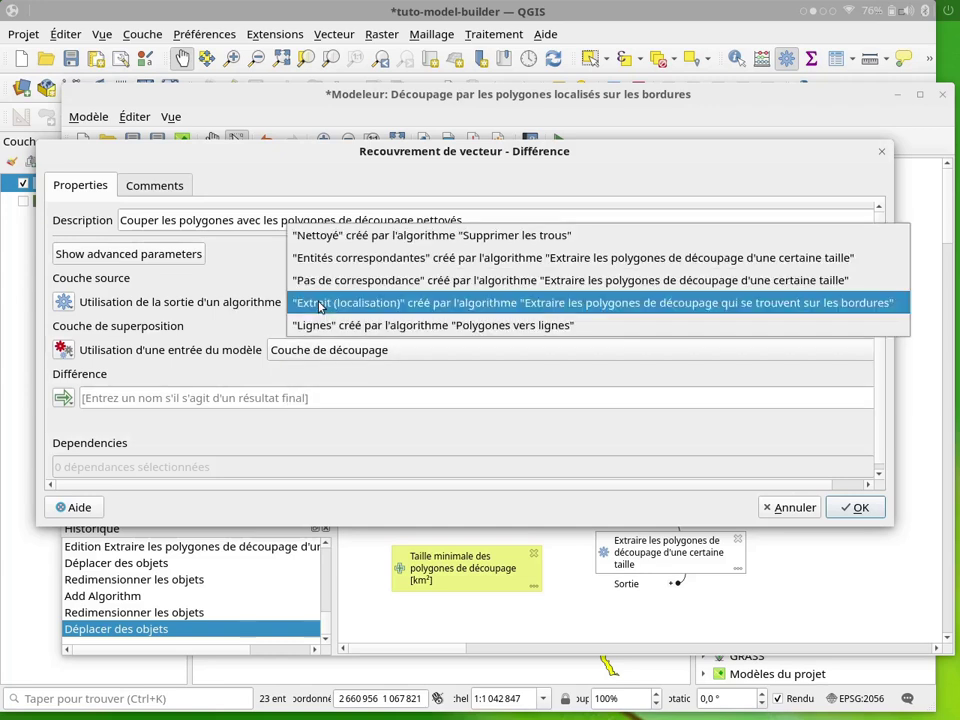
click(258, 308)
Step: Use the model input "Couche d'entrée" as the source layer of the Différence algorithm
click(63, 301)
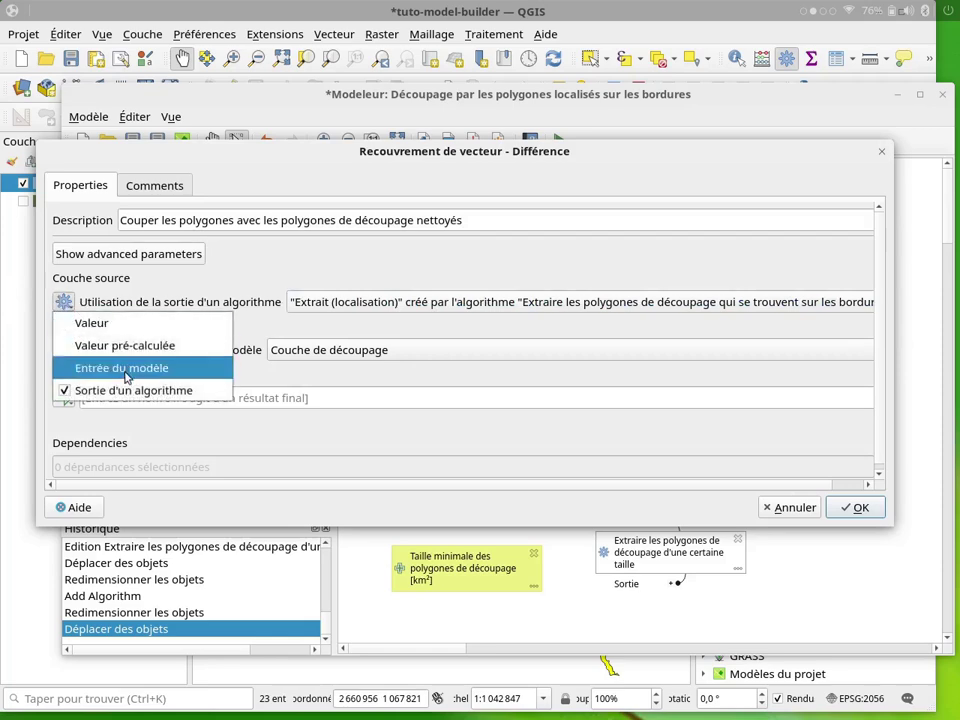
click(175, 369)
click(317, 303)
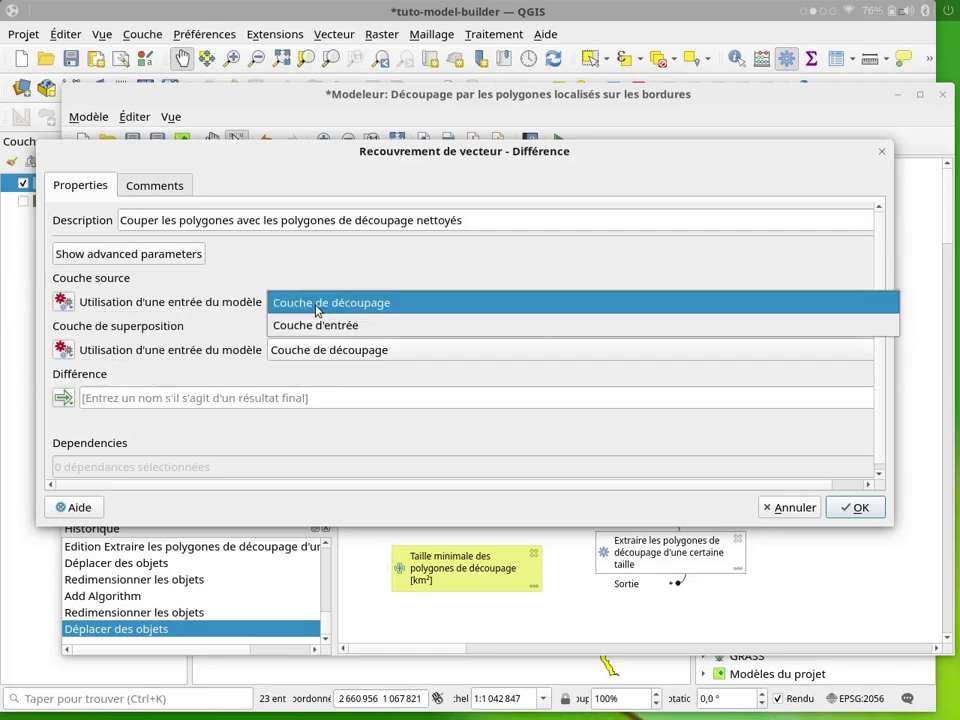
click(328, 326)
Step: Set the overlay layer to the "Extrait (localisation)" output of "Extraire les polygones de découpage qui se trouvent sur les bordures"
drag(336, 163, 427, 360)
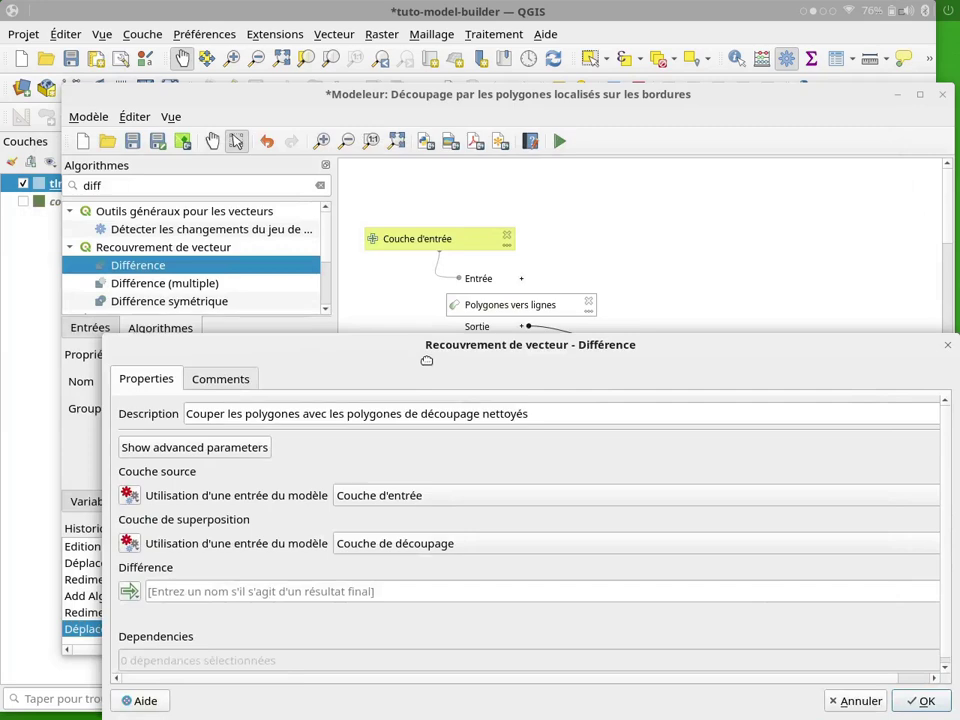
drag(489, 350, 399, 188)
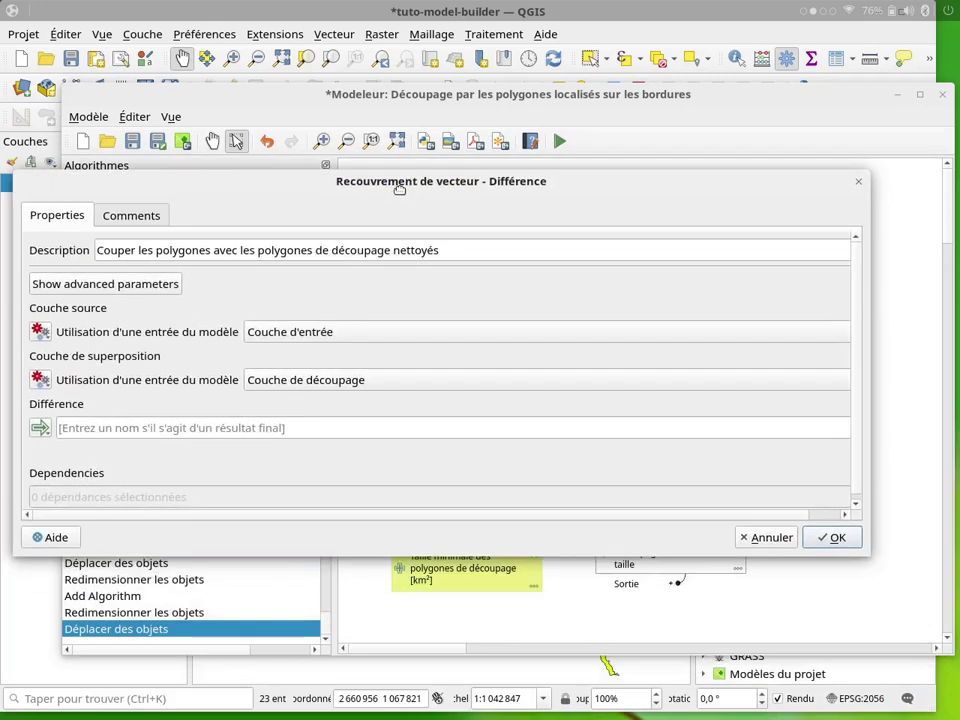
click(40, 379)
click(89, 468)
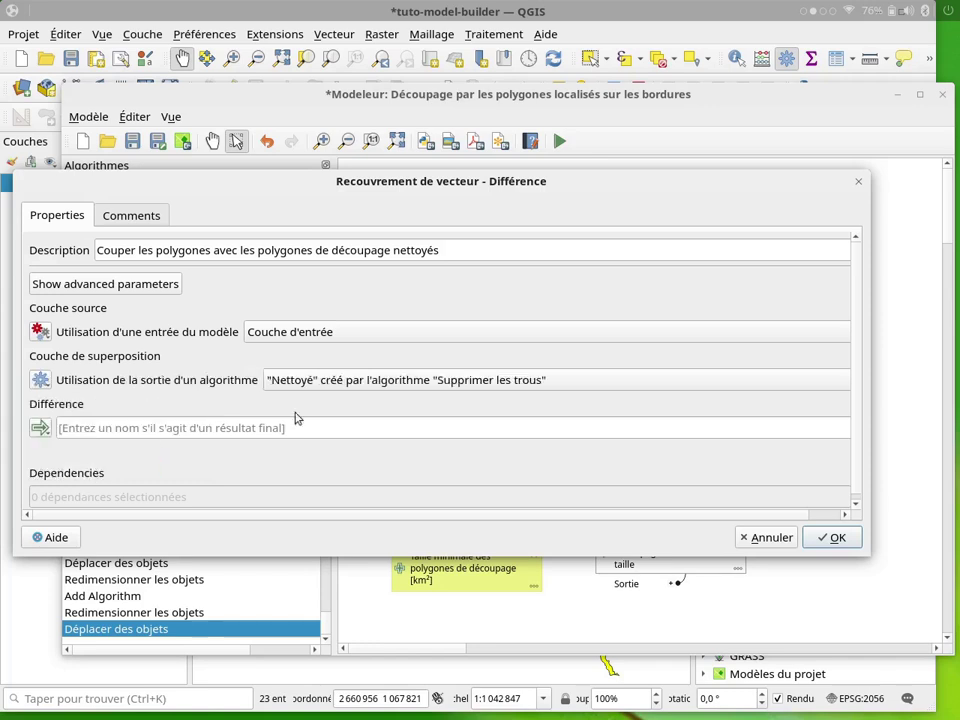
click(343, 383)
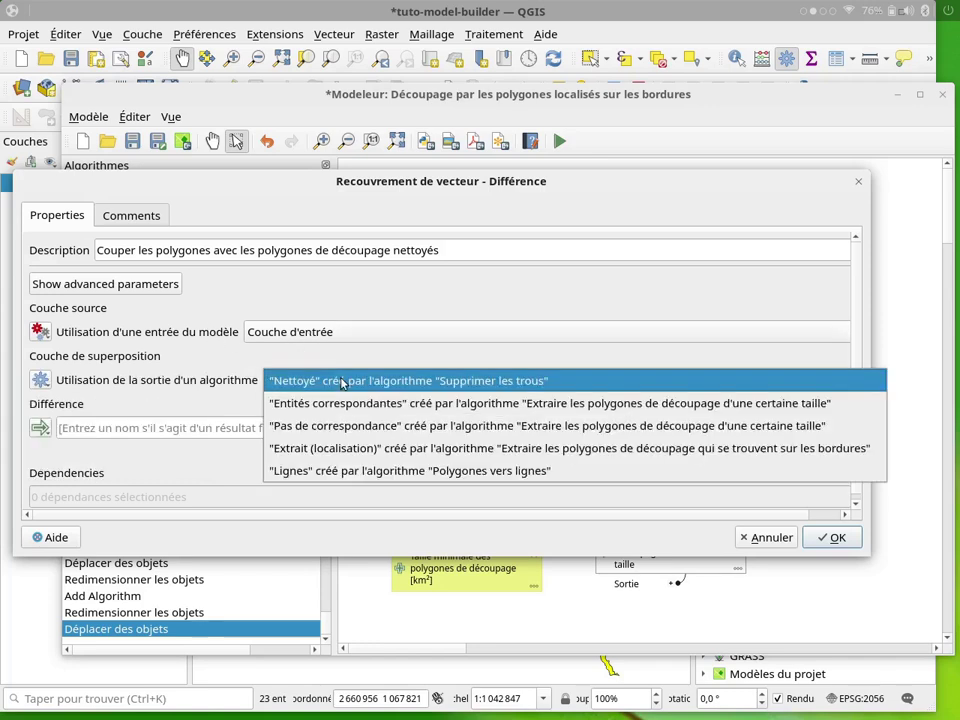
click(362, 455)
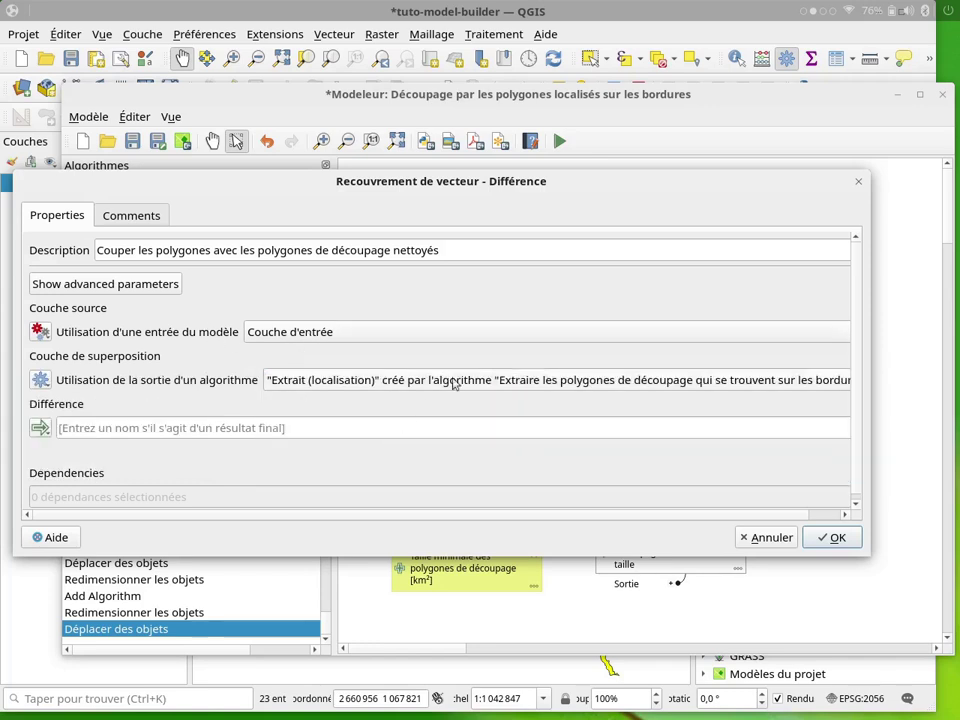
Step: Name the final result "Couche de sortie" and add the Différence algorithm to the model
click(156, 433)
drag(862, 553, 874, 611)
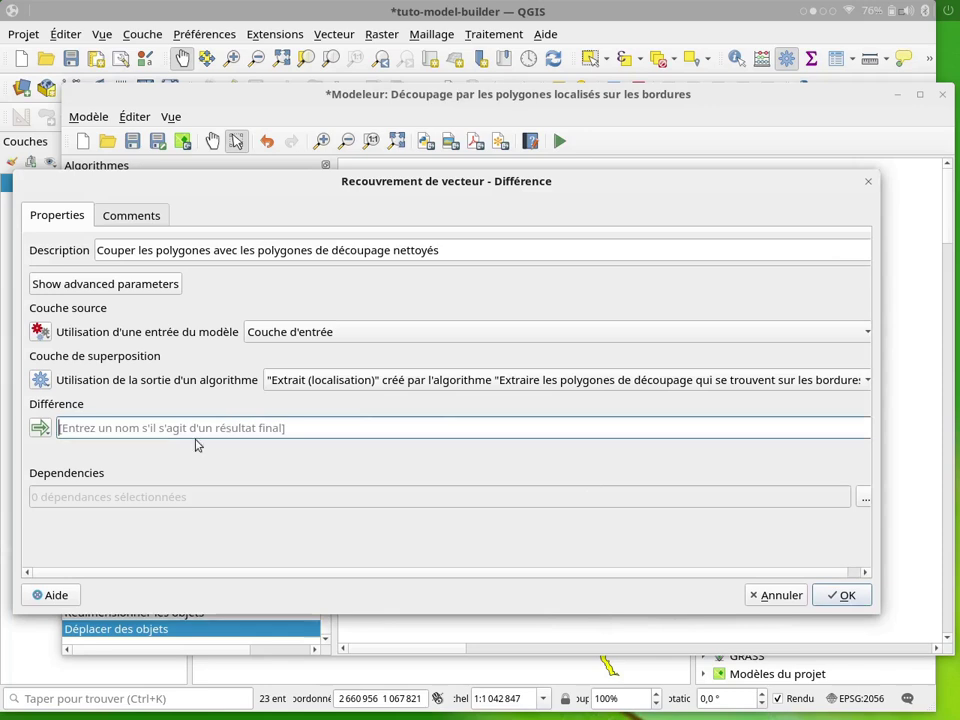
text(Couche de sortie)
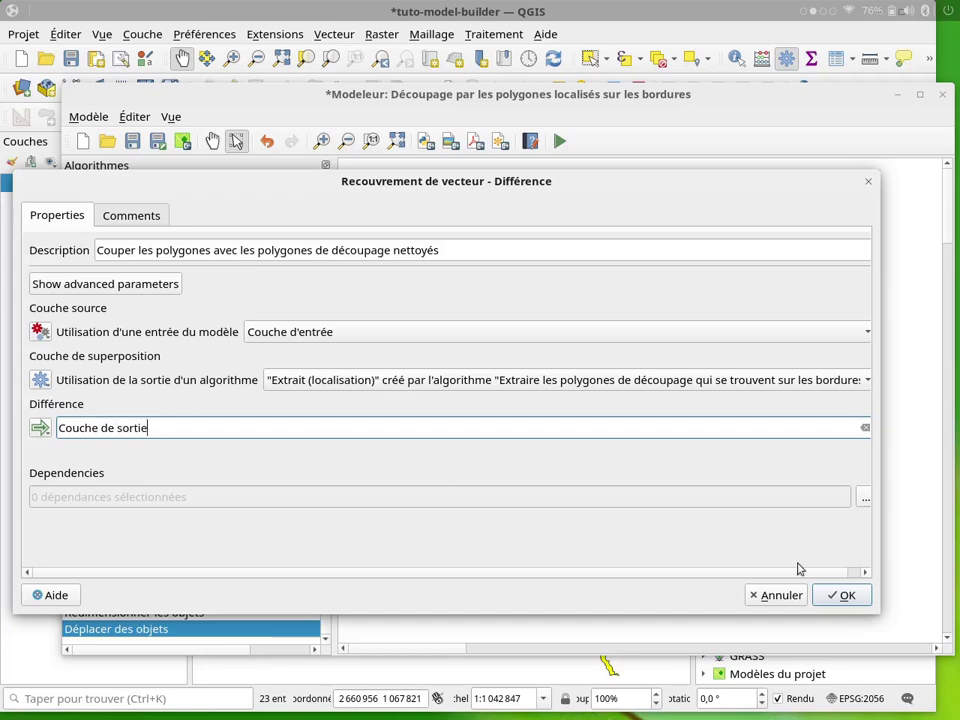
click(841, 595)
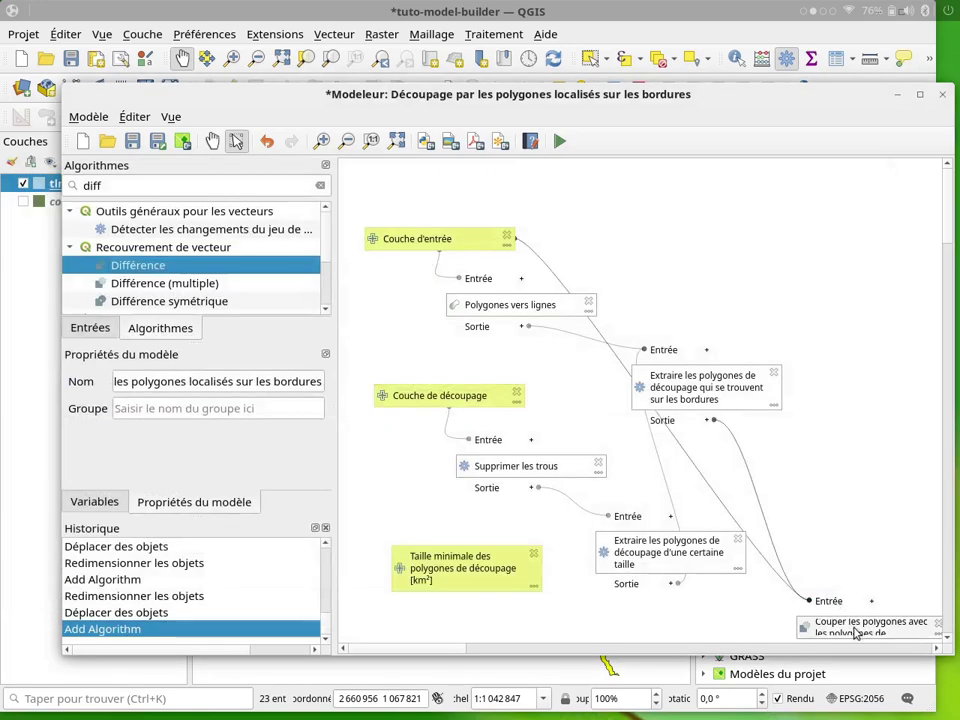
Step: Place the enlarged "Couper les polygones" box level with Couche d'entrée, and the Couche de sortie box just below it
drag(855, 632, 776, 263)
drag(795, 272, 803, 314)
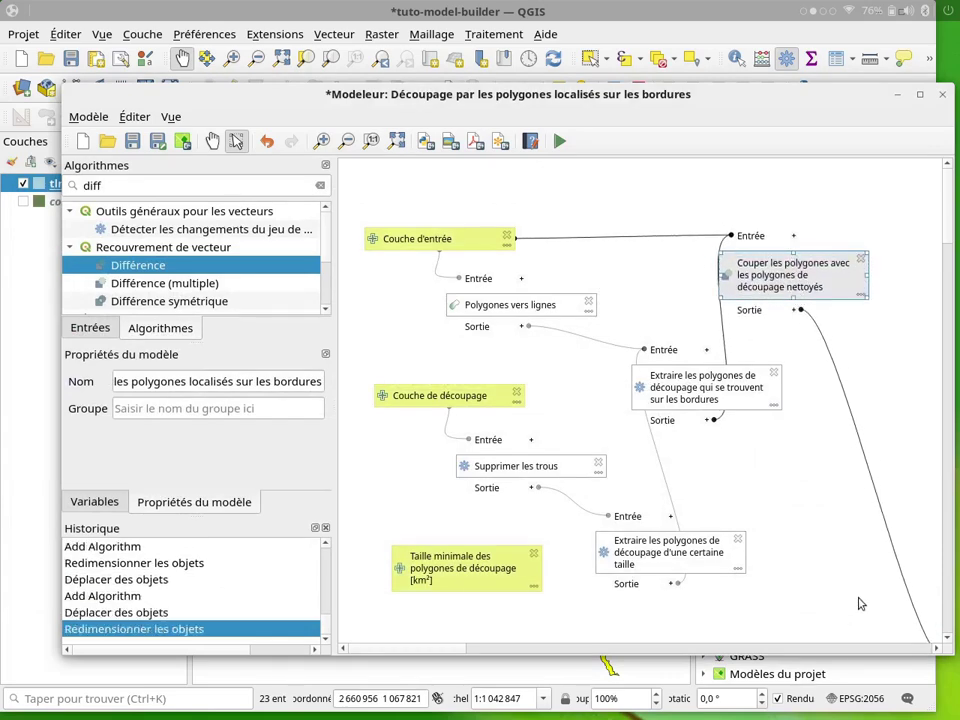
drag(859, 598, 602, 402)
drag(756, 457, 624, 225)
scroll(692, 405, up, 2)
scroll(789, 510, down, 5)
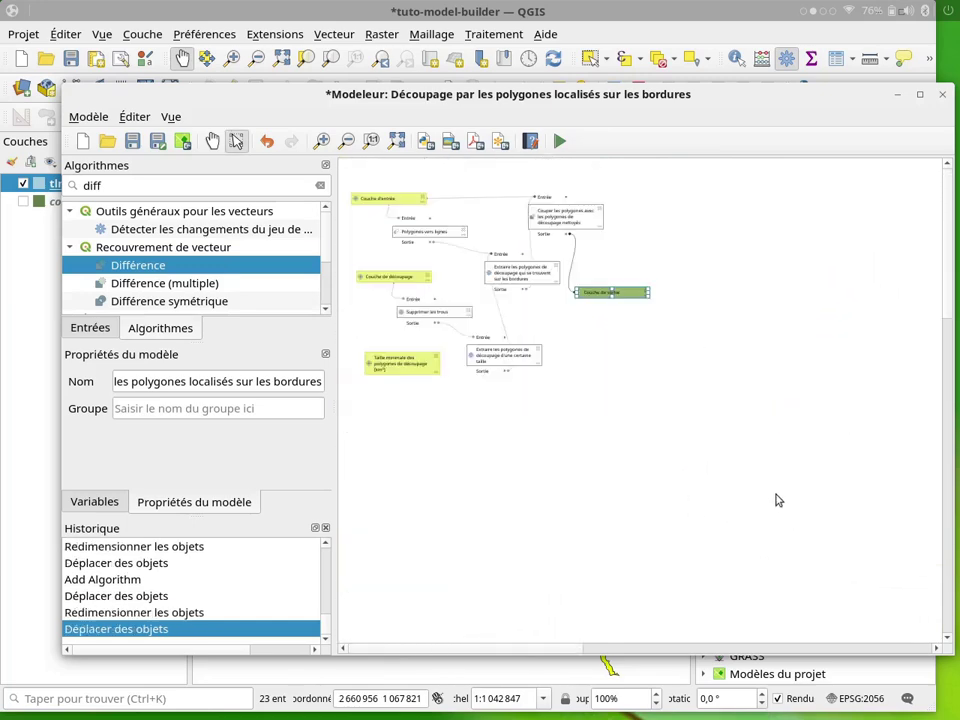
scroll(779, 500, up, 1)
drag(472, 300, 789, 503)
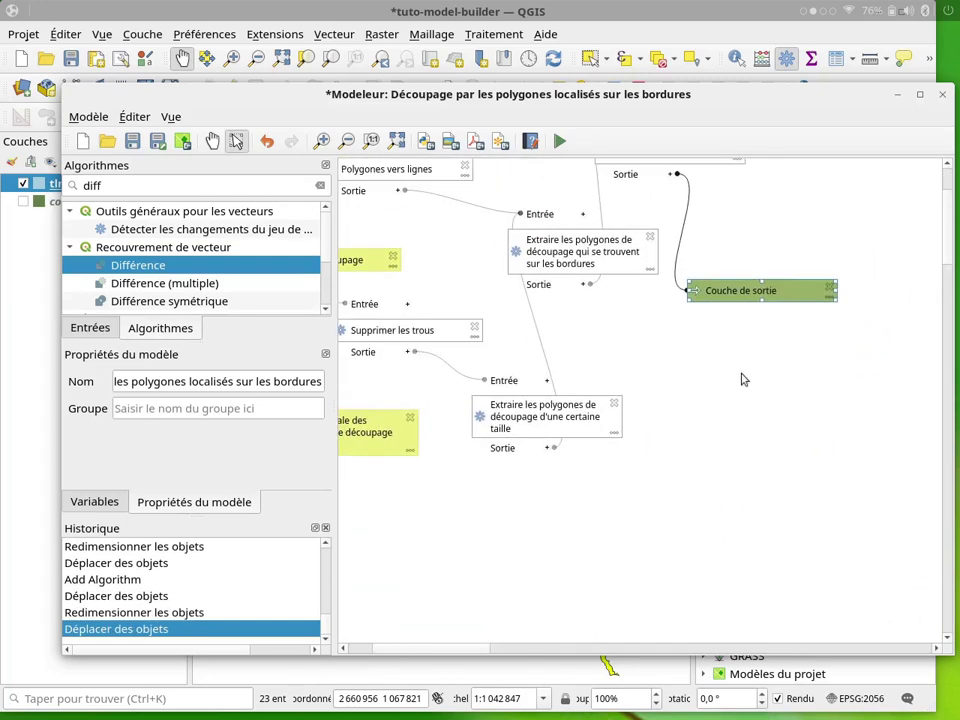
Step: Move the Couche de sortie box slightly down and to the right, and save the model inside the current project
drag(686, 354, 765, 468)
mouse_move(824, 409)
mouse_down()
mouse_move(824, 400)
mouse_move(859, 437)
mouse_move(846, 396)
mouse_move(866, 403)
mouse_move(834, 427)
mouse_up()
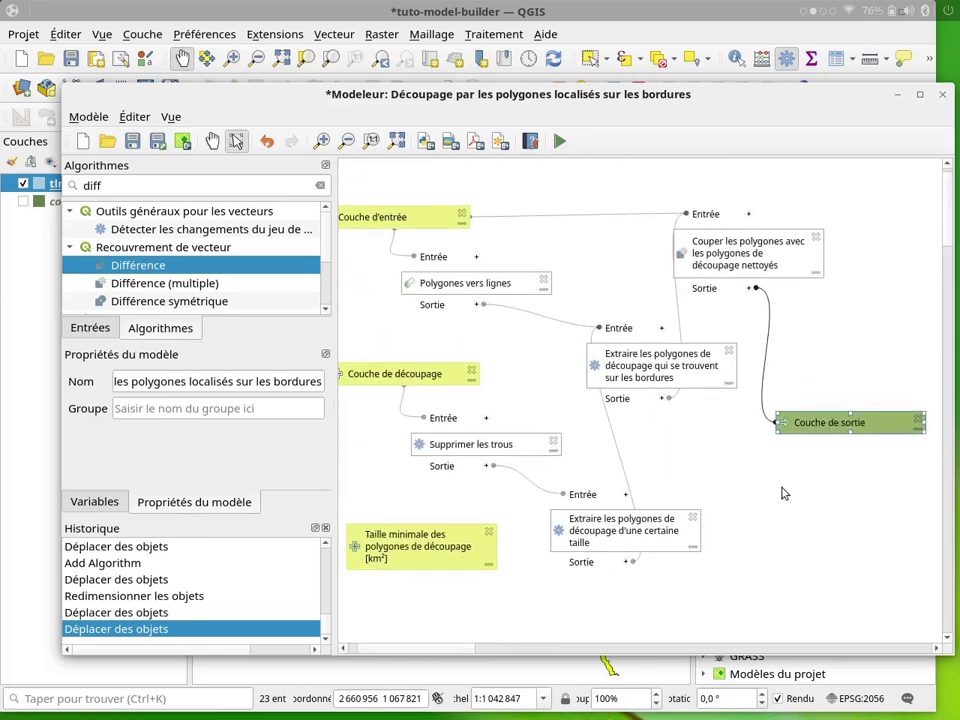
click(792, 472)
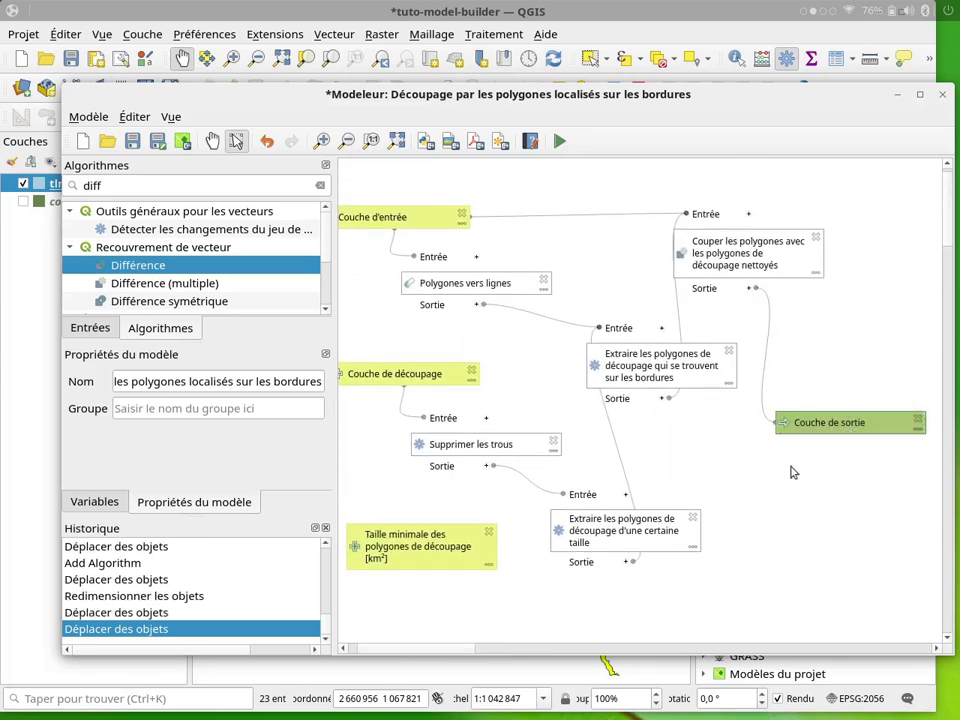
click(182, 142)
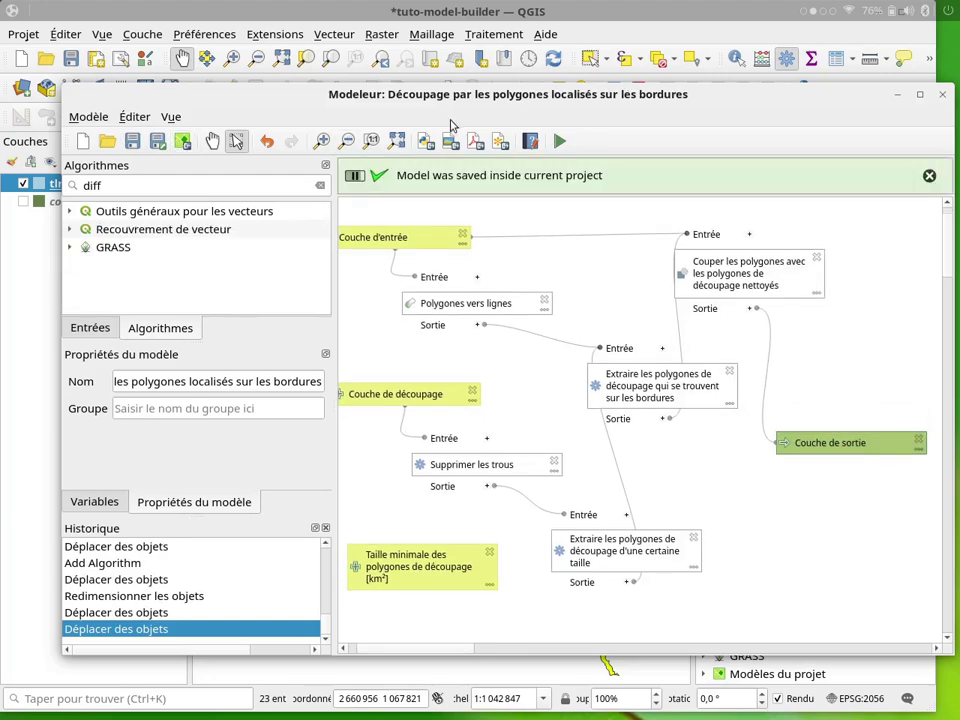
Step: Open the model's run dialog to check the order of its parameters, and close it without running
drag(455, 107, 466, 149)
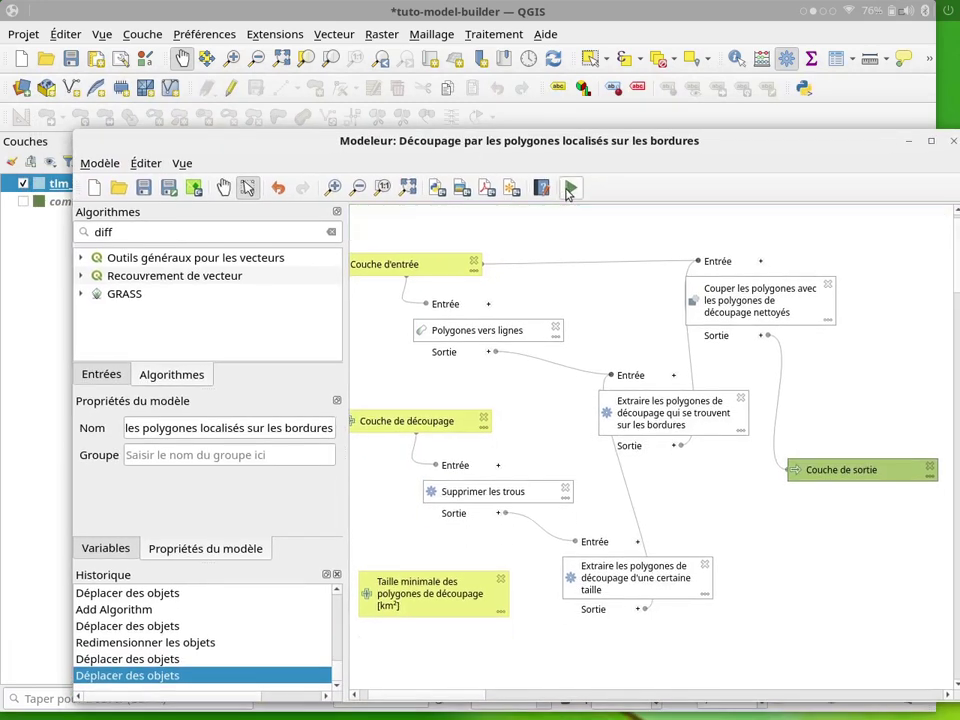
click(569, 190)
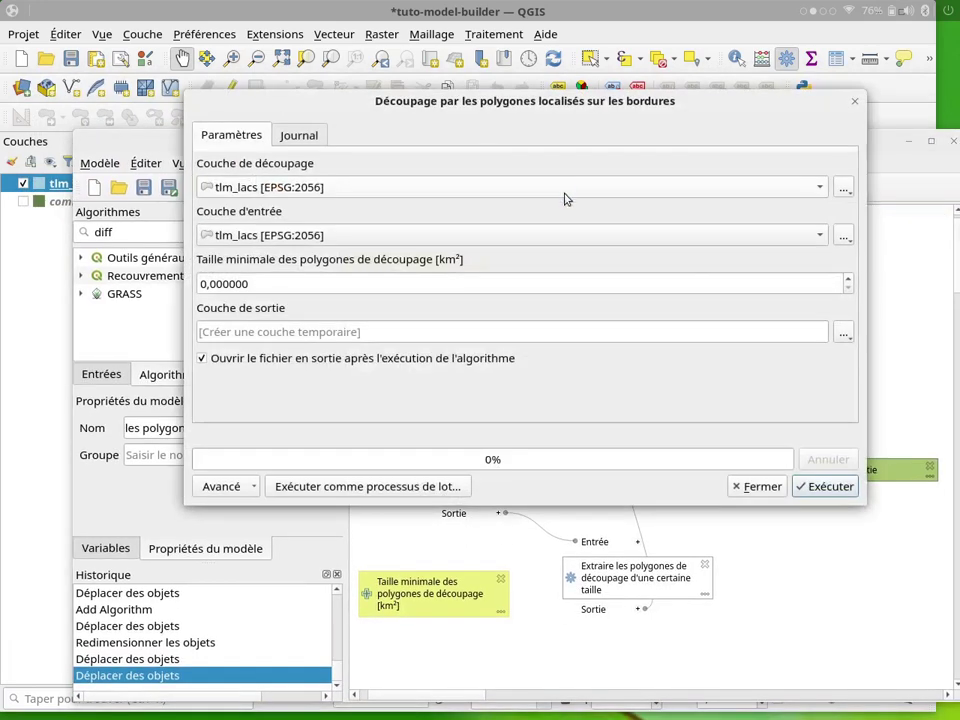
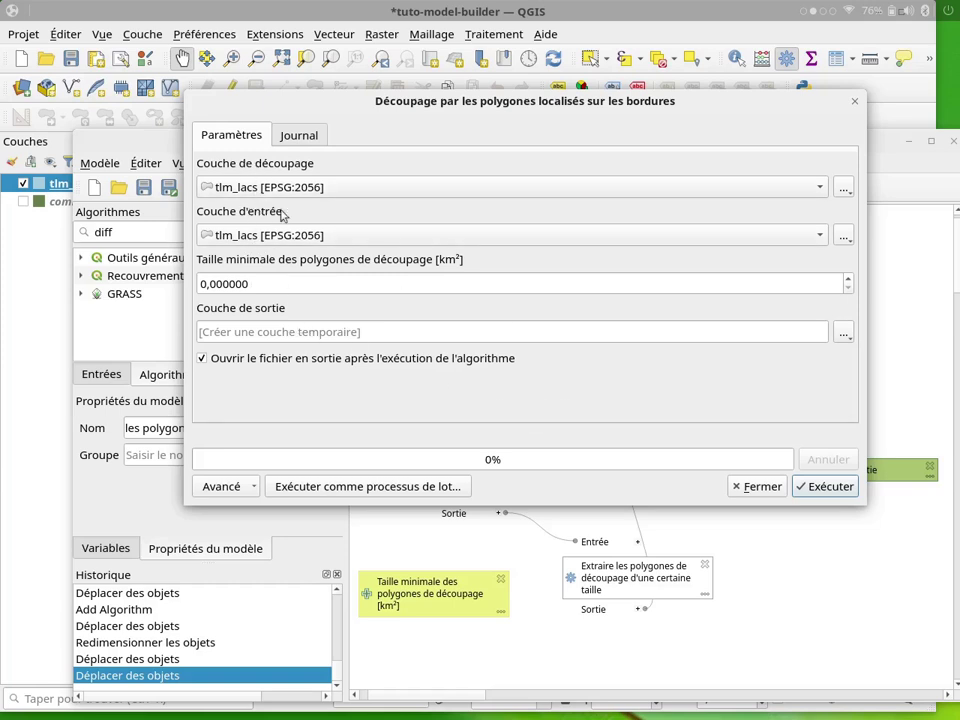
click(765, 490)
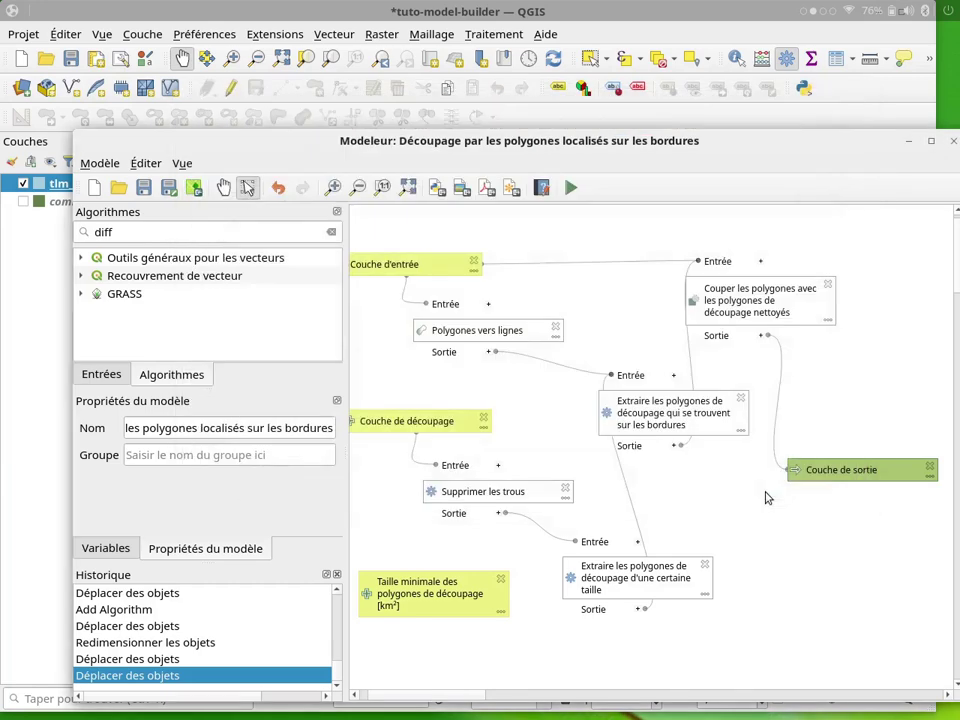
Step: Reorder the model inputs so Couche d'entrée comes before Couche de découpage, and save the model in the project
click(117, 379)
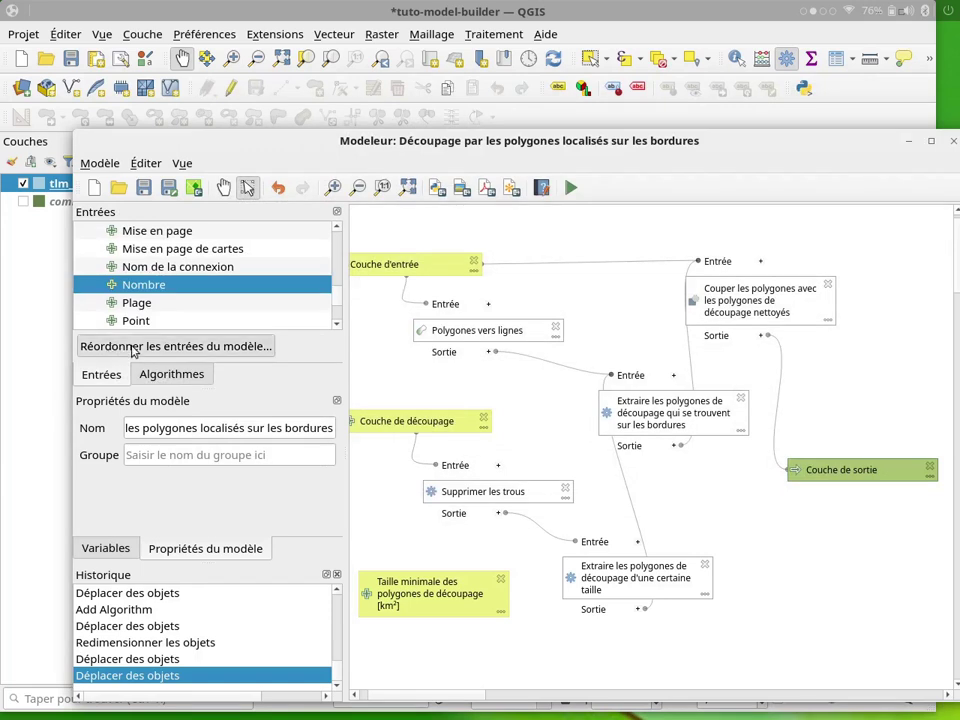
click(124, 348)
click(448, 340)
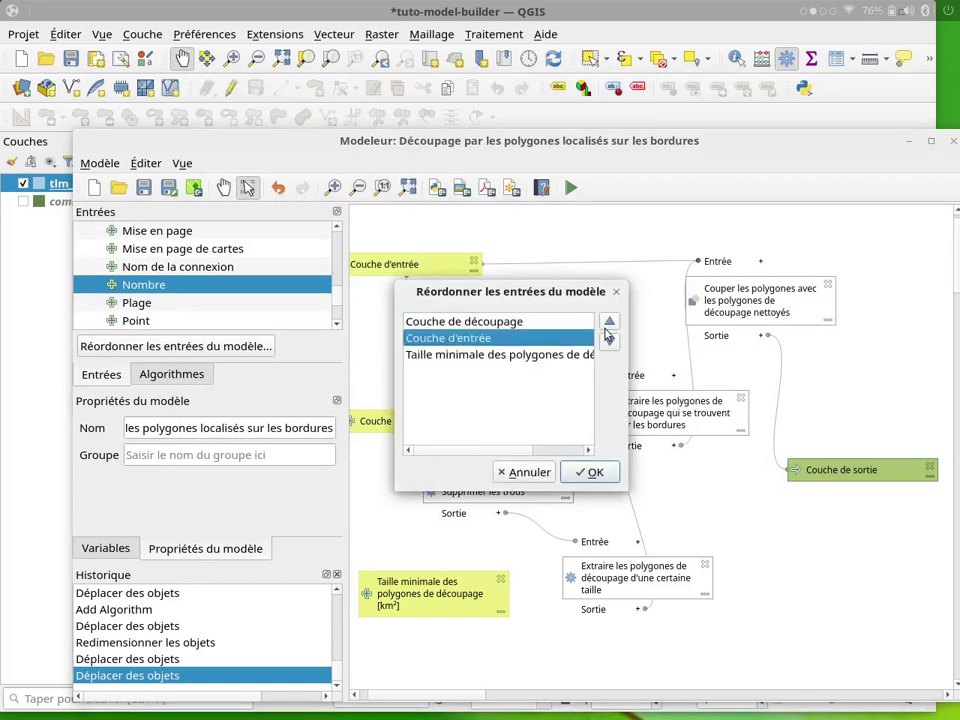
click(609, 321)
click(491, 340)
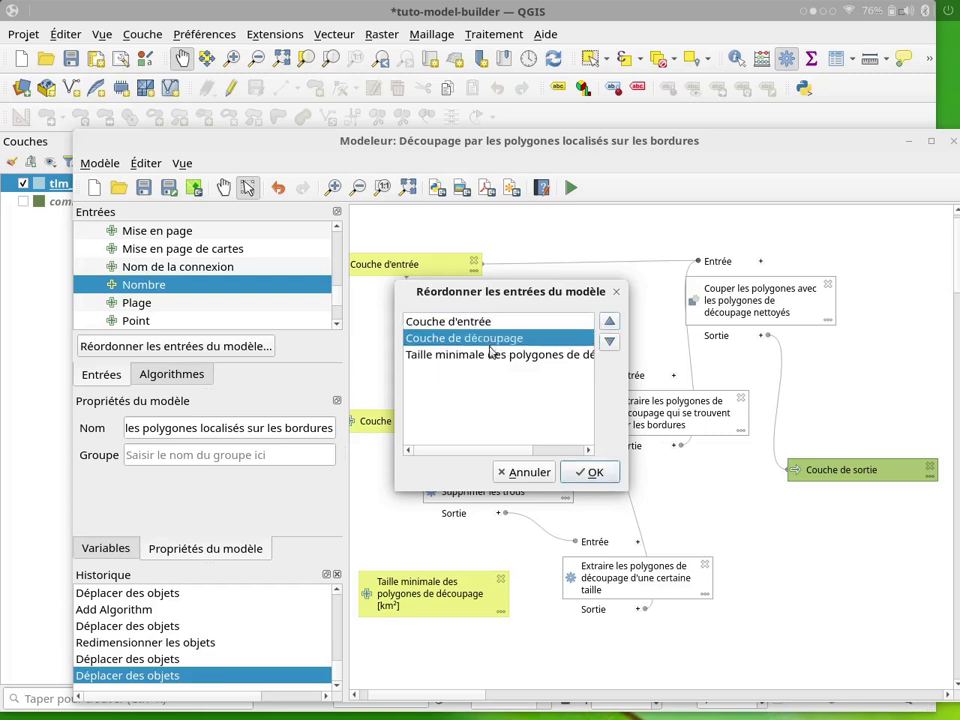
click(450, 358)
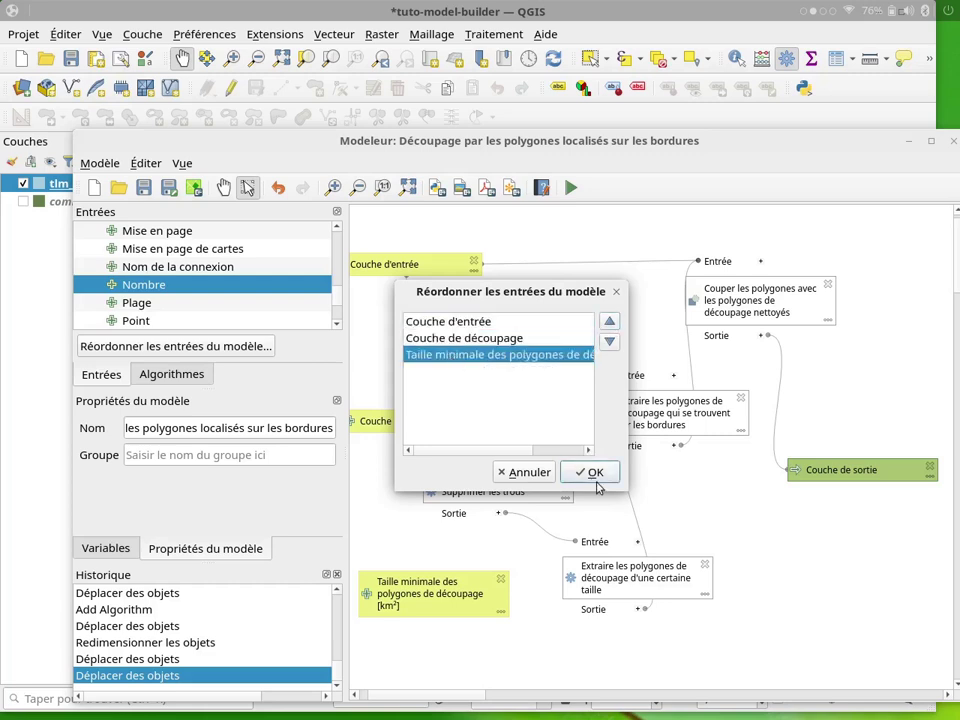
click(600, 476)
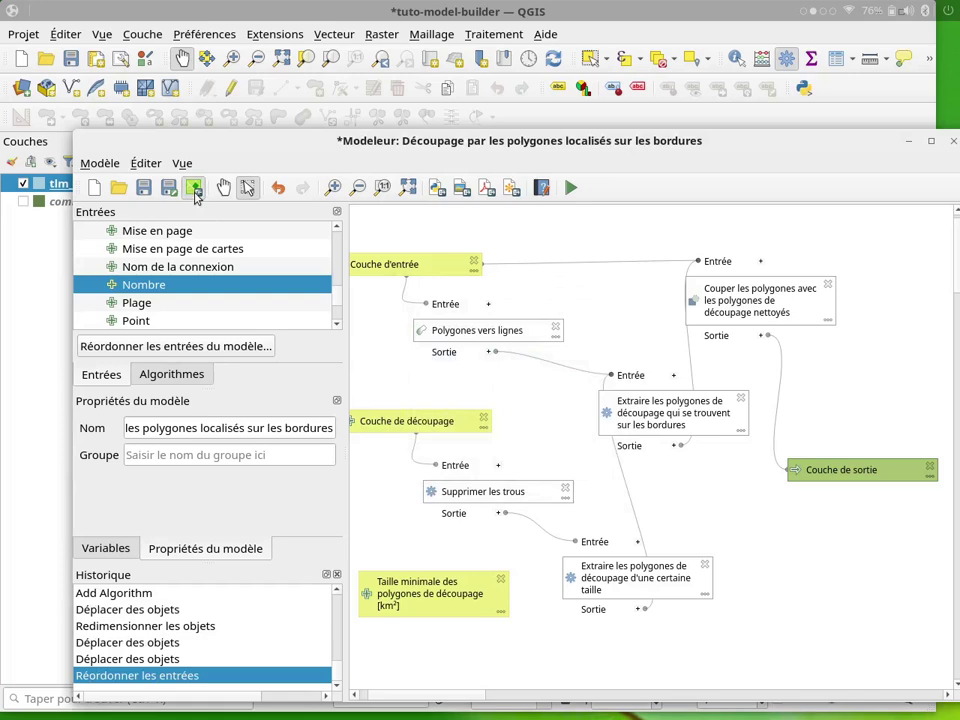
click(195, 190)
Step: Run the model with communes as input layer, tlm_lacs as clipping layer and a minimum polygon size of 5 km², creating a temporary layer
click(570, 187)
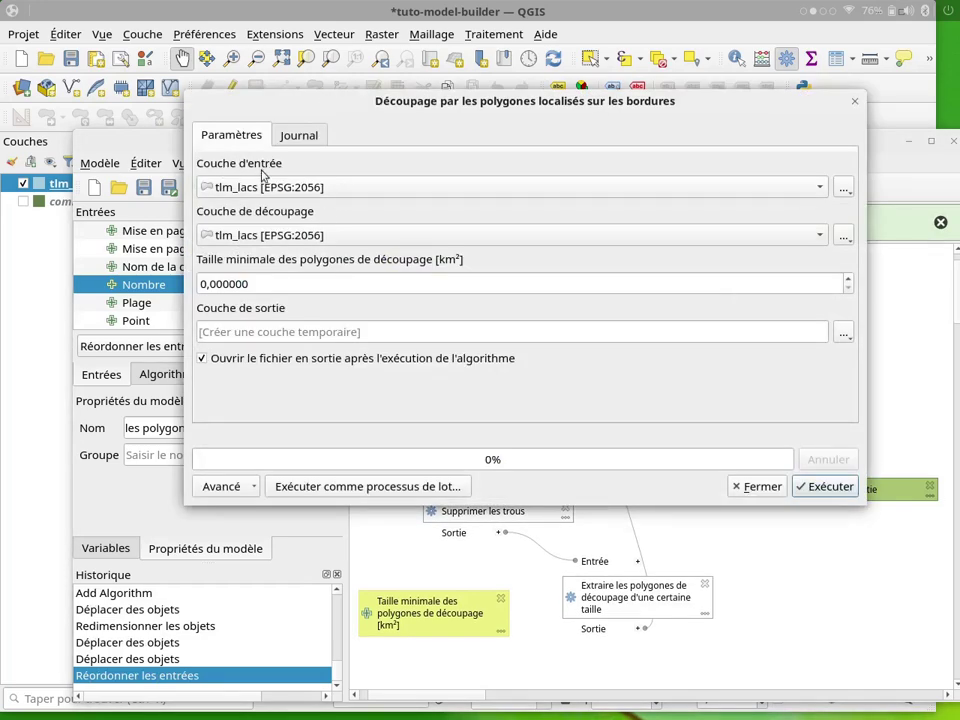
click(283, 196)
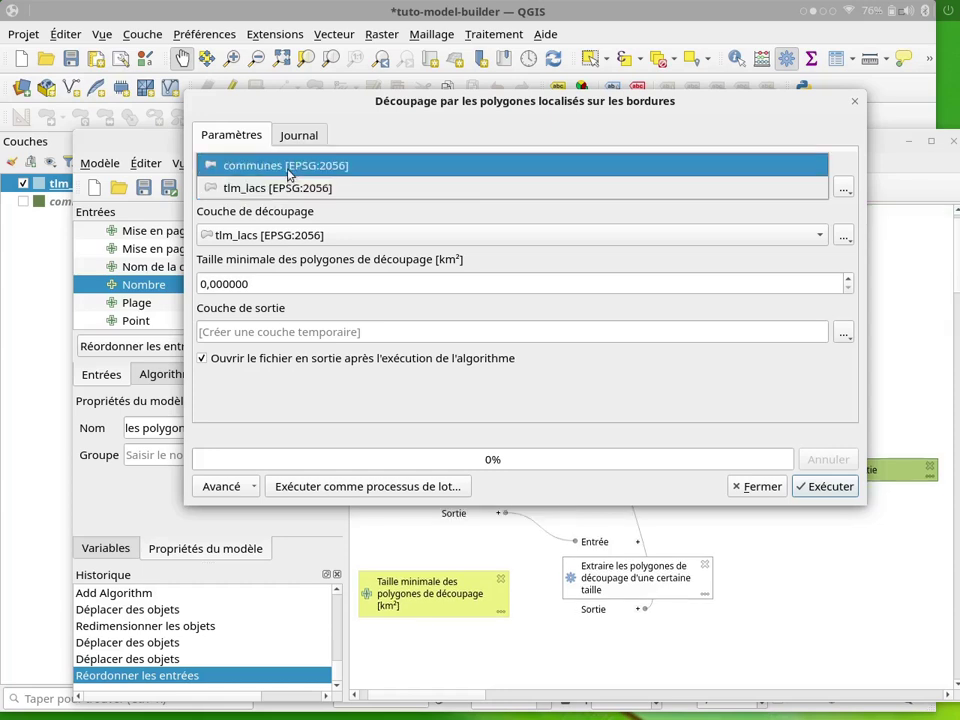
click(287, 170)
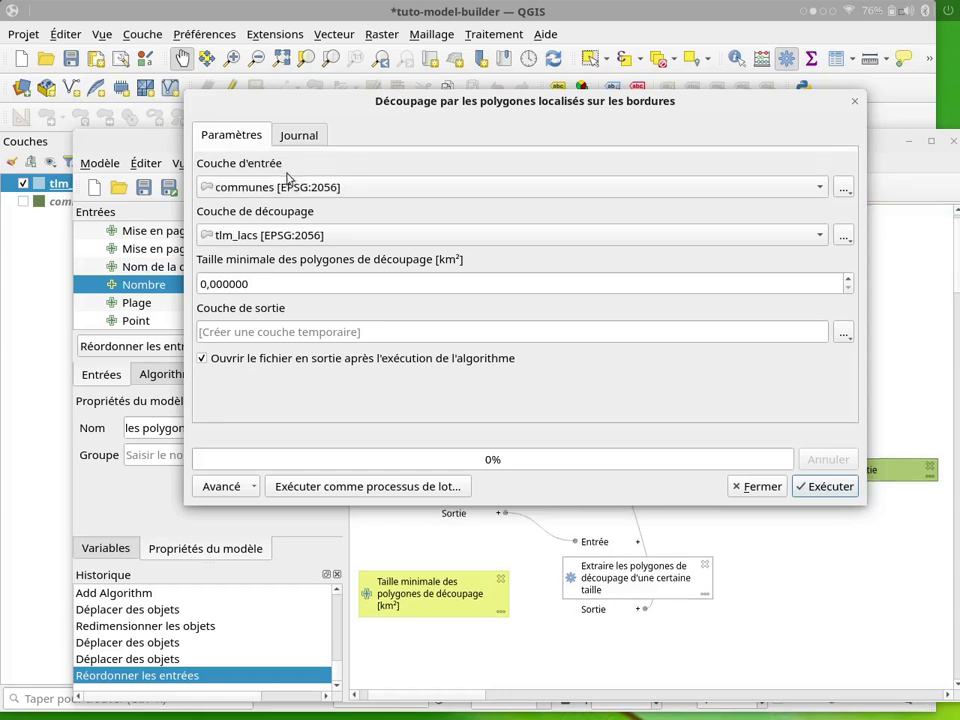
click(254, 240)
click(256, 238)
double_click(204, 286)
text(5)
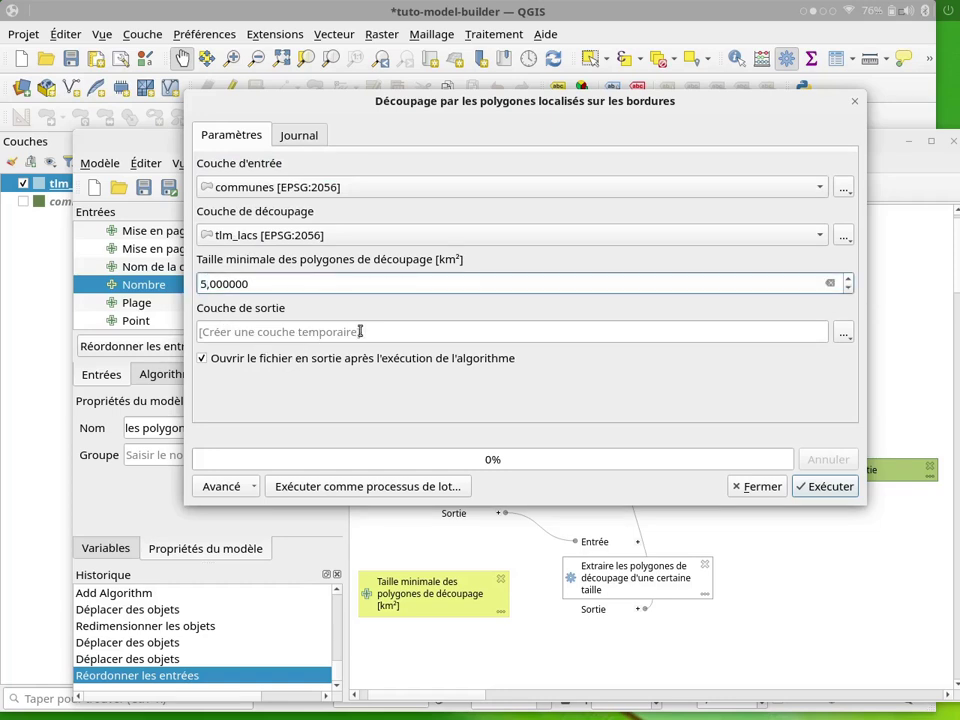
click(832, 488)
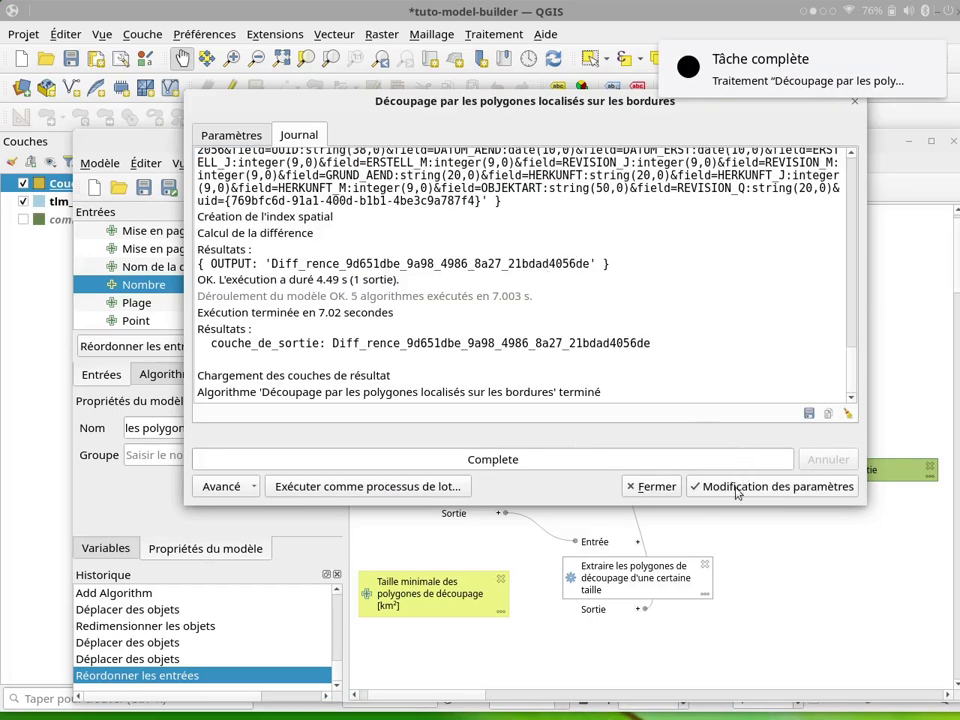
click(655, 487)
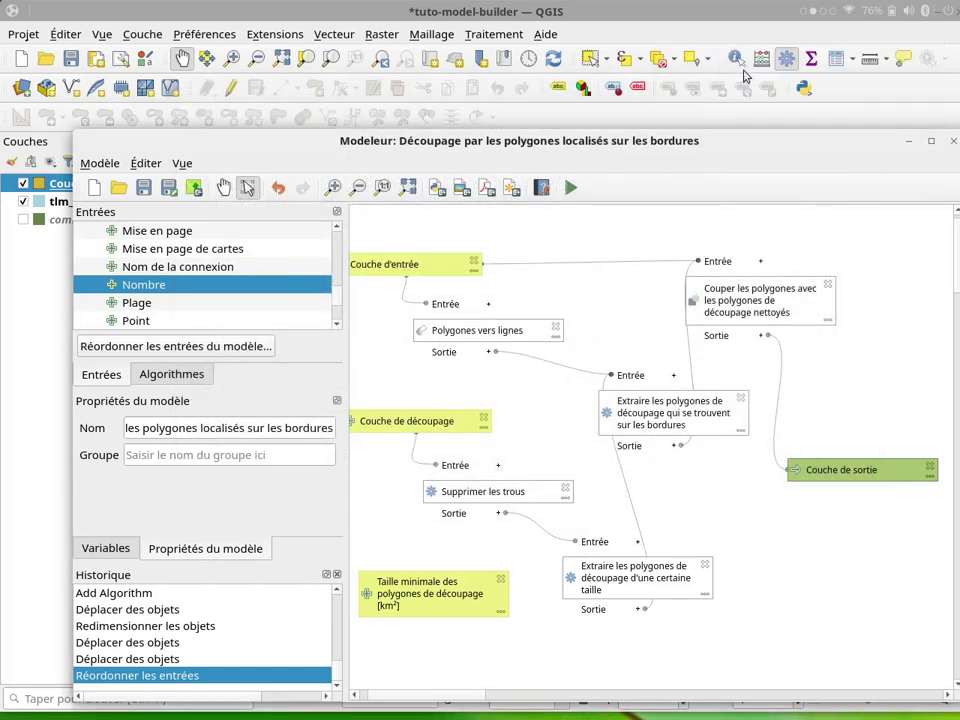
Step: Clear the feature selection and hide the tlm_lacs layer to examine the cut-out lakes in Couche de sortie
click(664, 42)
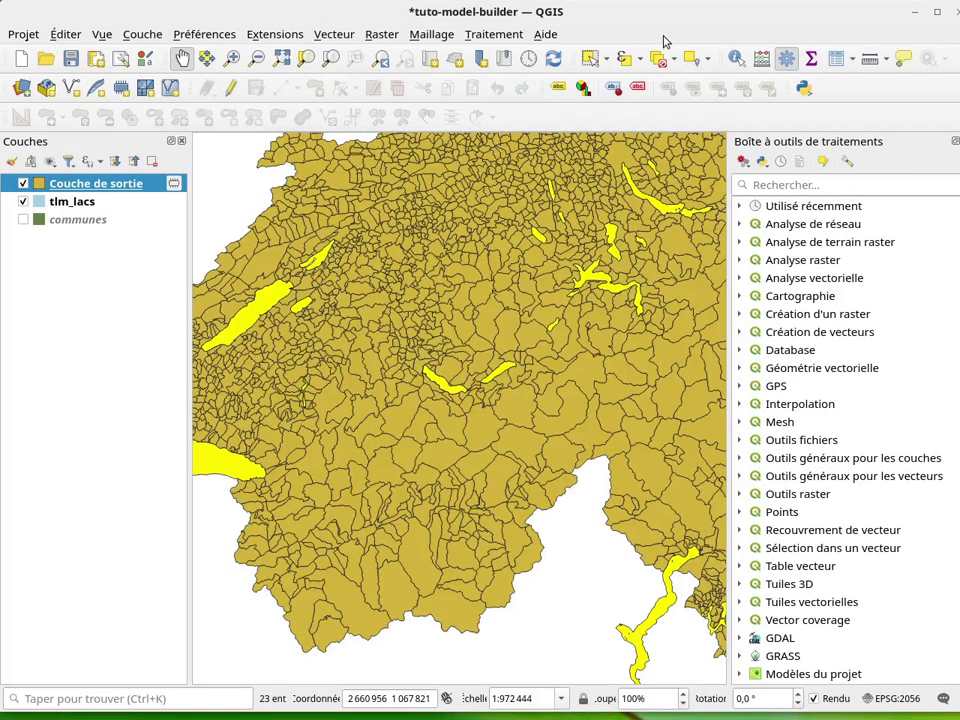
drag(266, 388, 429, 355)
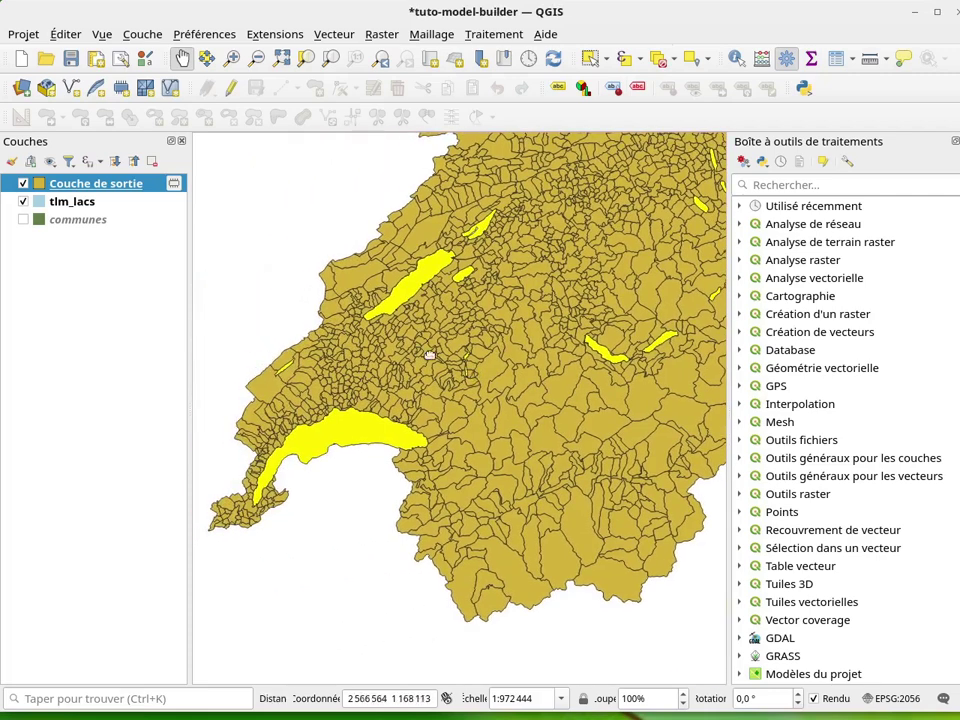
click(658, 61)
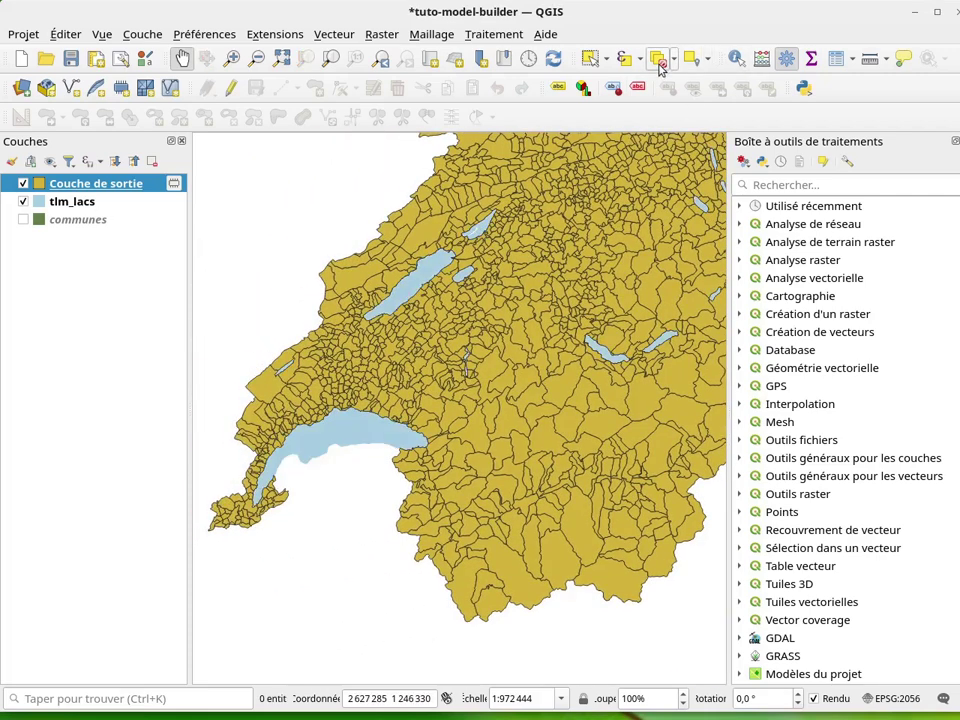
click(23, 202)
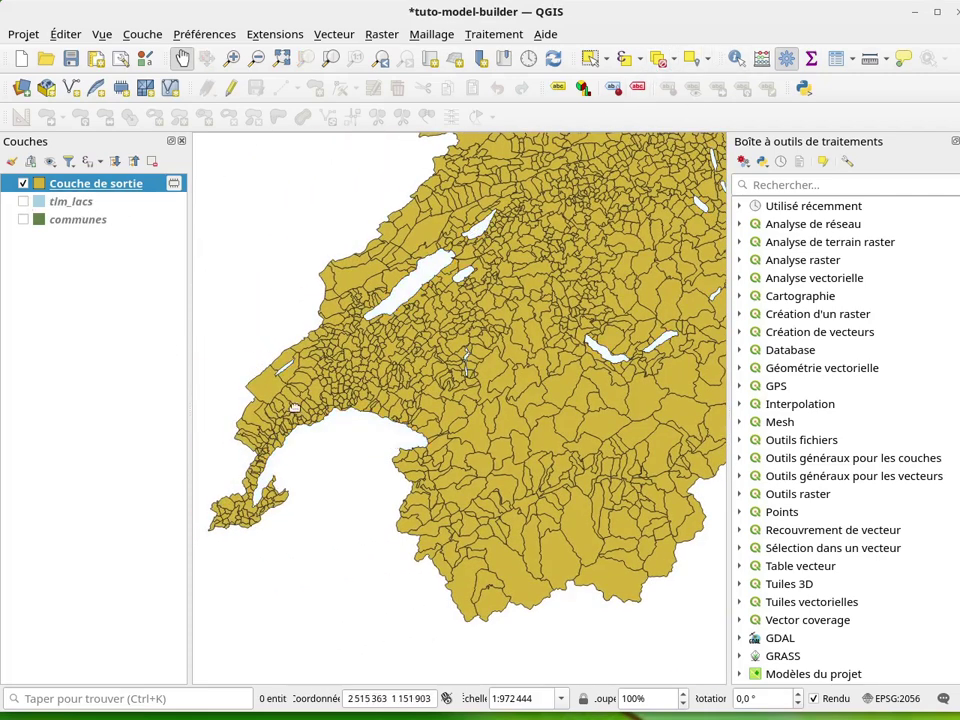
scroll(381, 433, up, 1)
scroll(381, 433, up, 1)
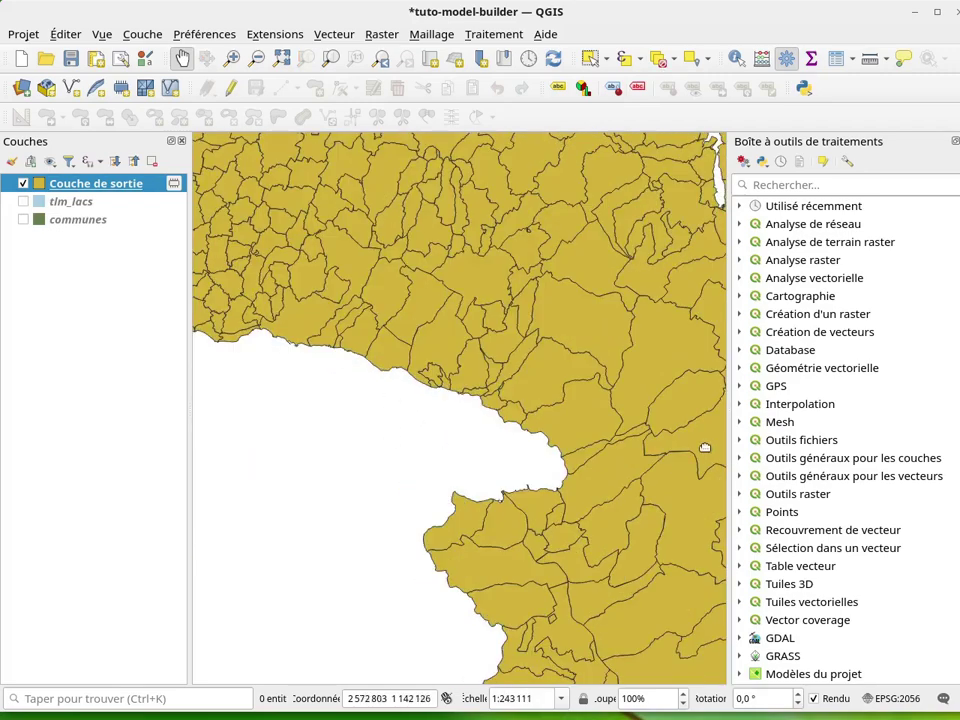
scroll(522, 467, down, 2)
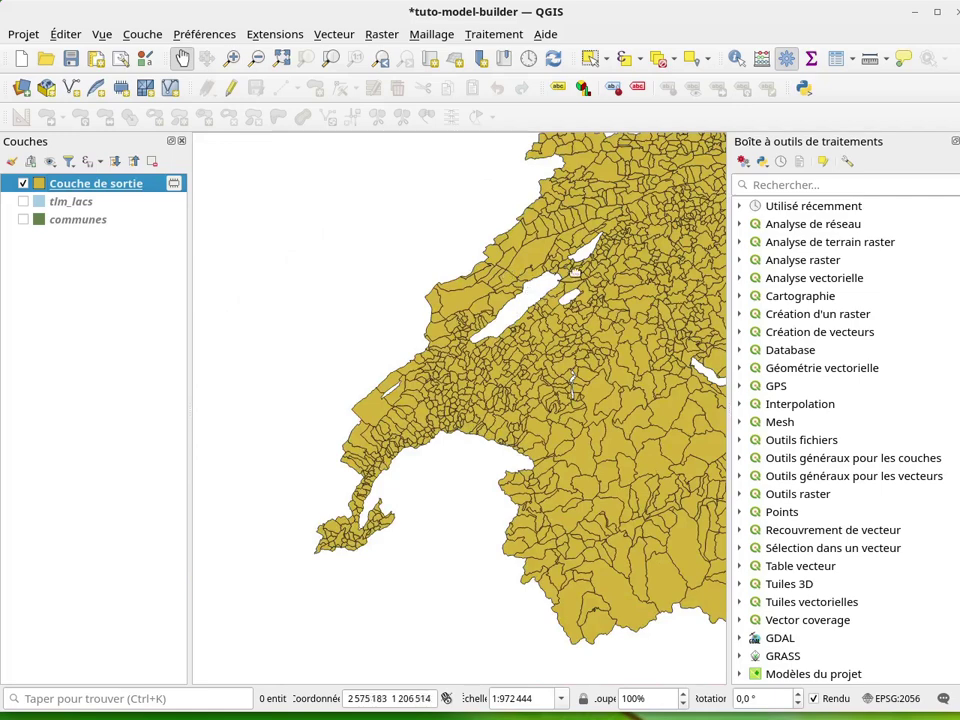
drag(438, 208, 353, 258)
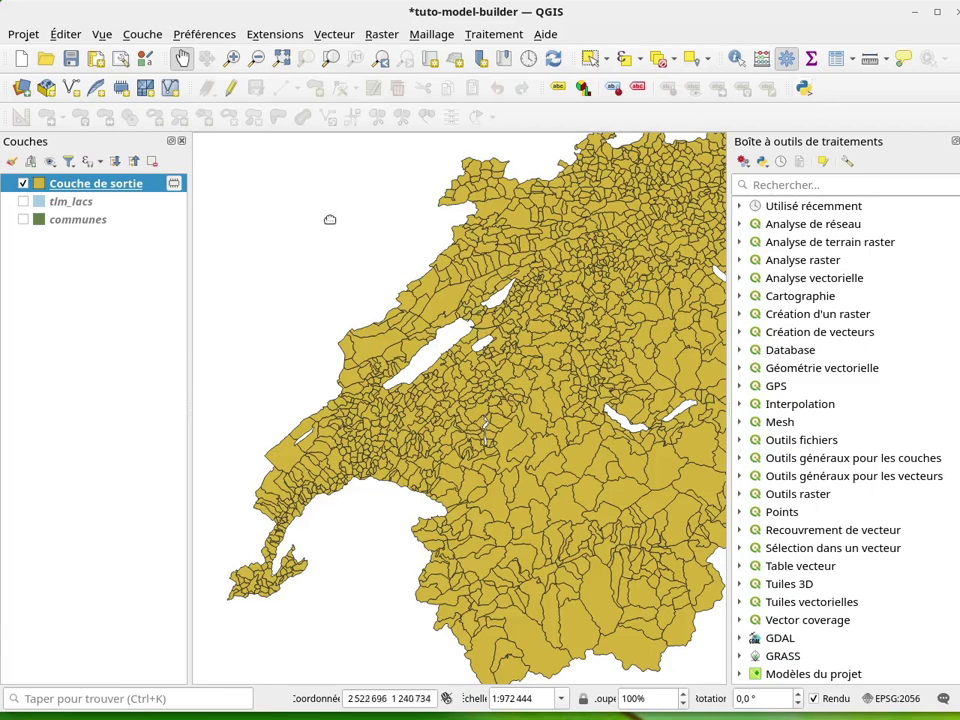
Step: Open the attribute table of Couche de sortie and sort it by BFS_NUMMER in descending order
click(838, 58)
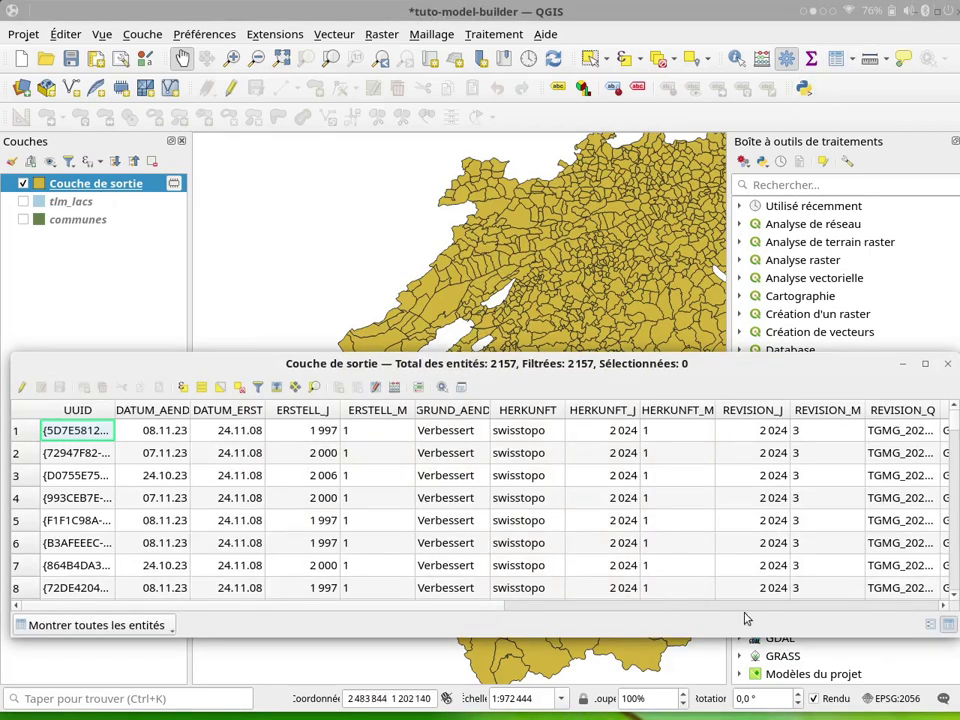
click(741, 612)
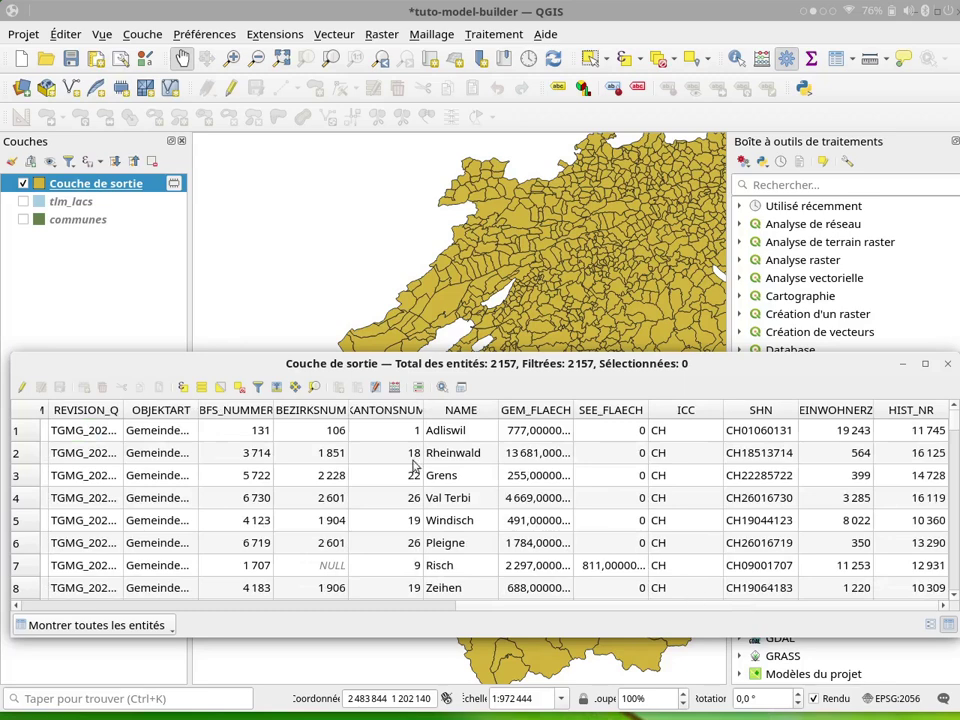
click(250, 410)
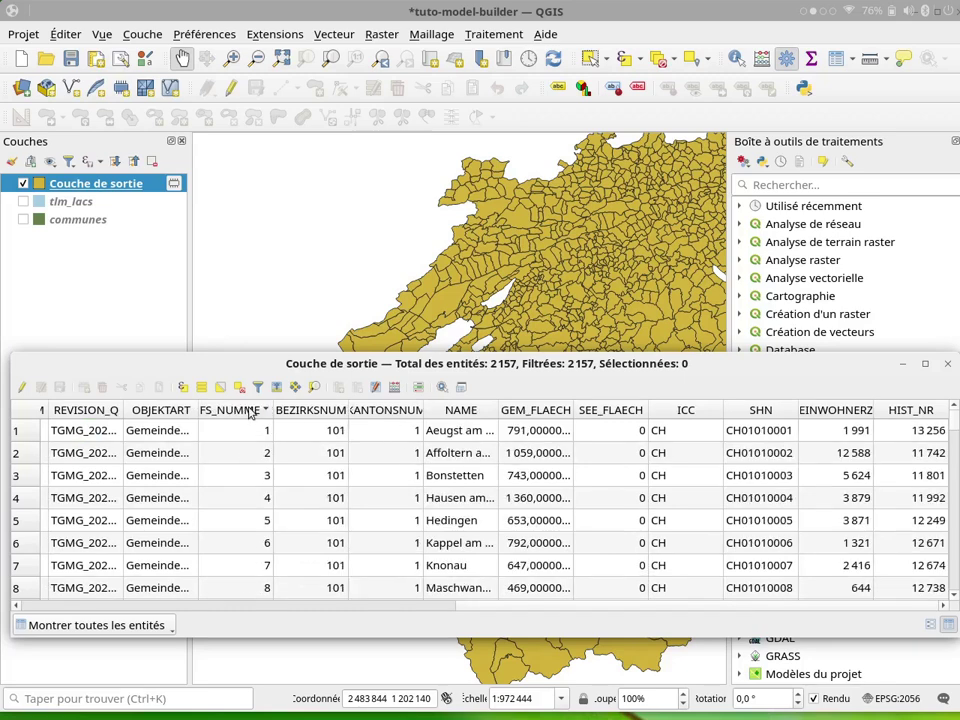
click(250, 410)
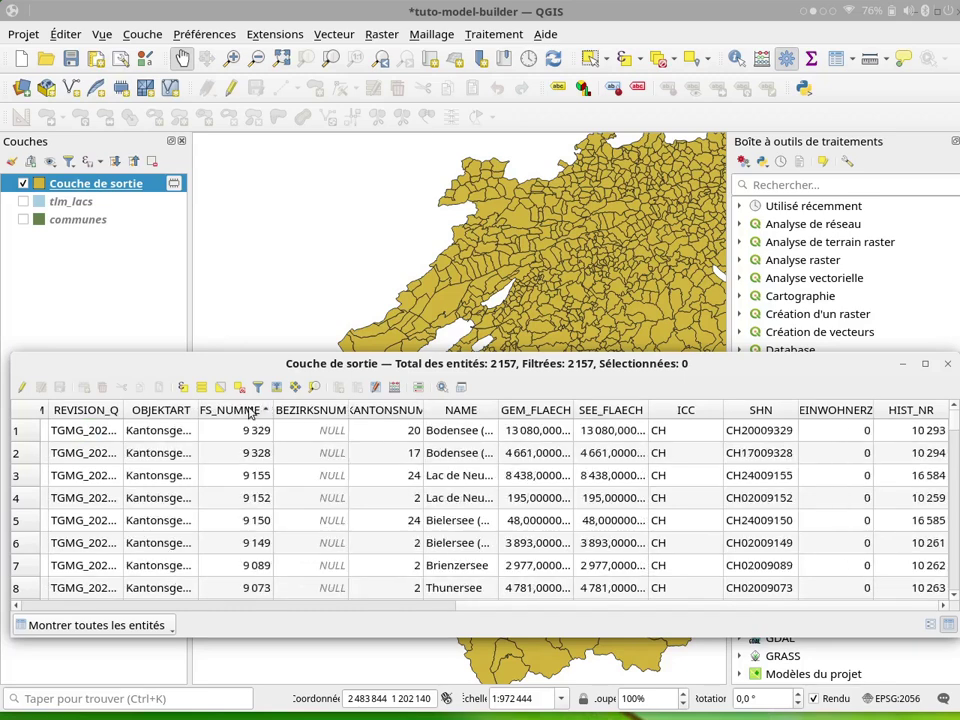
Step: Widen the NAME column, select the Lac de Neuchâtel (BE) record, examine the neighbouring lake entries and close the table
click(475, 478)
drag(497, 410, 632, 430)
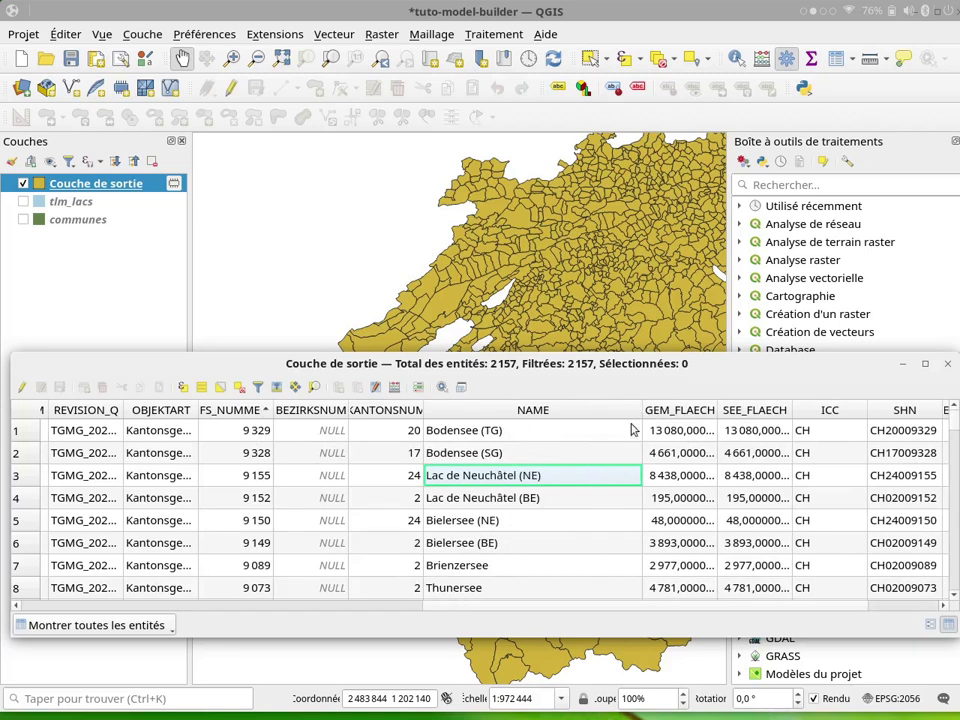
click(518, 503)
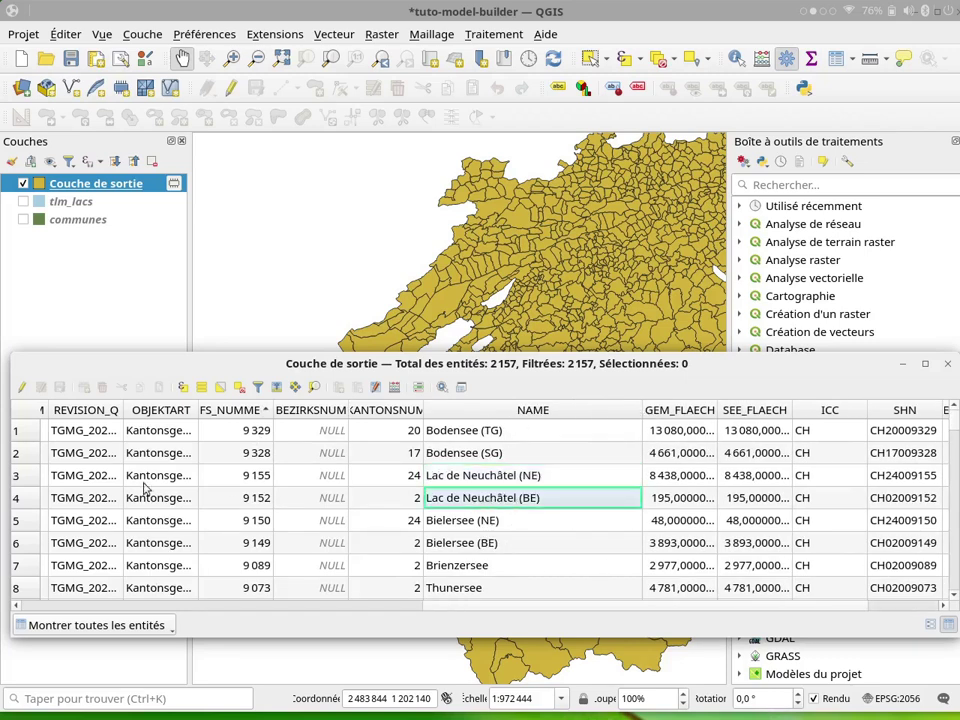
click(26, 500)
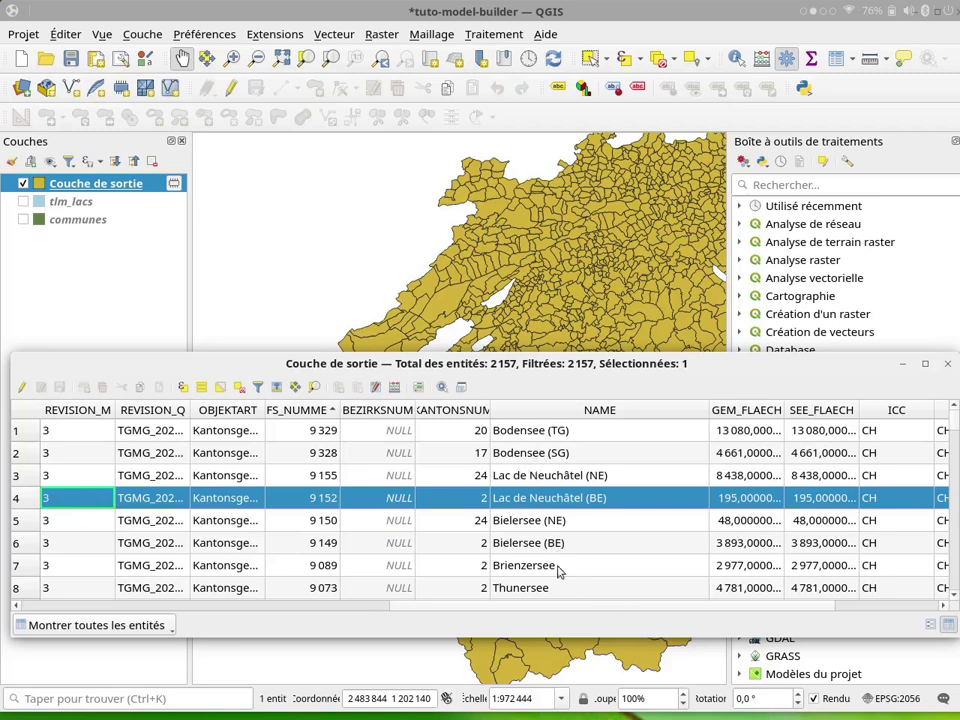
scroll(519, 515, down, 1)
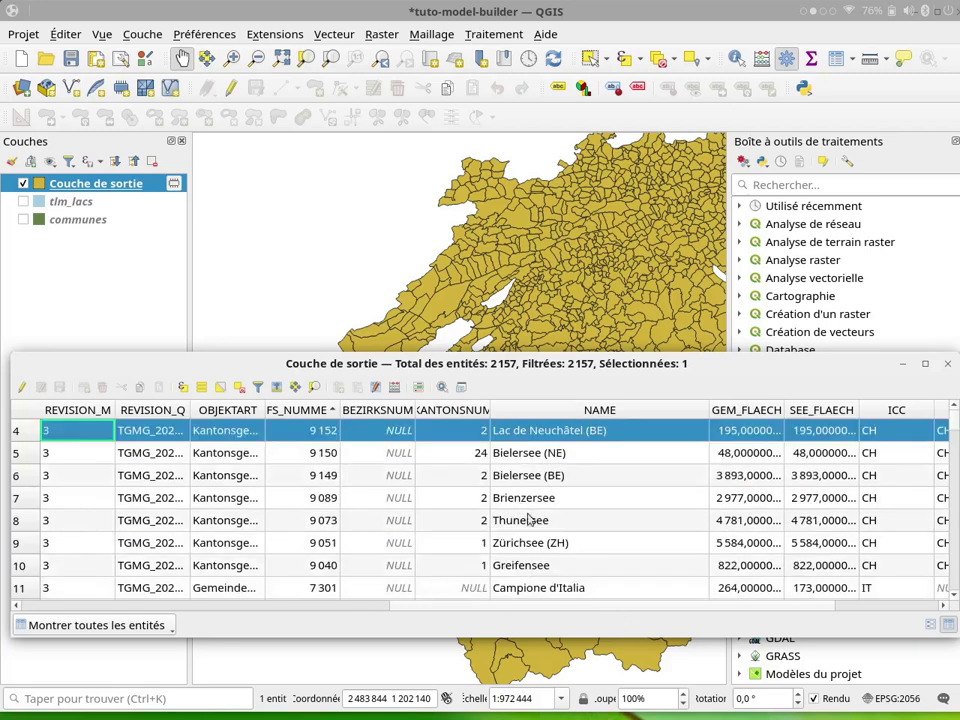
scroll(583, 486, up, 1)
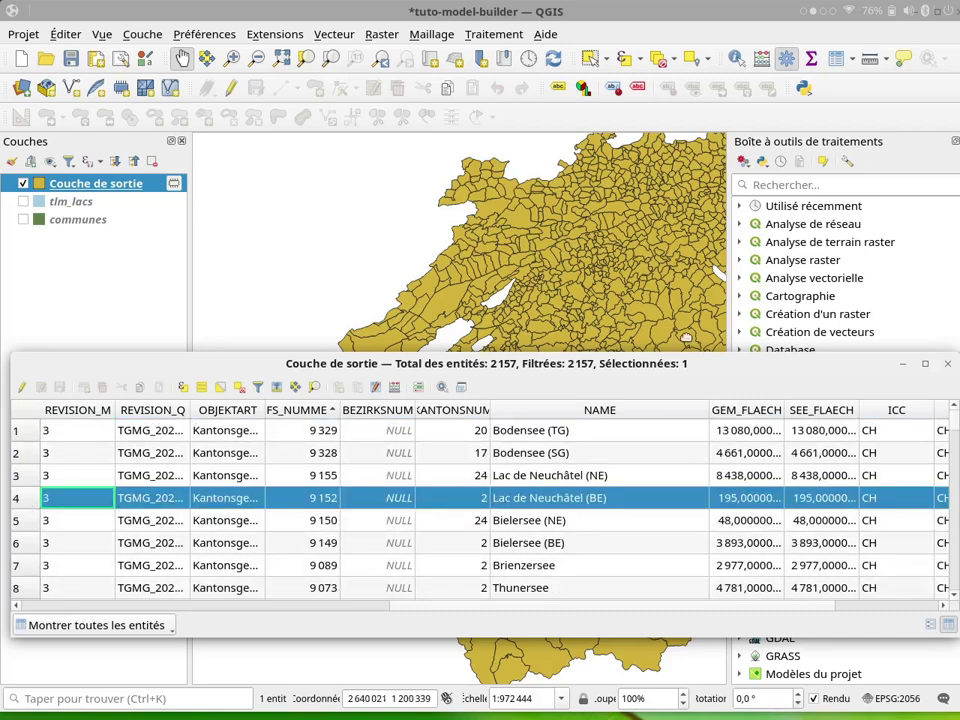
click(948, 367)
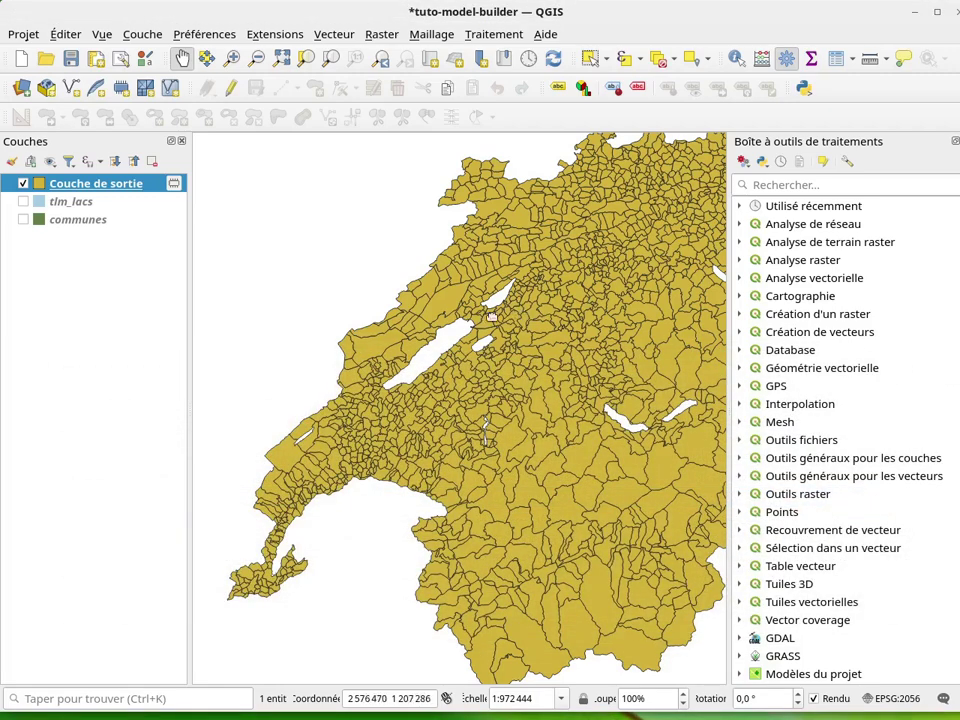
Step: Examine the selected Lac de Neuchâtel (BE) feature at very close scale along the lake's northeastern shoreline in Couche de sortie
scroll(465, 330, up, 2)
scroll(465, 330, up, 1)
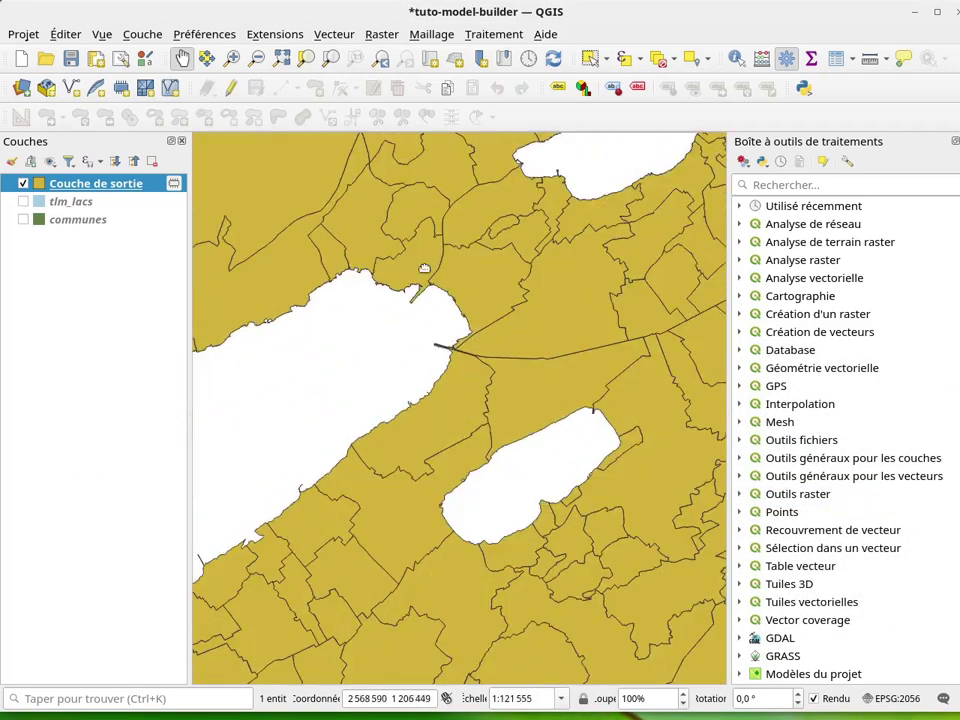
click(304, 62)
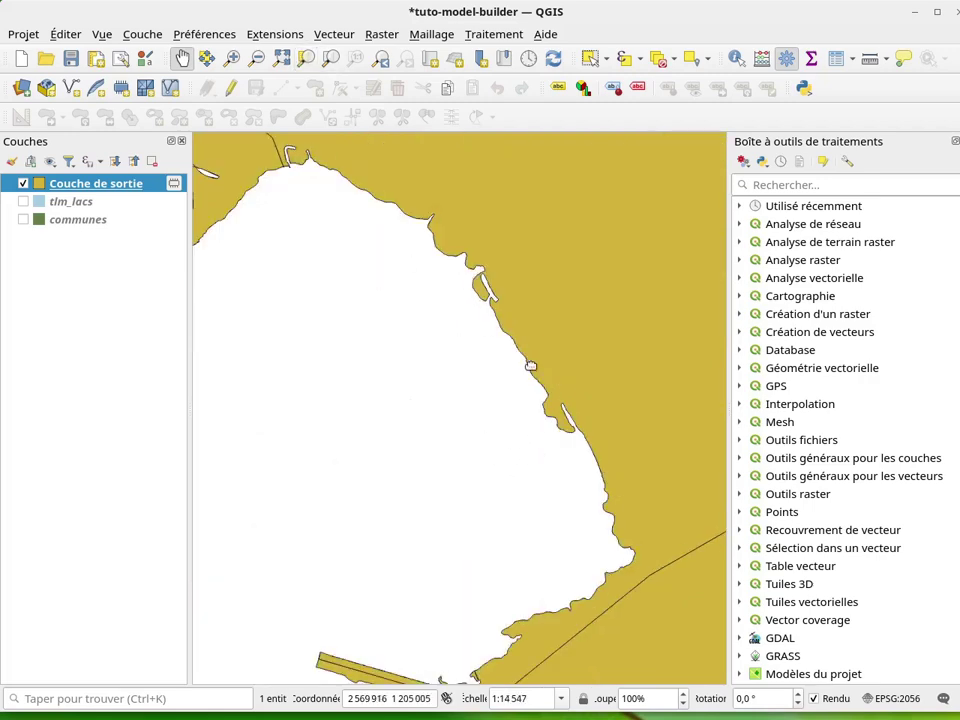
scroll(535, 385, up, 5)
scroll(517, 387, up, 8)
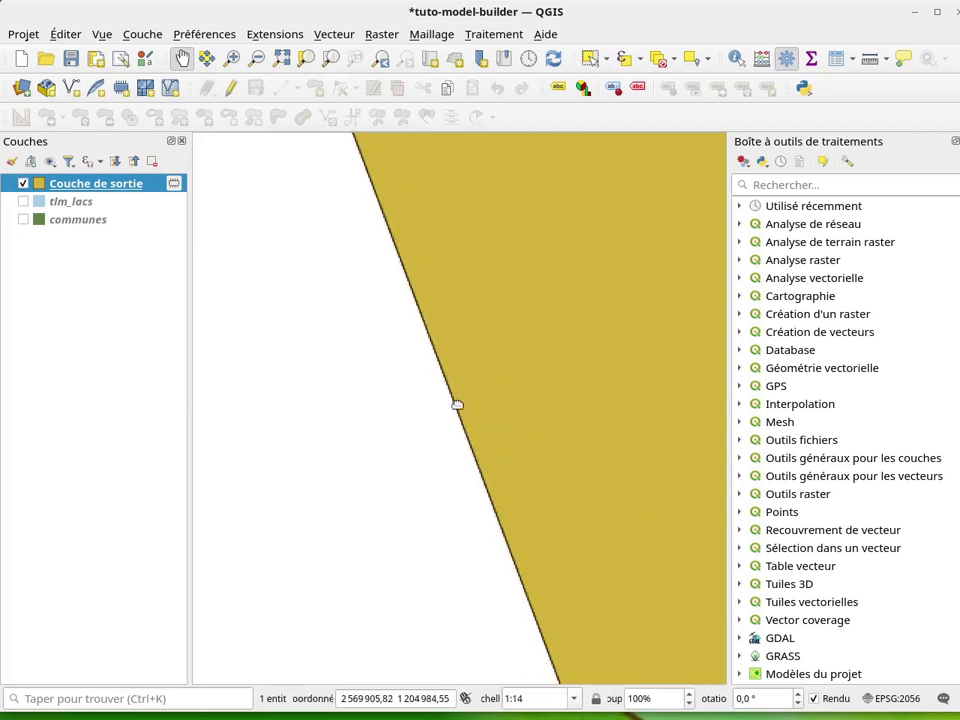
scroll(321, 452, up, 4)
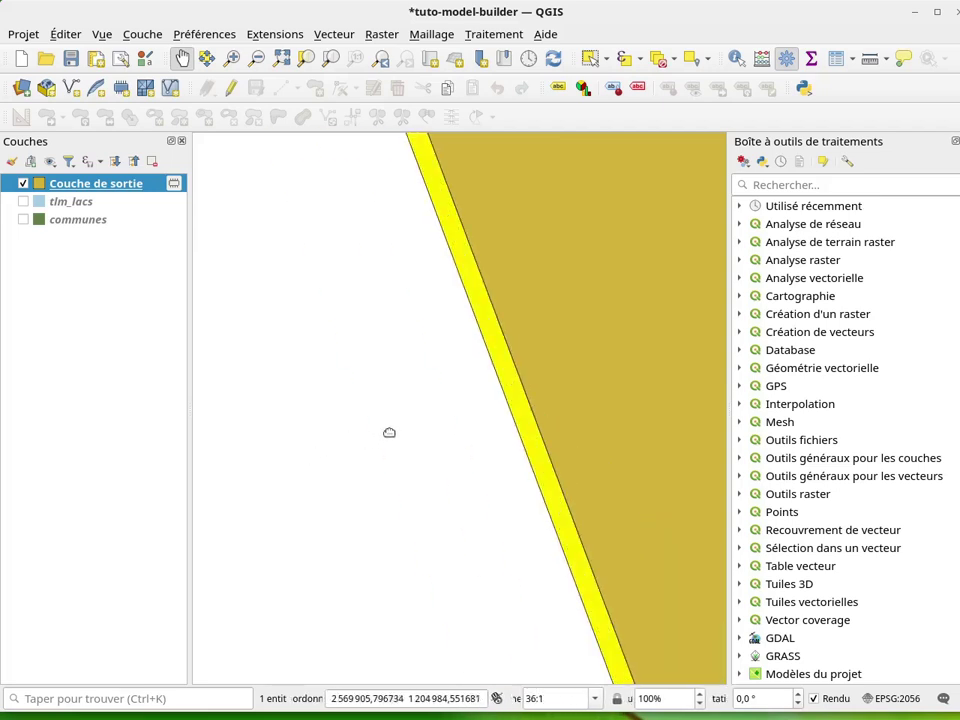
scroll(600, 410, up, 1)
drag(619, 381, 551, 422)
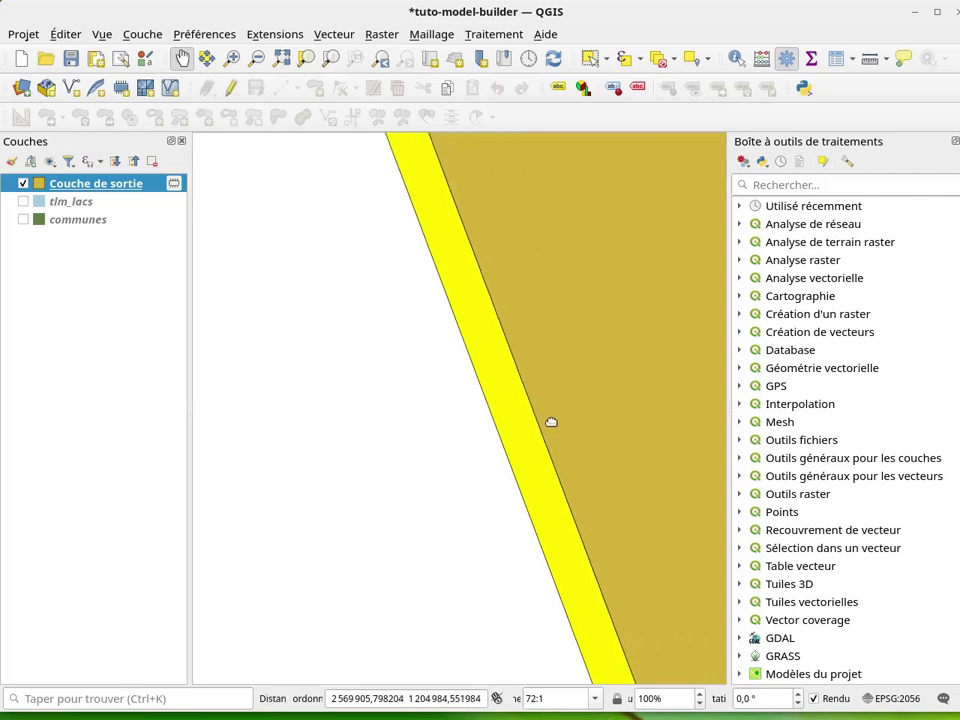
scroll(540, 425, up, 1)
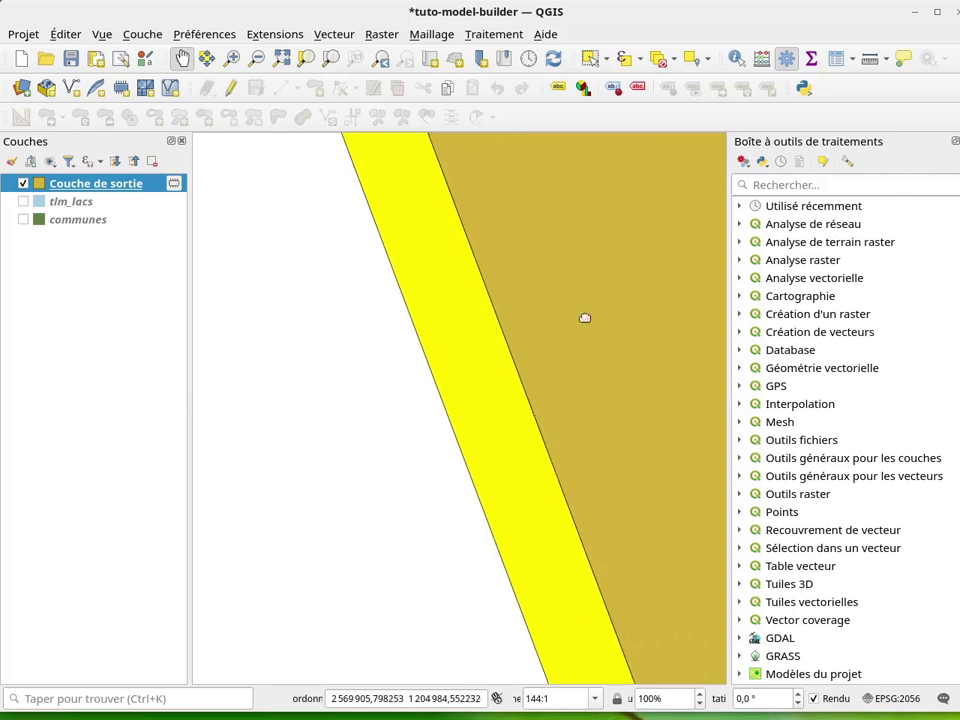
Step: Measure the width of the selected sliver polygon along the shoreline and close the measurement
click(869, 61)
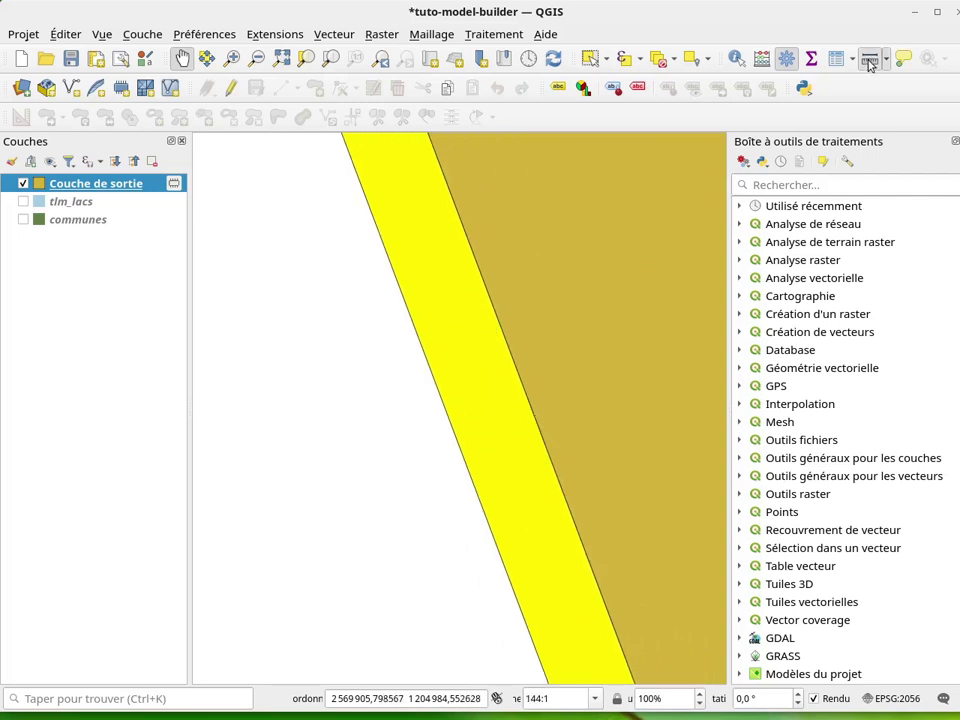
drag(511, 209, 779, 182)
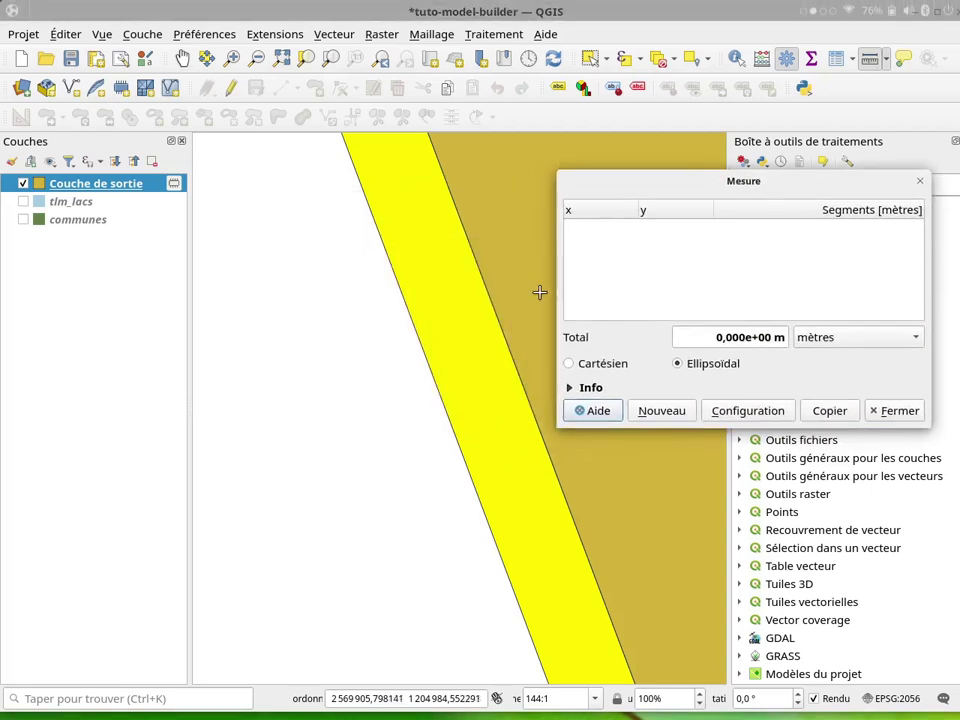
click(496, 312)
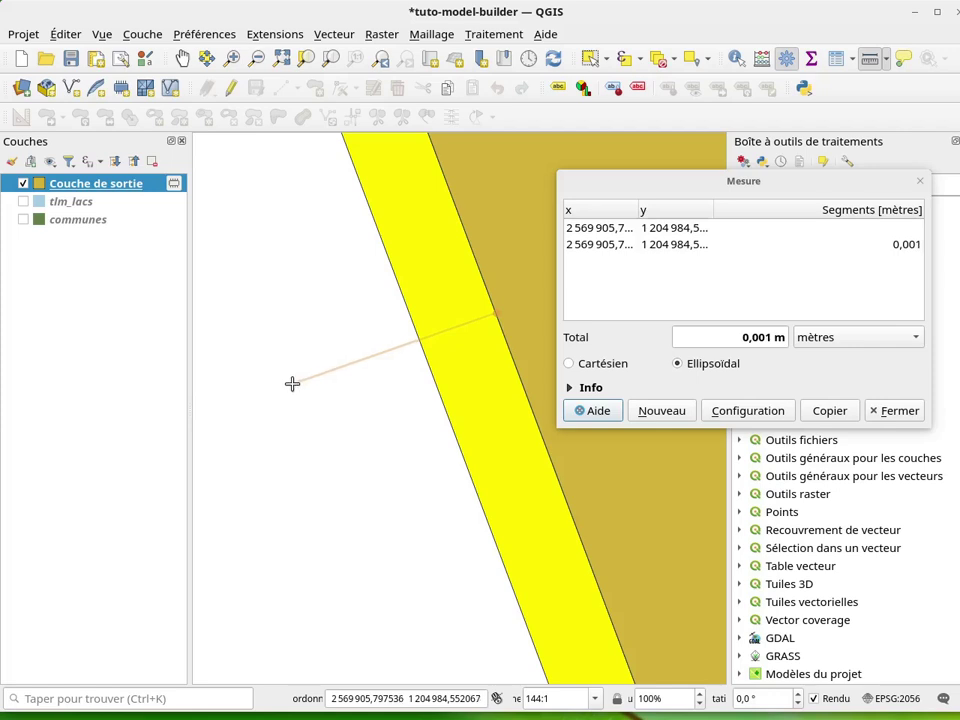
click(293, 382)
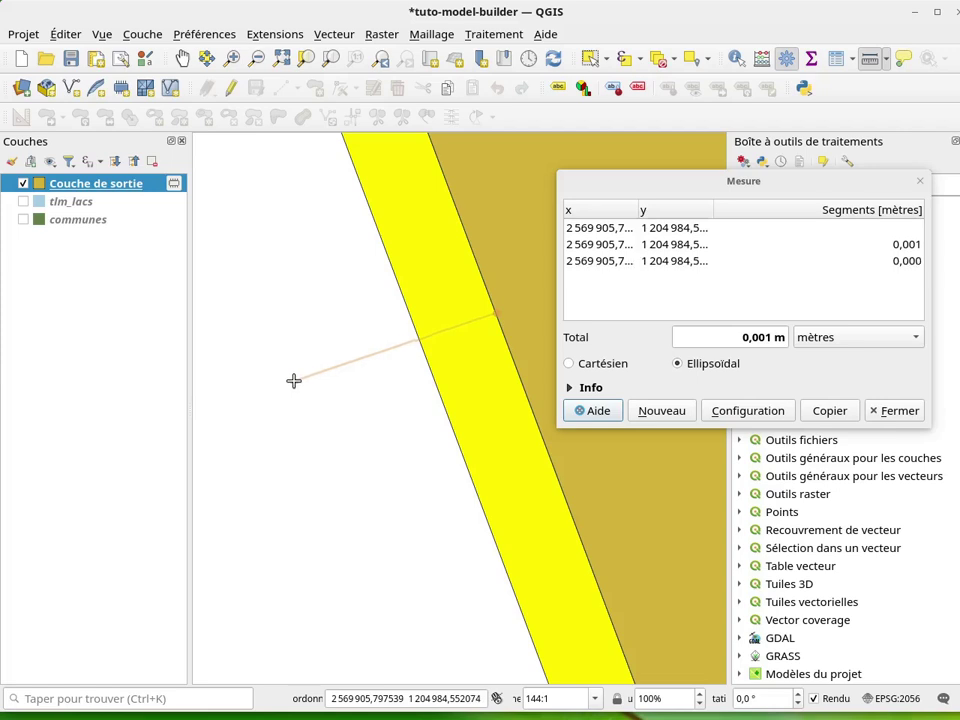
click(893, 413)
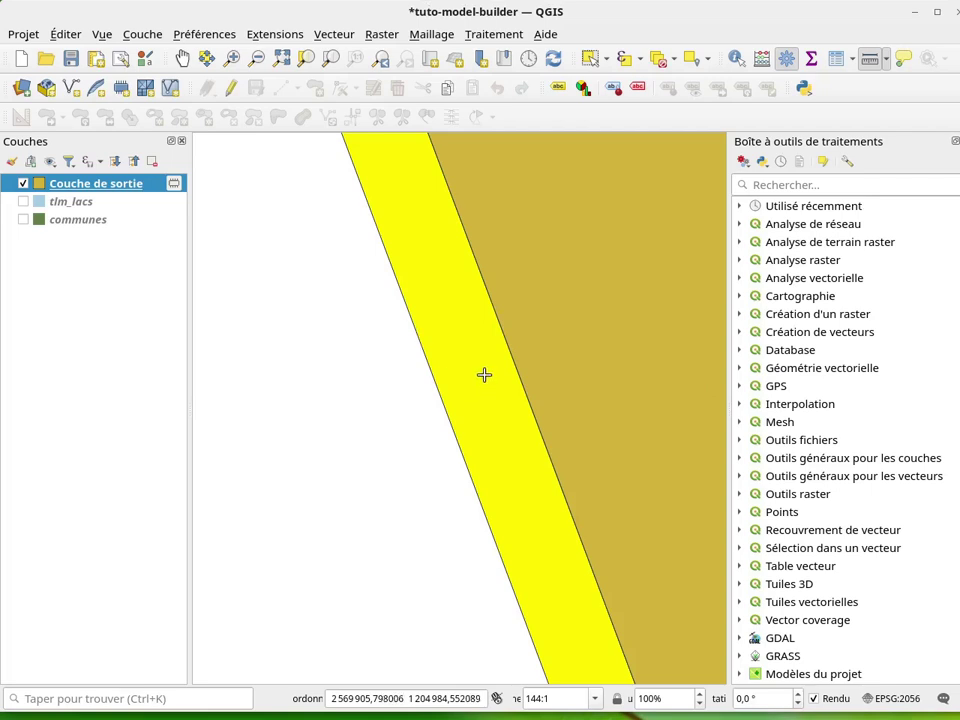
Step: Examine the shoreline around the measured sliver at several scales, back out to the neighbouring communes and lakes
scroll(484, 374, up, 7)
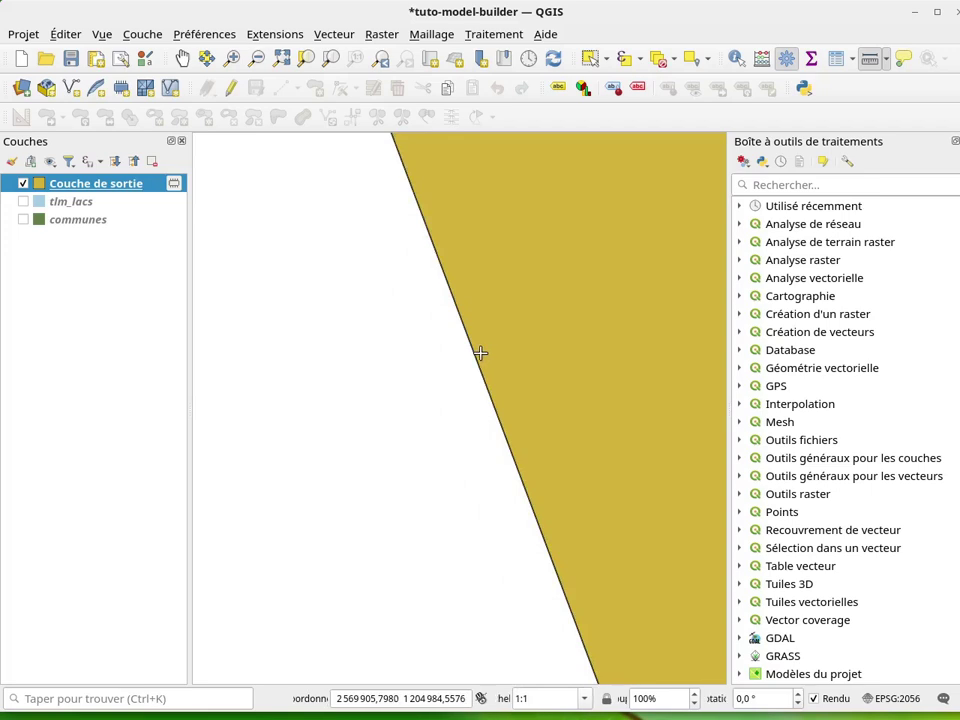
scroll(478, 345, down, 5)
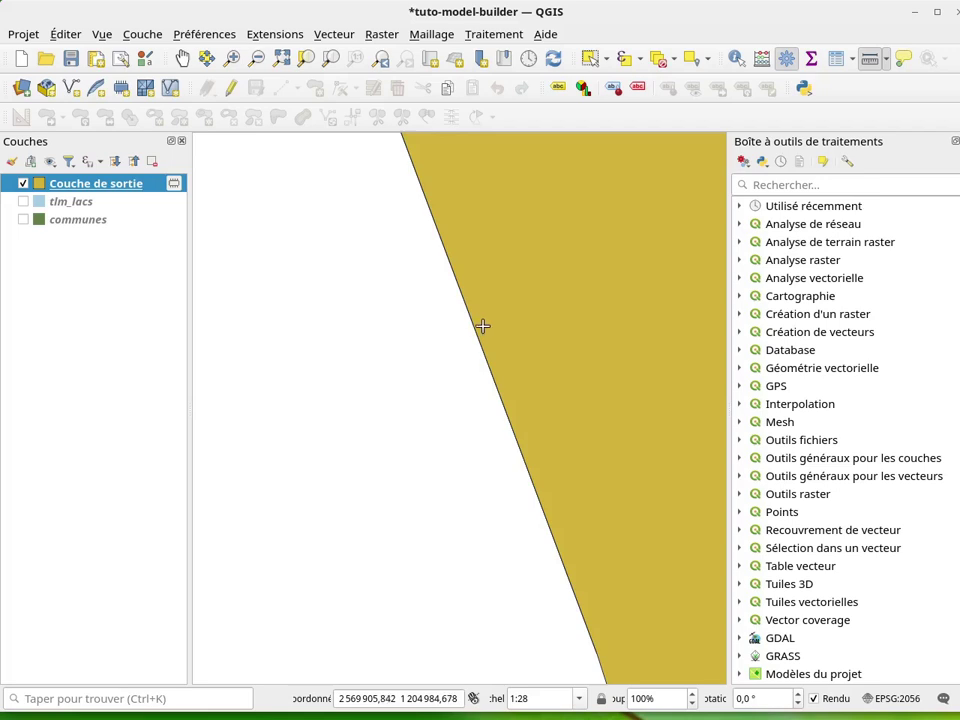
scroll(495, 321, up, 3)
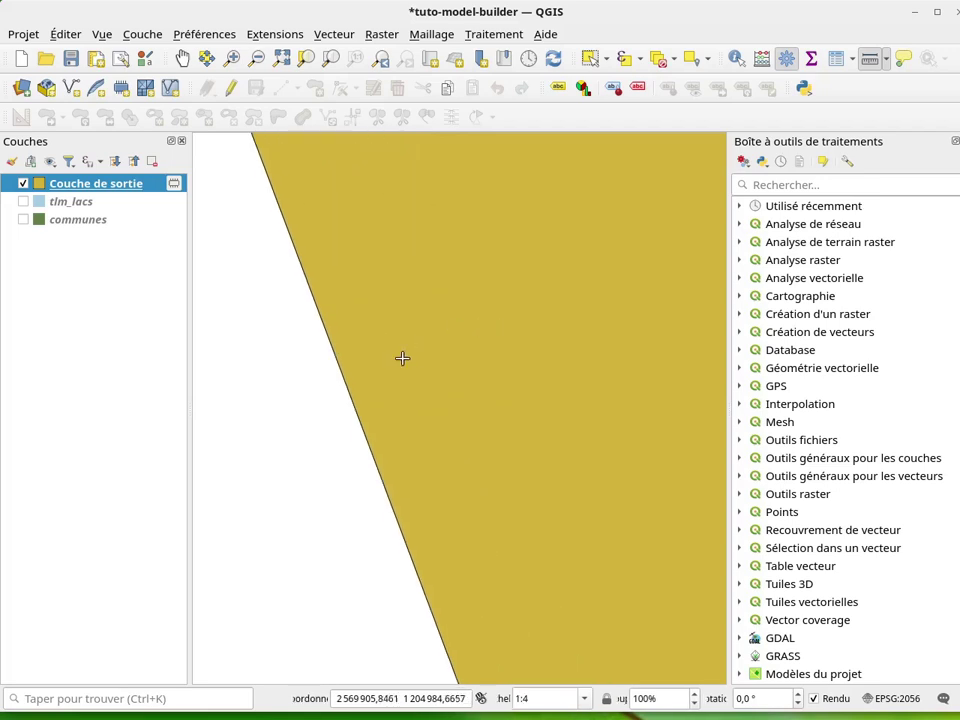
scroll(350, 372, down, 3)
scroll(355, 366, down, 9)
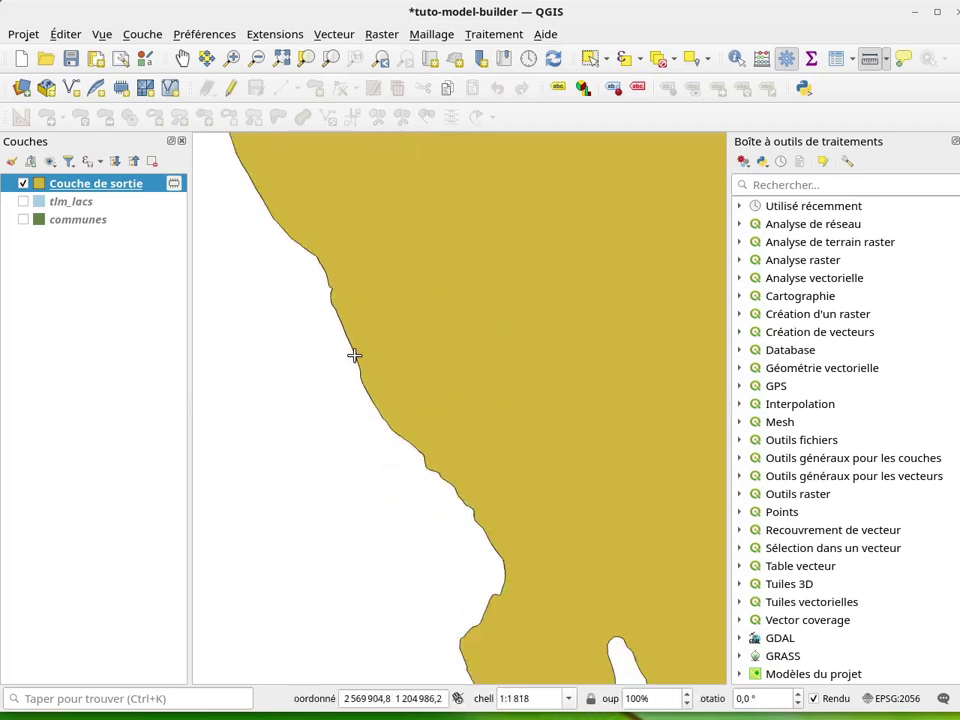
scroll(353, 356, down, 2)
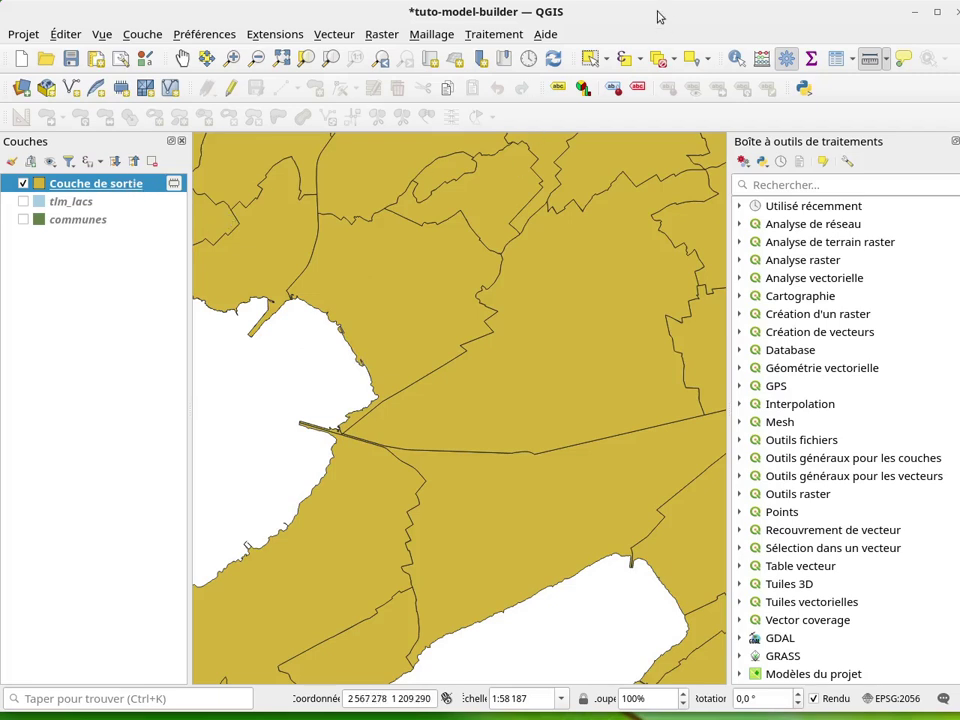
Step: Switch to the Modeleur window, widening and repositioning it to review the whole model diagram
drag(685, 25, 579, 33)
click(904, 188)
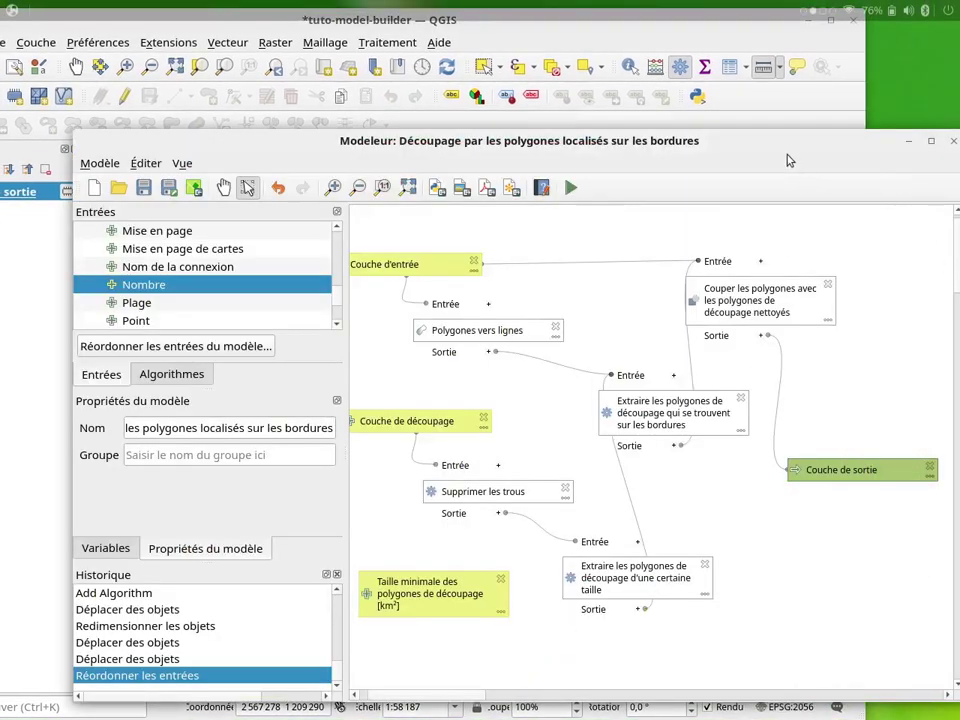
drag(748, 150, 703, 112)
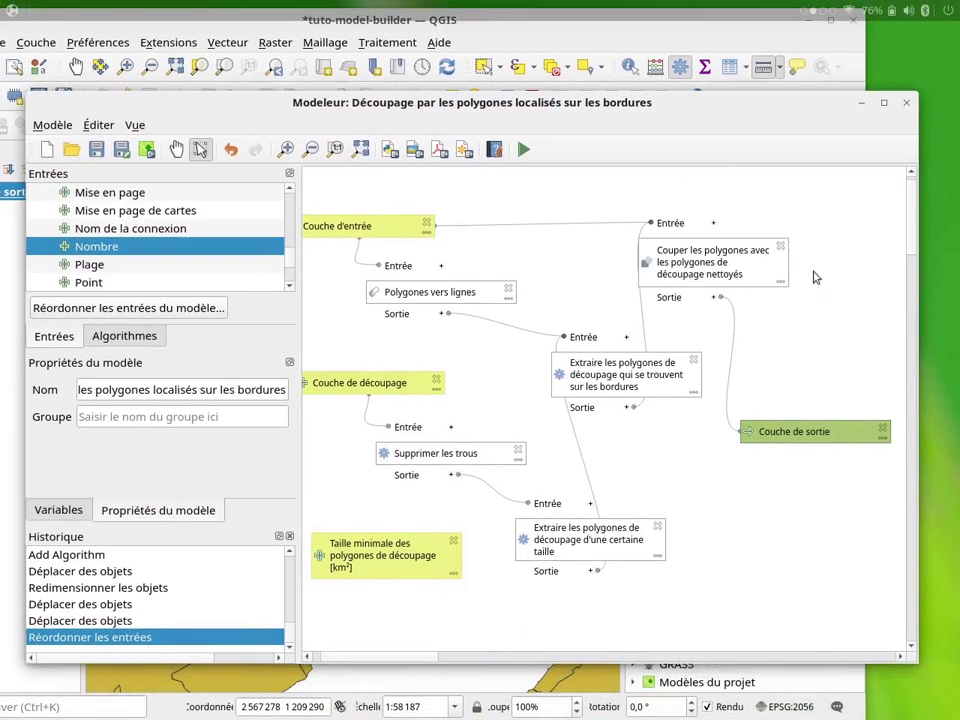
drag(918, 224, 951, 228)
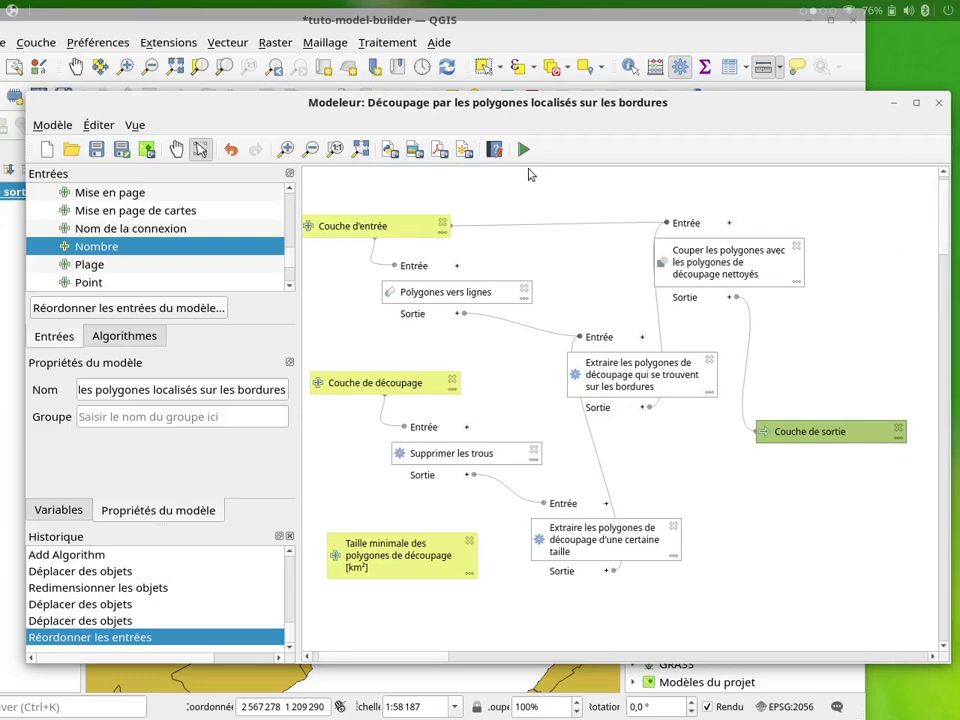
drag(508, 111, 535, 266)
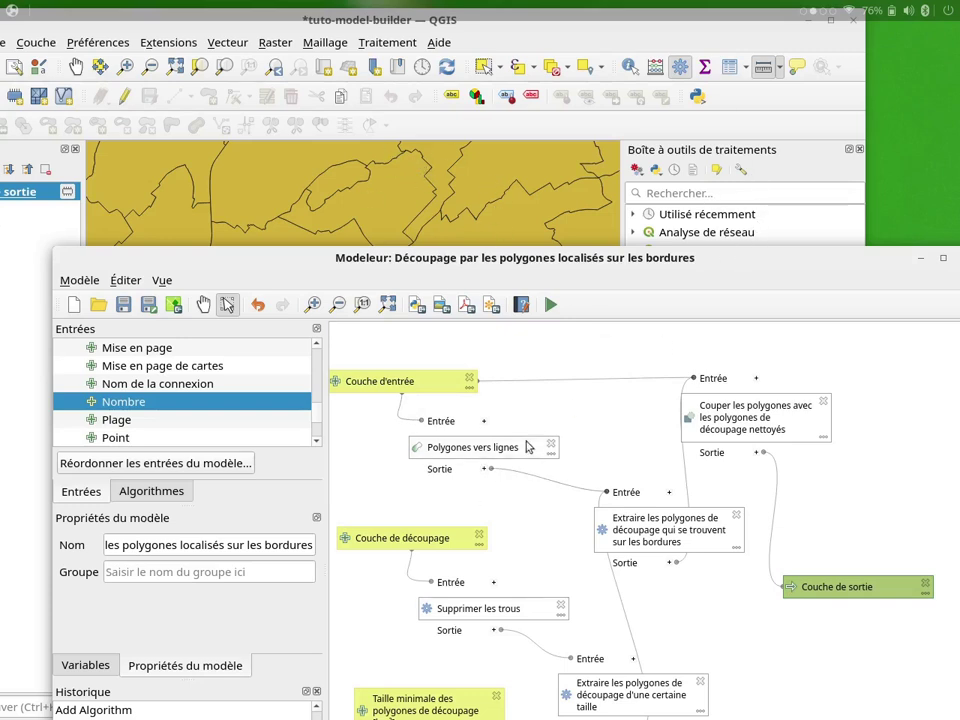
drag(611, 266, 616, 114)
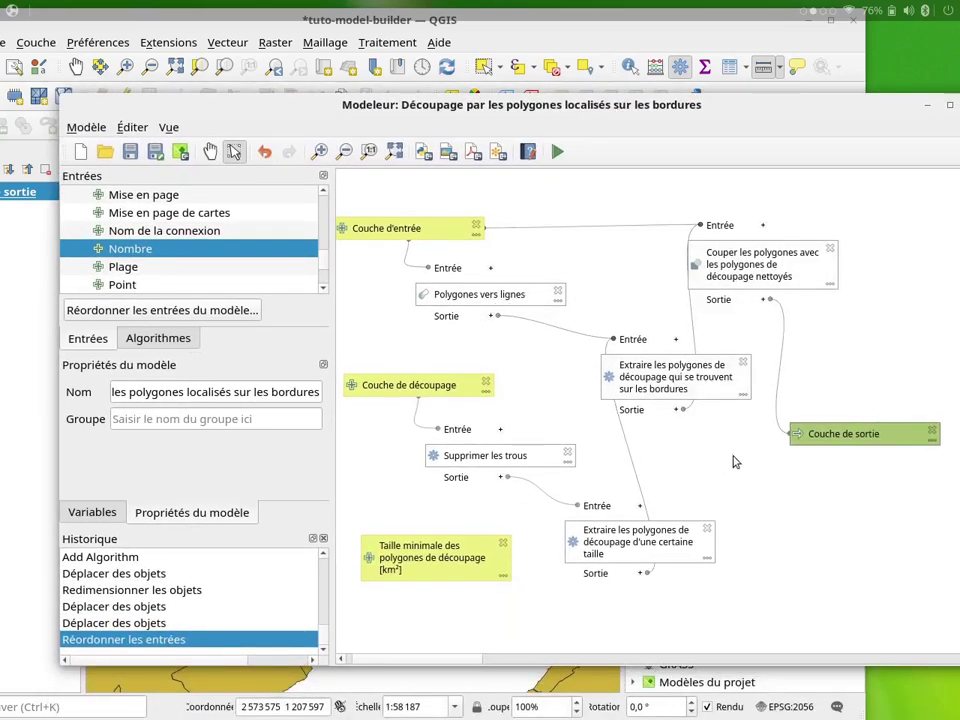
Step: Open the Polygones vers lignes algorithm's properties, inspect its Lignes output name setting, cancel and deselect the algorithm
double_click(489, 300)
click(178, 356)
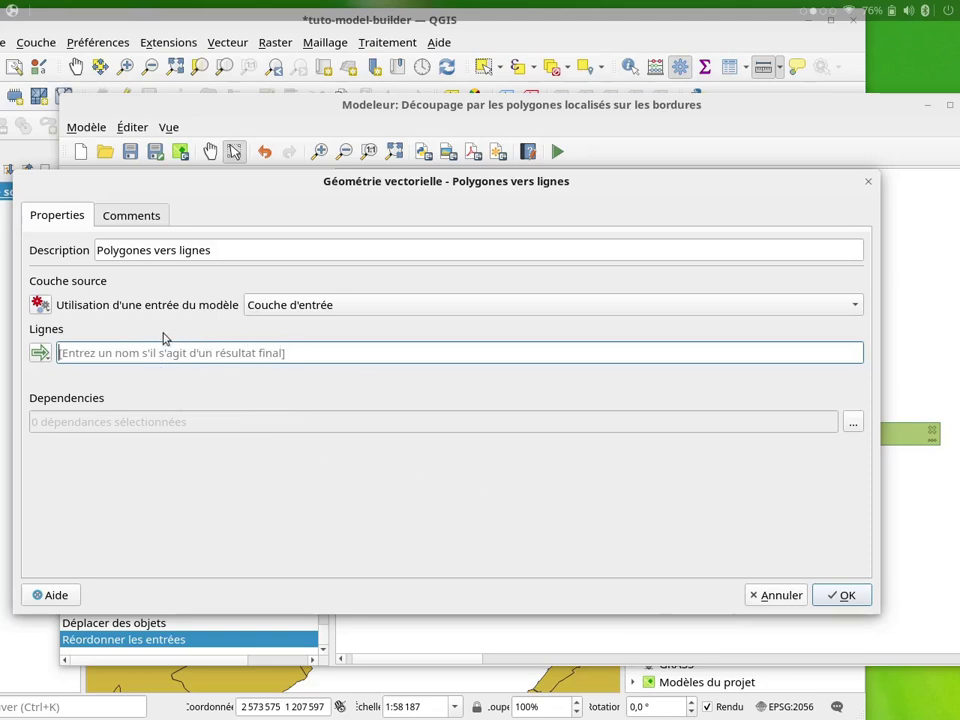
click(781, 597)
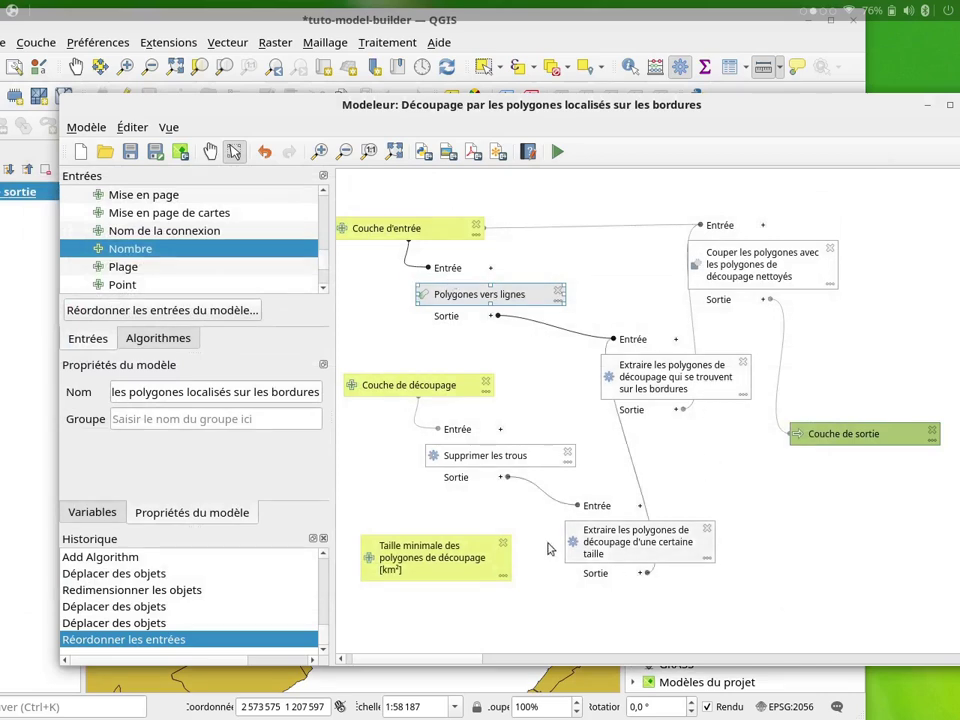
click(545, 366)
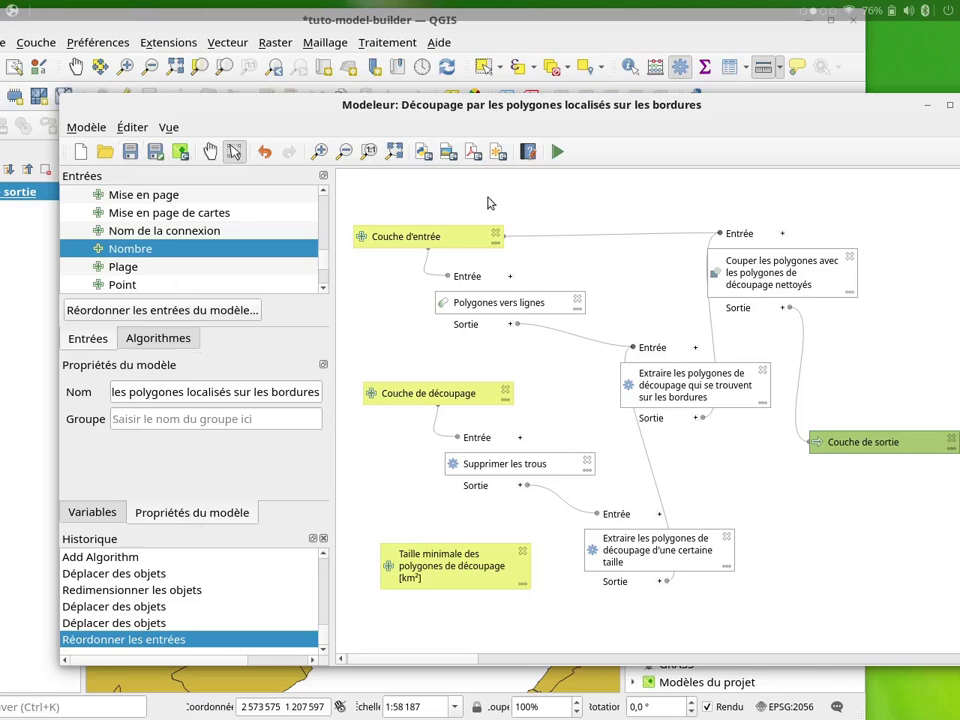
Step: Reposition the Modeleur window, export the model as a Python script, review the code and close the script without saving
drag(488, 106, 445, 114)
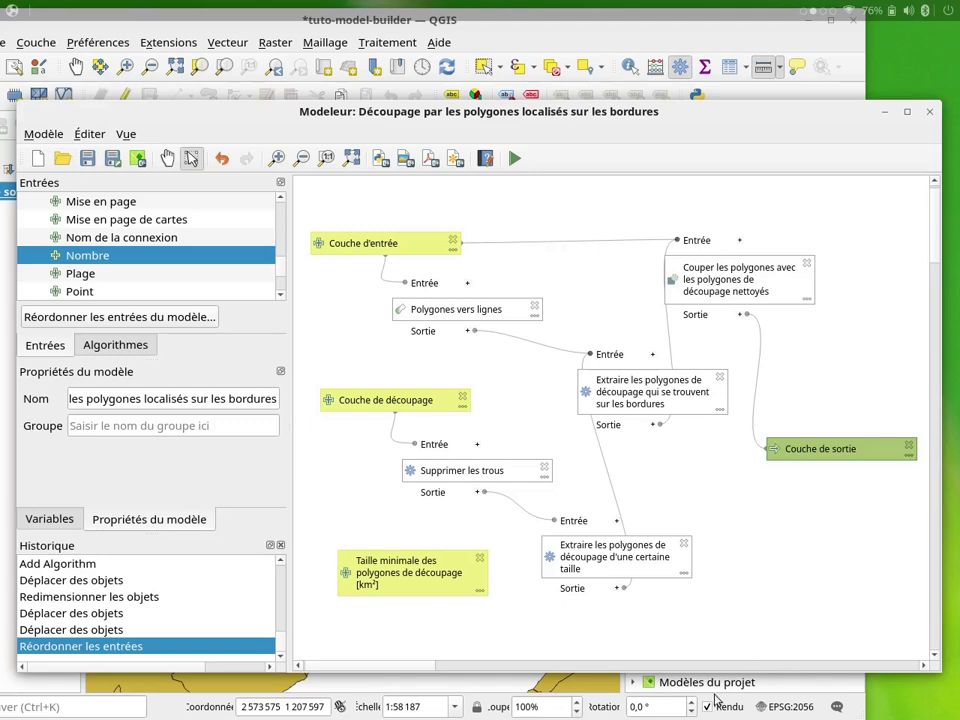
drag(620, 117, 622, 102)
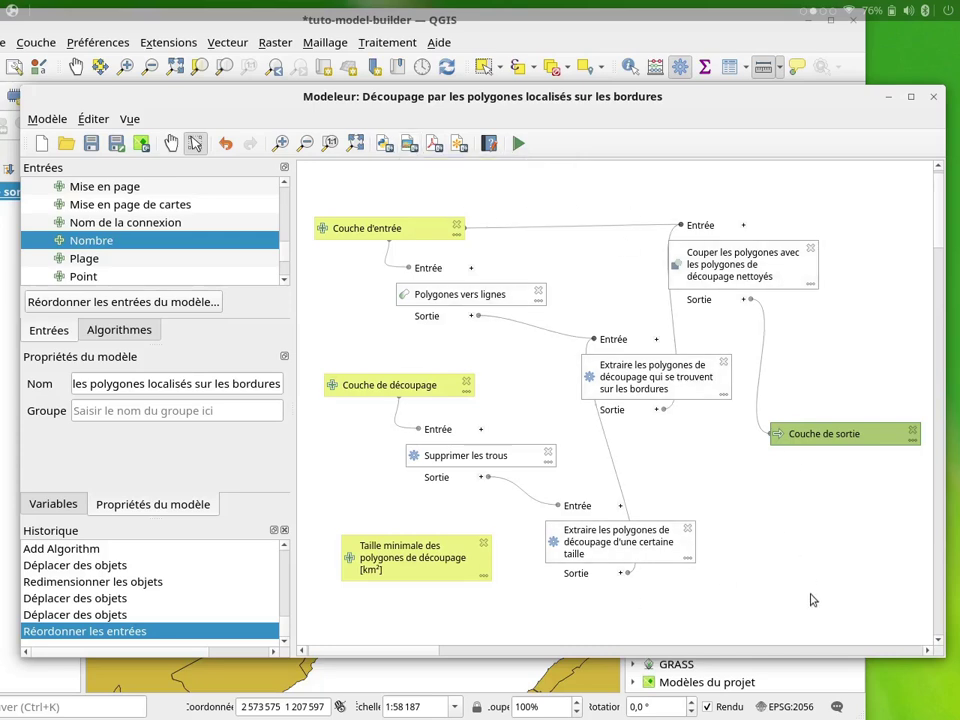
click(384, 145)
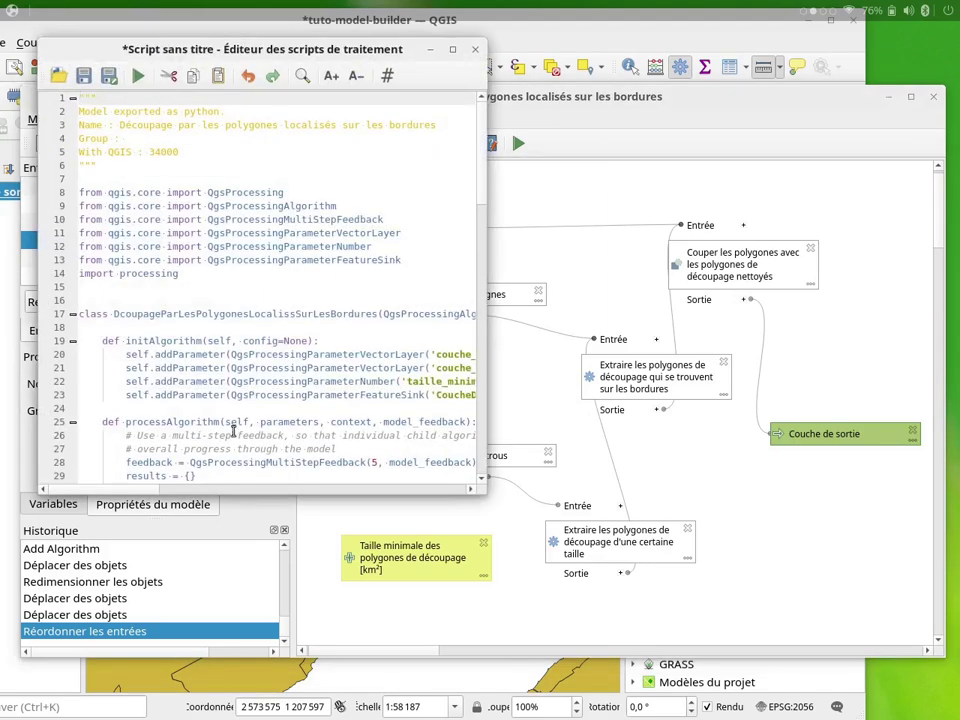
click(475, 51)
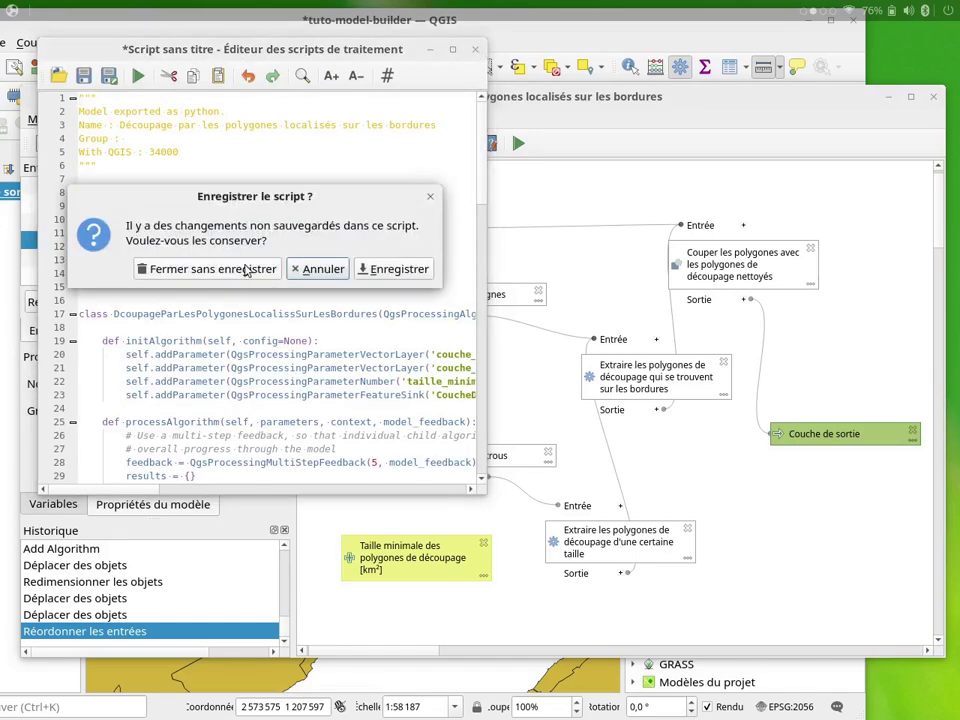
click(252, 268)
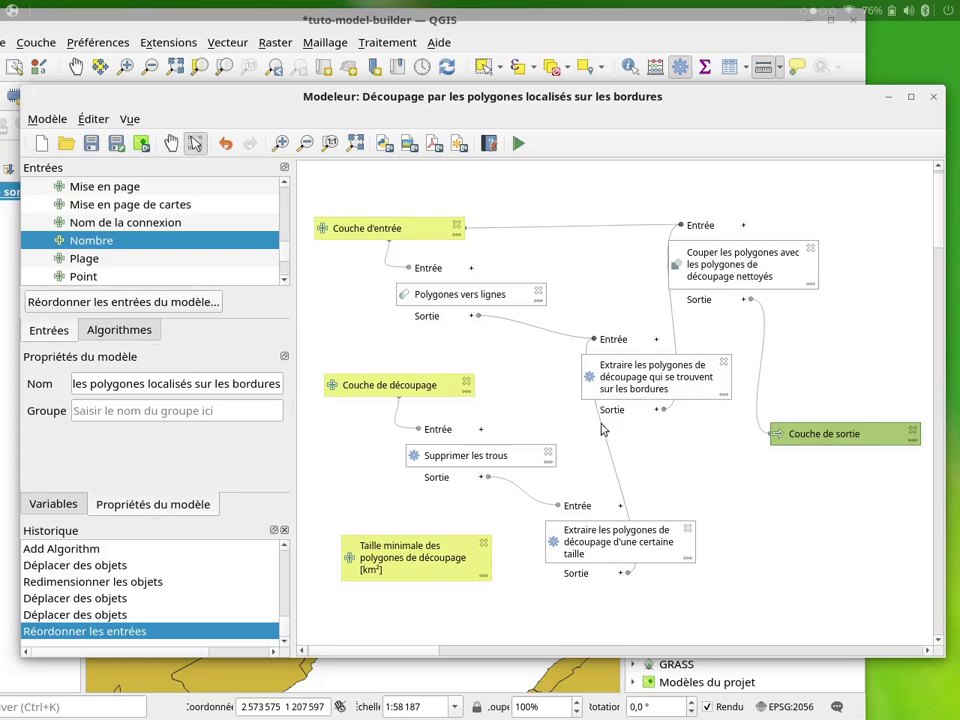